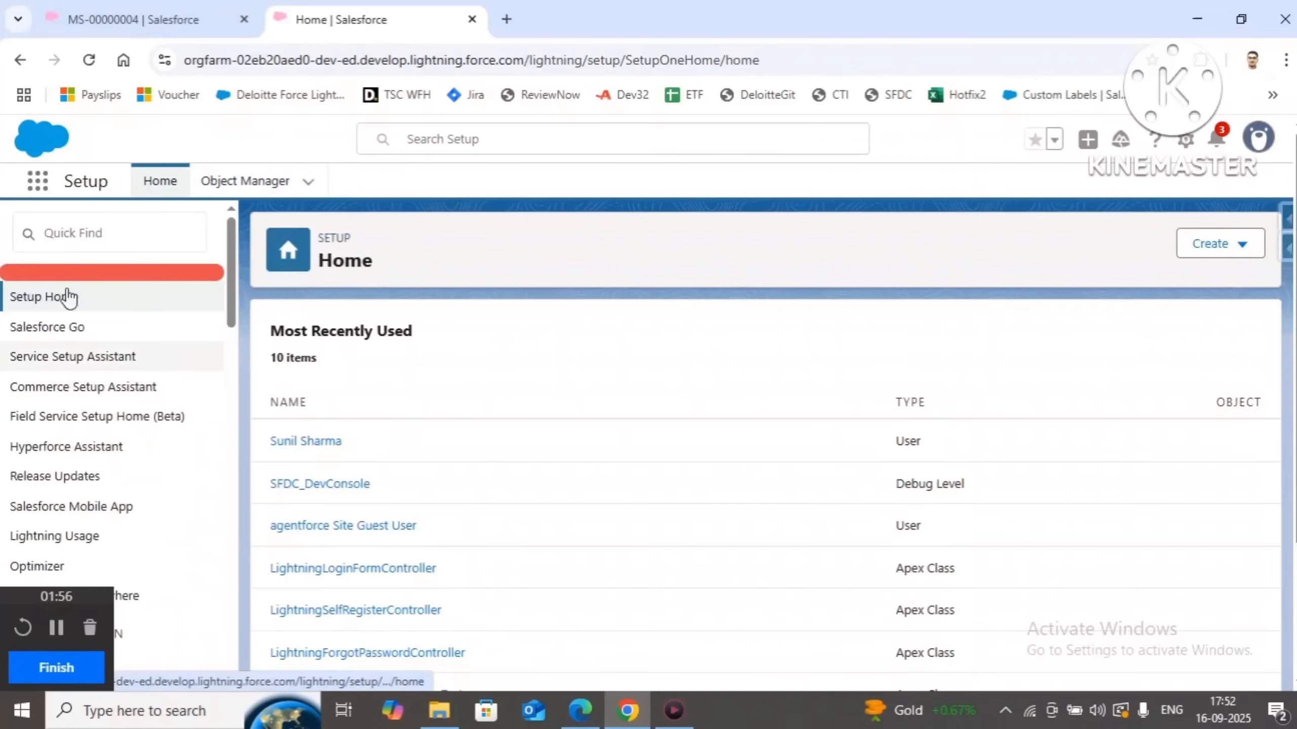
# Find Flows in Setup and open the Route To Agentforce flow from the All Flows list
pyautogui.click(65, 224)
pyautogui.write('f')
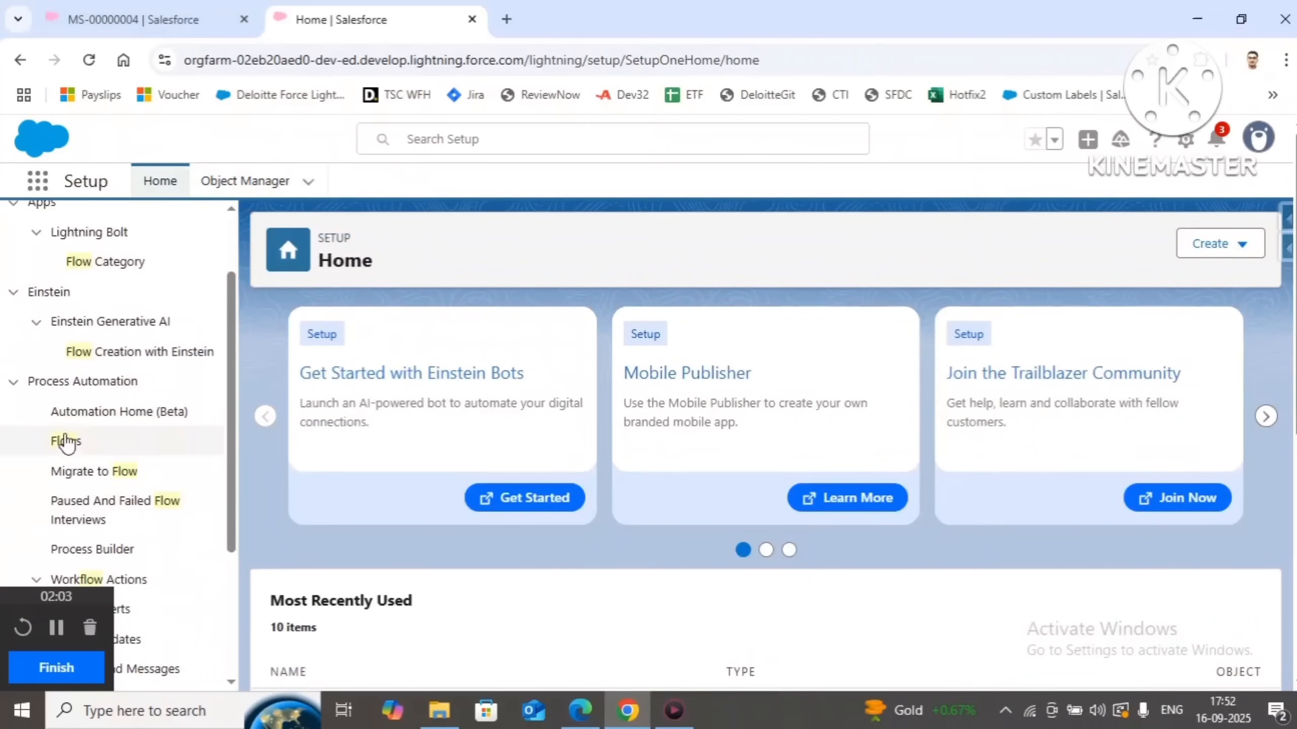
pyautogui.click(65, 440)
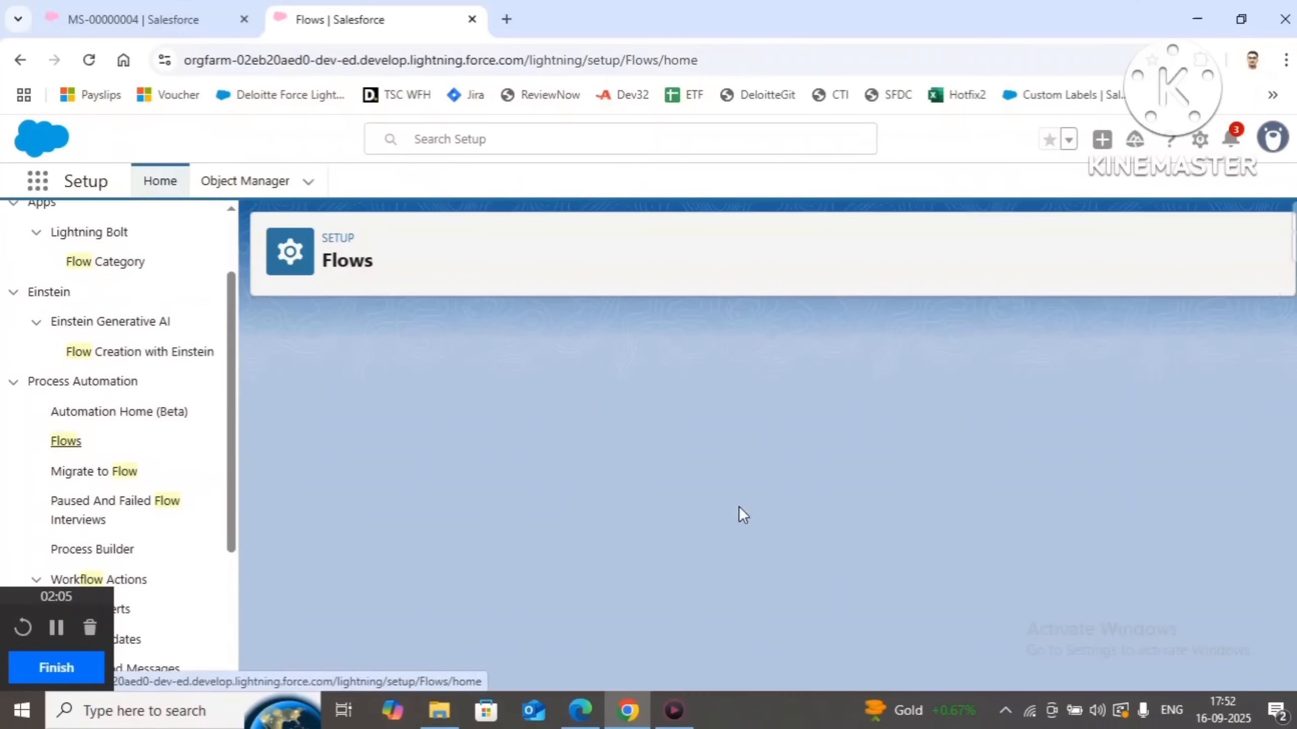
pyautogui.scroll(-3, 745, 506)
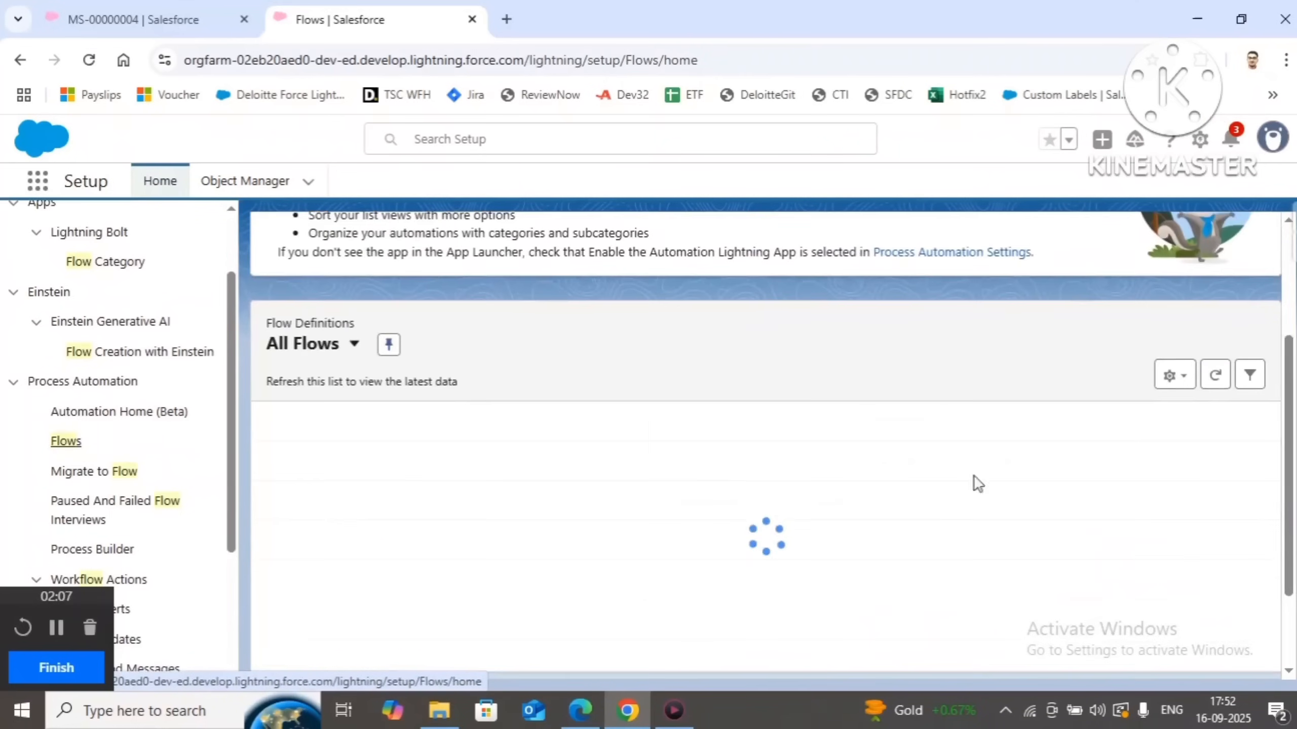
pyautogui.scroll(-10, 789, 565)
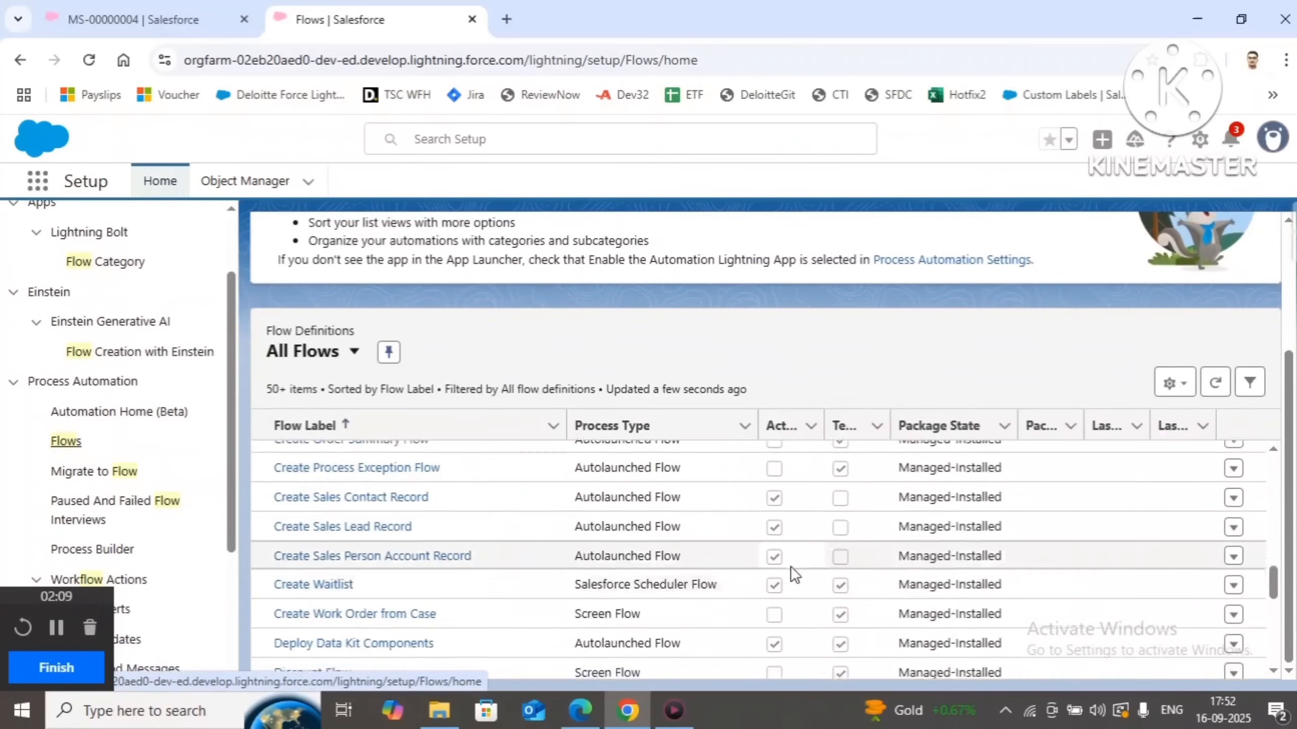
pyautogui.scroll(-5, 789, 565)
pyautogui.scroll(-10, 789, 565)
pyautogui.scroll(4, 789, 566)
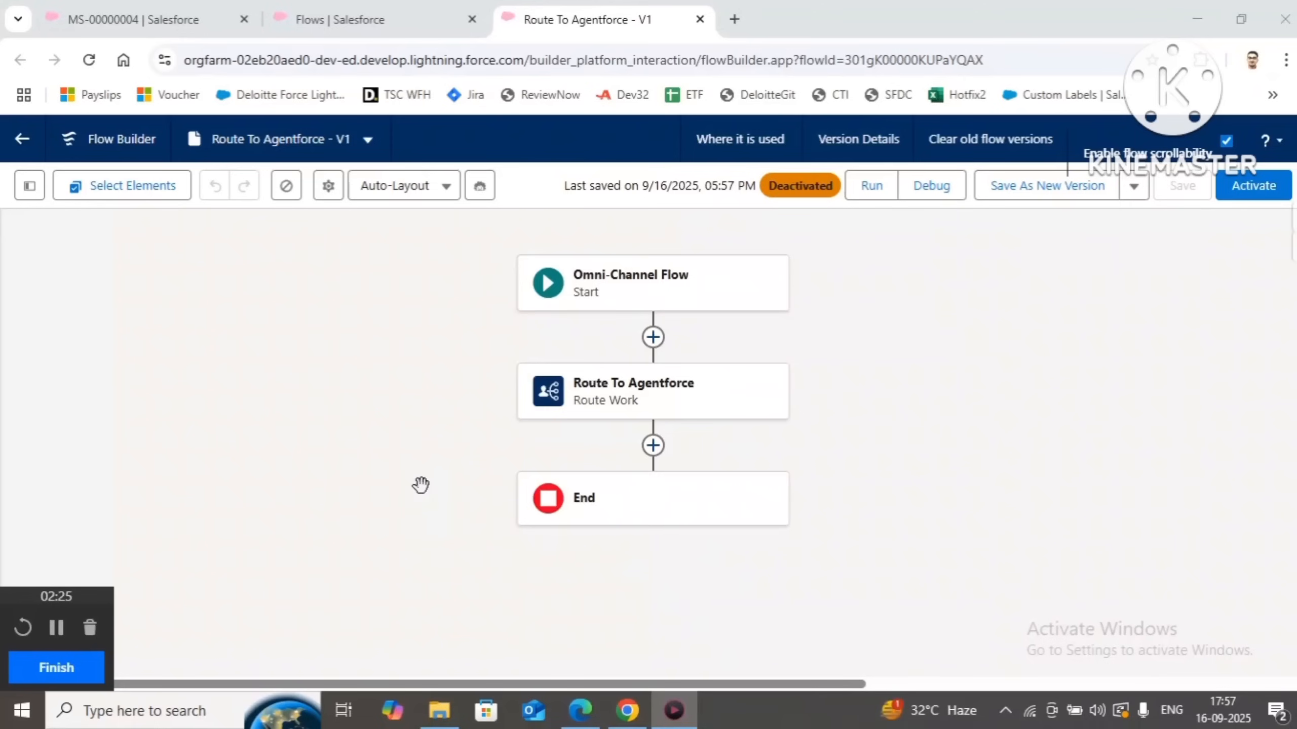
# Start a new flow resource of type Variable with the API name f_FirstName
pyautogui.click(29, 185)
pyautogui.click(78, 365)
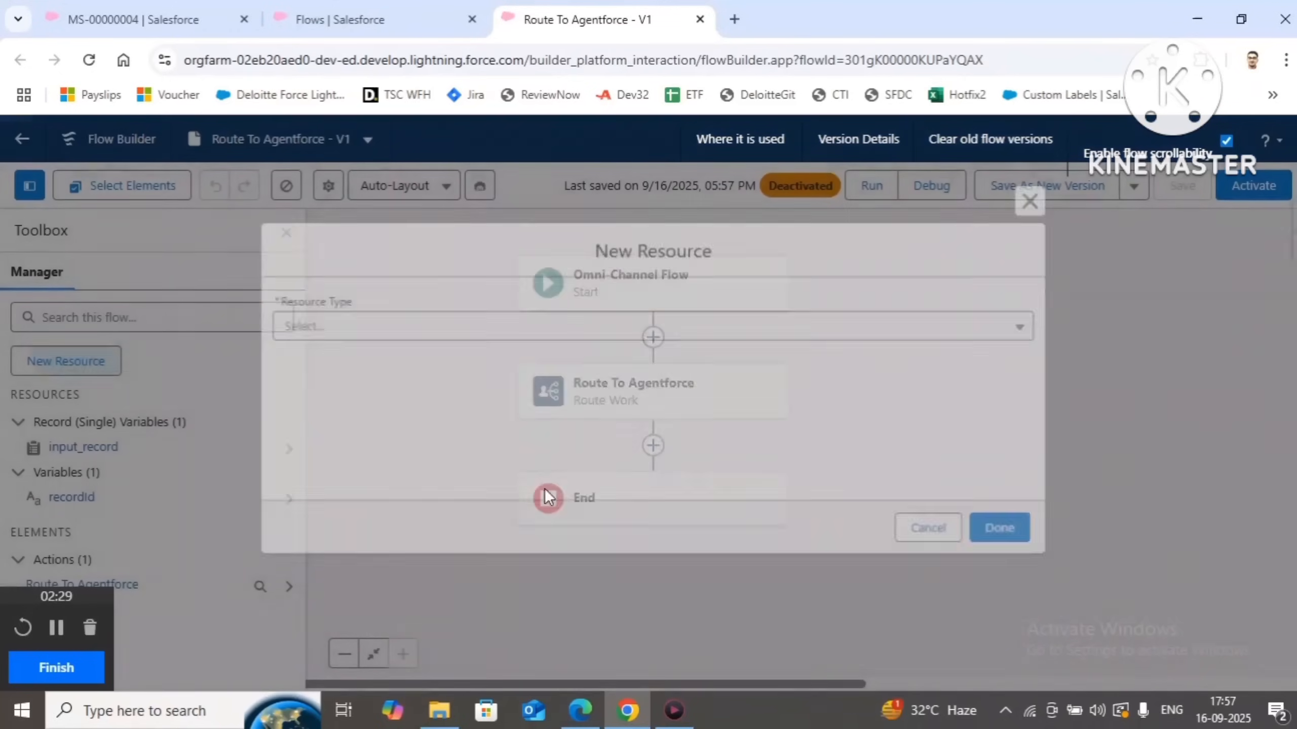
pyautogui.click(411, 327)
pyautogui.click(362, 370)
pyautogui.click(316, 353)
pyautogui.write('f_')
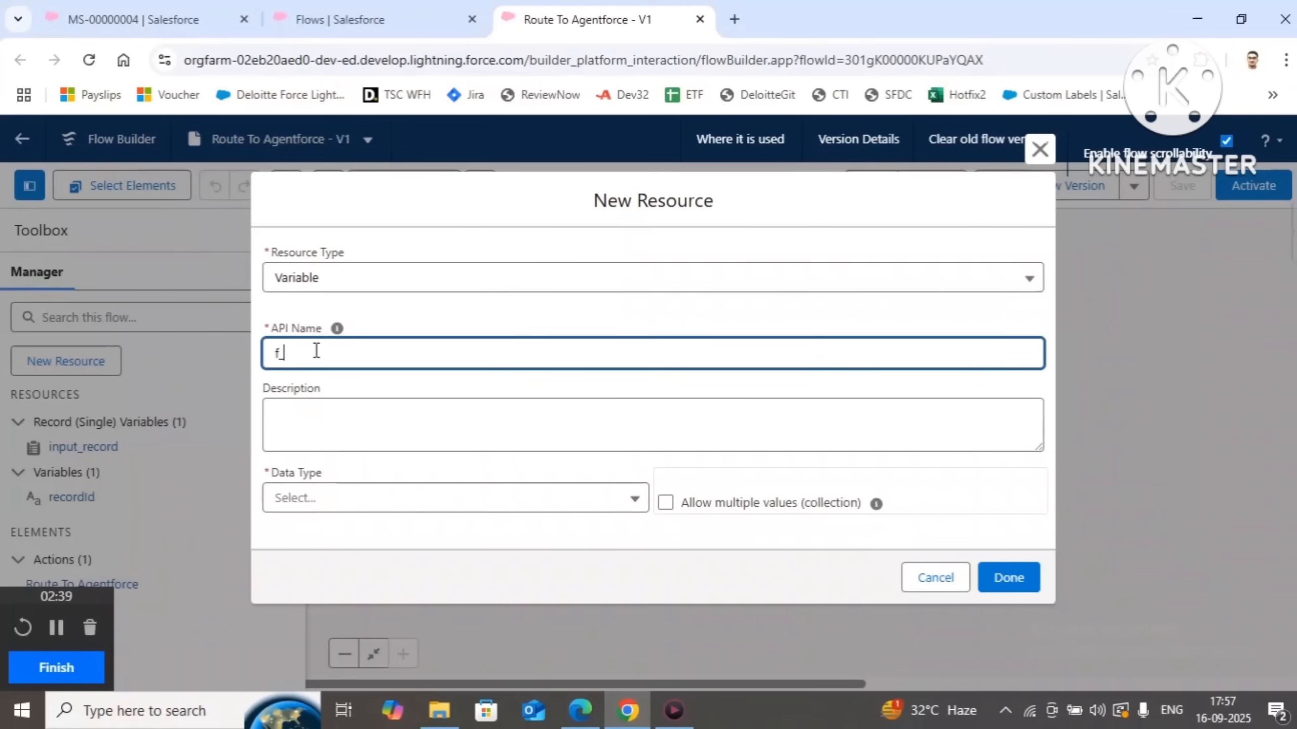
pyautogui.write('FirstName')
# Create the f_FirstName variable as Text, available for input, and save the flow as a new version
pyautogui.click(368, 500)
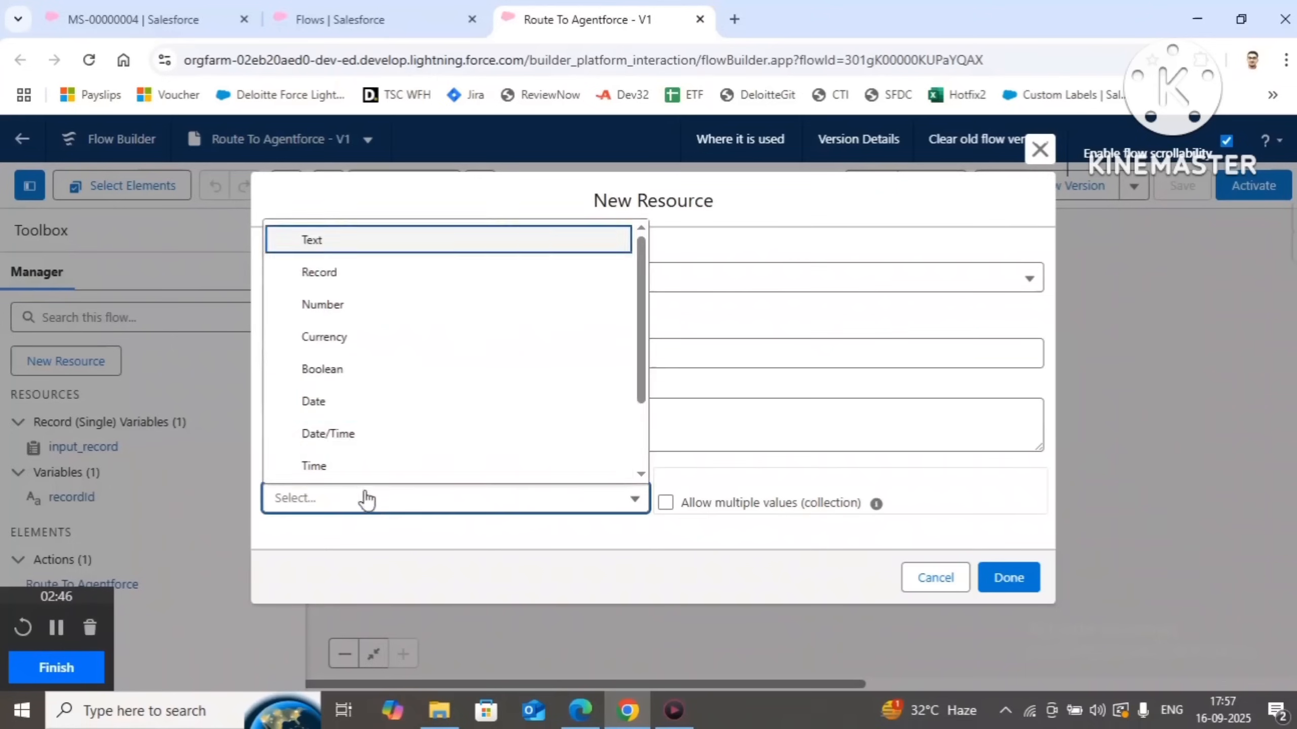
pyautogui.click(354, 241)
pyautogui.scroll(-2, 322, 499)
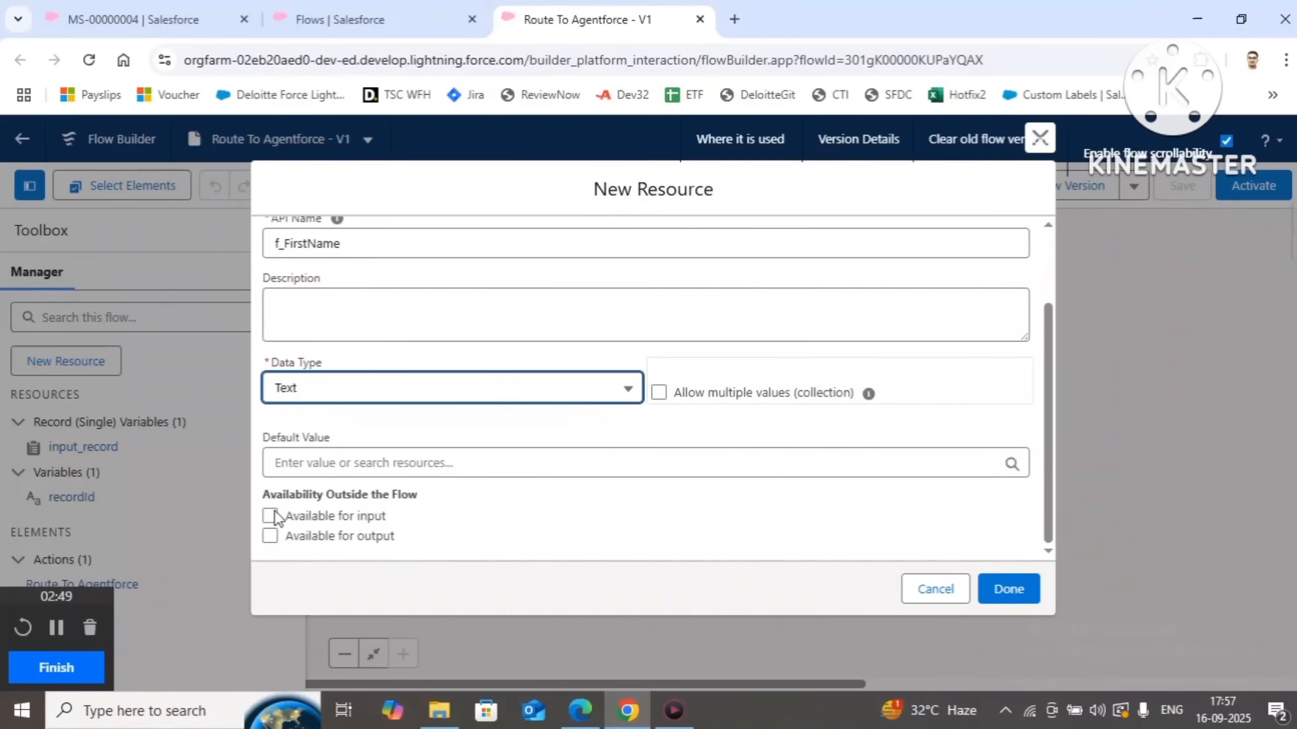
pyautogui.click(270, 515)
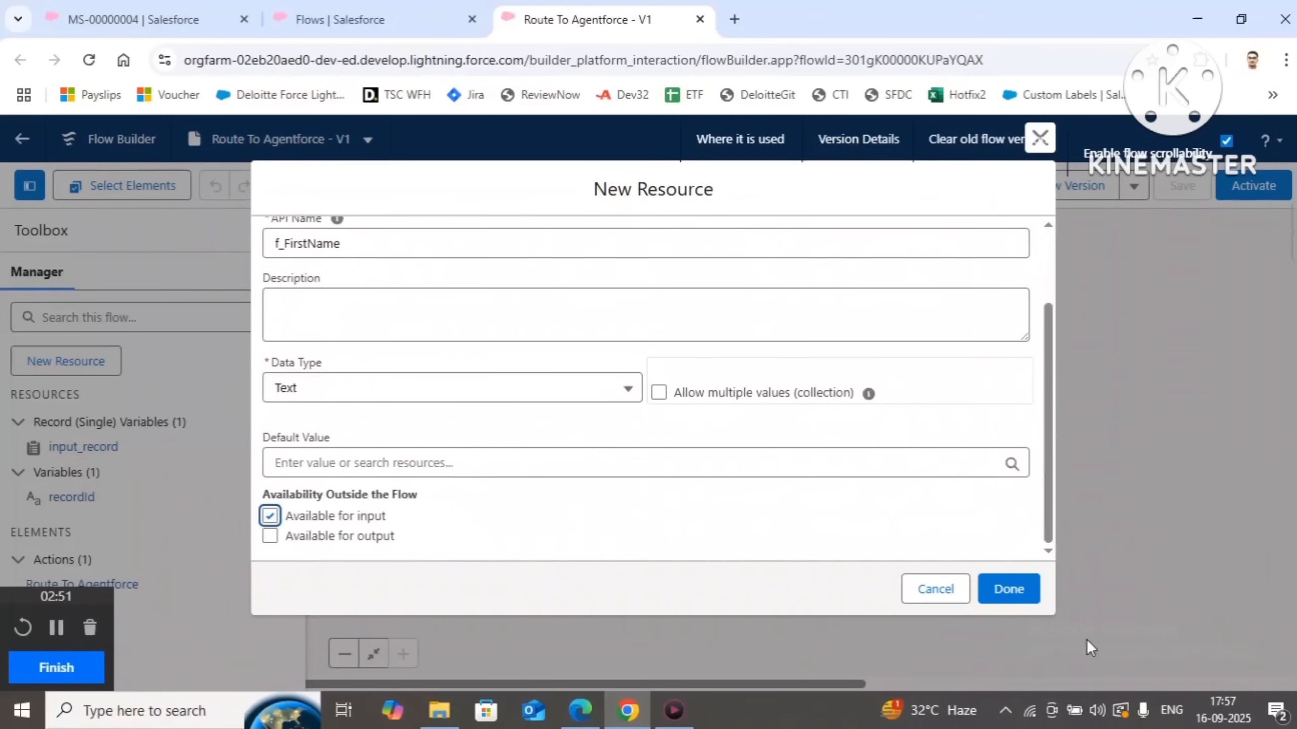
pyautogui.click(1006, 592)
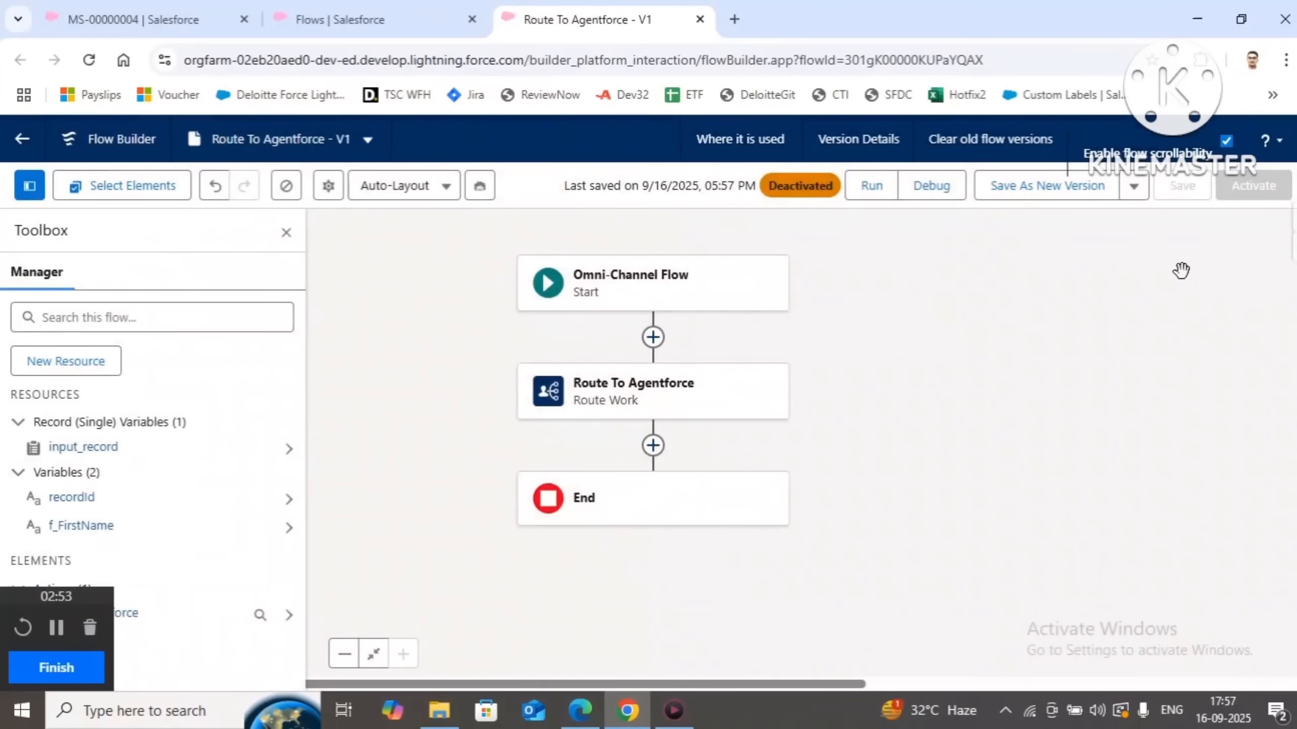
pyautogui.click(1062, 188)
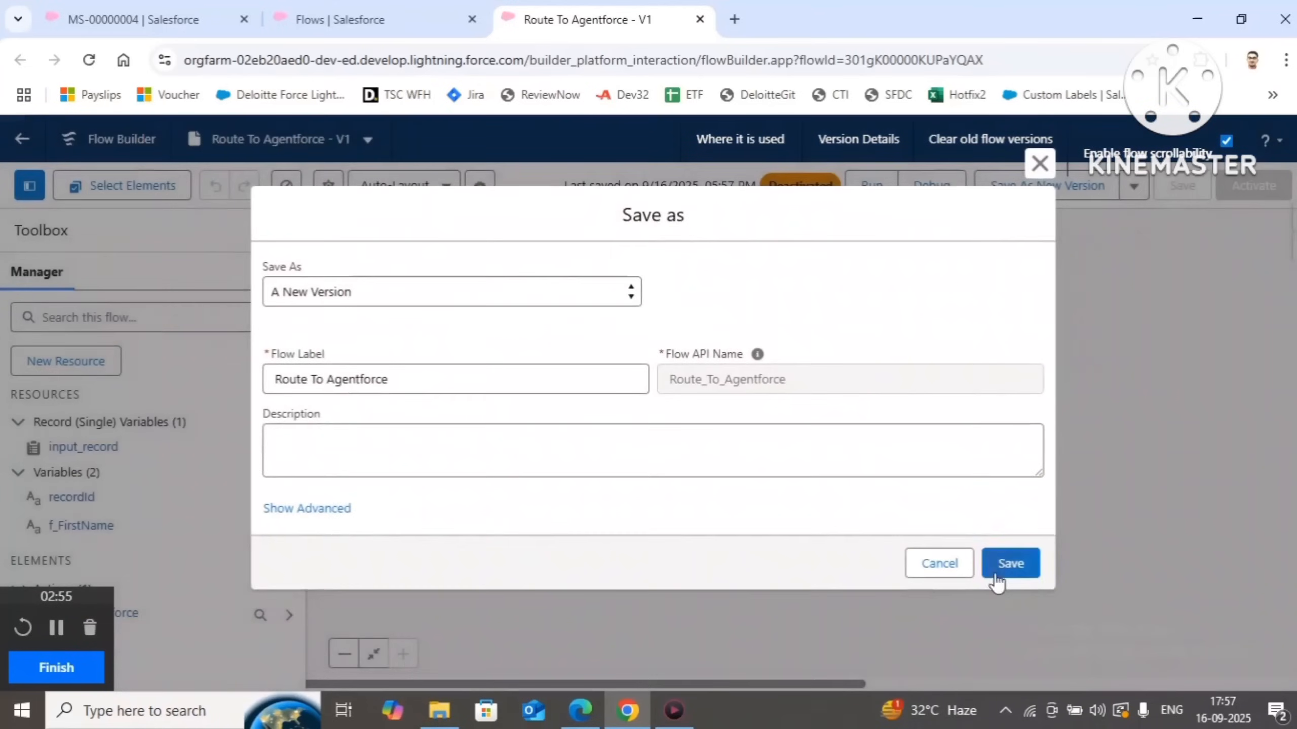
pyautogui.click(1006, 565)
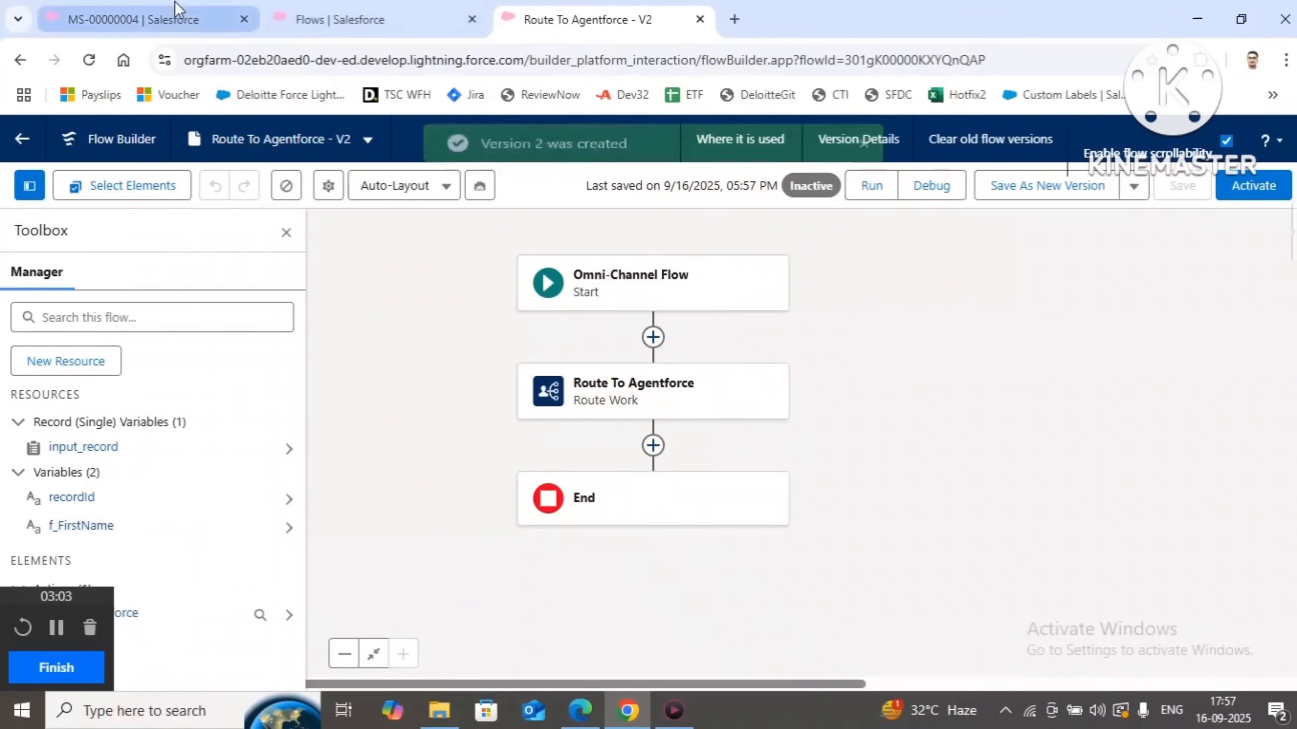
# Return to the Service Console, open Setup, and bring up the Fields & Relationships of the Messaging Session object in Object Manager
pyautogui.click(169, 20)
pyautogui.click(1185, 139)
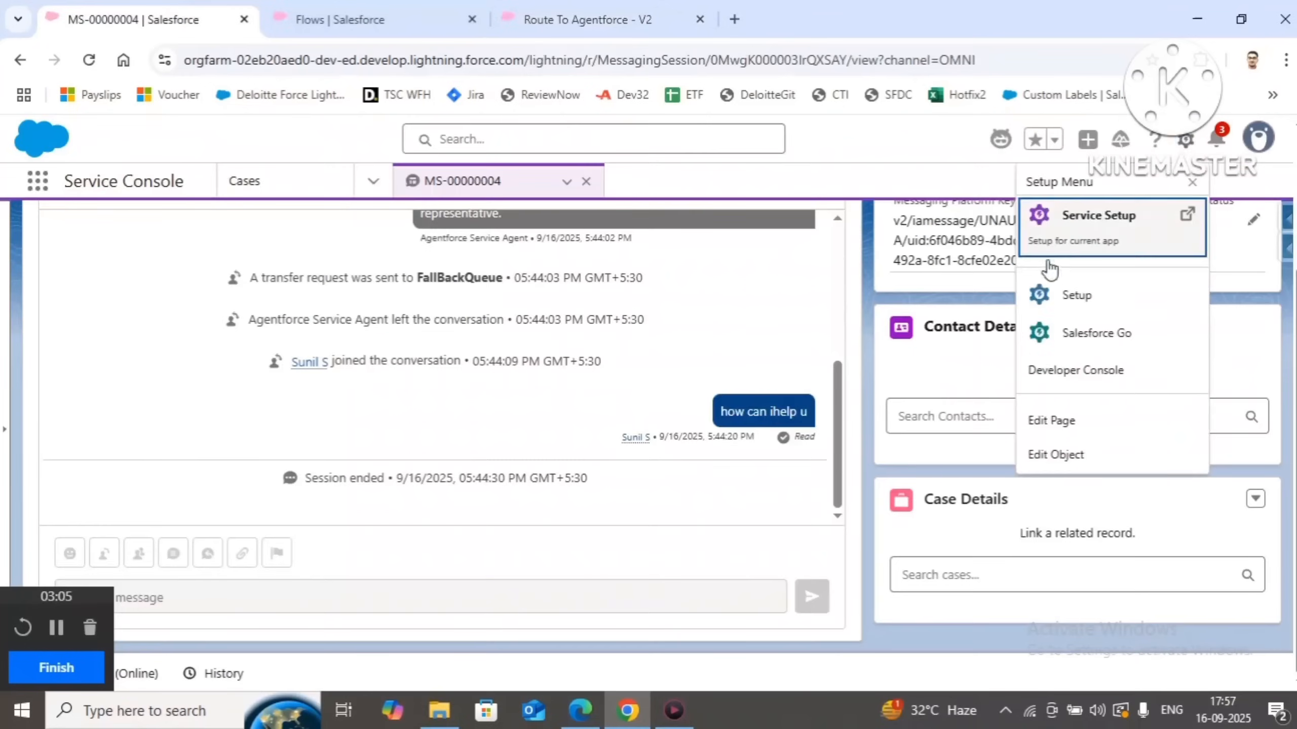
pyautogui.click(1080, 296)
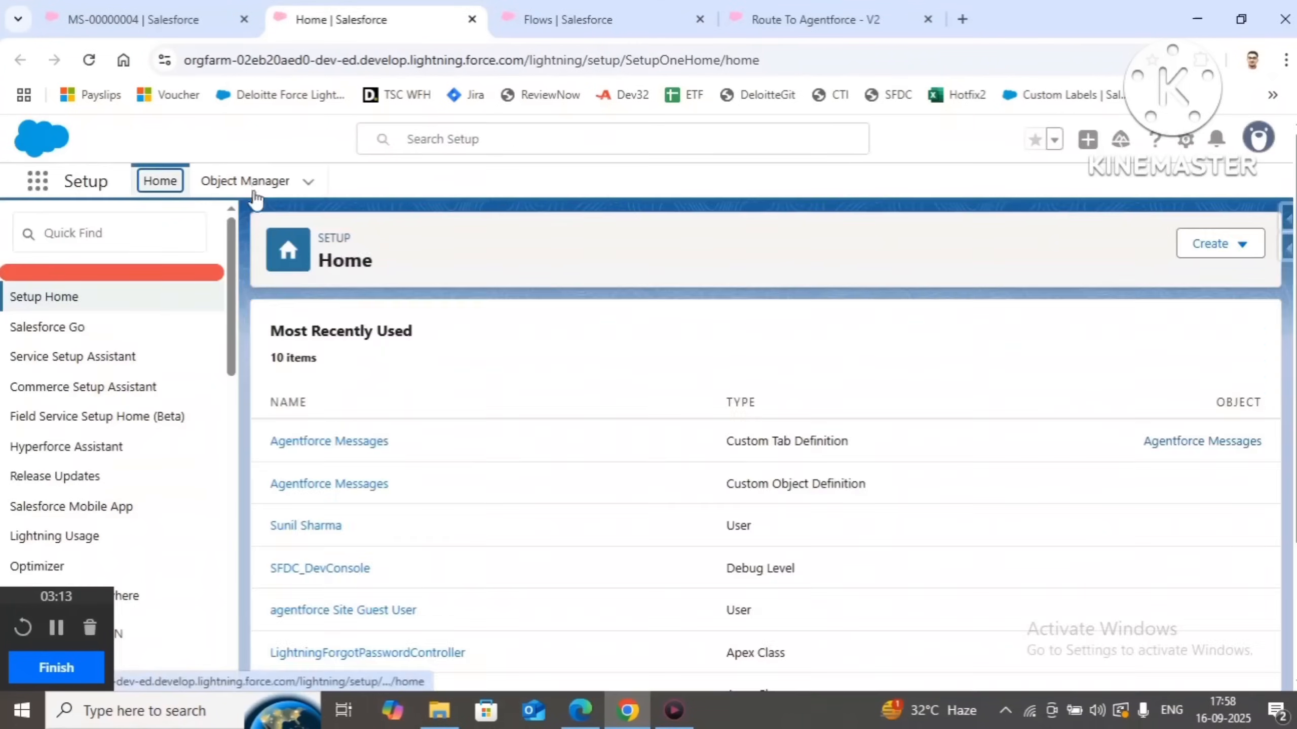
pyautogui.click(255, 192)
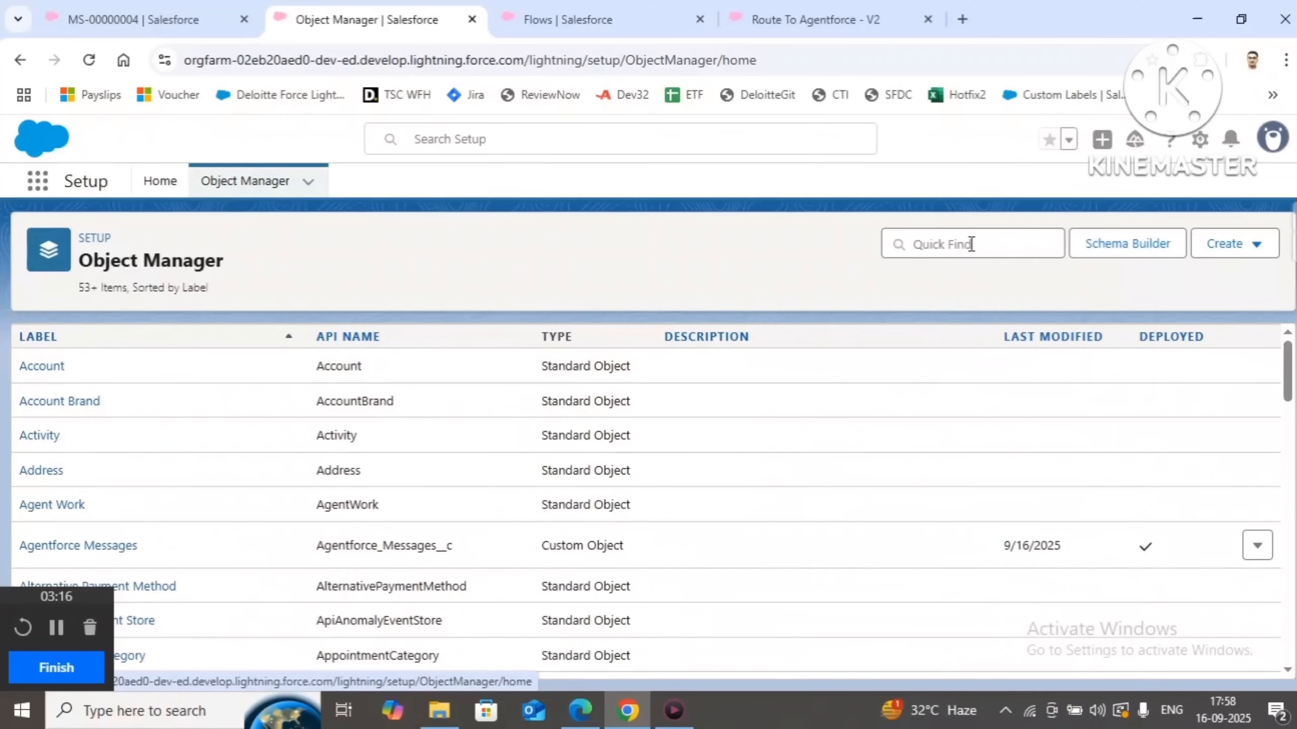
pyautogui.click(971, 244)
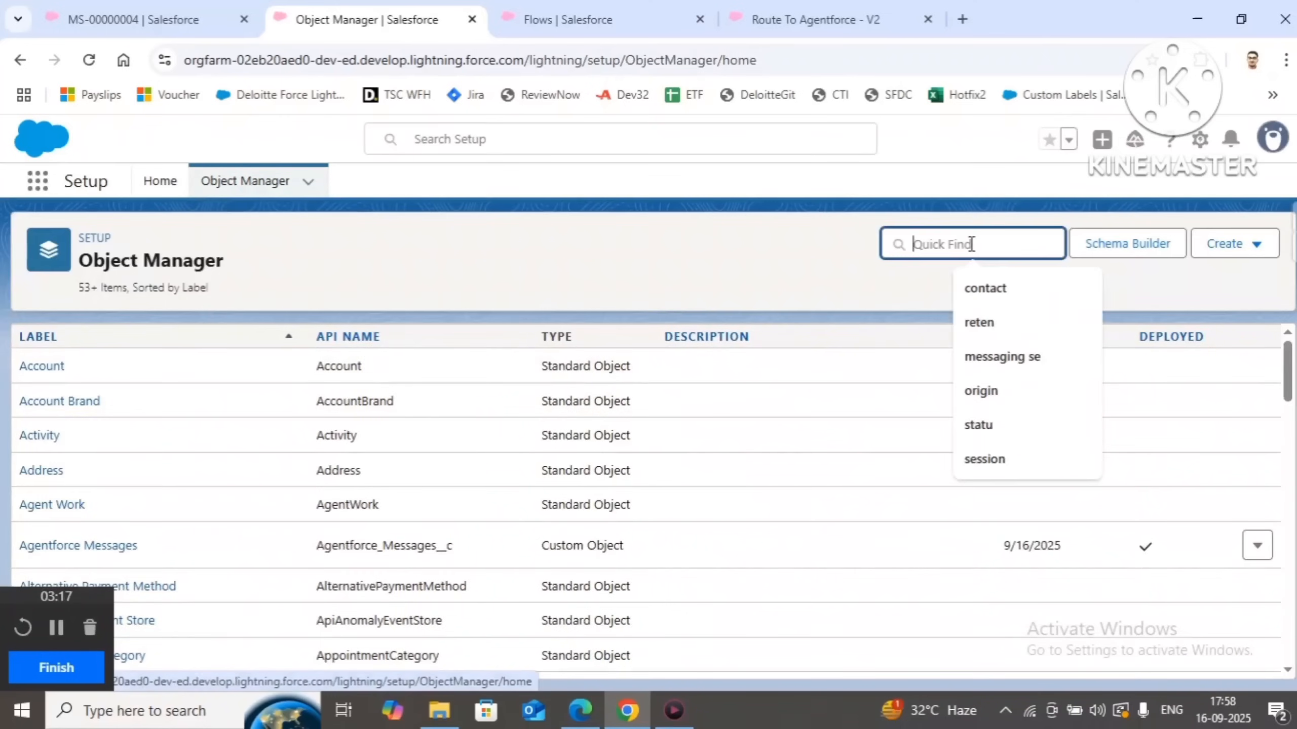
pyautogui.write('messaging')
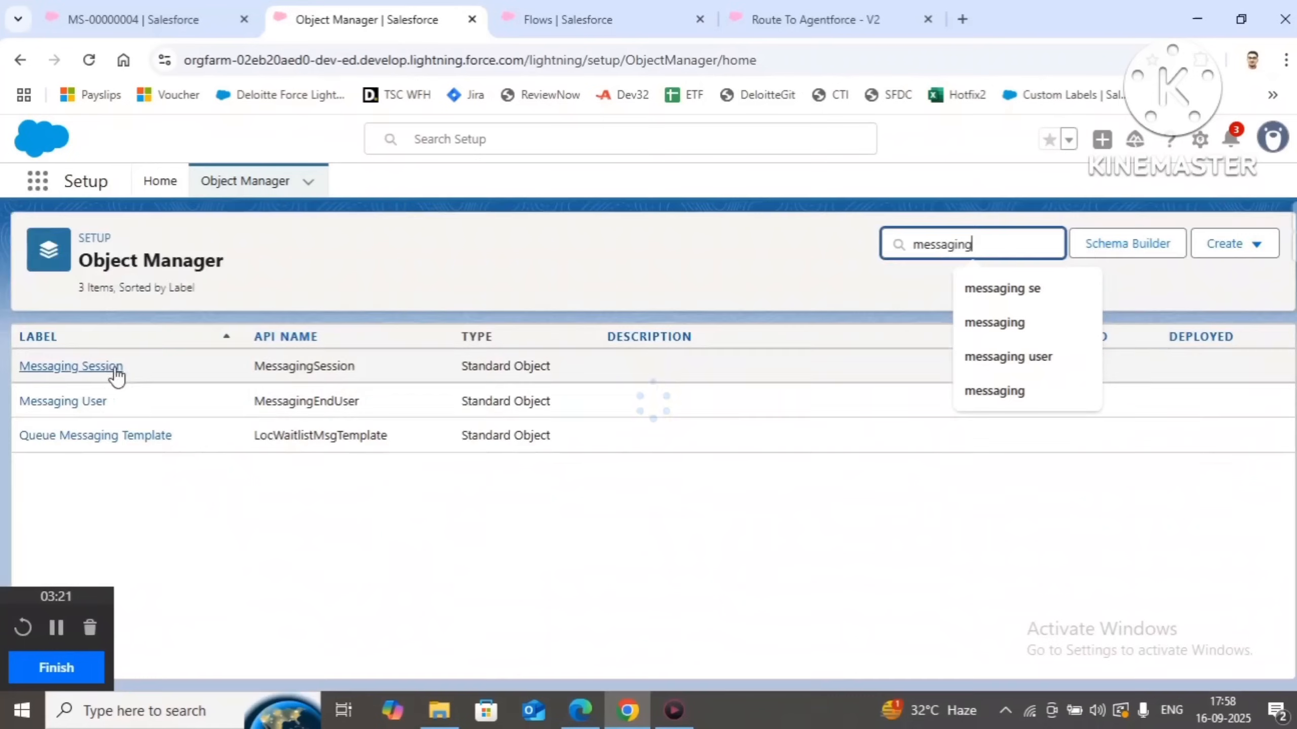
pyautogui.click(76, 370)
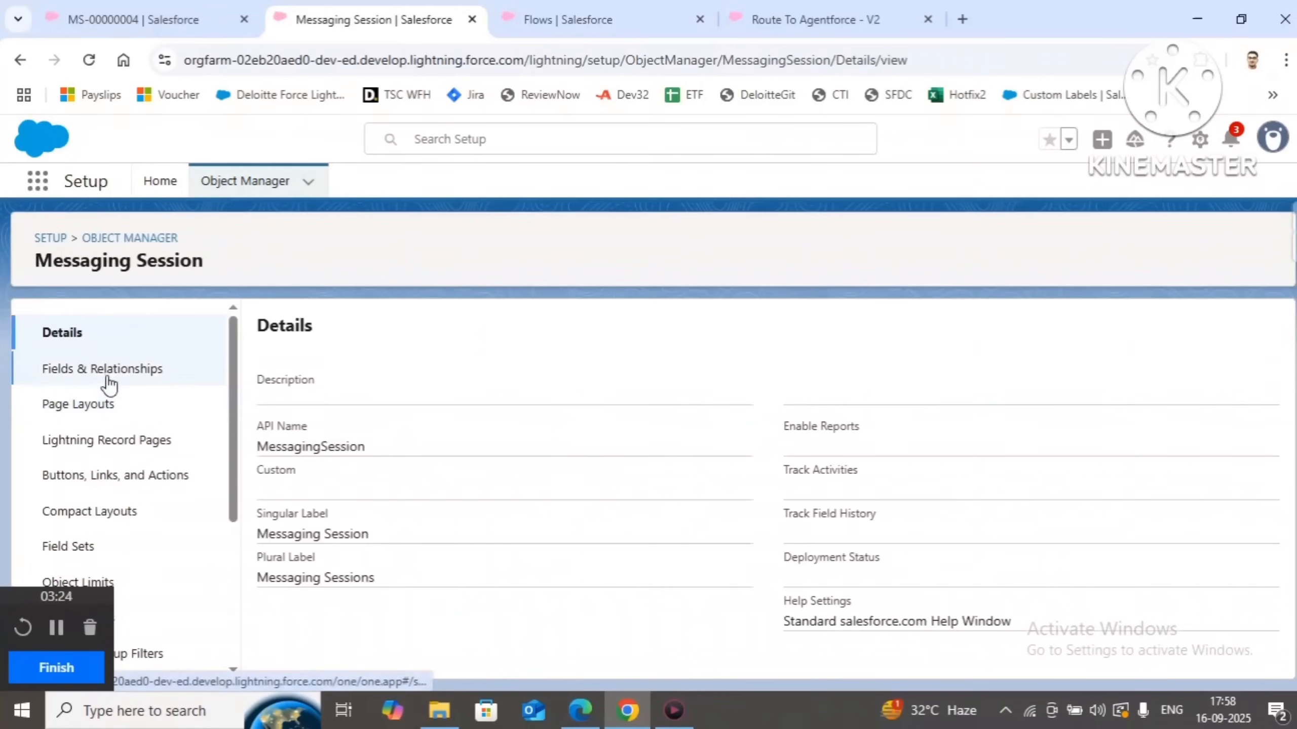
pyautogui.click(109, 382)
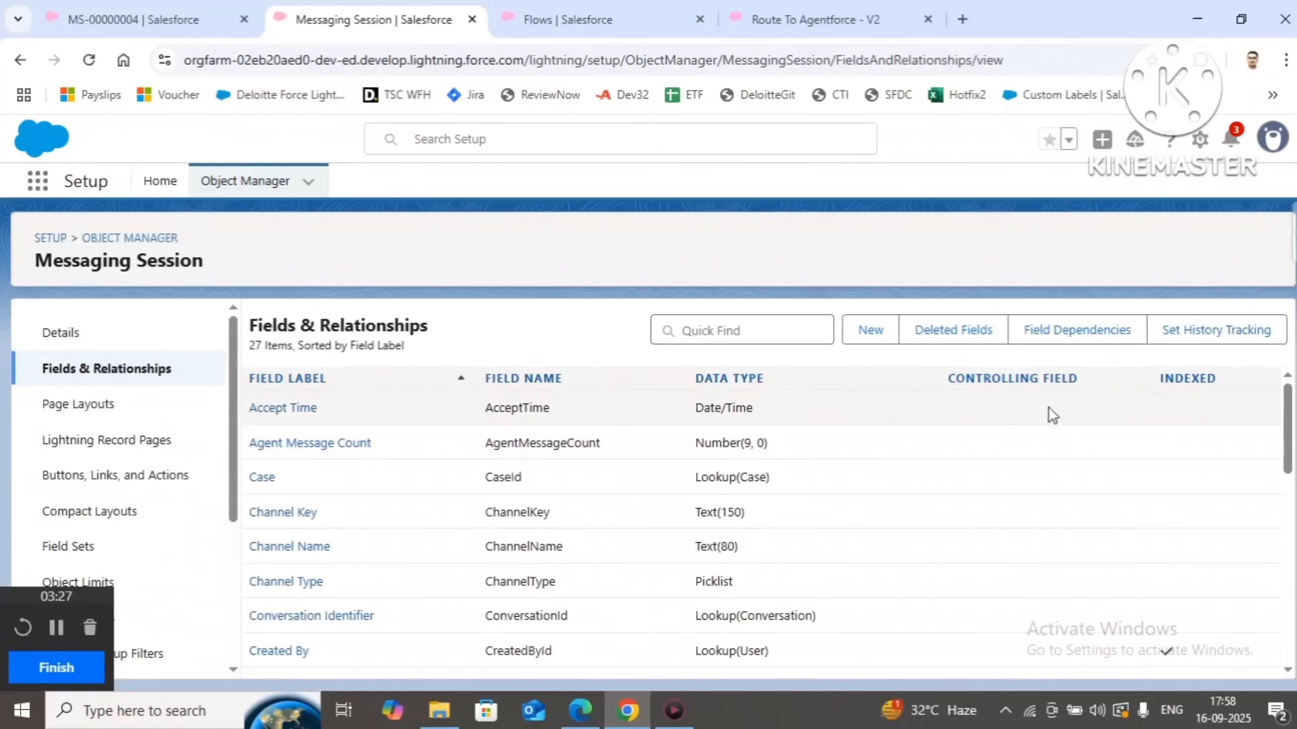
# Start a new custom field on Messaging Session with the data type Text and continue to its details
pyautogui.click(884, 339)
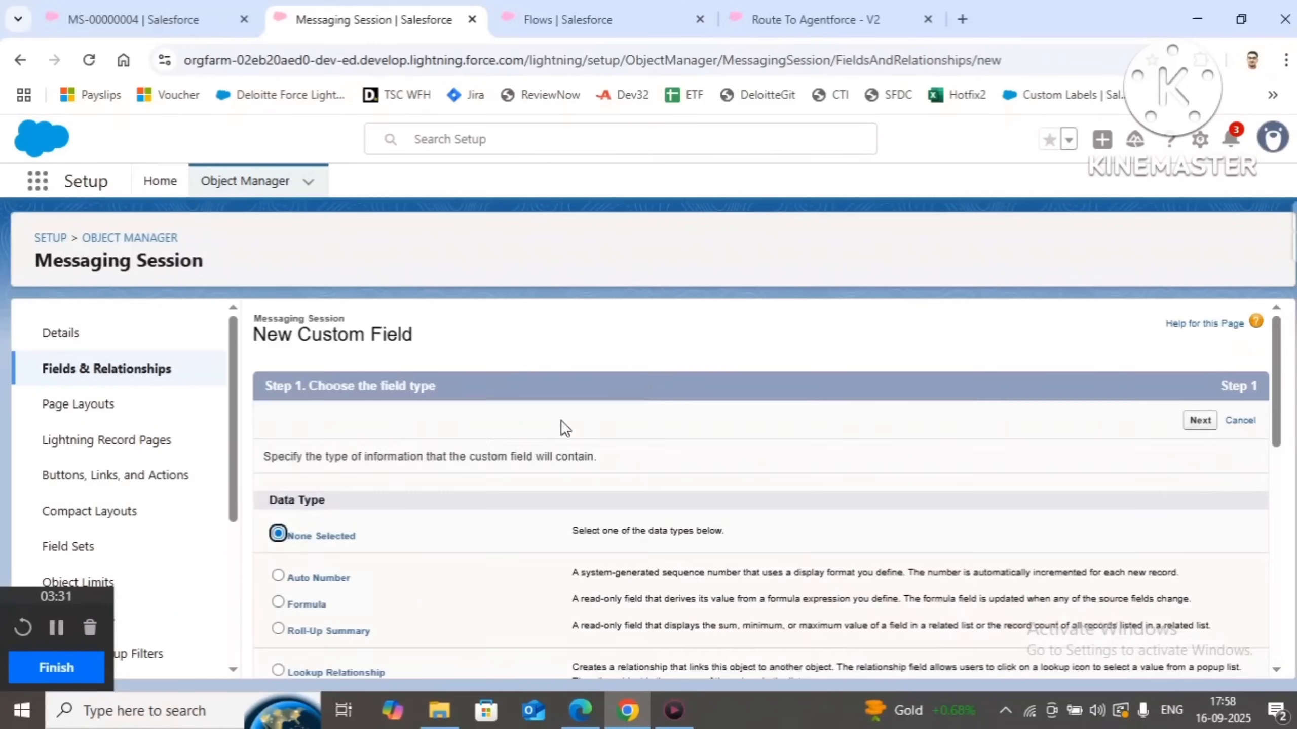
pyautogui.scroll(-8, 379, 439)
pyautogui.scroll(-2, 378, 440)
pyautogui.click(278, 448)
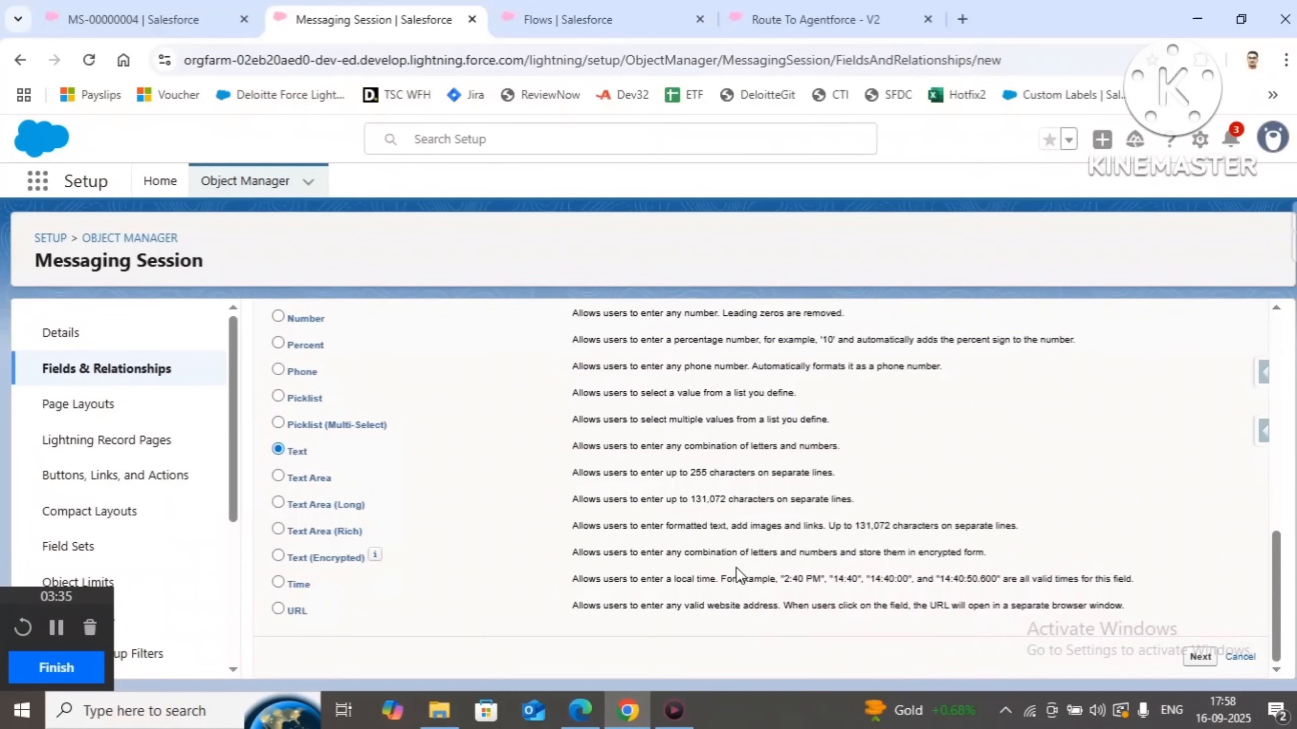
pyautogui.click(1200, 656)
# Enter First Name as the label of the new text field
pyautogui.click(469, 461)
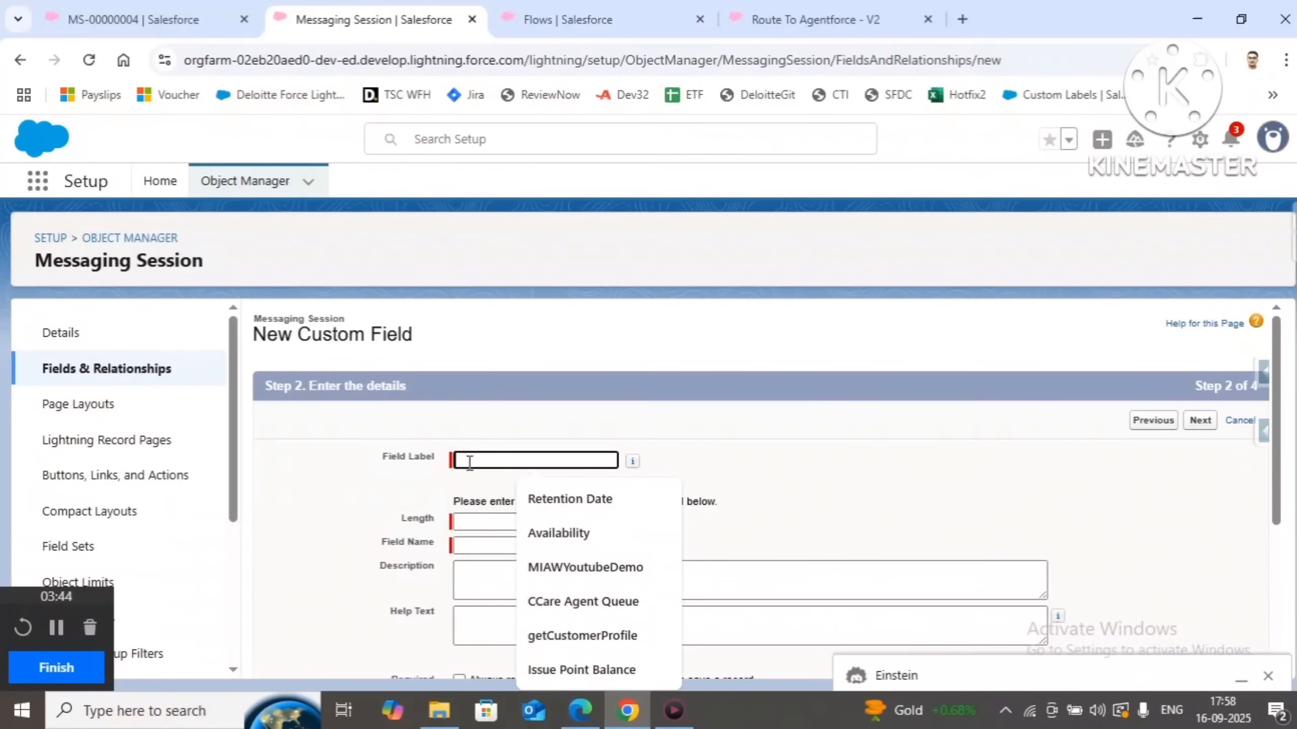
pyautogui.write('First')
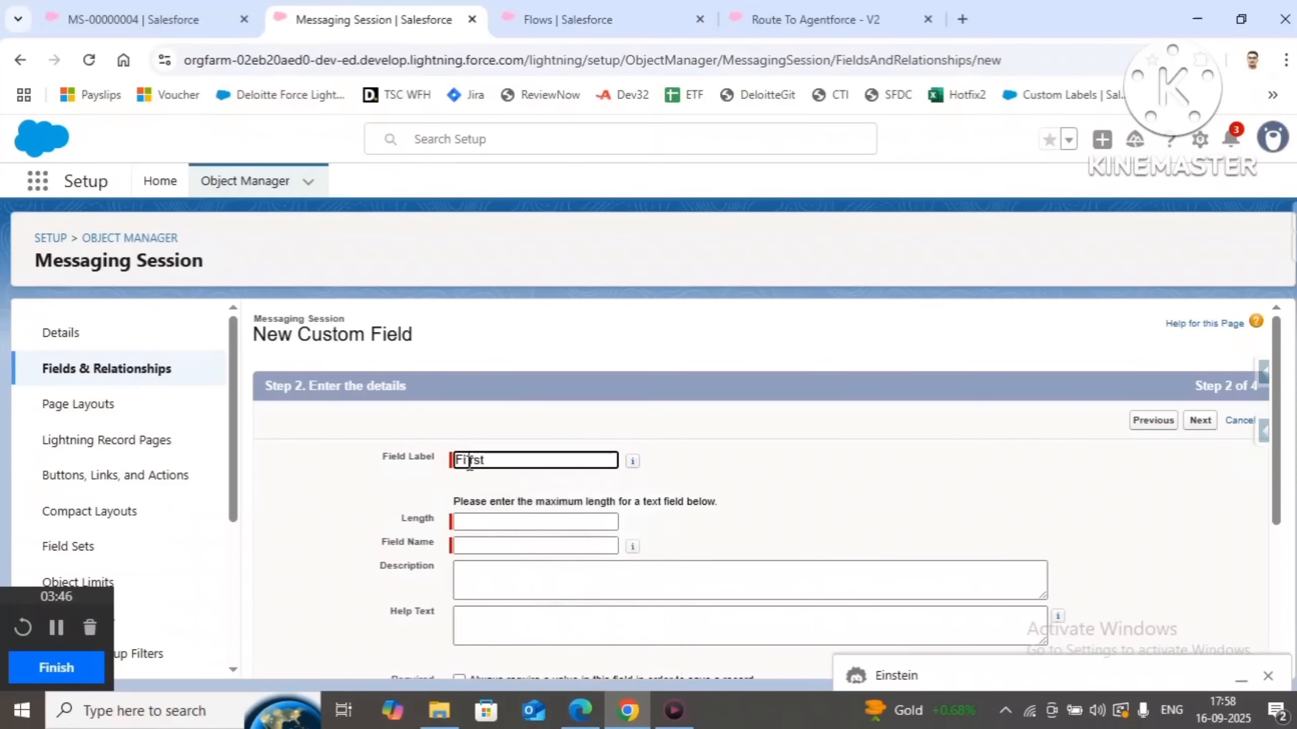
pyautogui.click(469, 462)
pyautogui.write('Name')
pyautogui.press('BackSpace')
pyautogui.press('BackSpace')
pyautogui.press('BackSpace')
pyautogui.press('BackSpace')
pyautogui.press('BackSpace')
pyautogui.press('BackSpace')
pyautogui.press('BackSpace')
pyautogui.press('BackSpace')
pyautogui.press('BackSpace')
pyautogui.press('BackSpace')
pyautogui.write('First Name')
# Set the field's maximum length to 255, dismiss the Einstein window and try to continue to the next wizard page
pyautogui.click(472, 521)
pyautogui.write('255')
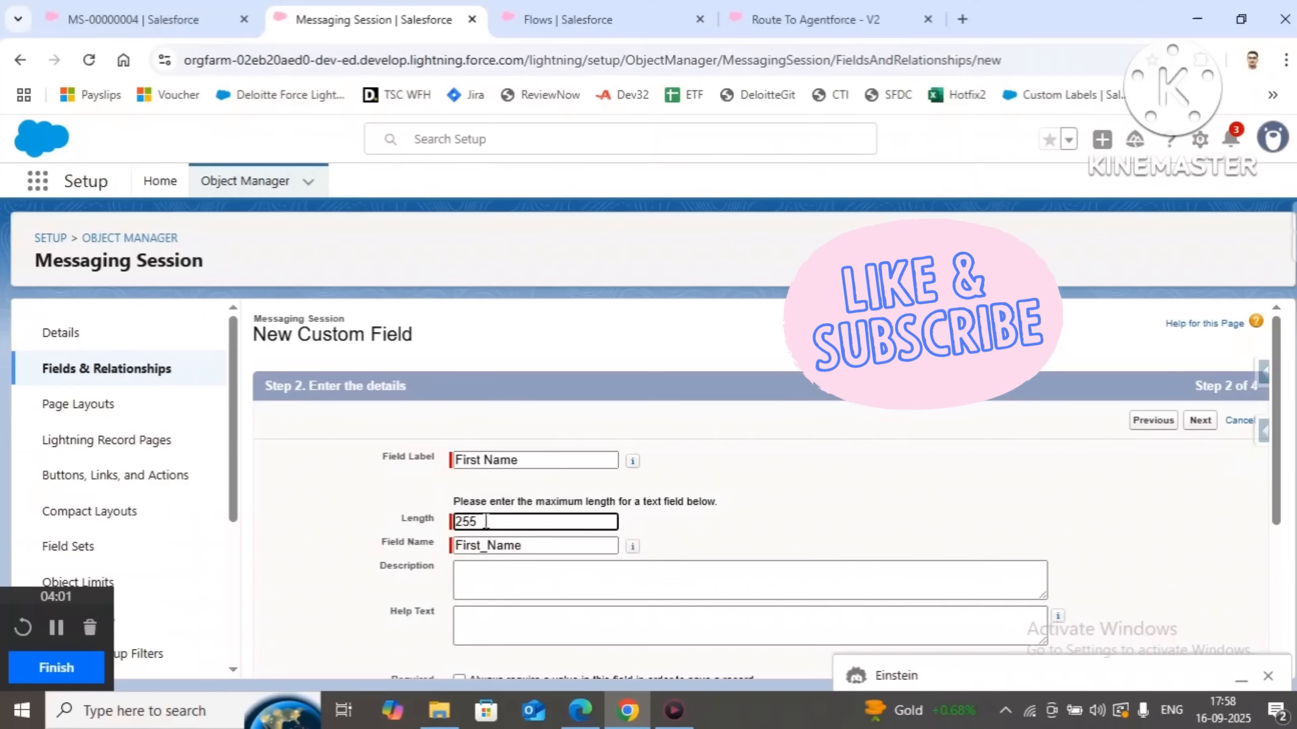
pyautogui.scroll(-5, 873, 475)
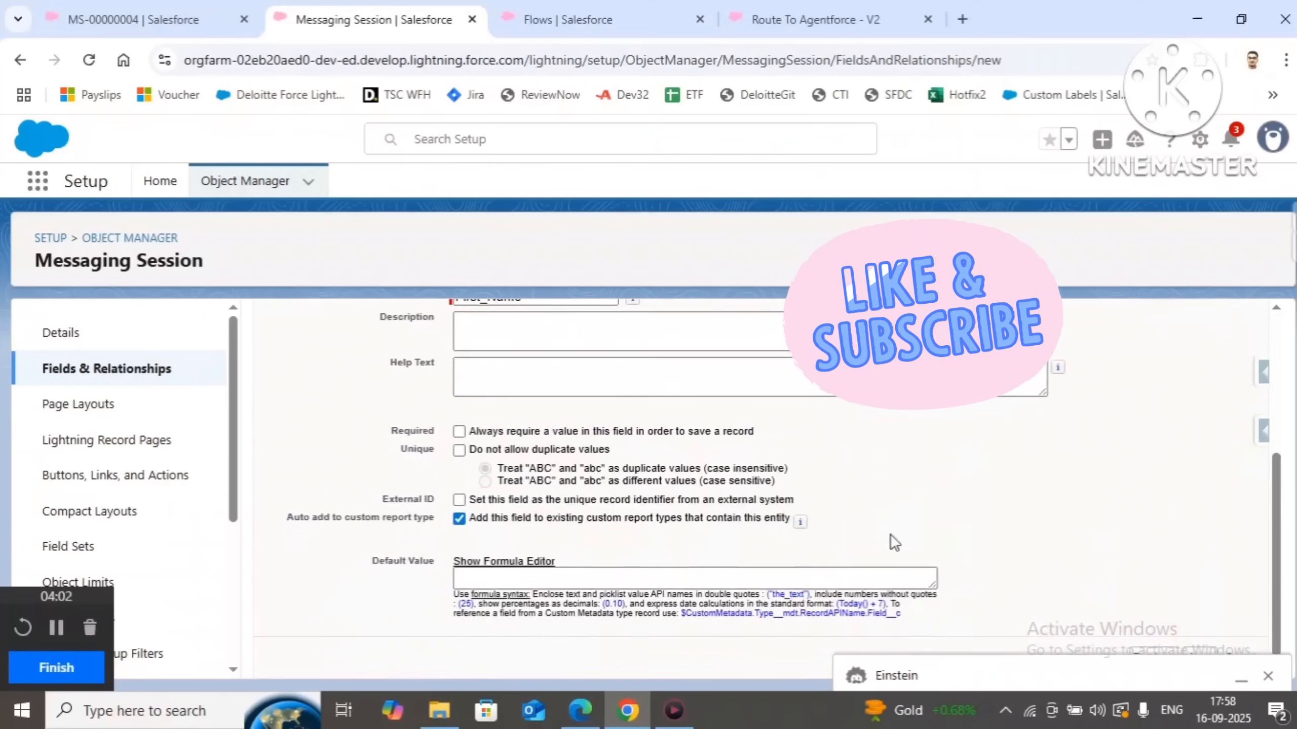
pyautogui.click(1267, 676)
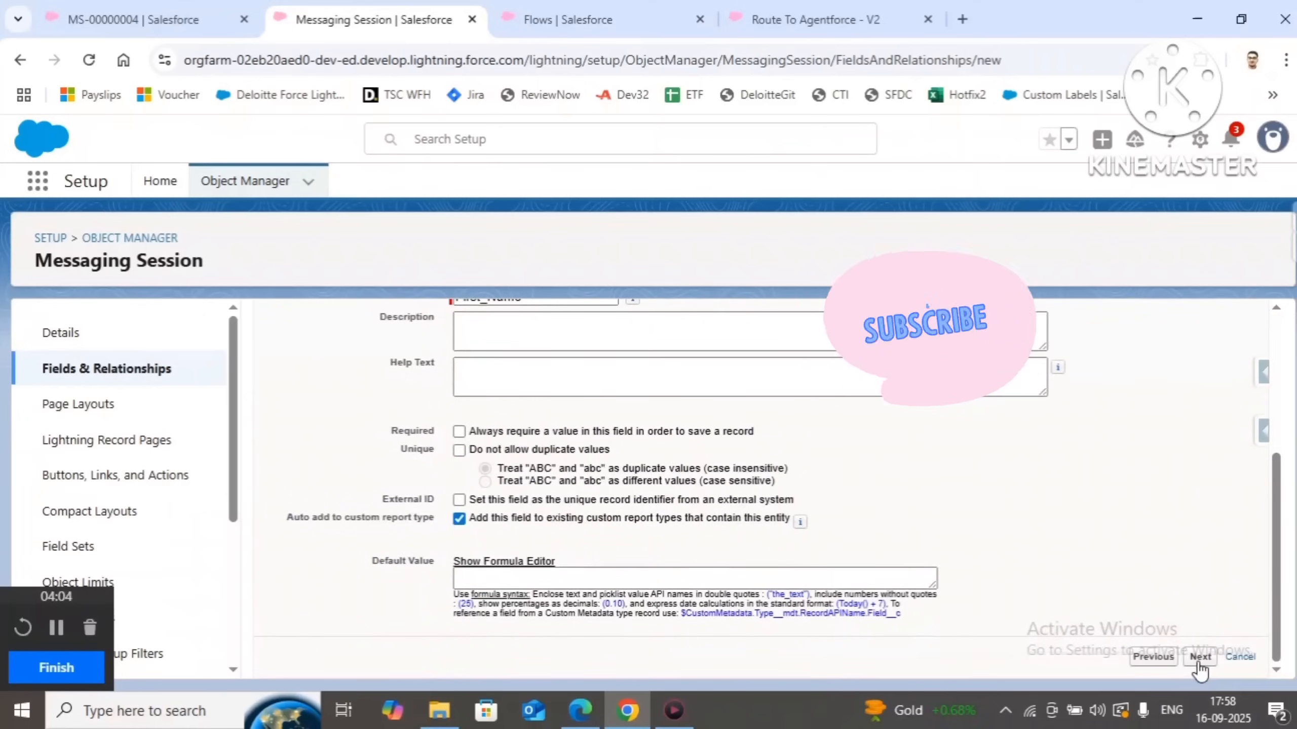
pyautogui.click(1200, 657)
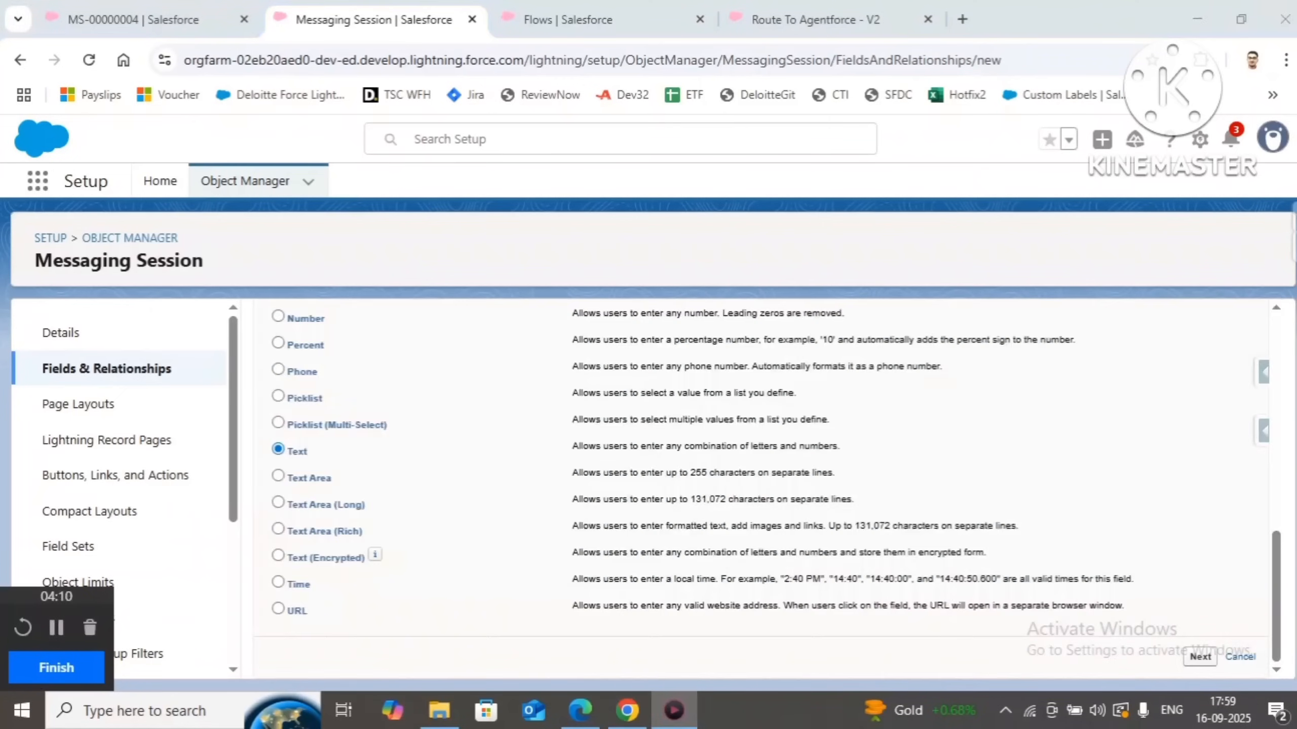
# Continue with the Text data type for the new Messaging Session field and enter First Name as its label
pyautogui.click(1200, 657)
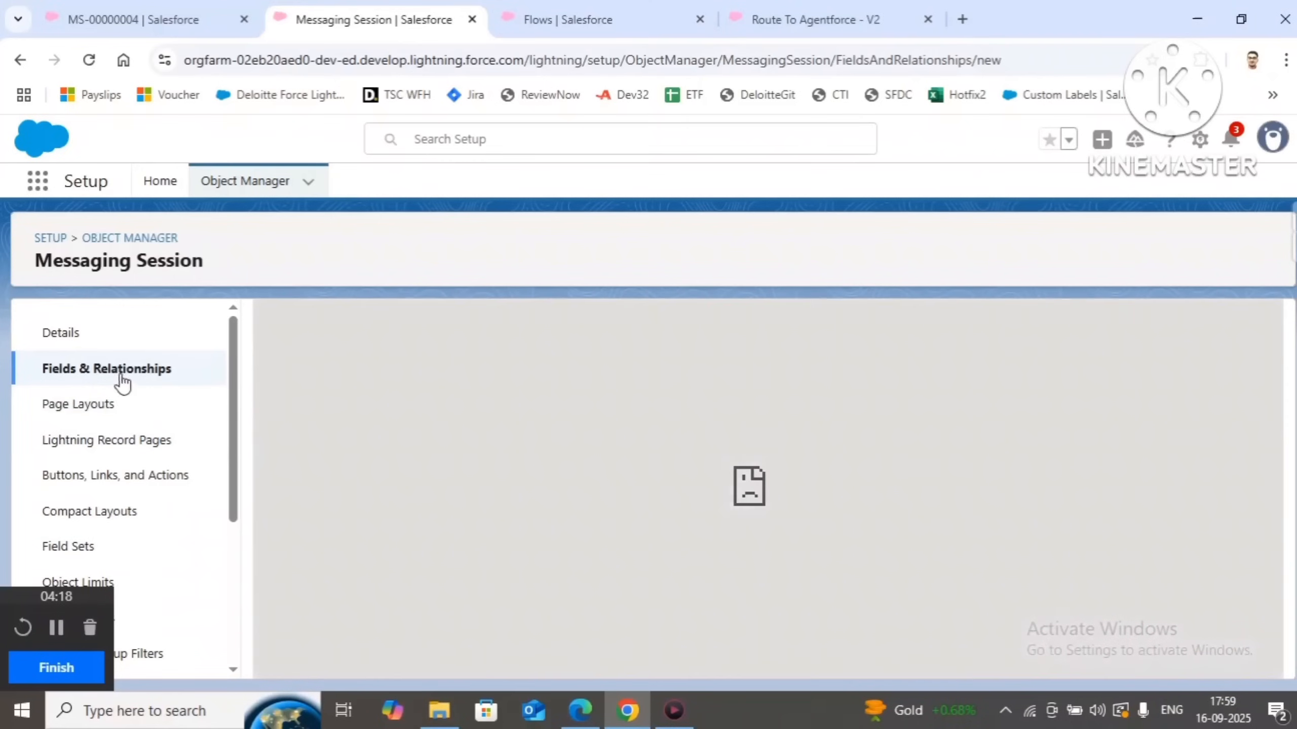
pyautogui.click(120, 372)
pyautogui.click(492, 459)
pyautogui.write('F')
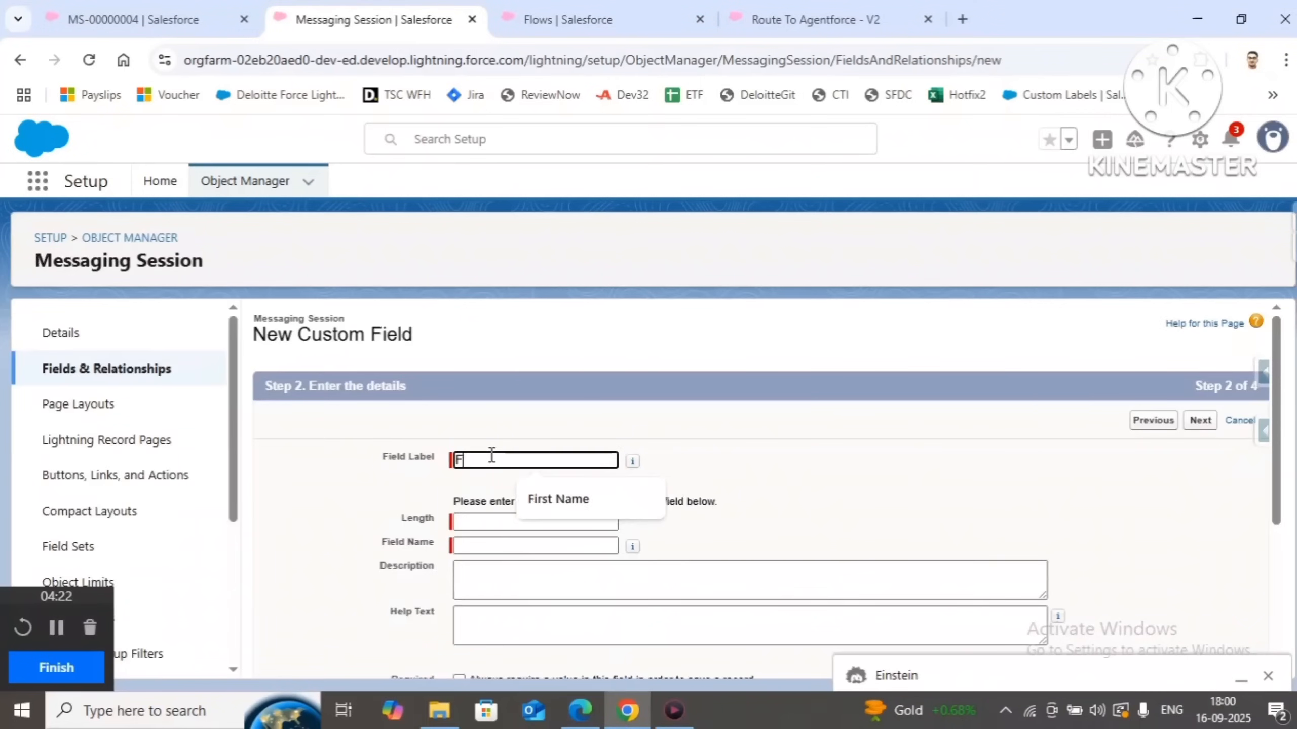
pyautogui.write('irst')
pyautogui.write('Name')
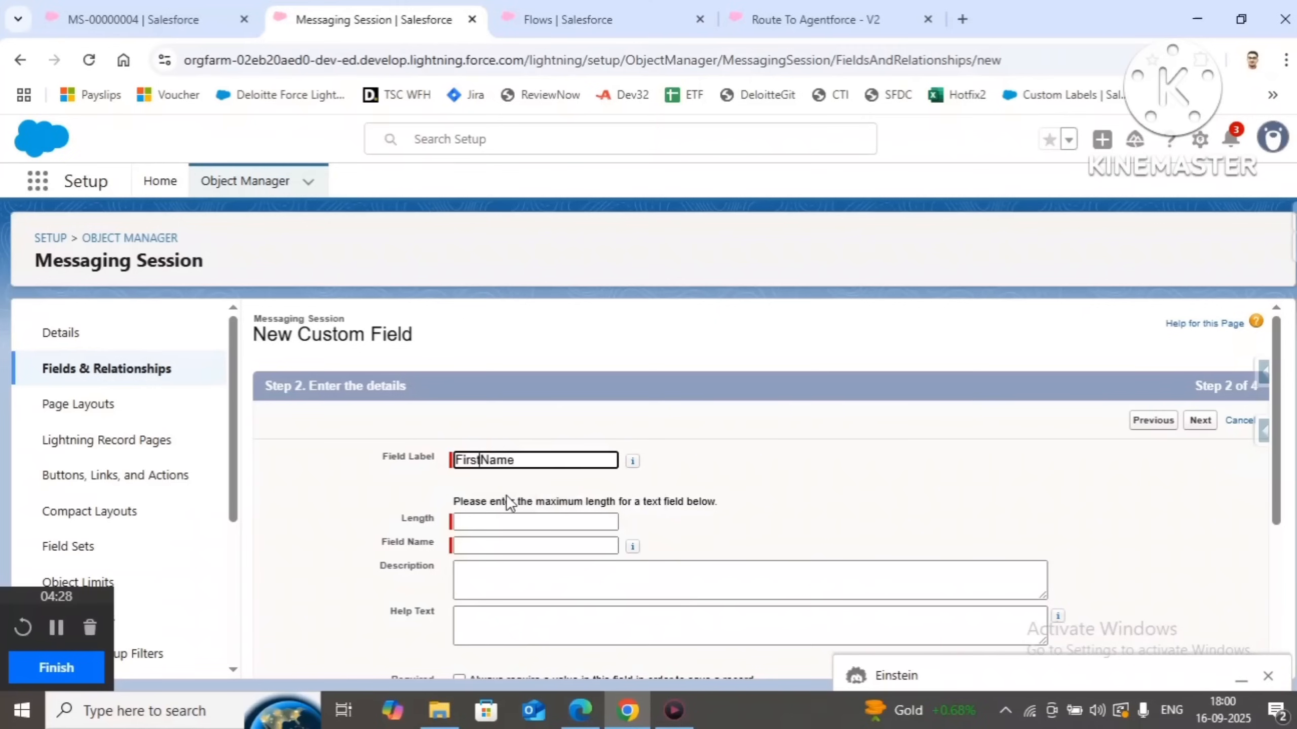
# Set the text field's maximum length to 255 and save the field with the Messaging Session Layout included
pyautogui.click(473, 522)
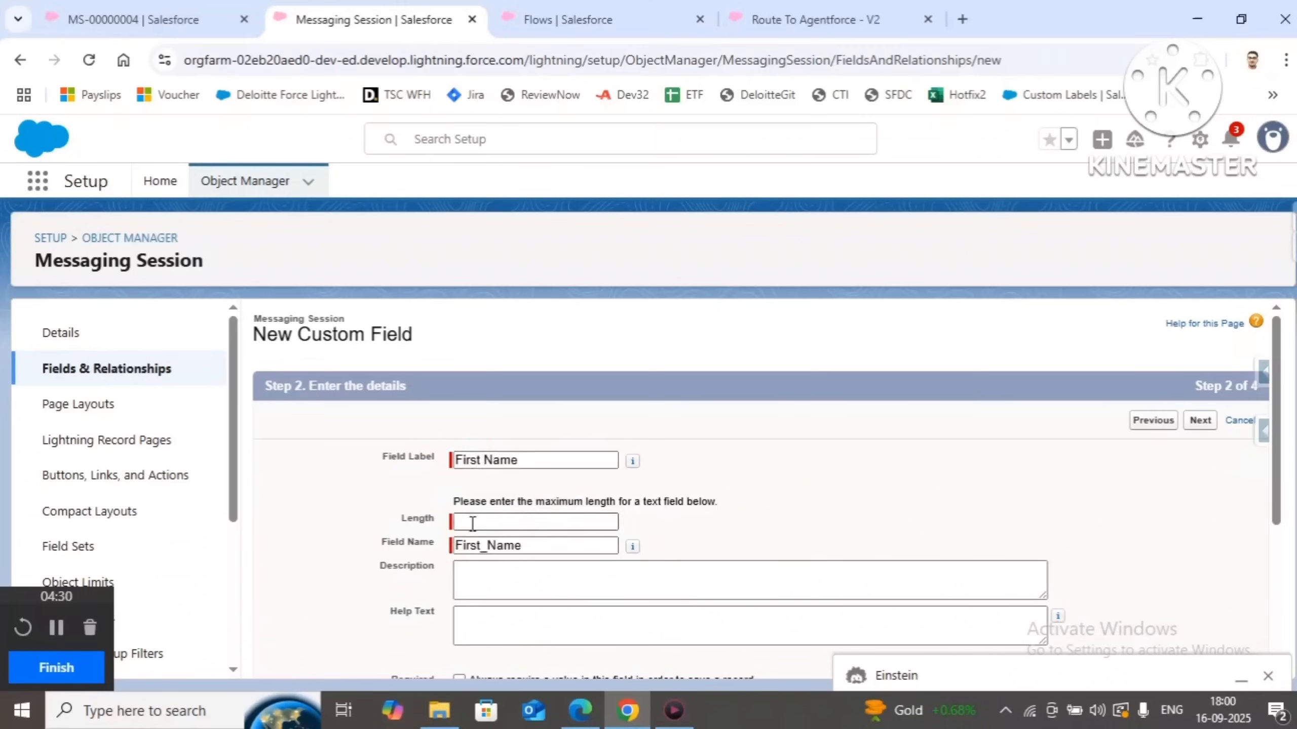
pyautogui.write('255')
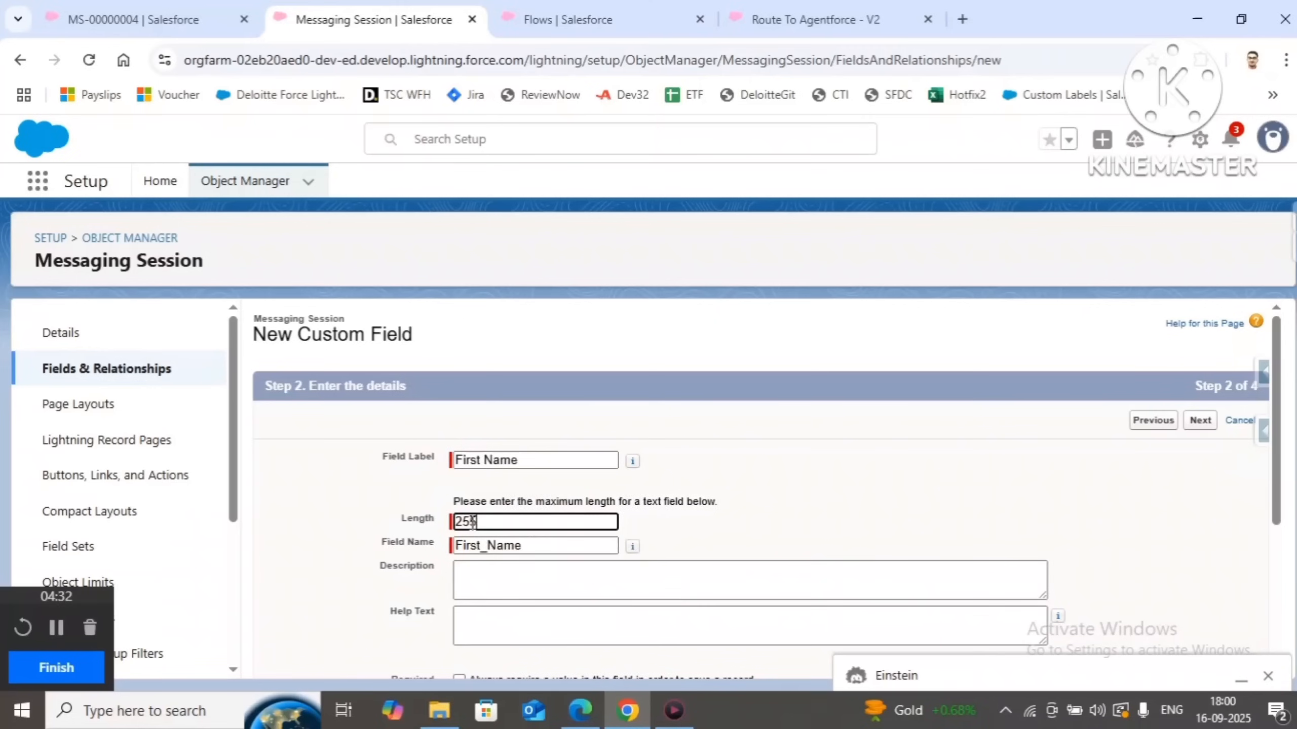
pyautogui.scroll(-5, 761, 521)
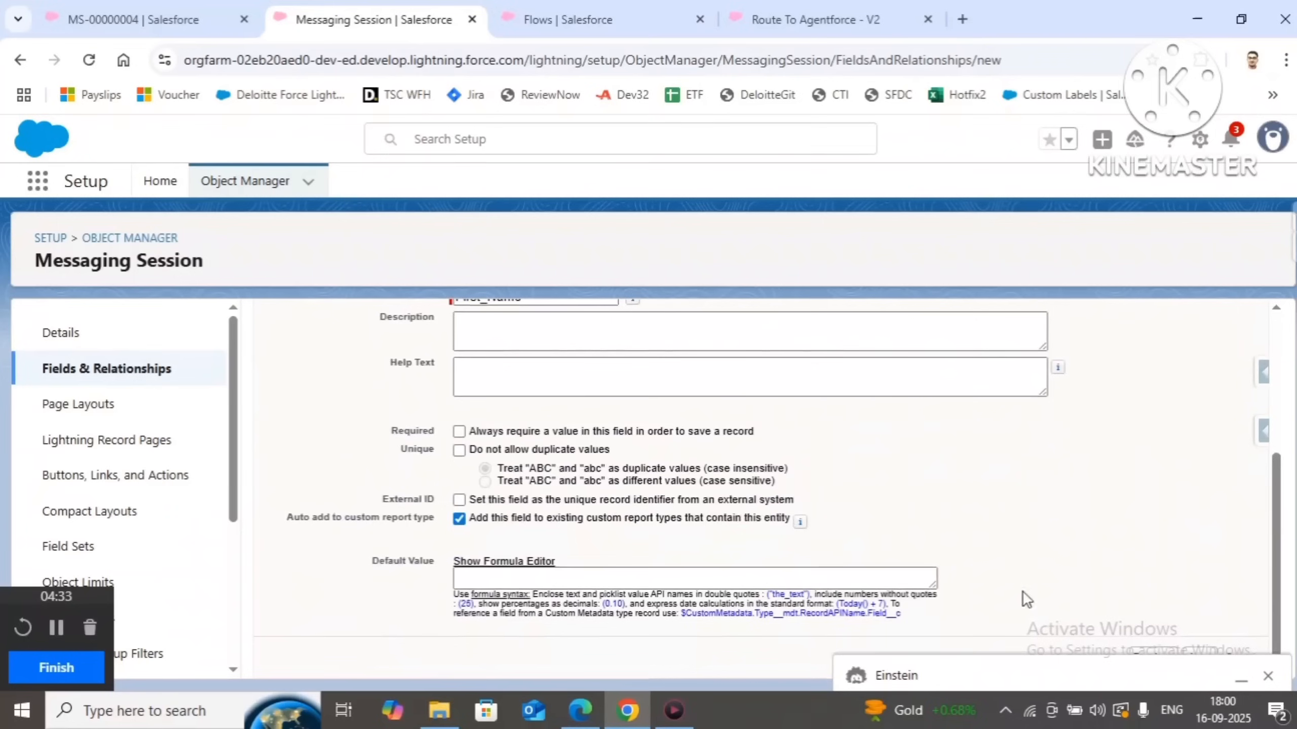
pyautogui.click(1267, 677)
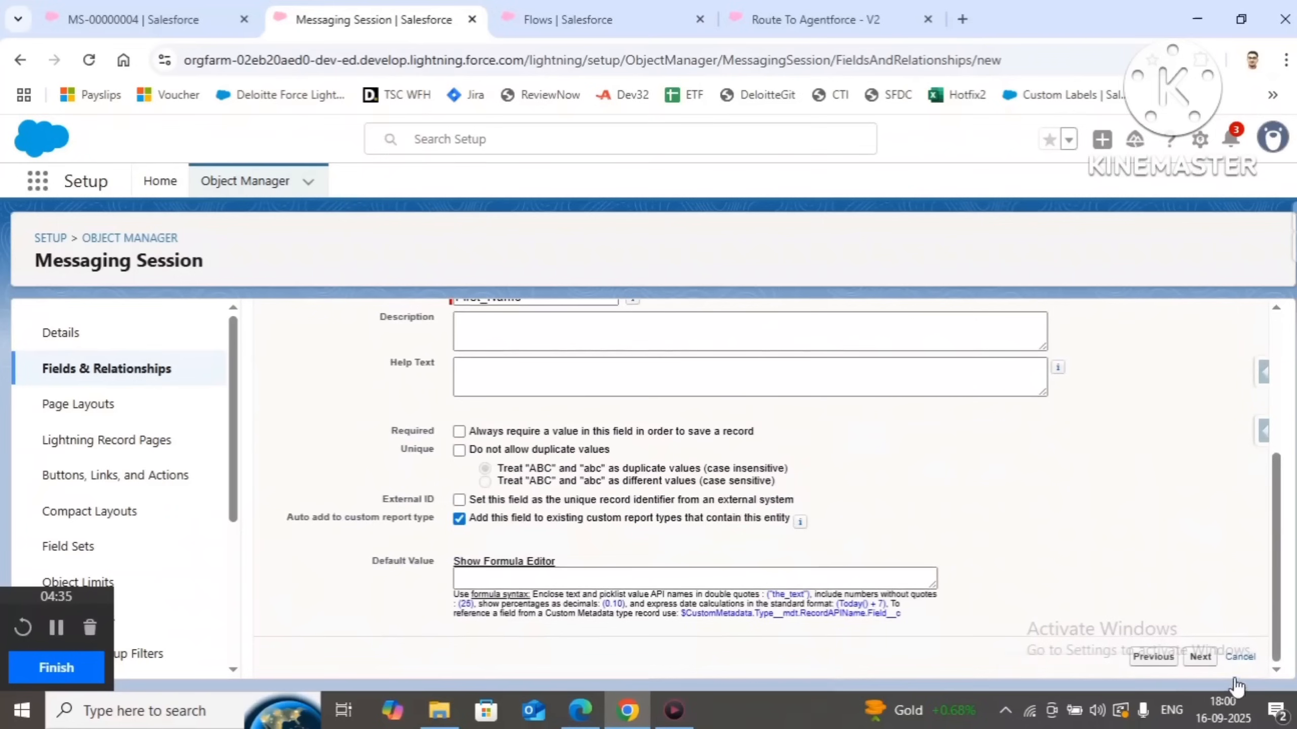
pyautogui.click(1198, 658)
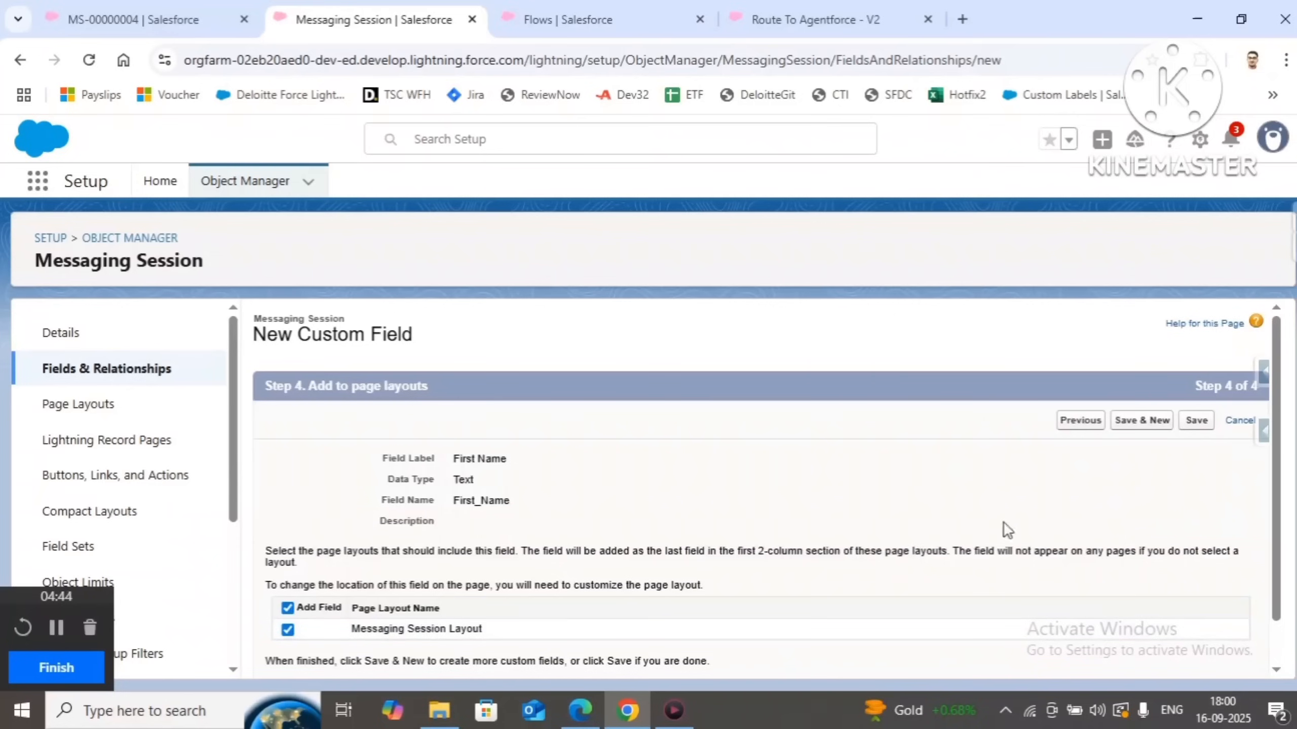
pyautogui.click(1196, 421)
pyautogui.scroll(-10, 1134, 495)
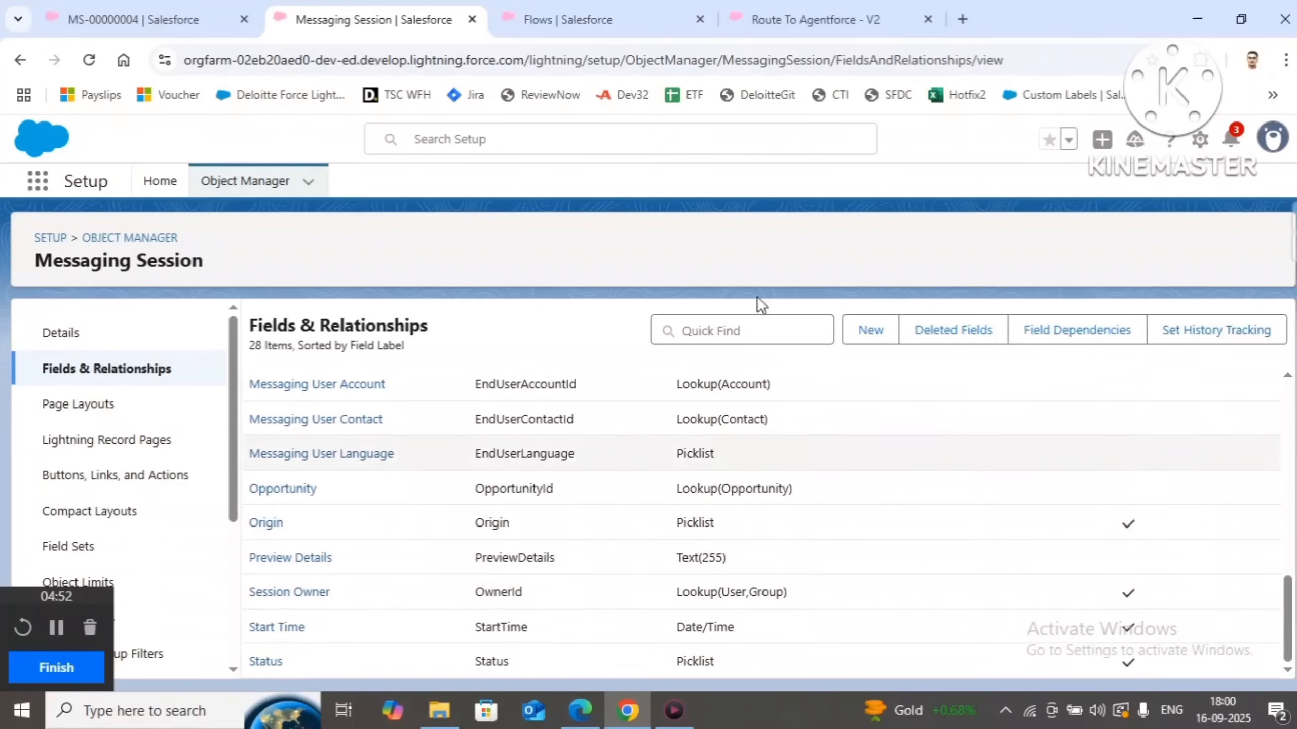
# Return to the Route To Agentforce flow, reload it and show its toolbox of resources and elements
pyautogui.click(847, 4)
pyautogui.click(88, 59)
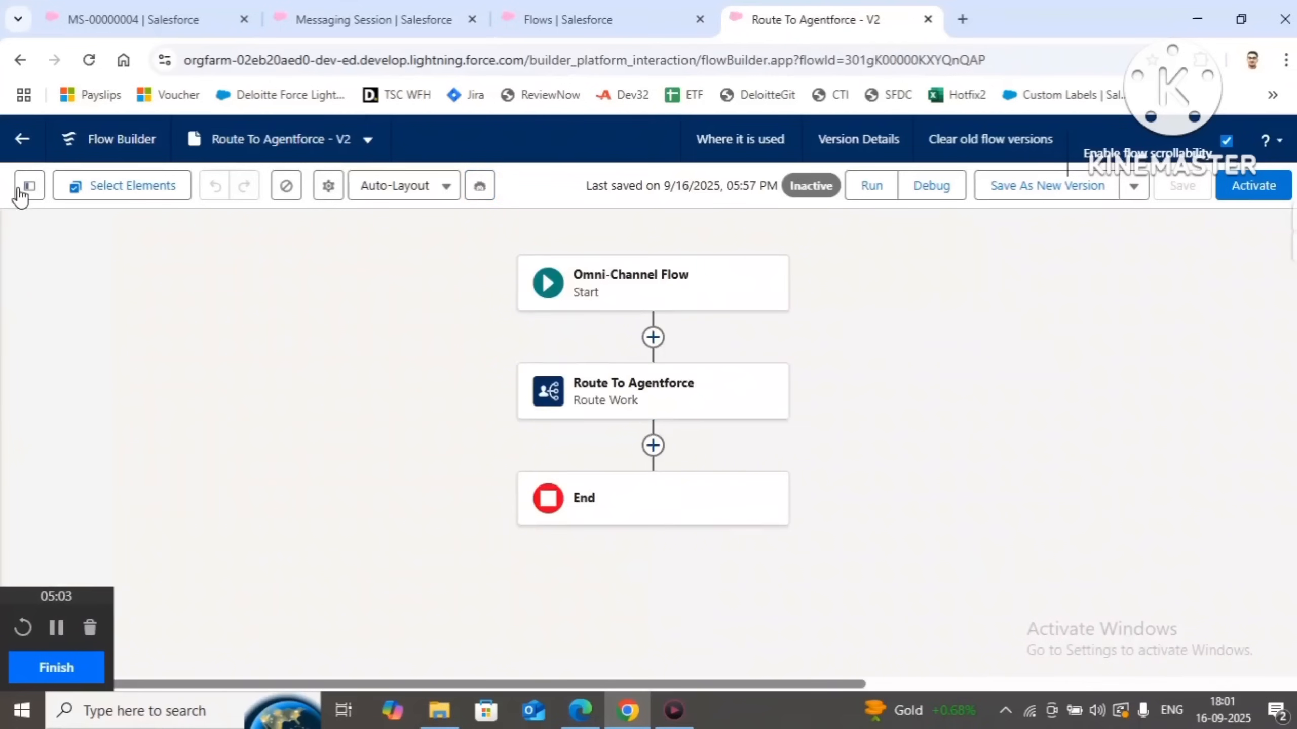
pyautogui.click(29, 185)
pyautogui.moveTo(52, 597); pyautogui.dragTo(993, 670)
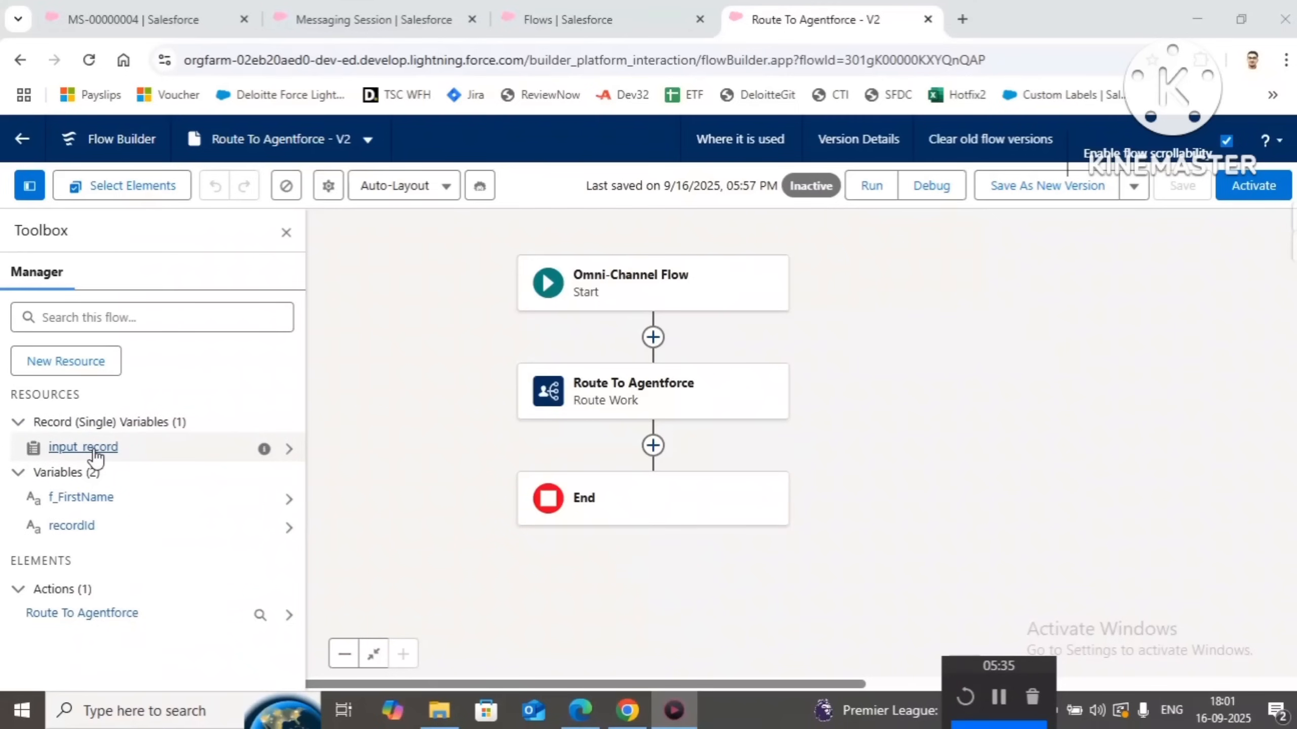
# Add an Assignment element labelled Assign Value between the flow's start and the Route To Agentforce element
pyautogui.click(653, 338)
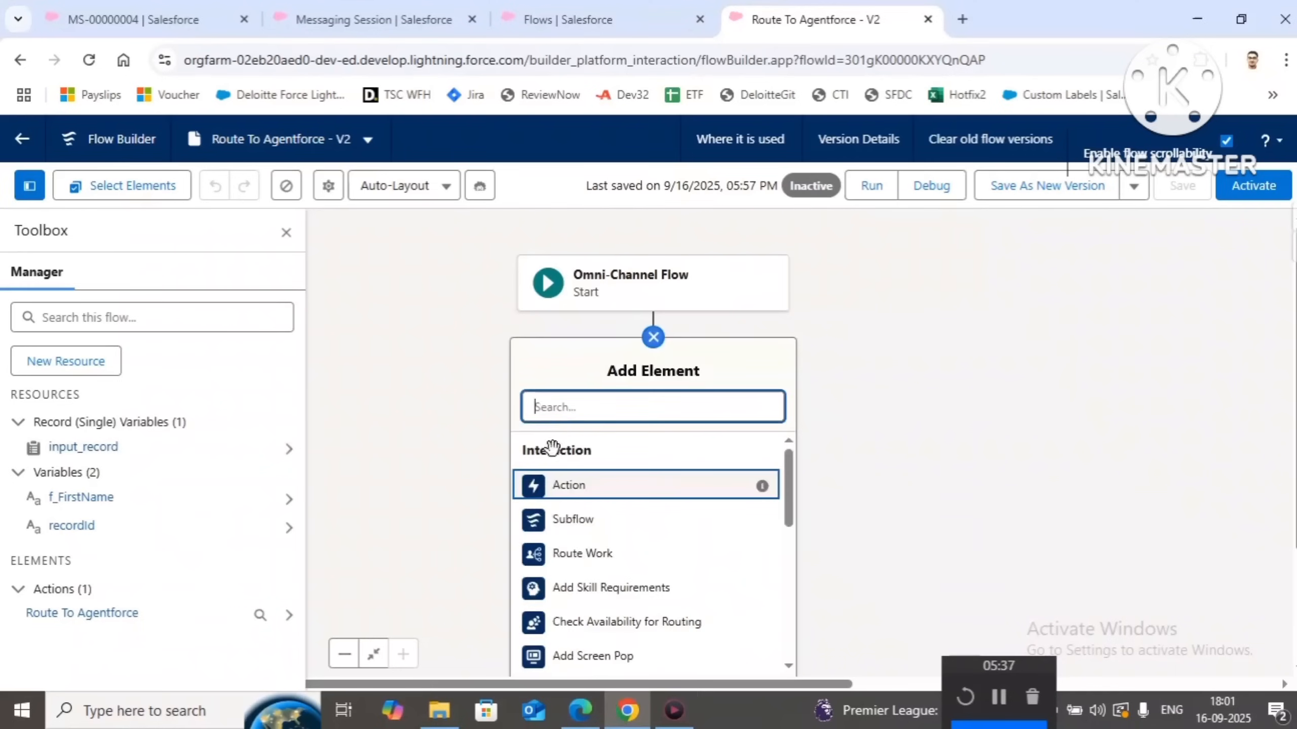
pyautogui.write('Assig')
pyautogui.click(581, 458)
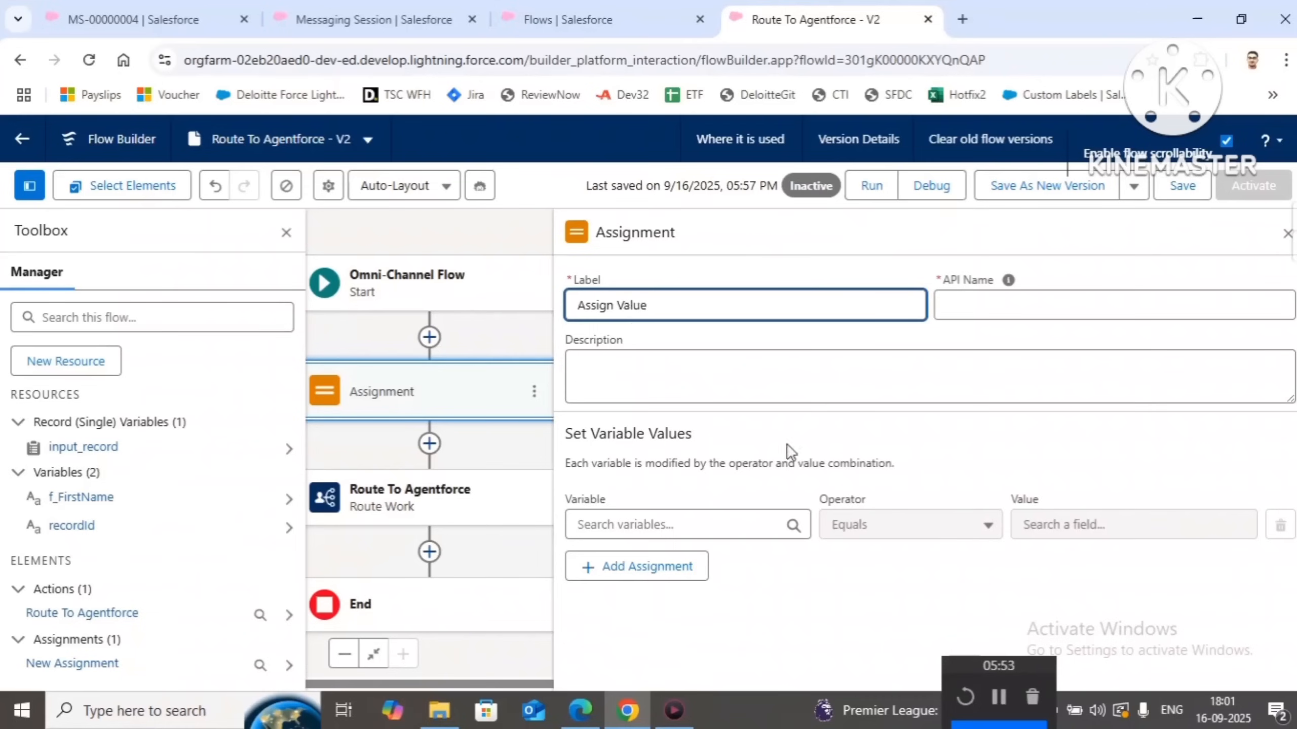
pyautogui.click(770, 451)
# In the Assign Value element, set the First Name field of input_record equal to the f_FirstName variable
pyautogui.click(639, 529)
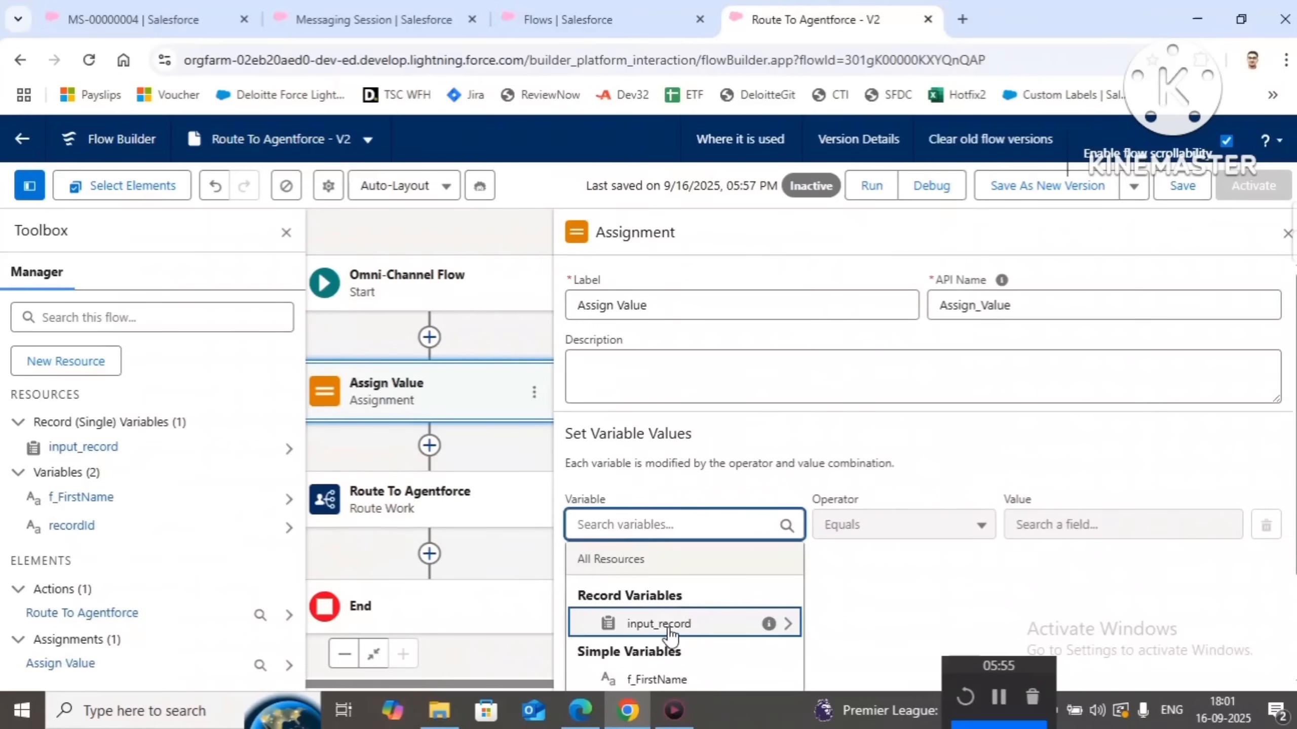
pyautogui.click(703, 624)
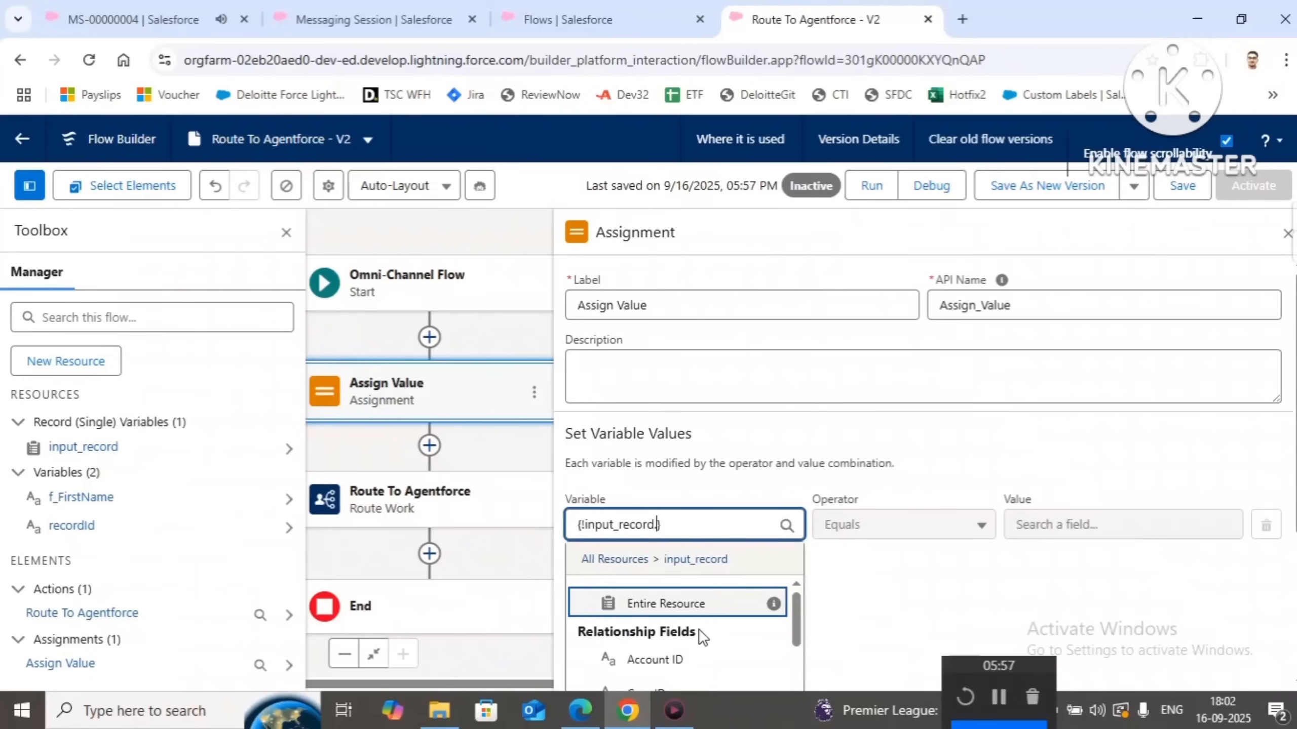
pyautogui.write('first')
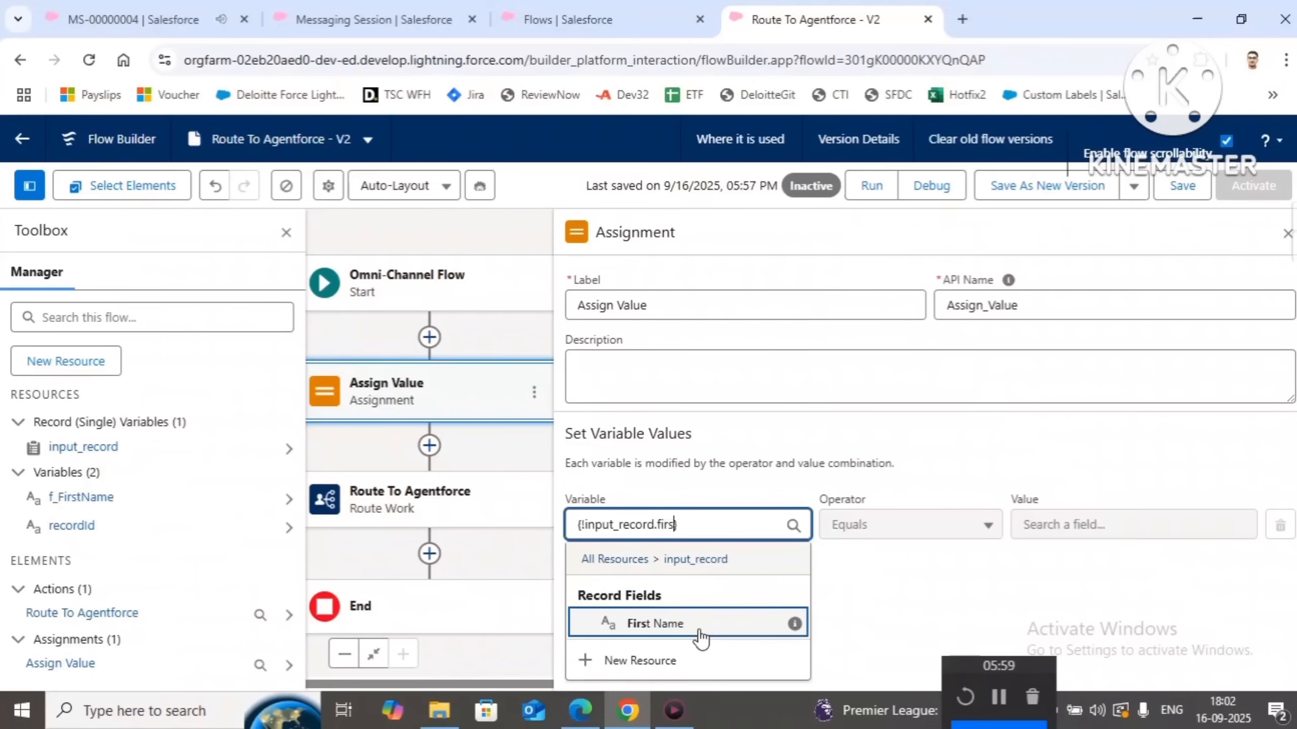
pyautogui.click(701, 624)
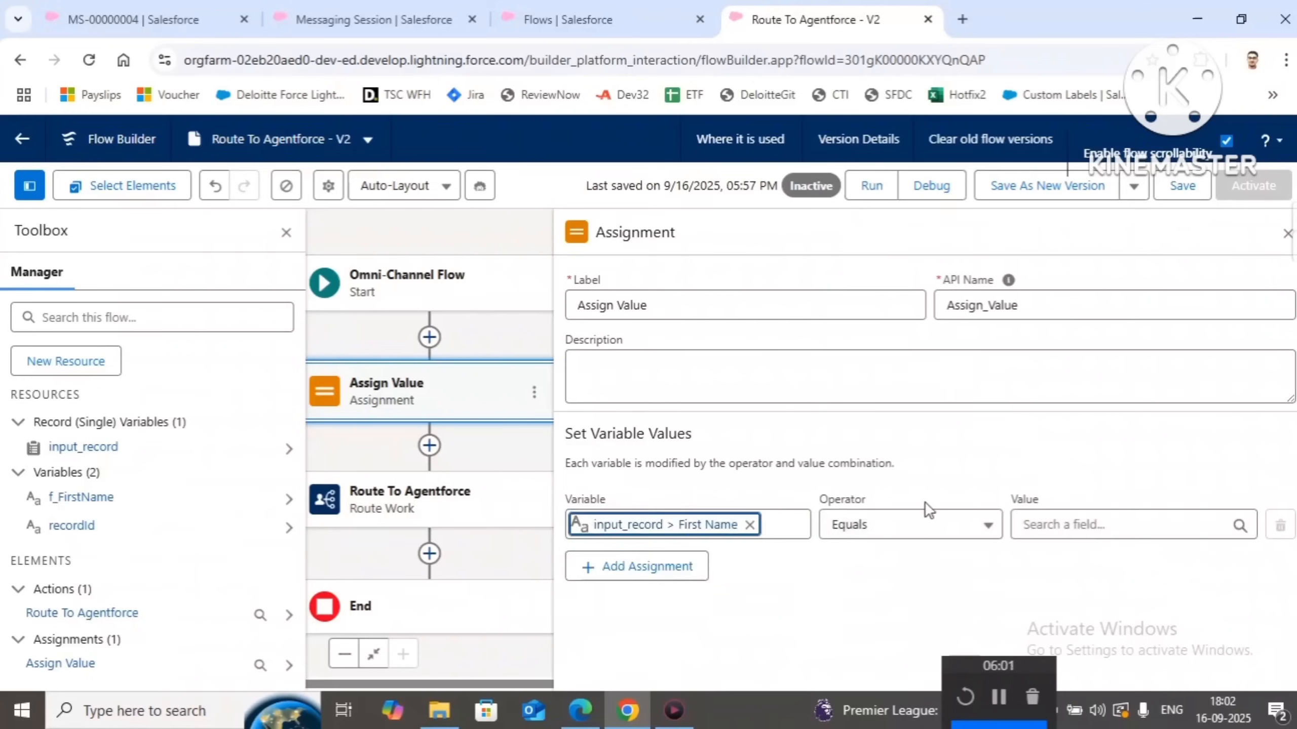
pyautogui.click(1081, 526)
pyautogui.scroll(-3, 1152, 435)
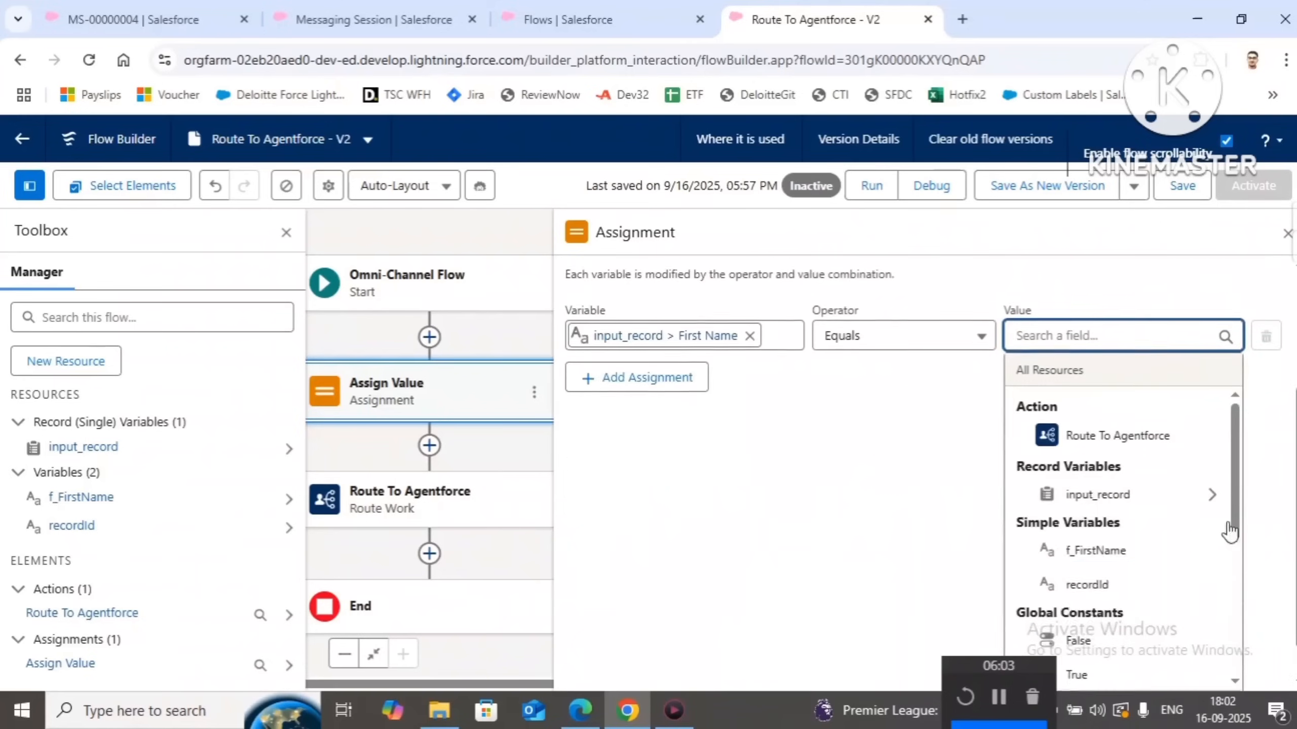
pyautogui.click(1081, 551)
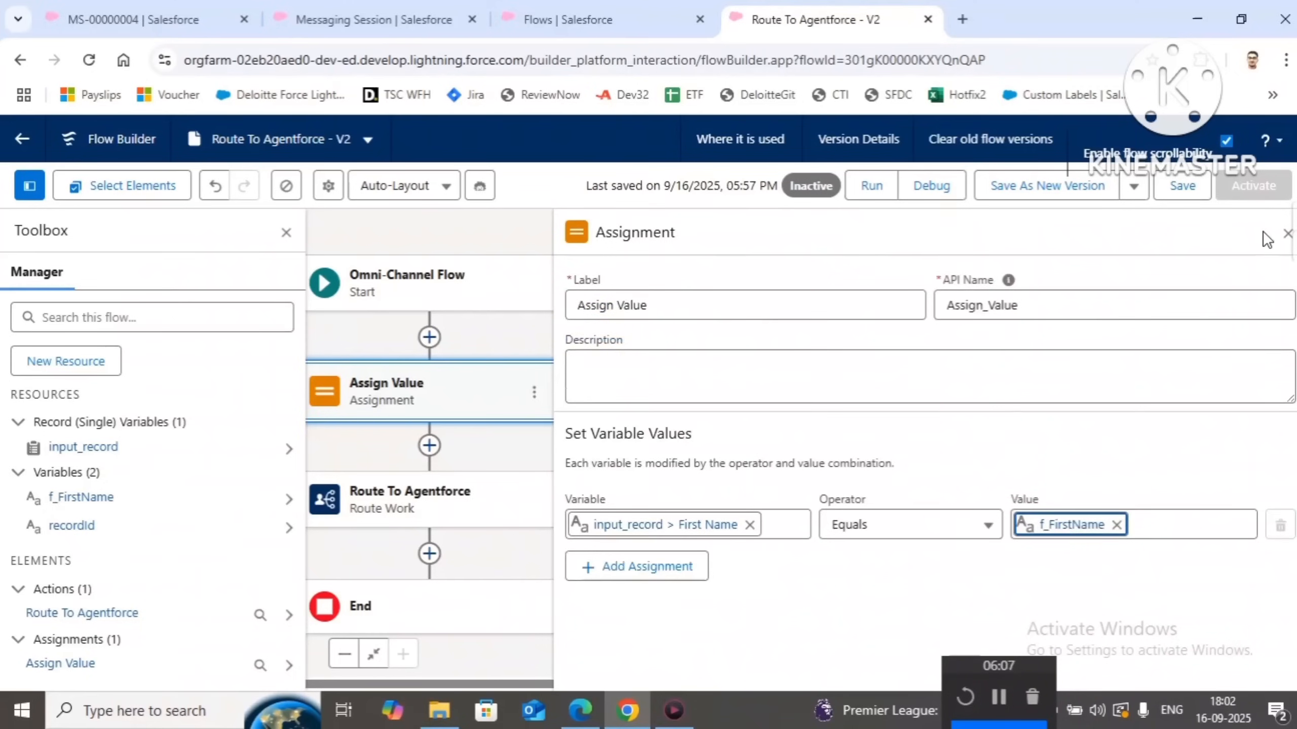
pyautogui.click(1288, 233)
pyautogui.moveTo(729, 458); pyautogui.dragTo(788, 446)
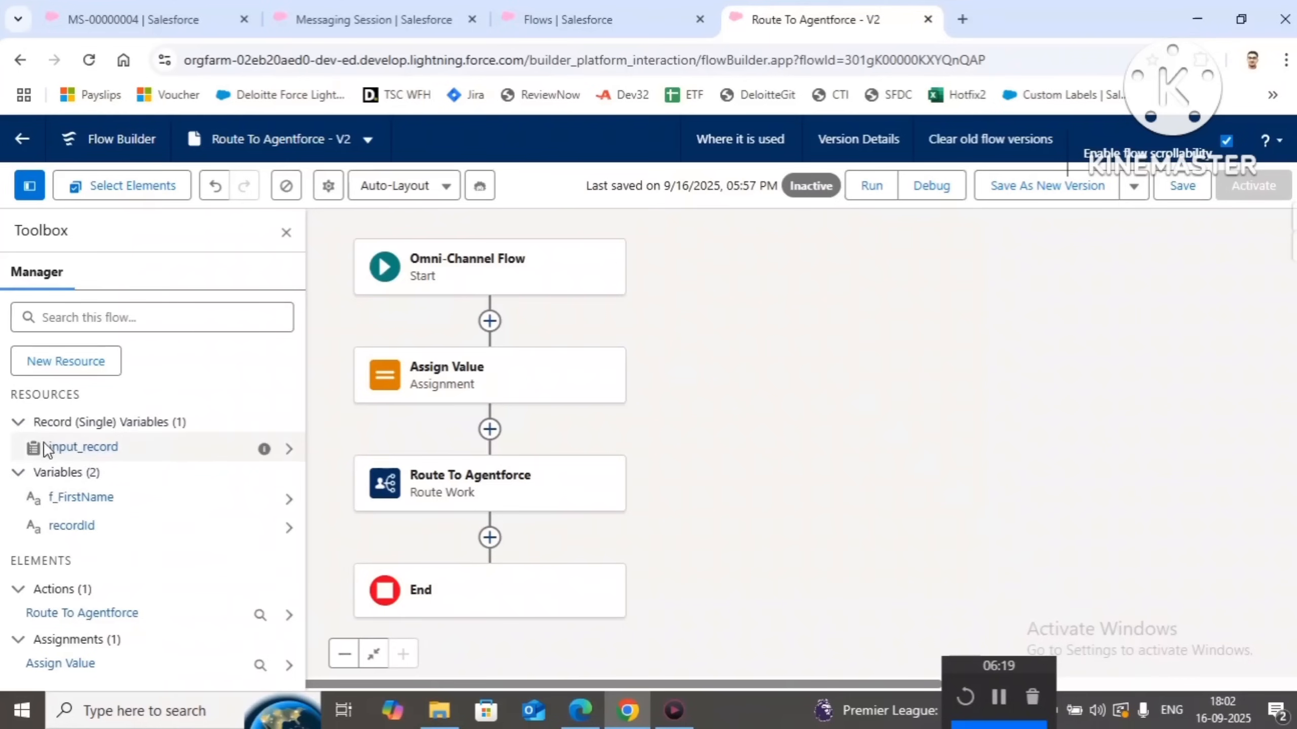
# Add an Update Records element labelled Update MS, with API name Update_MS, directly after the Assign Value element
pyautogui.click(489, 429)
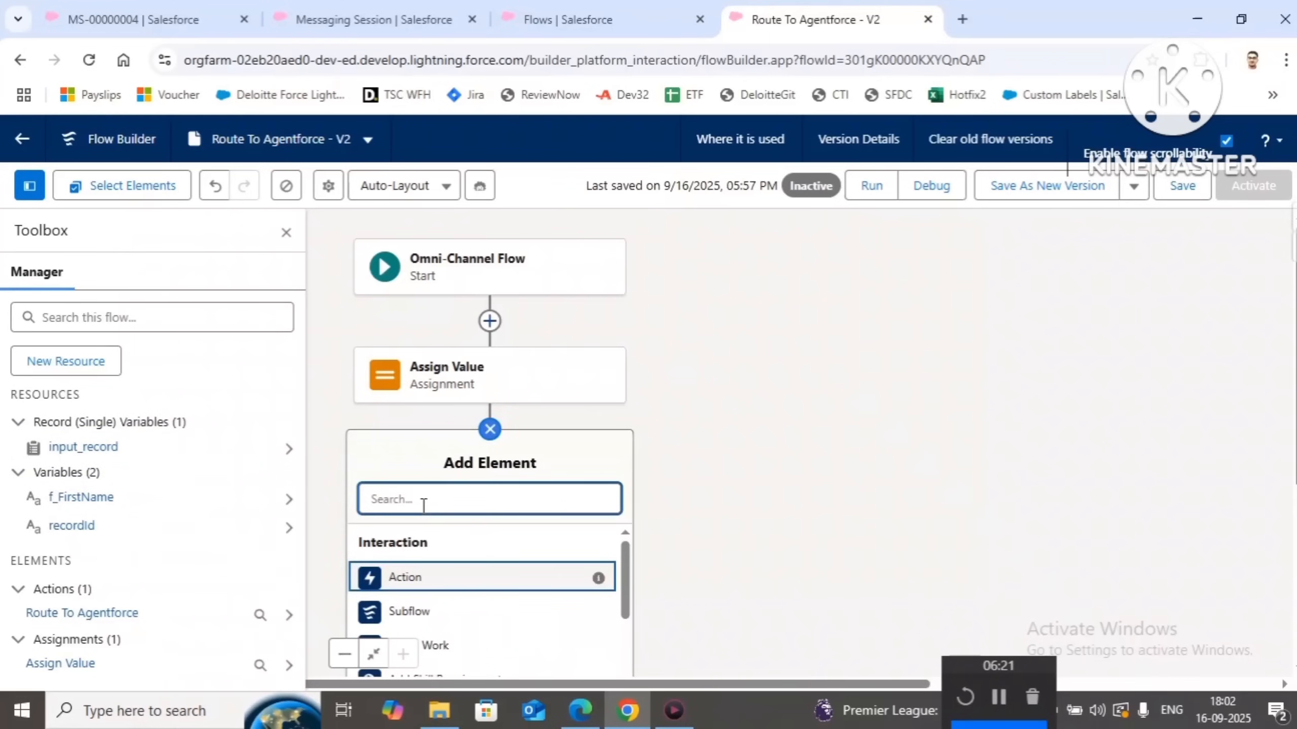
pyautogui.write('upd')
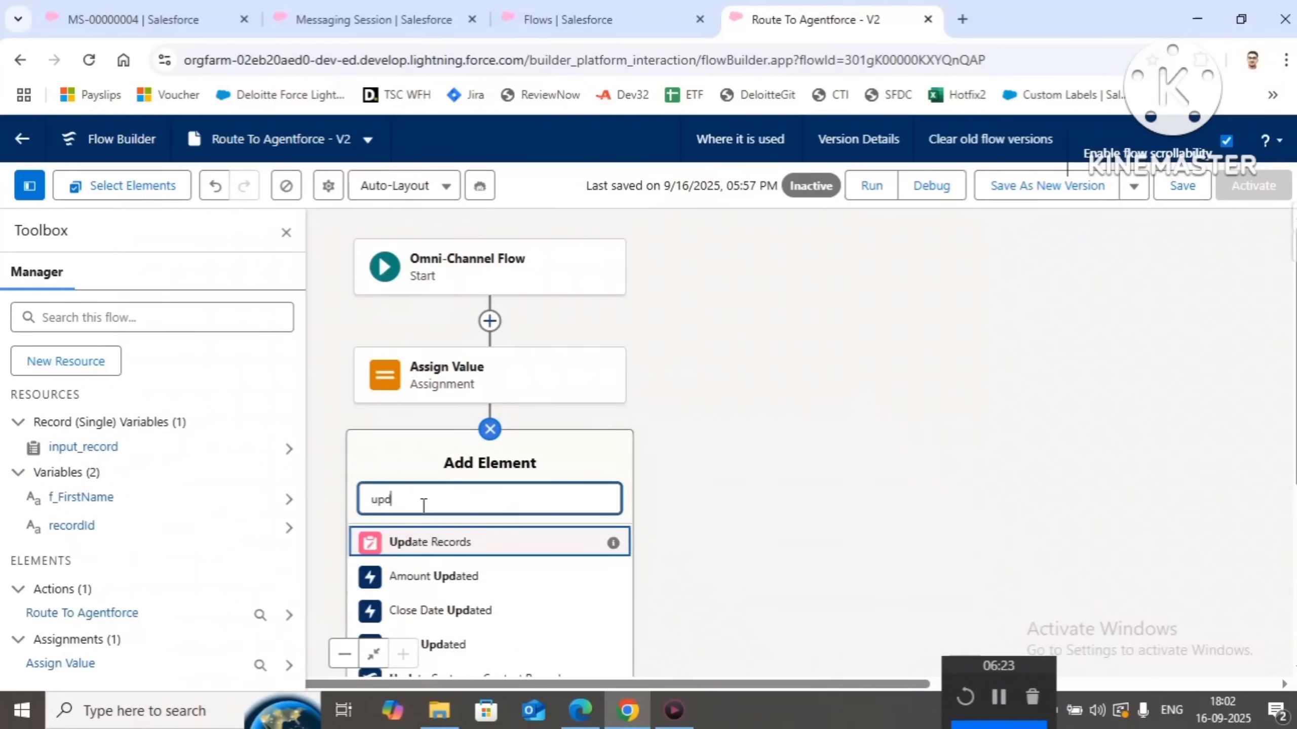
pyautogui.press('Return')
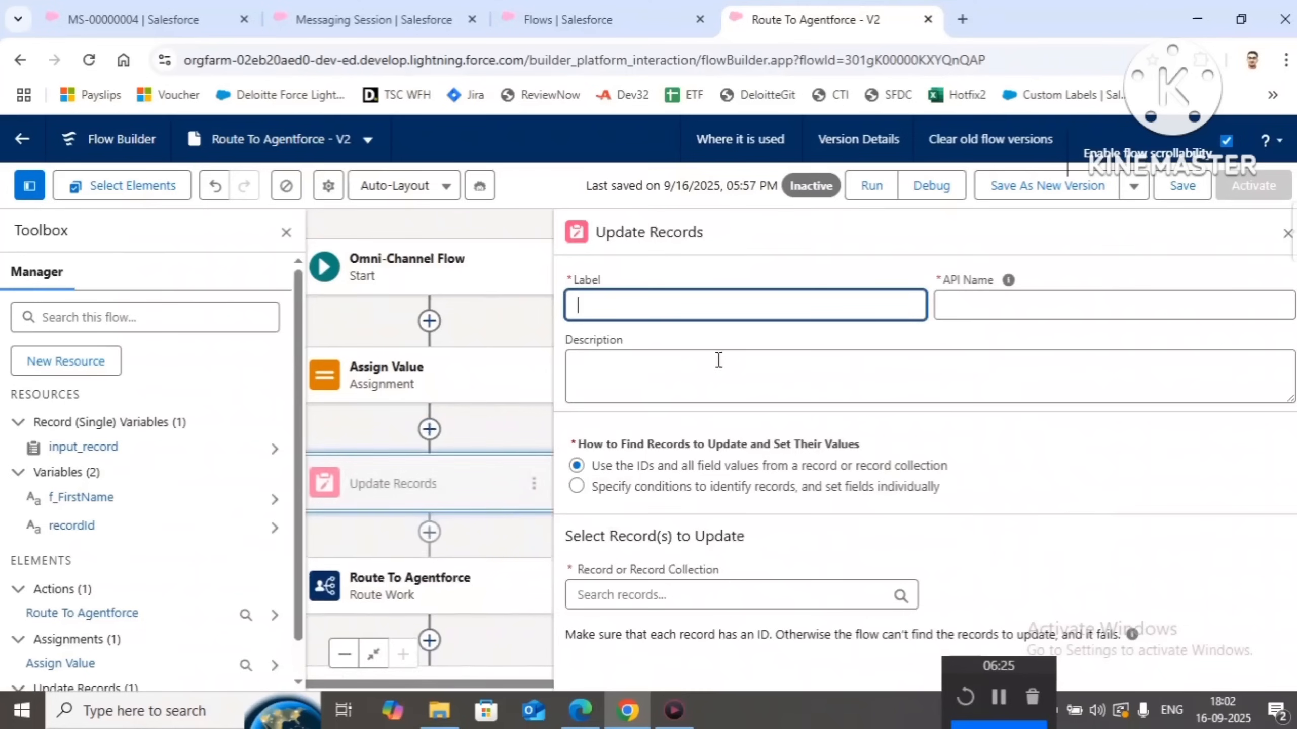
pyautogui.write('U')
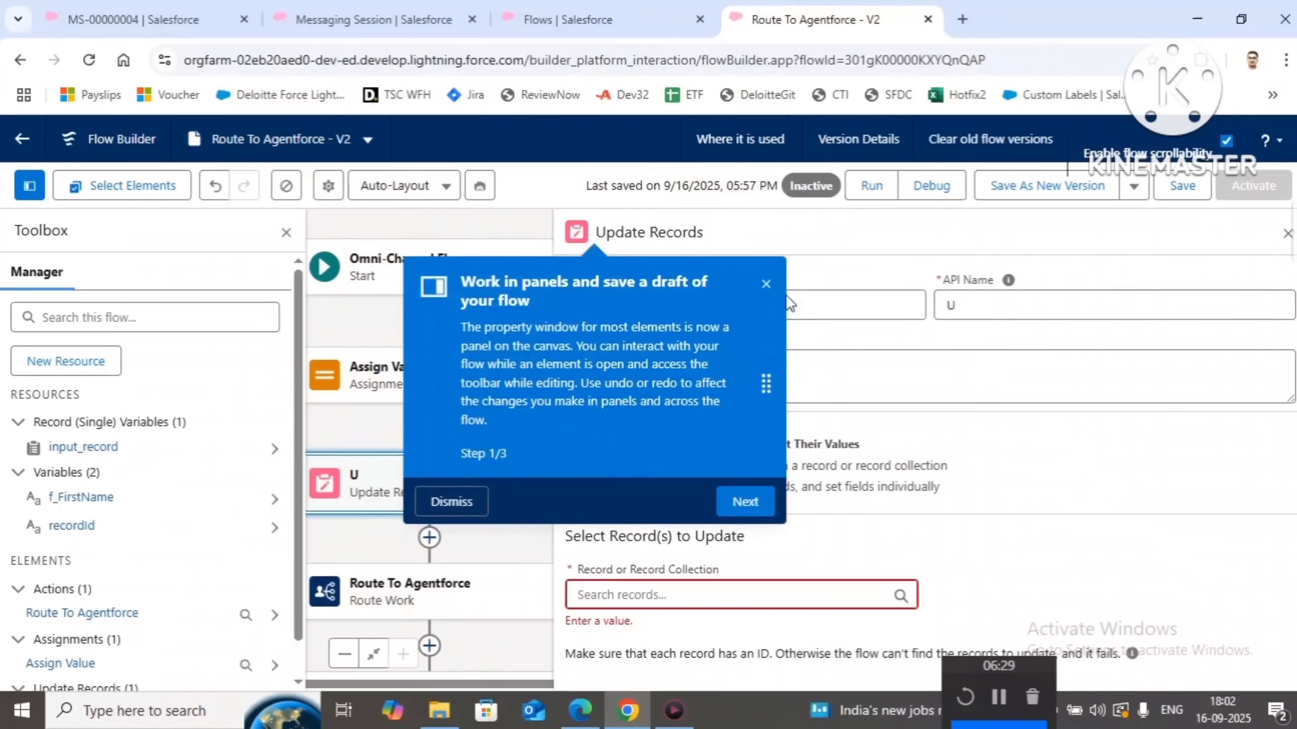
pyautogui.click(766, 283)
pyautogui.click(977, 309)
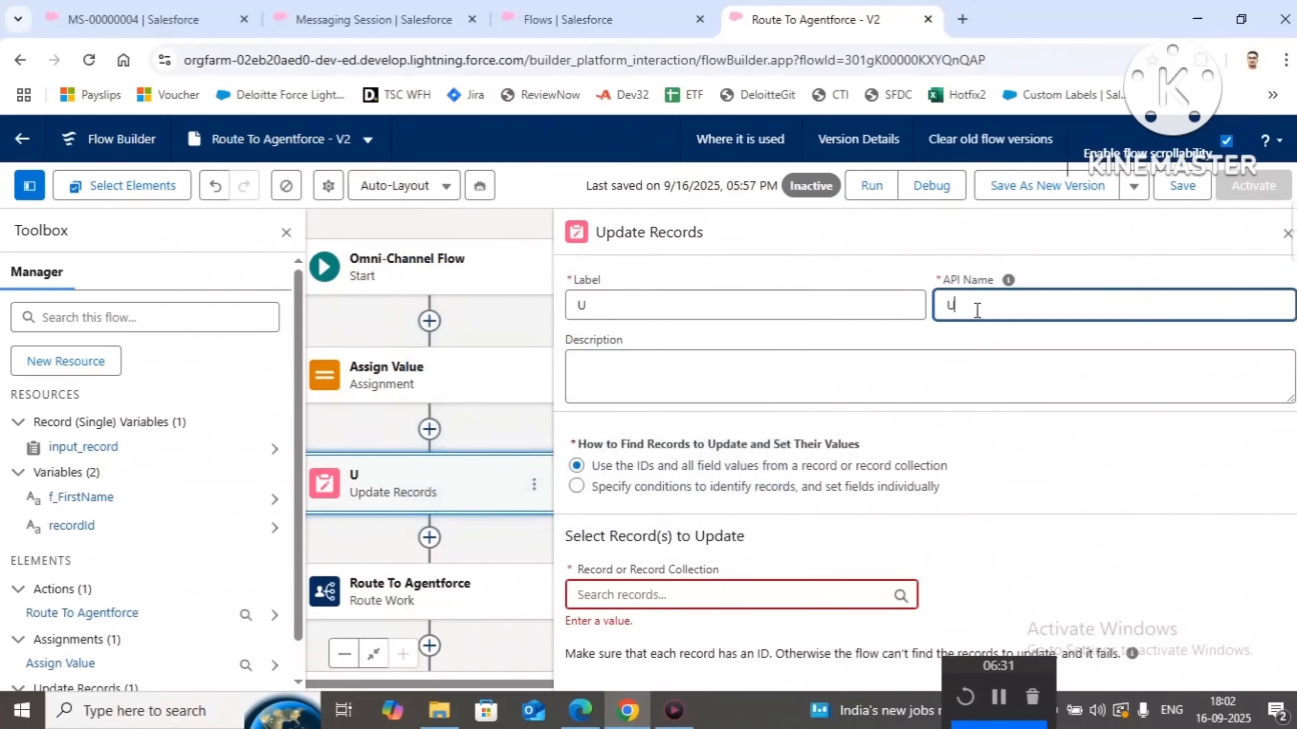
pyautogui.click(643, 314)
pyautogui.write('pdate MS')
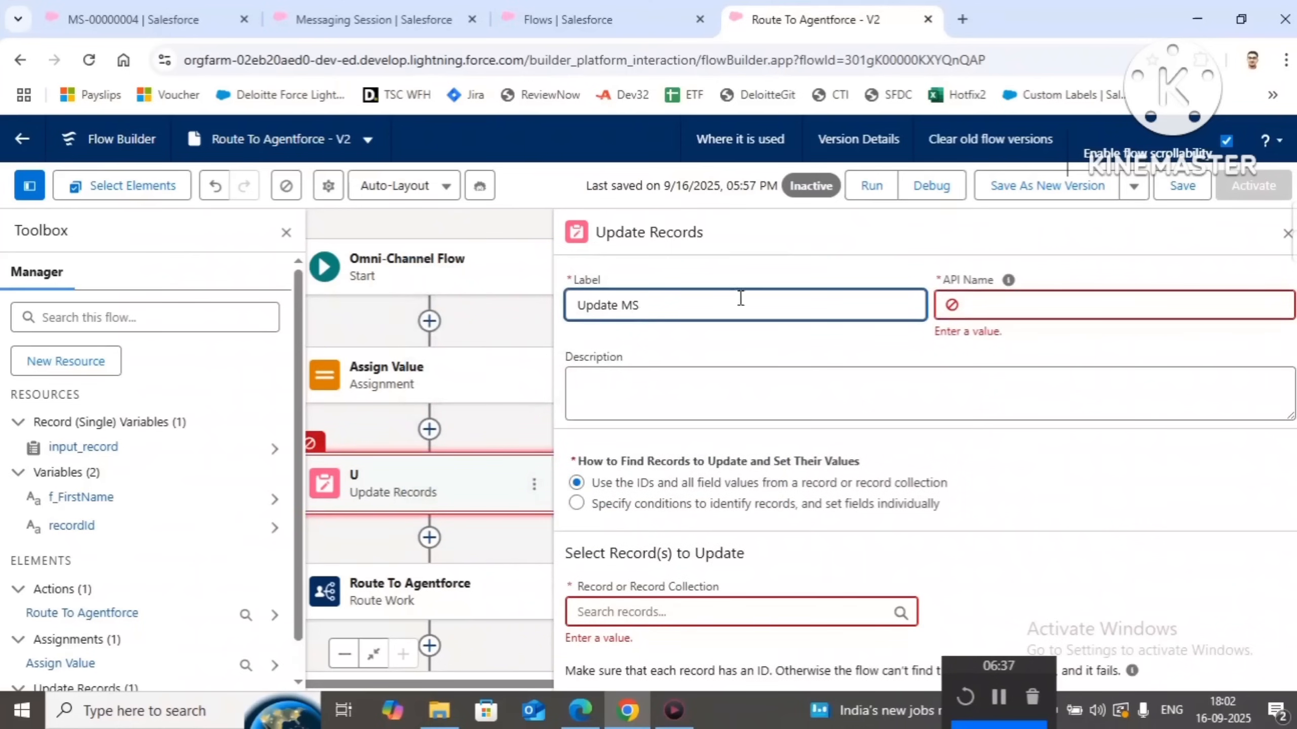
pyautogui.press('Tab')
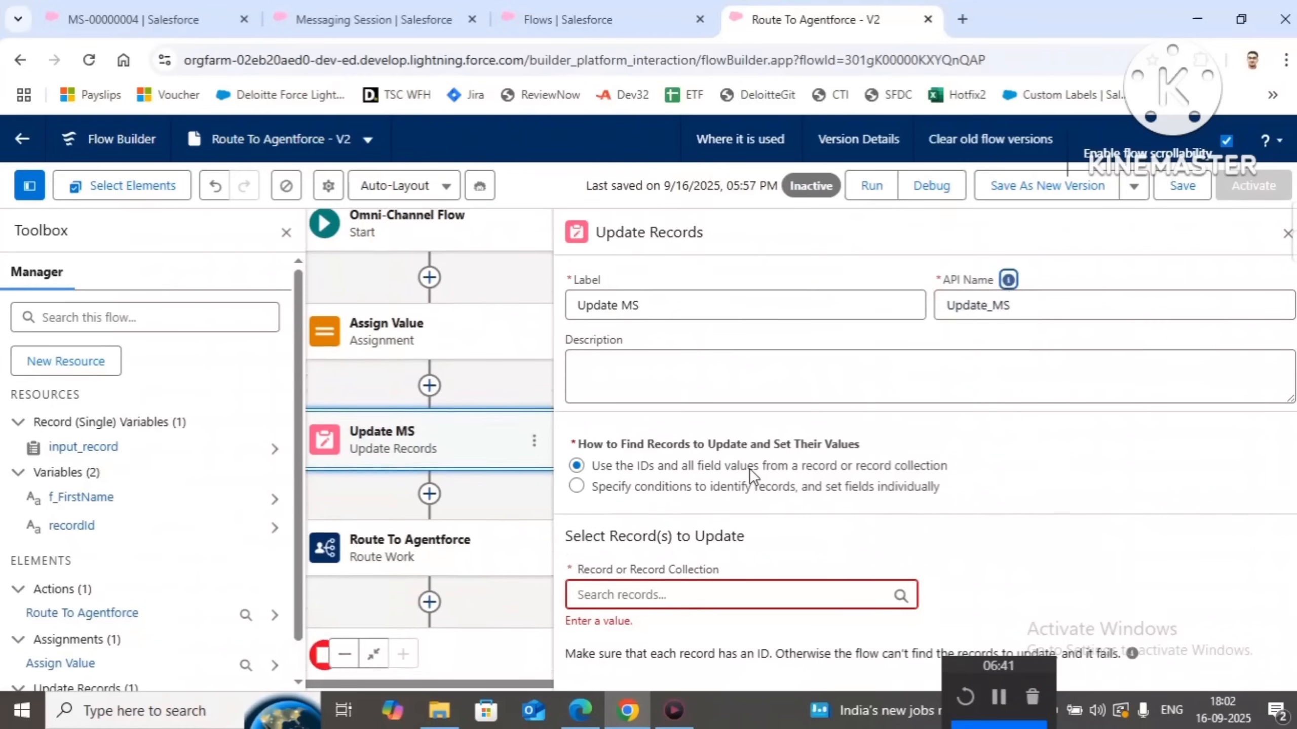
pyautogui.click(632, 596)
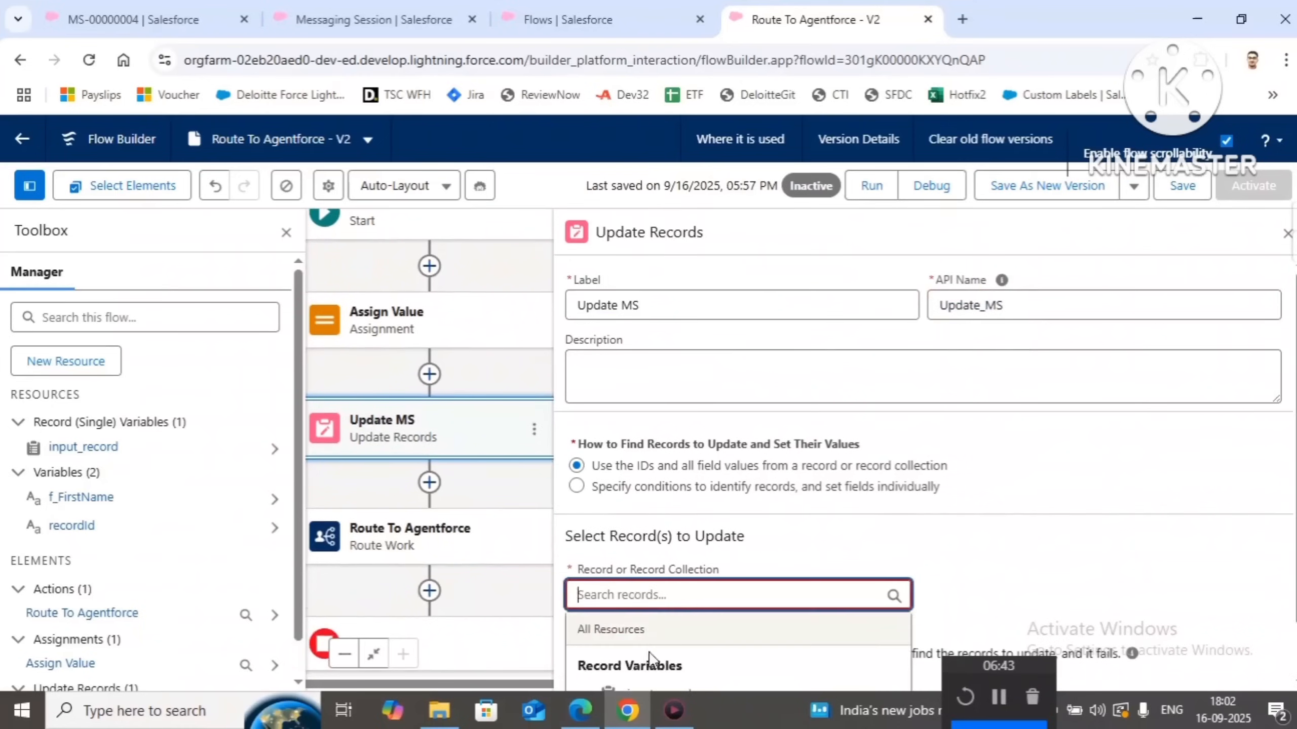
pyautogui.scroll(-1, 637, 664)
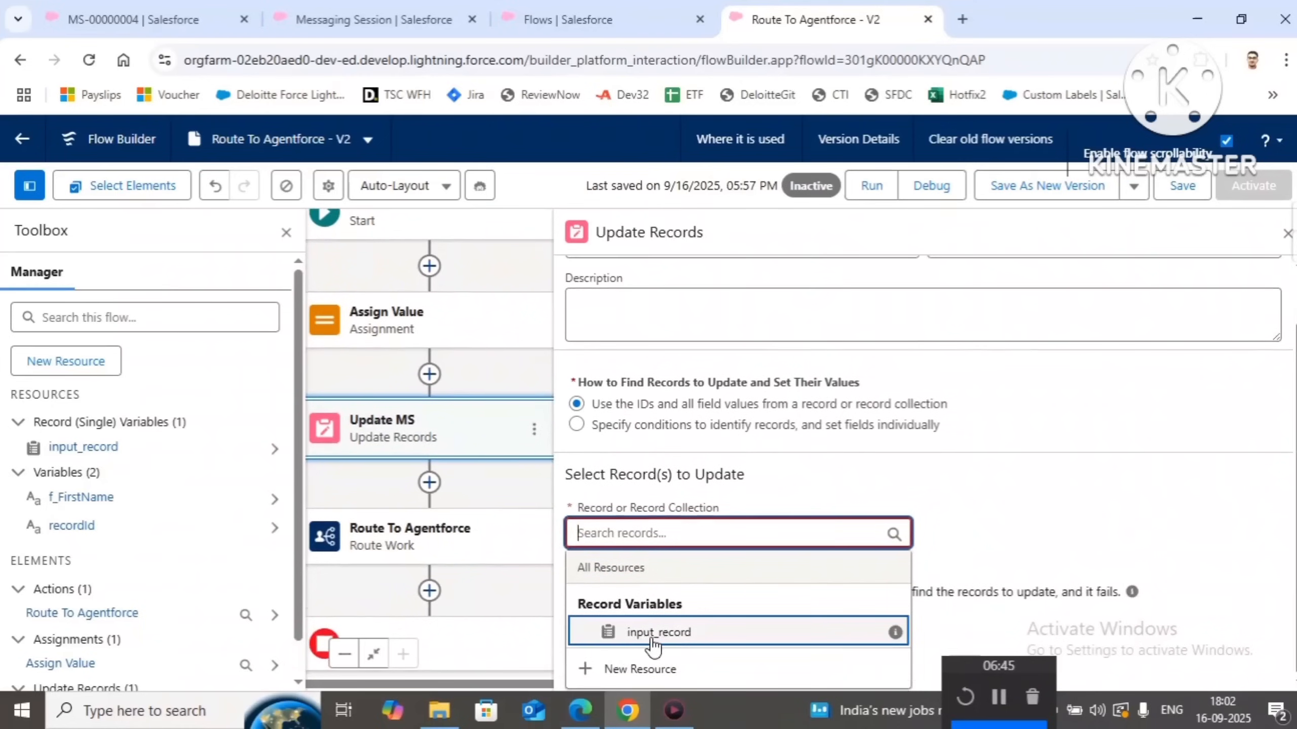
pyautogui.click(578, 436)
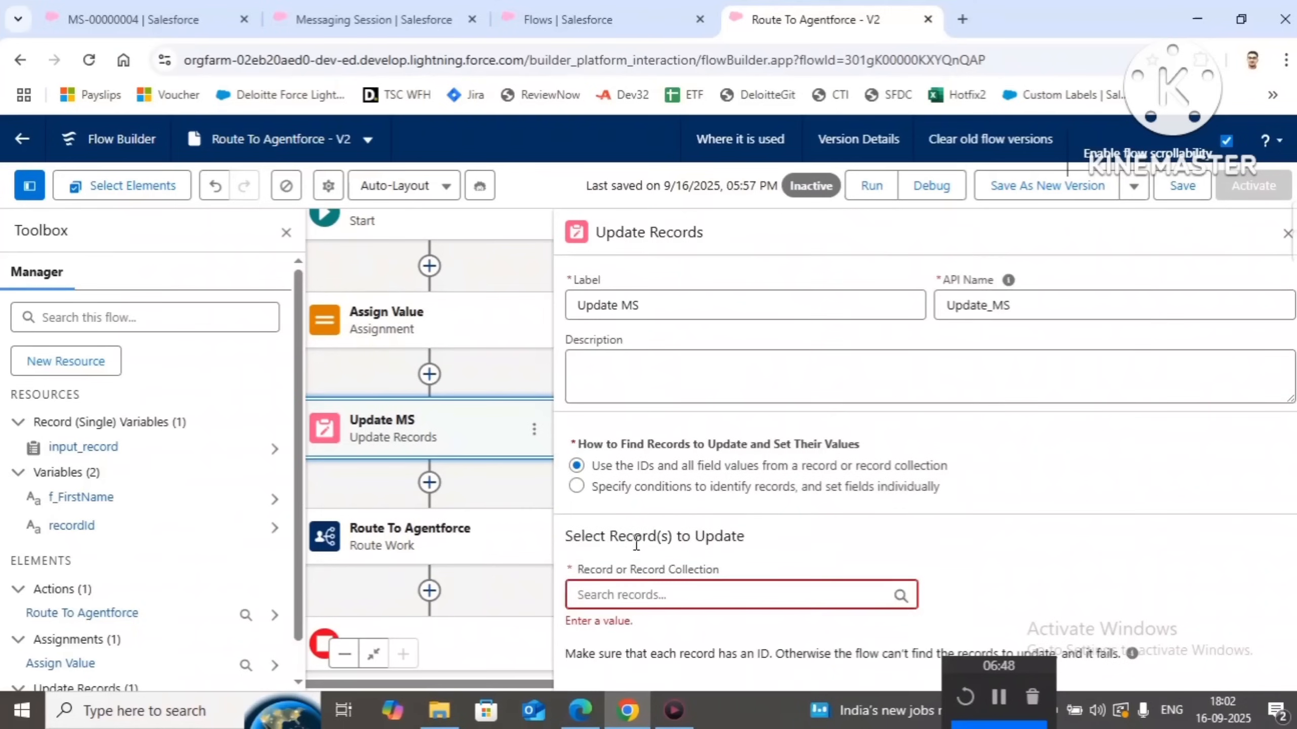
pyautogui.click(576, 487)
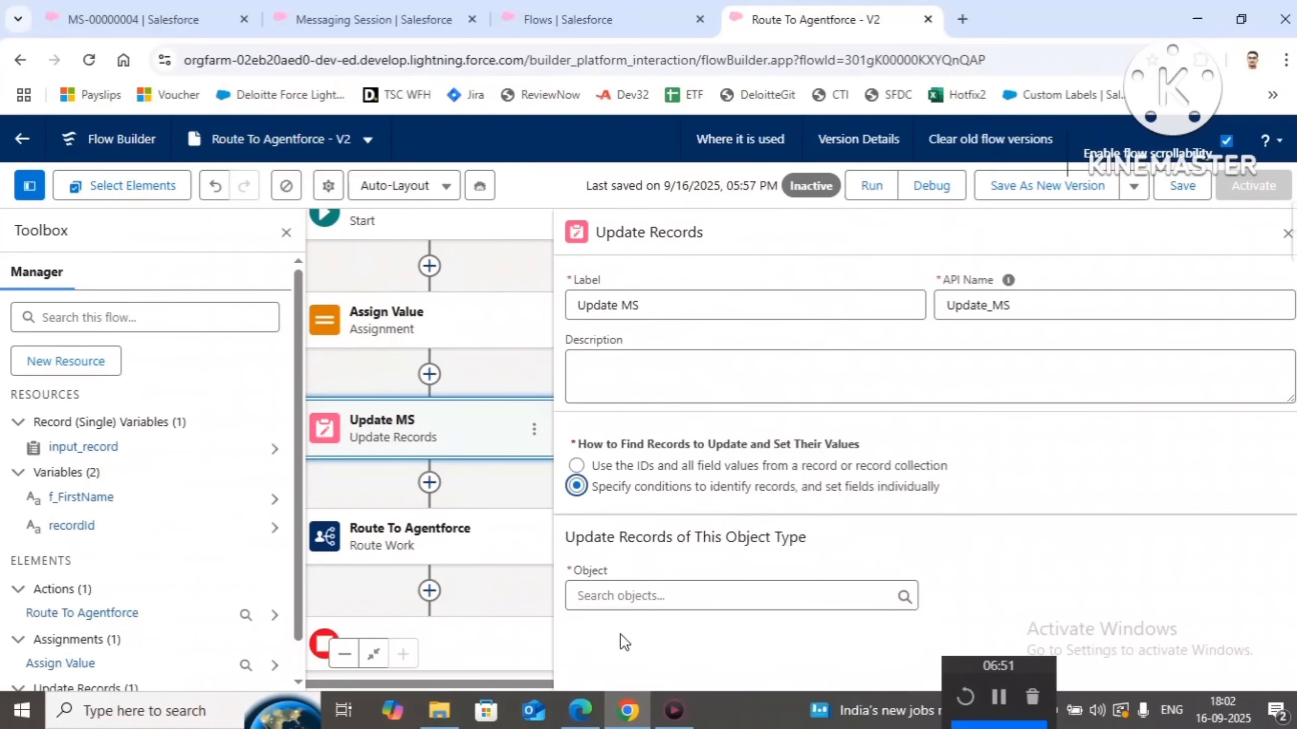
pyautogui.click(634, 594)
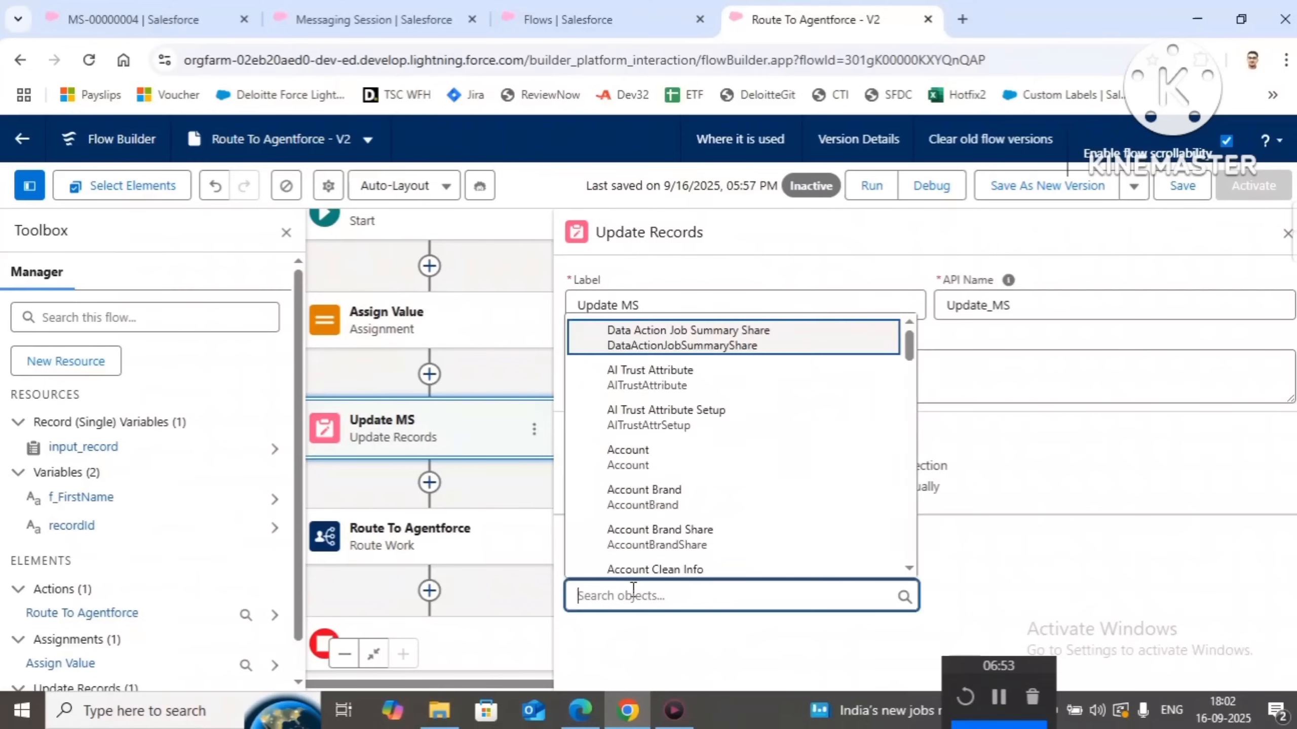
pyautogui.click(1075, 529)
# Make Update MS use the IDs and all field values from a record, with input_record as the record to update
pyautogui.click(576, 466)
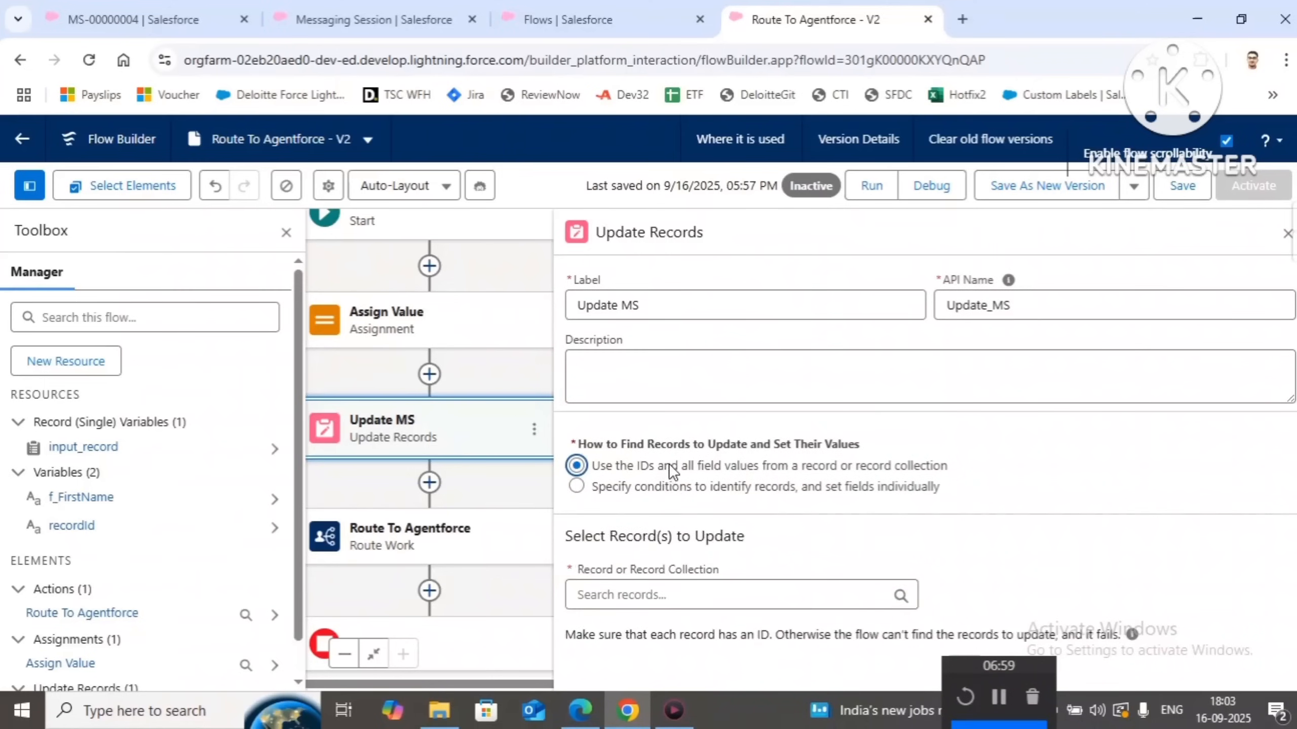
pyautogui.click(635, 594)
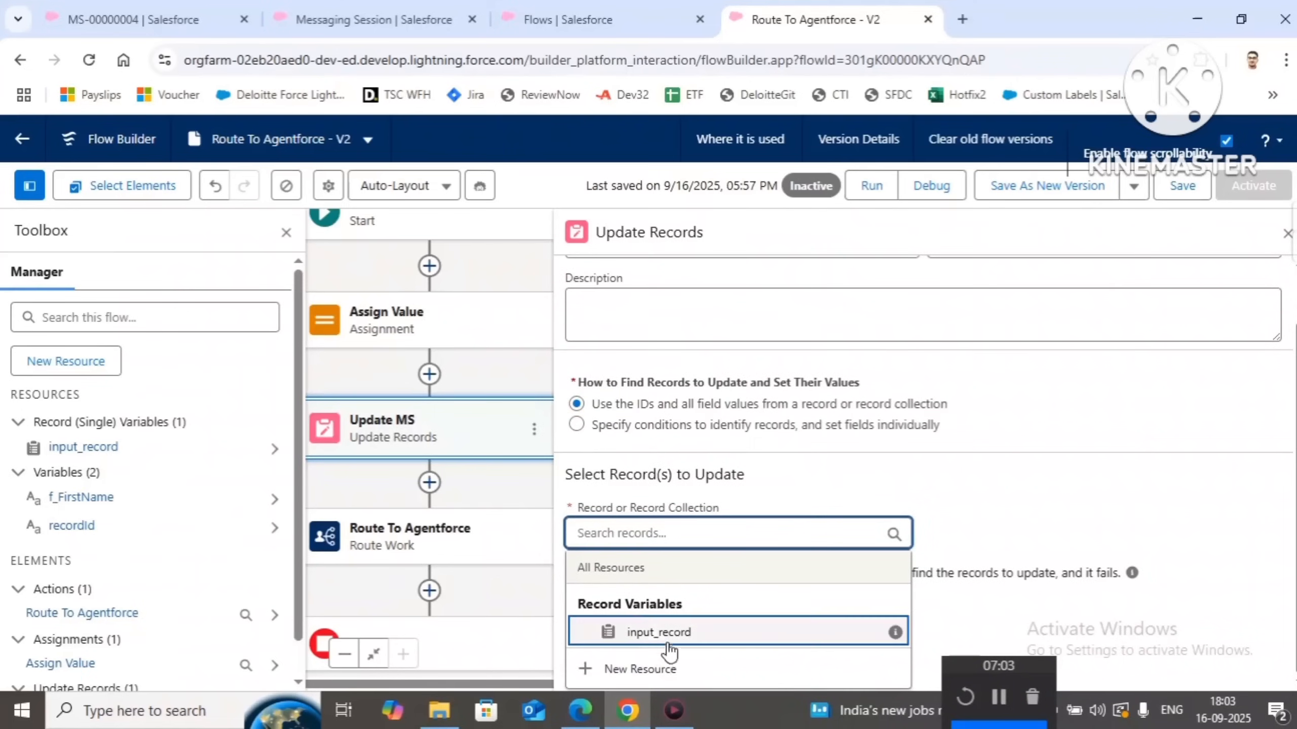
pyautogui.click(626, 632)
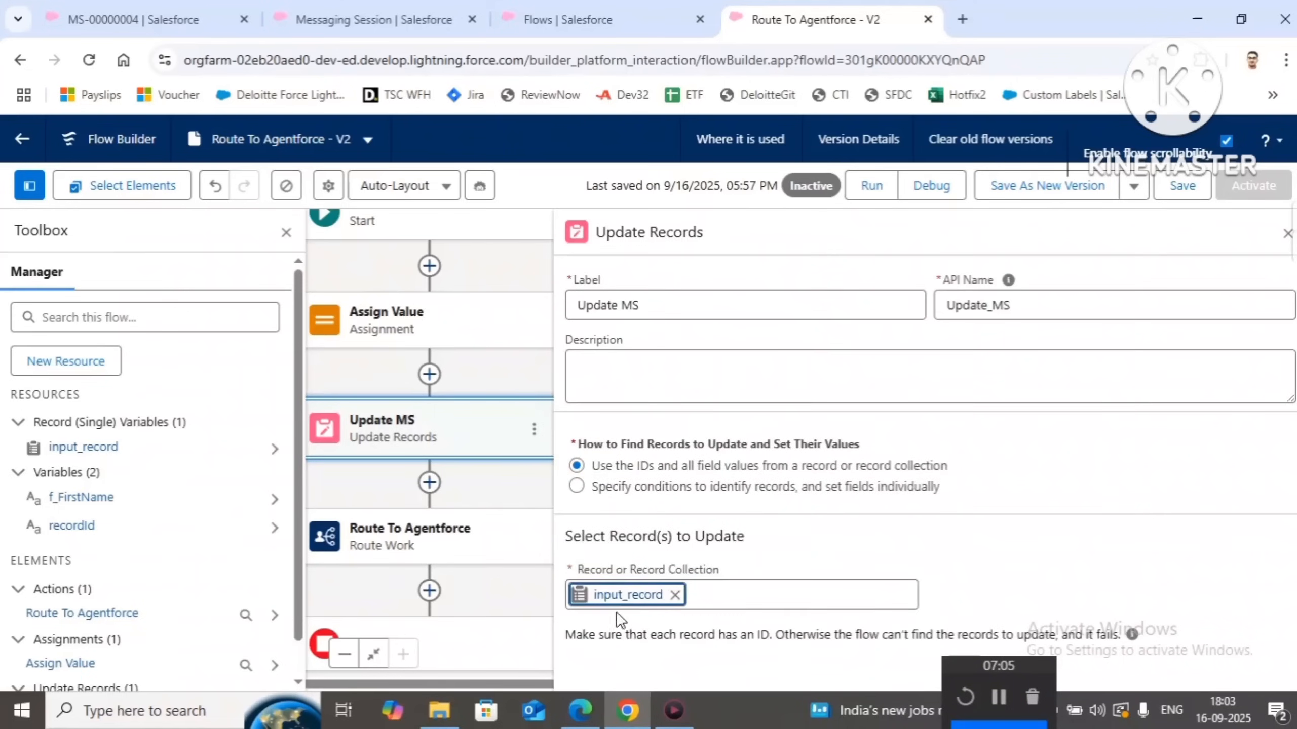
# Save the Route To Agentforce flow with its new elements and activate this version
pyautogui.click(1182, 187)
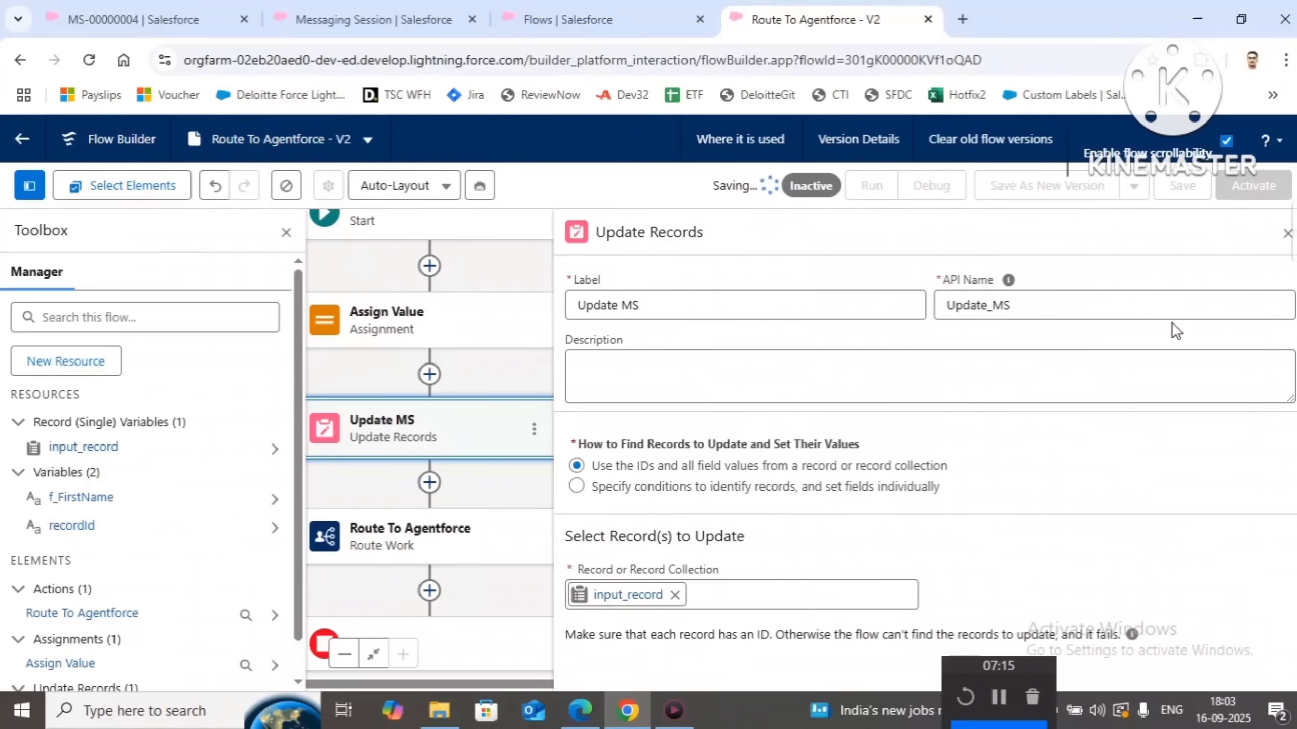
pyautogui.click(1244, 187)
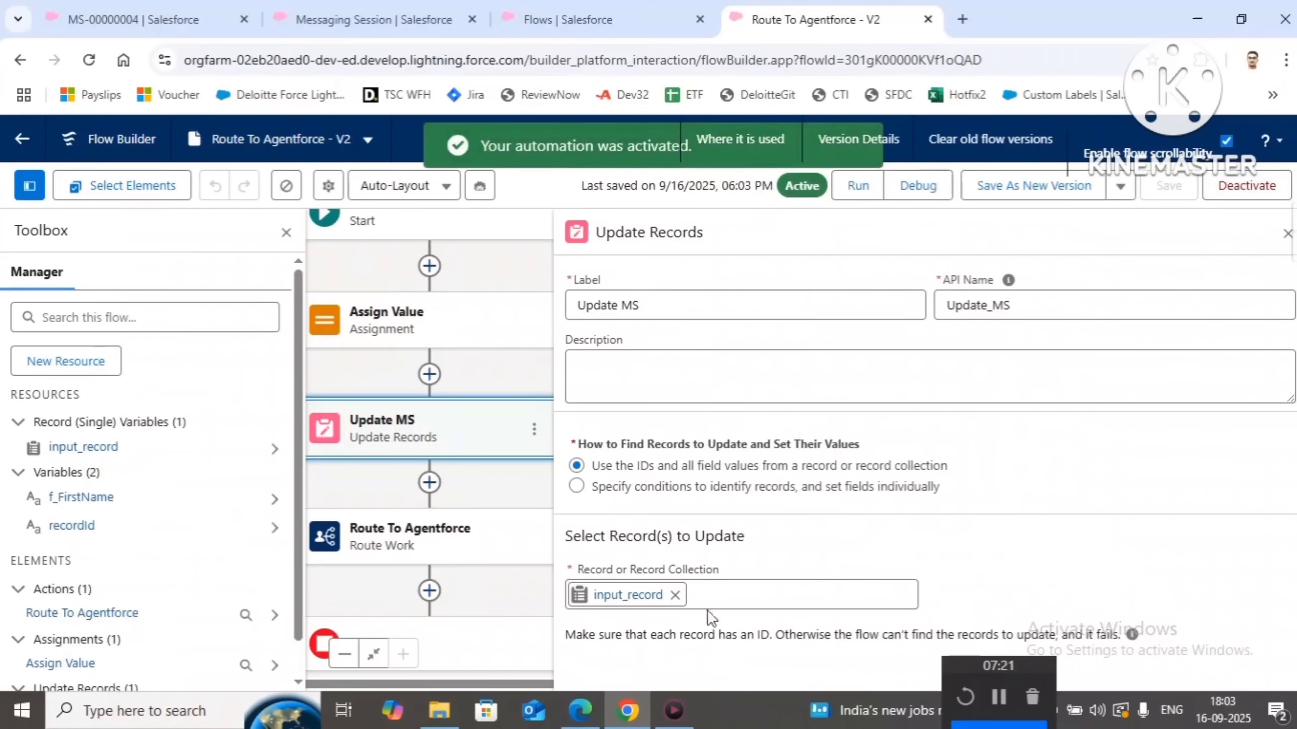
# Find Messaging Settings in Setup and open the MIAW messaging channel
pyautogui.click(352, 20)
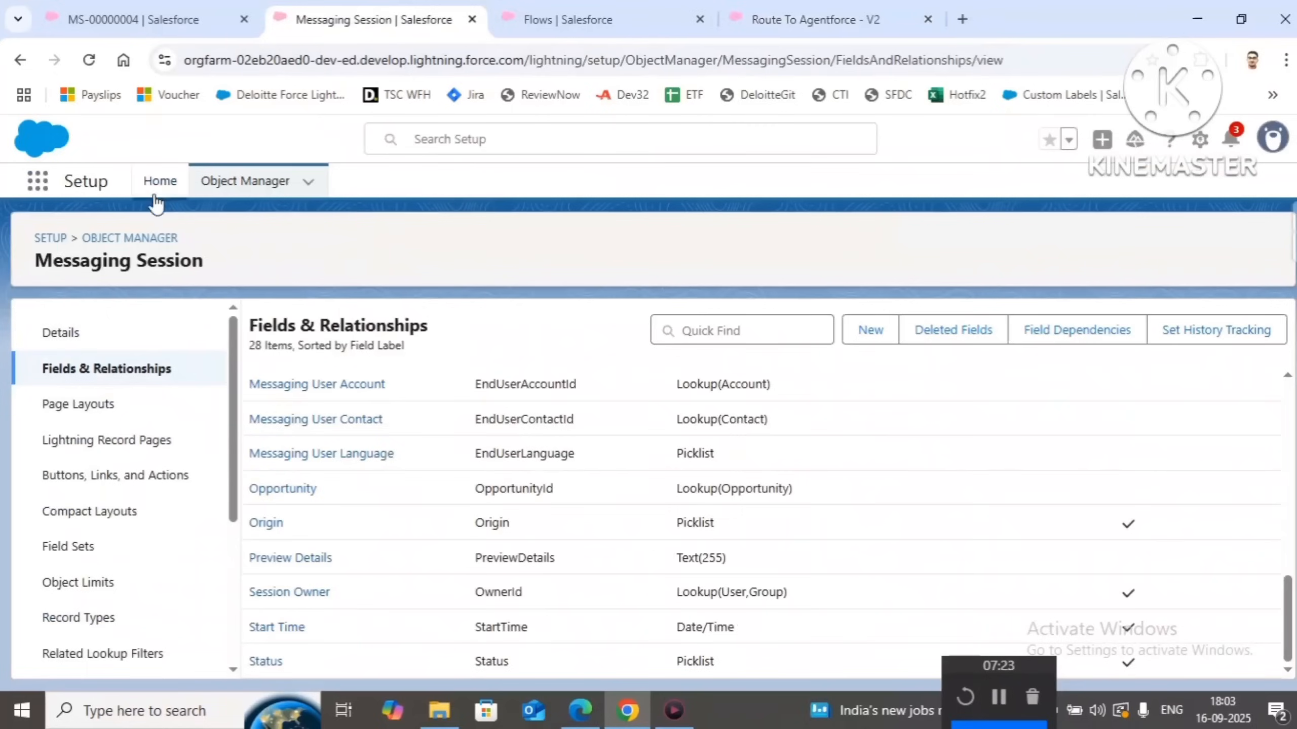
pyautogui.click(156, 184)
pyautogui.click(92, 236)
pyautogui.write('m')
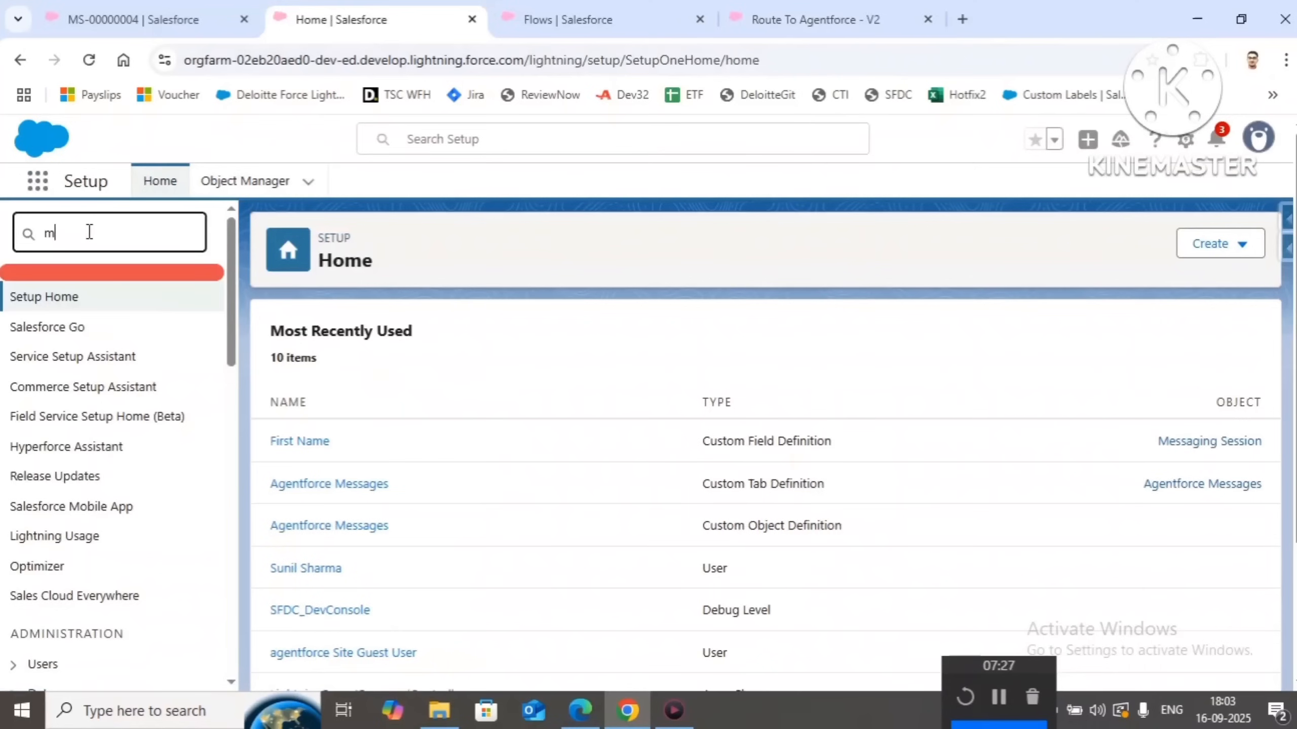
pyautogui.write('essagig')
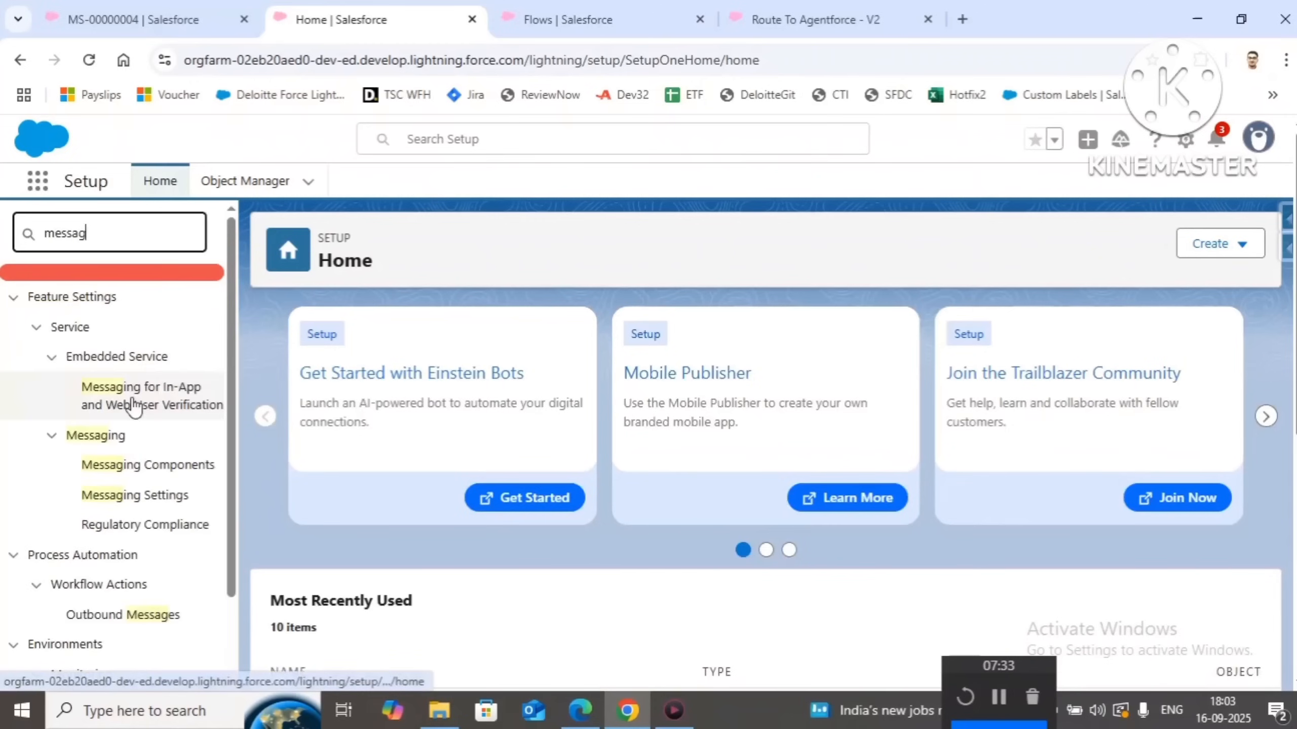
pyautogui.click(131, 495)
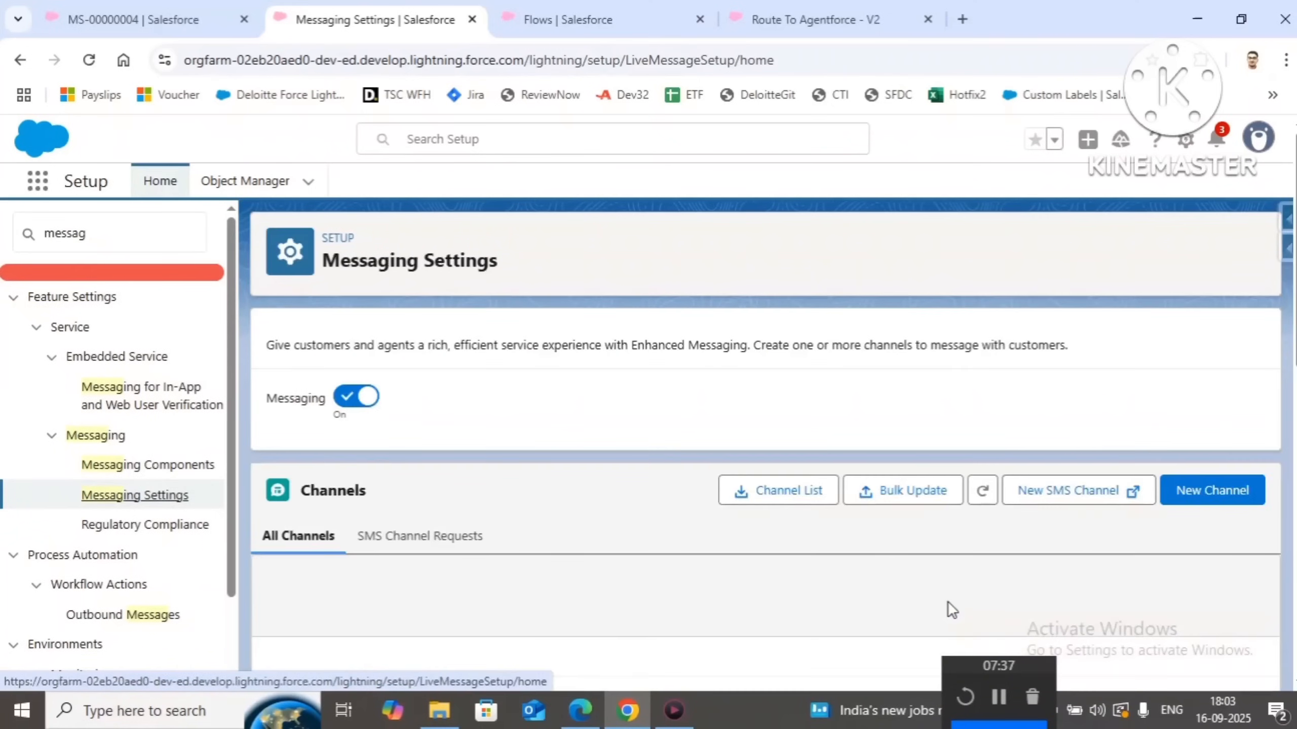
pyautogui.scroll(-5, 836, 574)
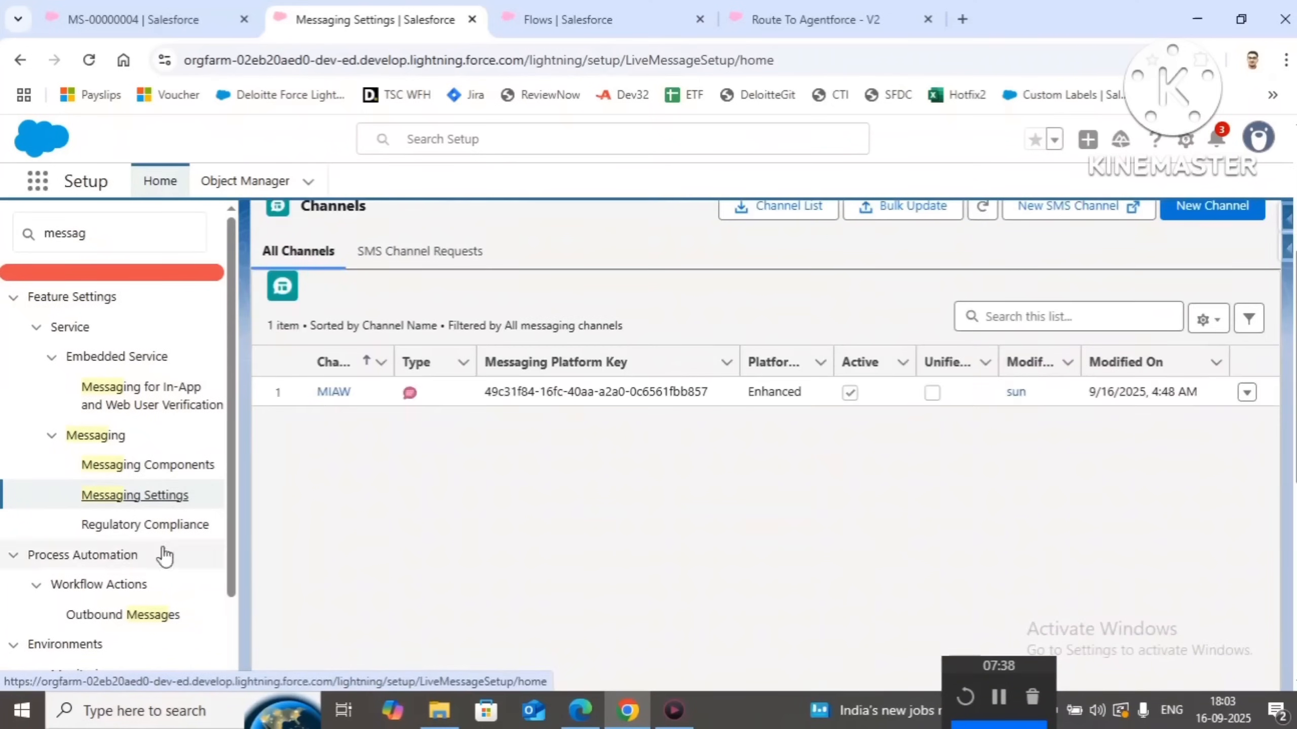
pyautogui.click(333, 393)
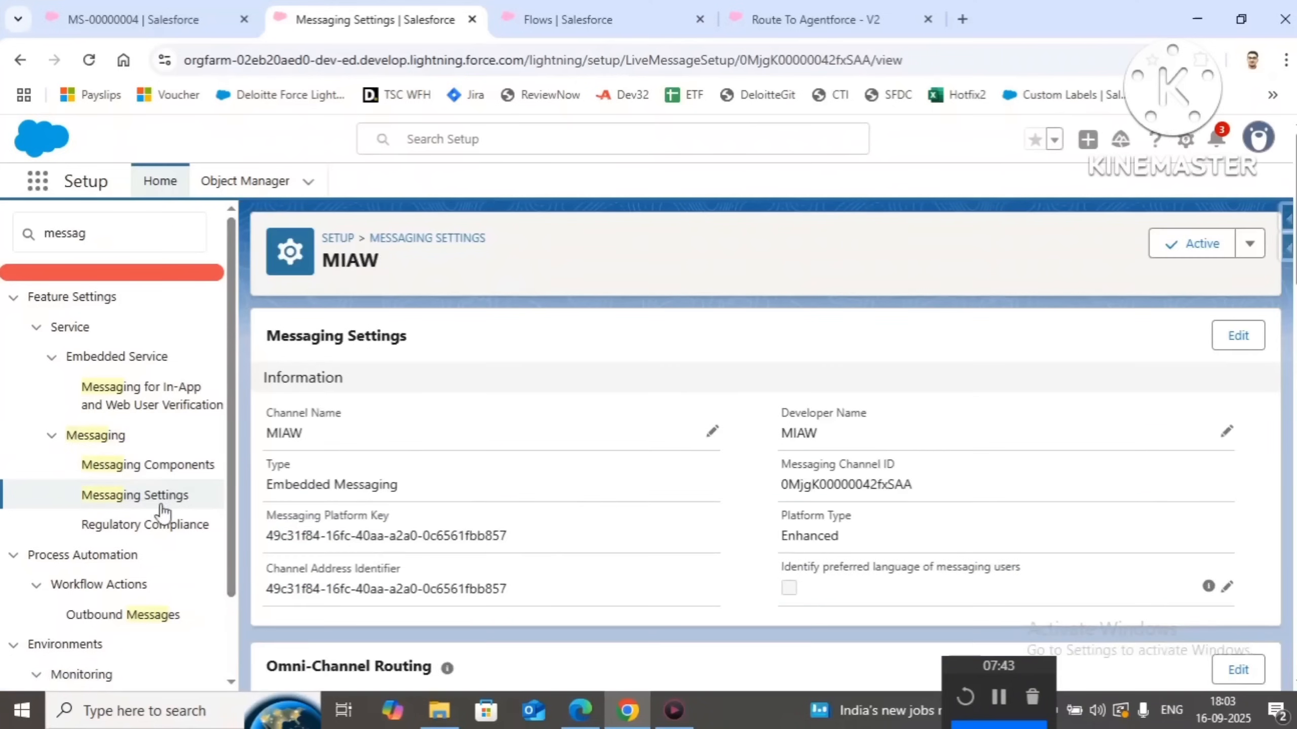
# Add a parameter mapping to the MIAW channel linking the standard First Name parameter to the flow variable f_FirstName, and save it
pyautogui.scroll(-5, 557, 454)
pyautogui.scroll(-10, 556, 449)
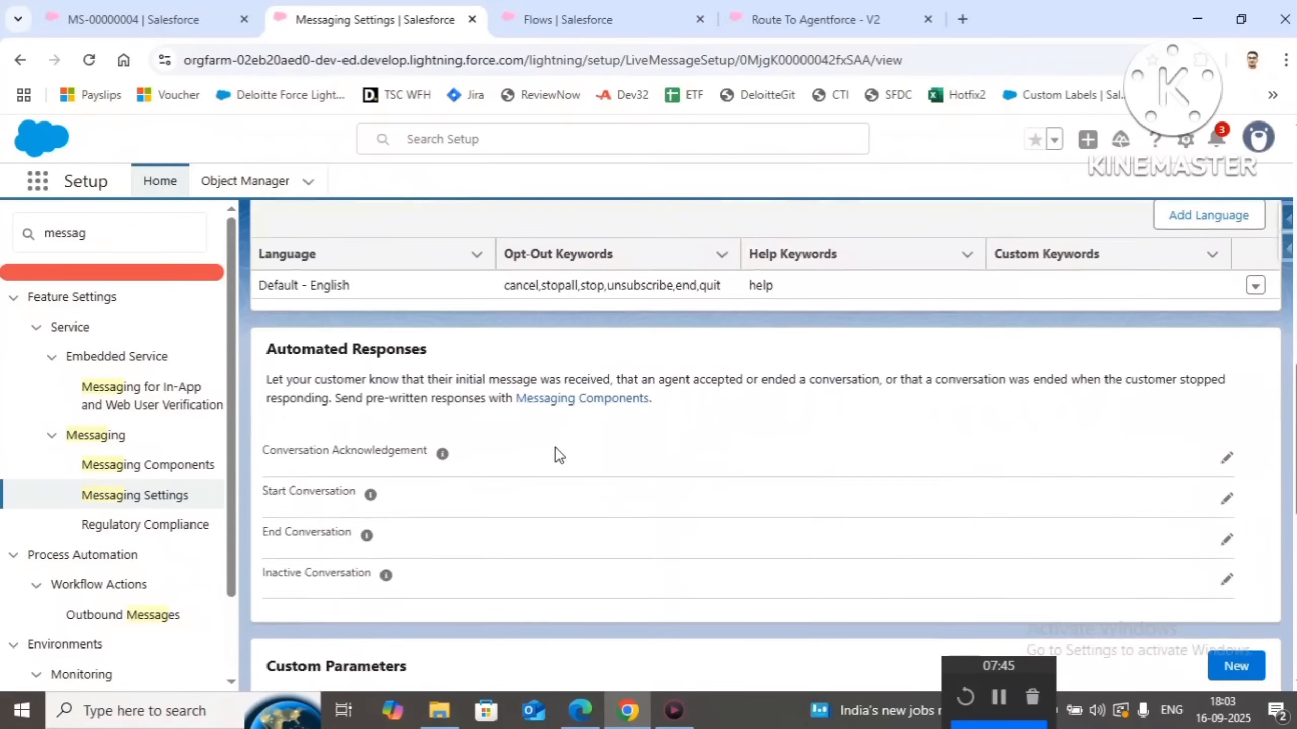
pyautogui.scroll(-5, 555, 447)
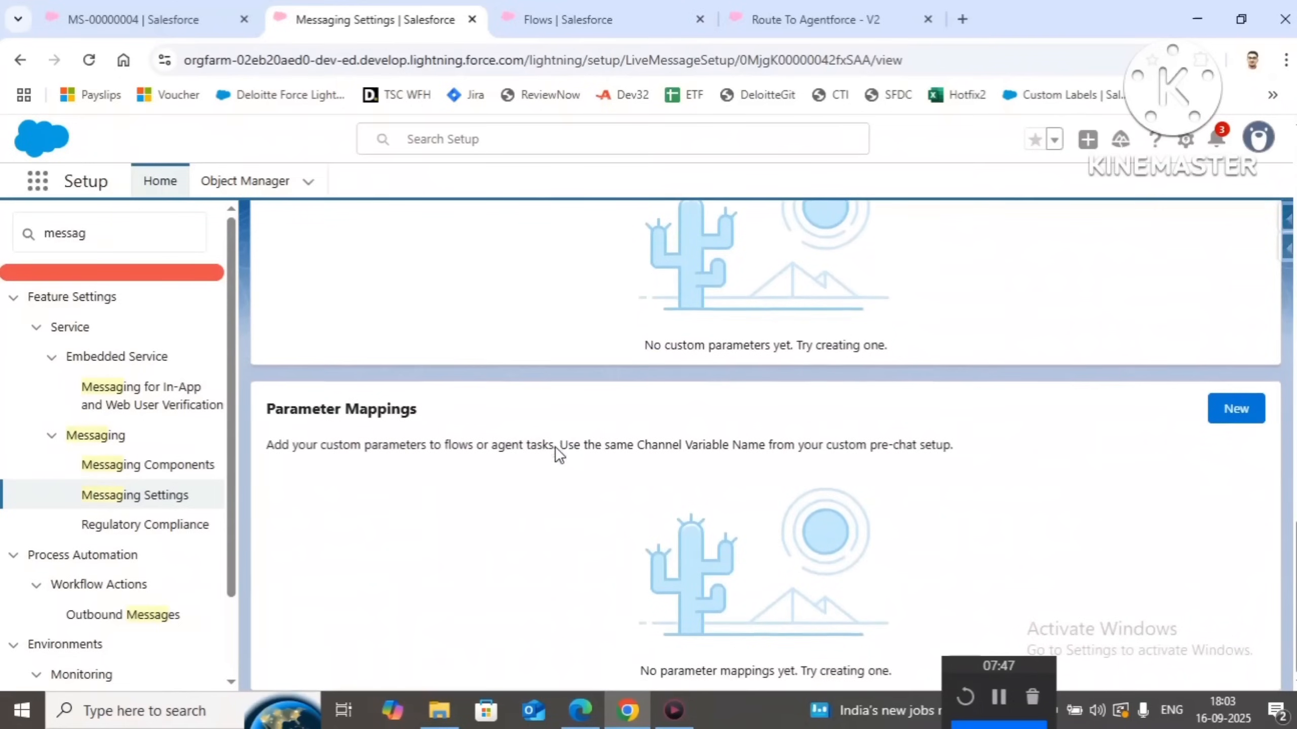
pyautogui.moveTo(276, 409); pyautogui.dragTo(452, 416)
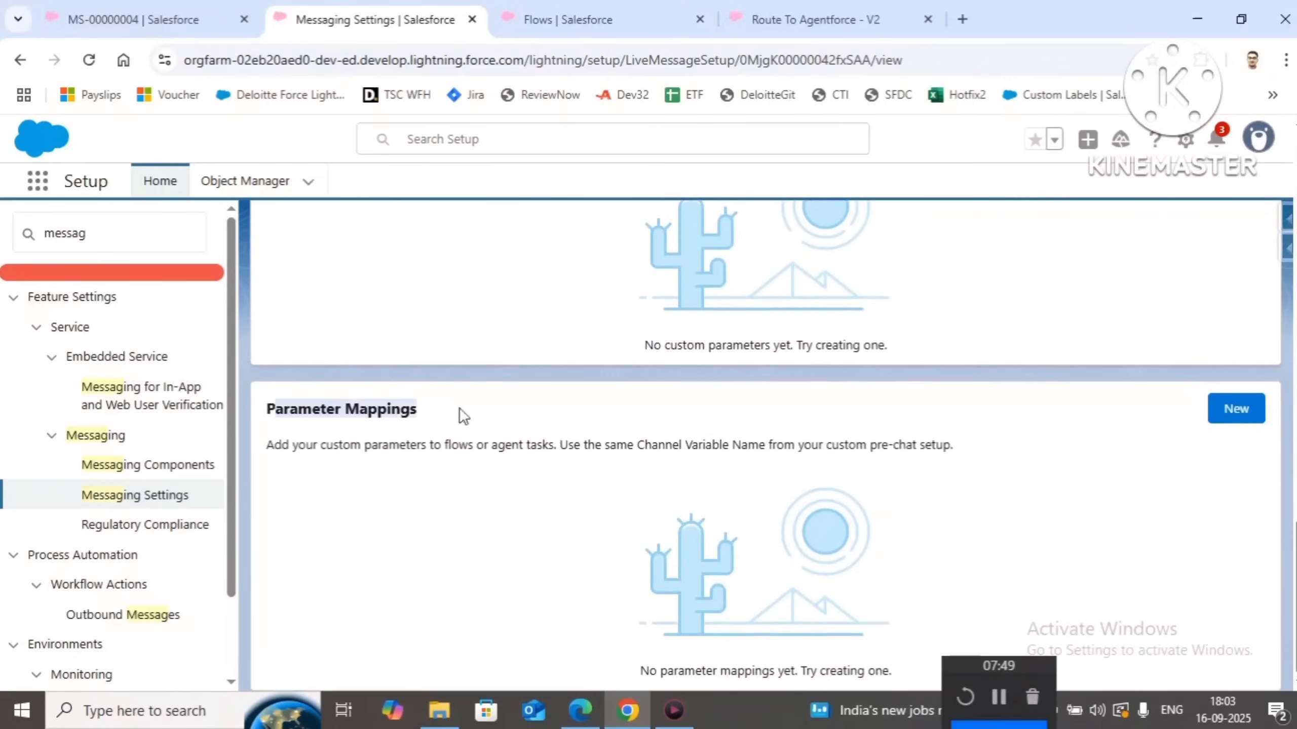
pyautogui.click(1238, 410)
pyautogui.click(259, 386)
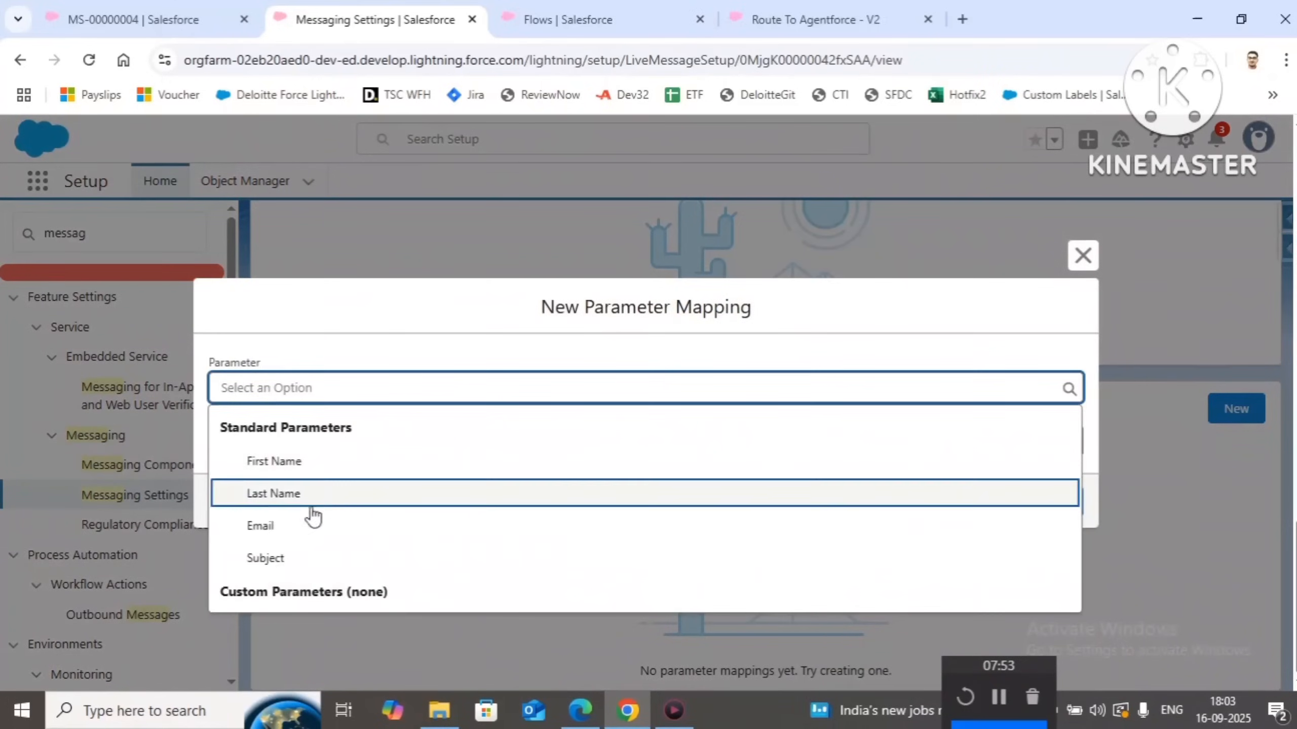
pyautogui.click(281, 464)
pyautogui.click(295, 442)
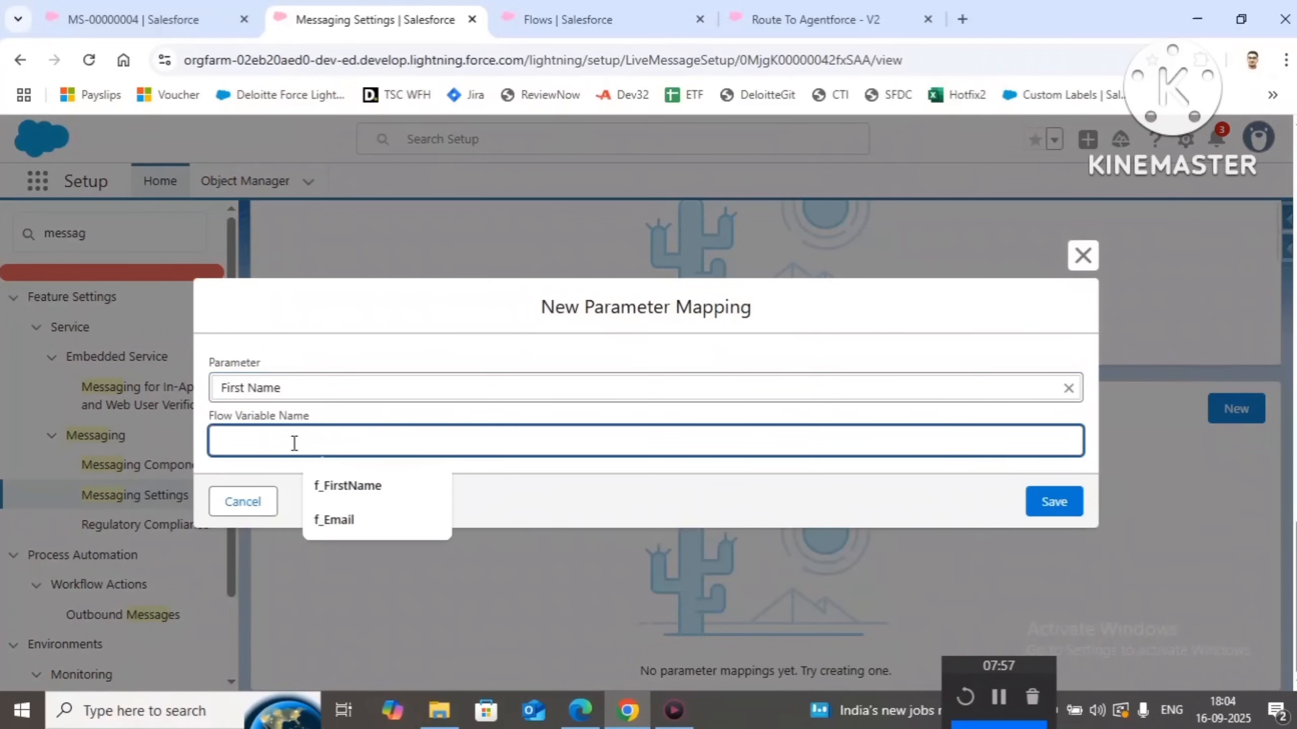
pyautogui.click(345, 485)
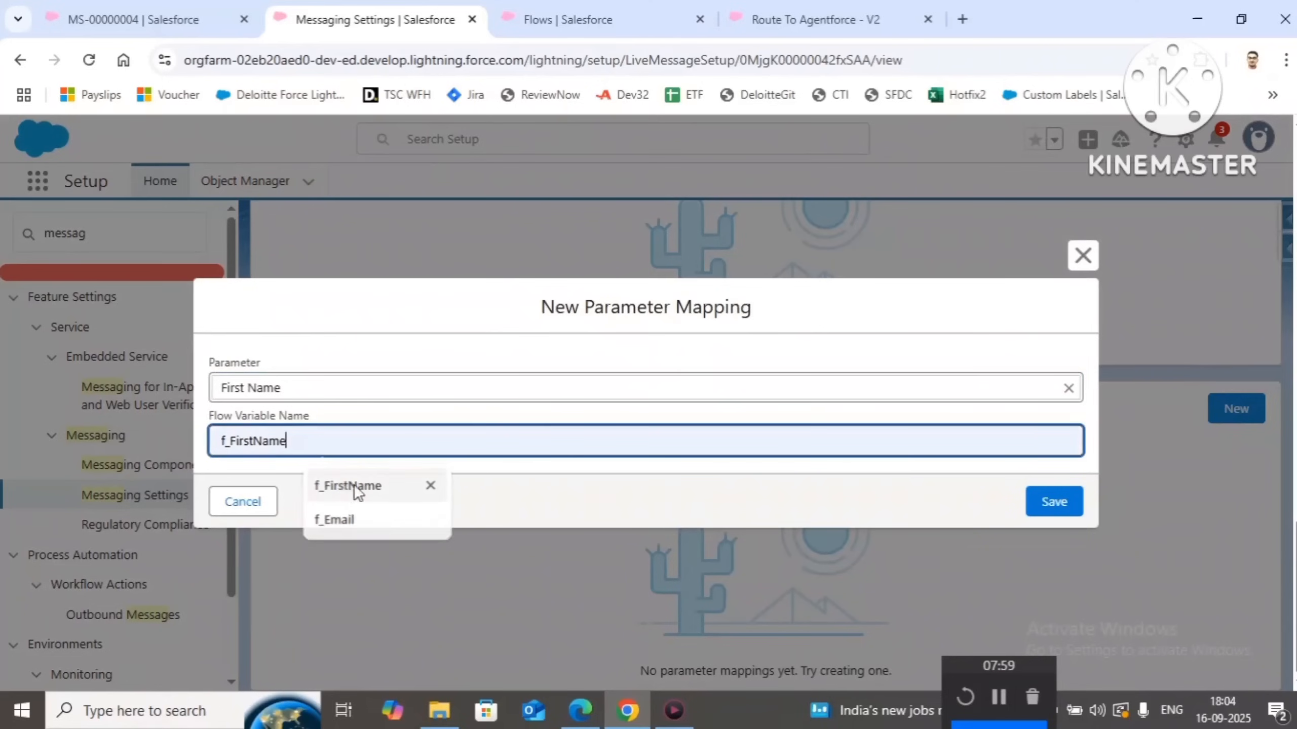
pyautogui.click(777, 16)
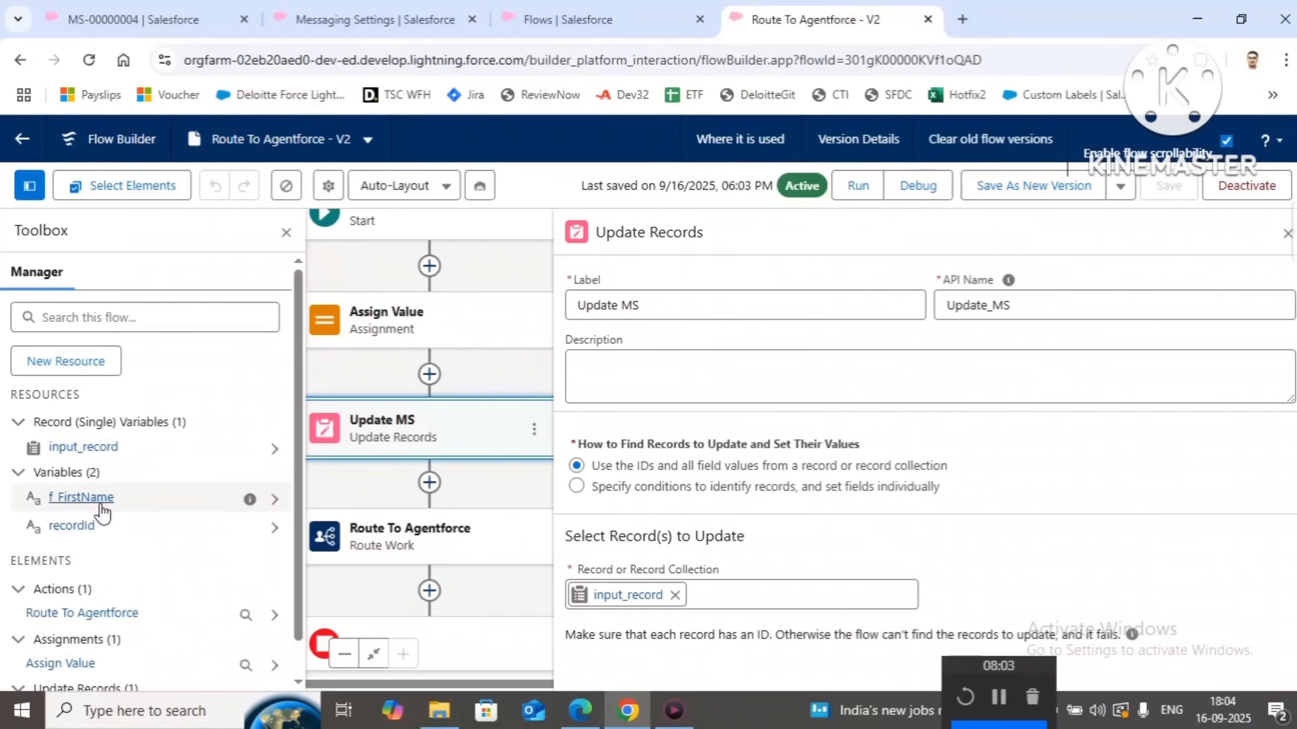
pyautogui.click(391, 19)
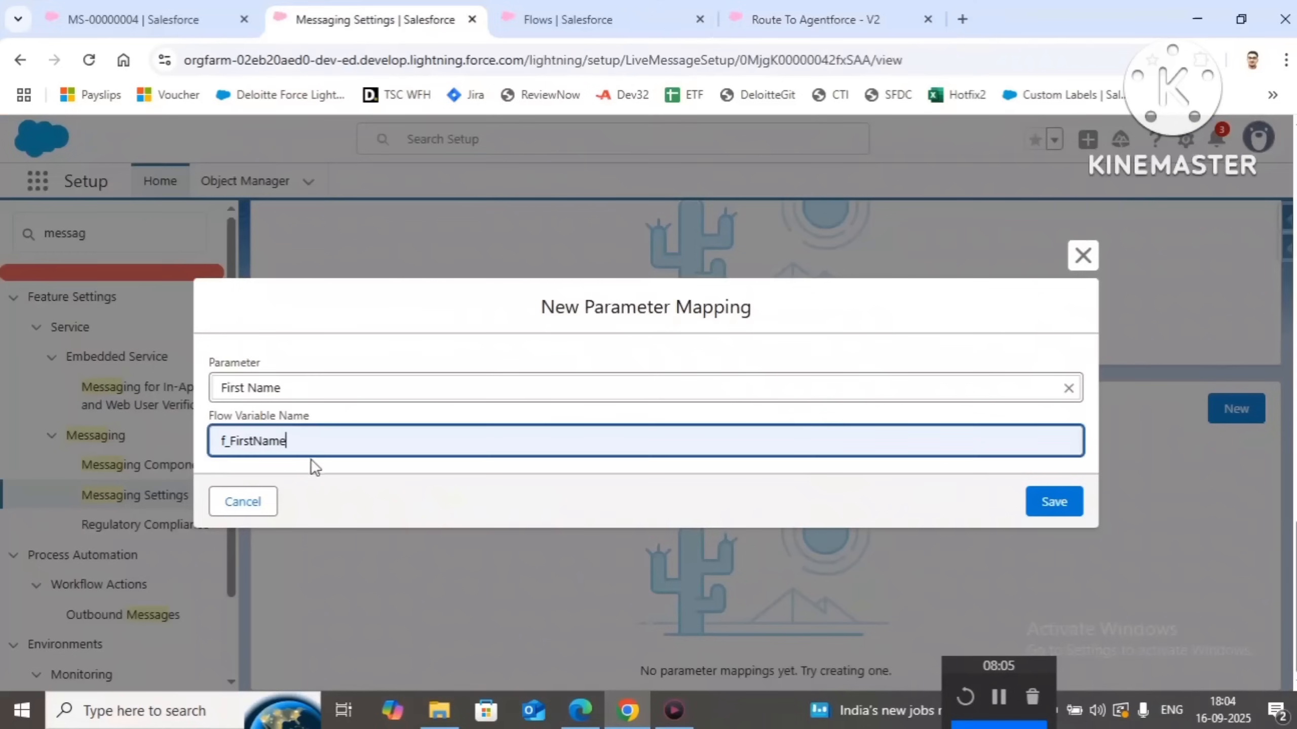
pyautogui.click(1070, 516)
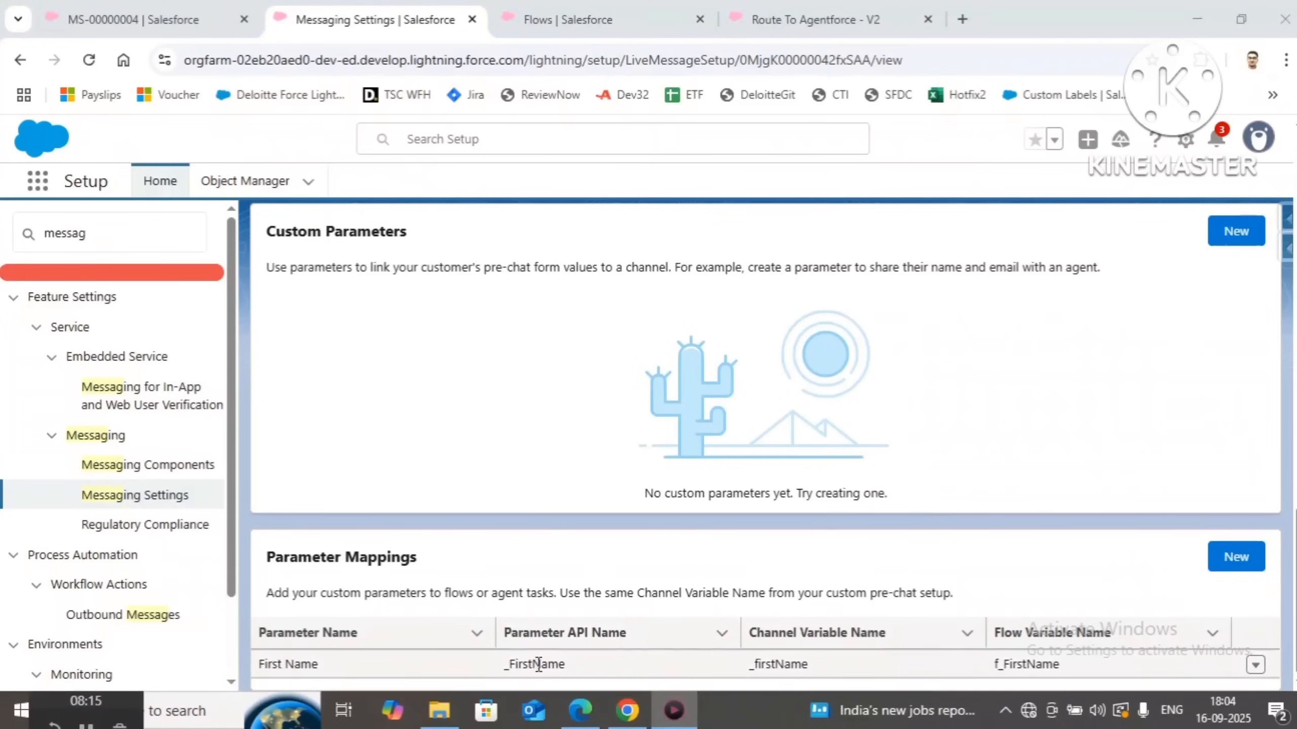
pyautogui.click(1093, 661)
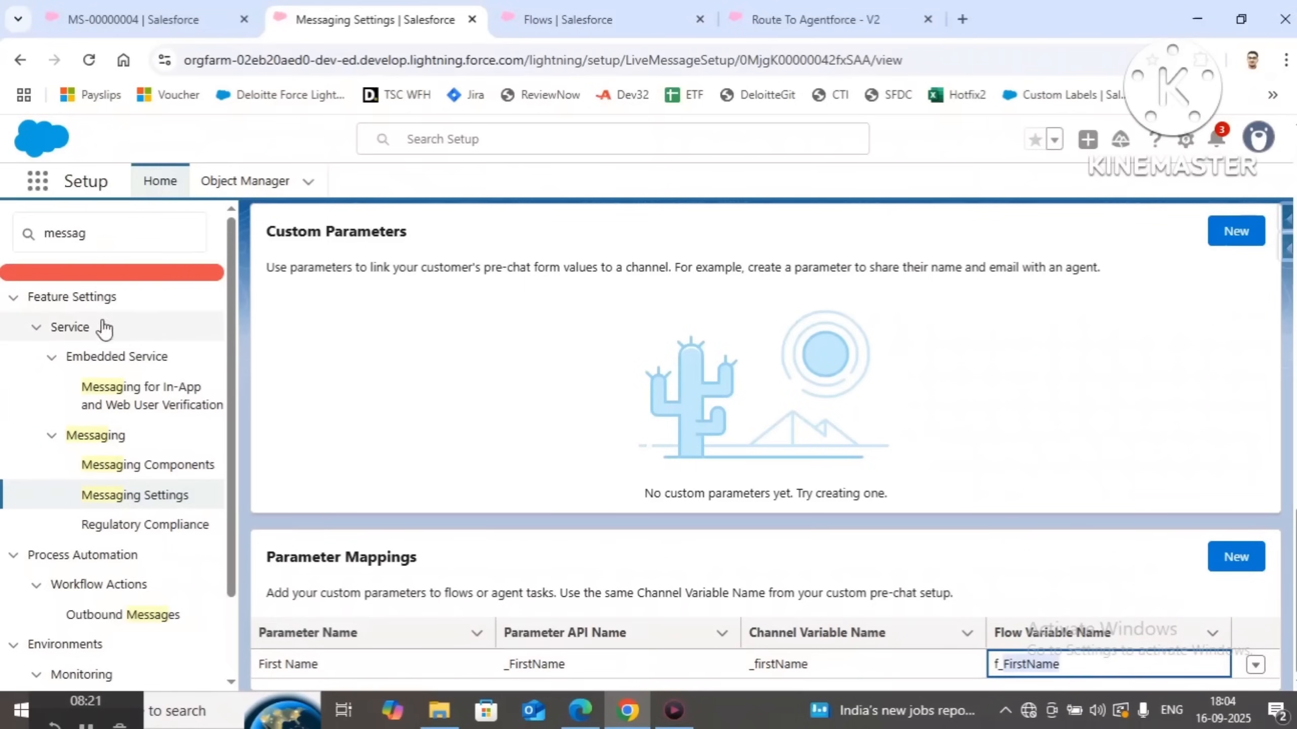
# Find Embedded Service Deployments in Setup and open the Pre-Chat form settings of the MIAW web deployment
pyautogui.click(118, 223)
pyautogui.write('de')
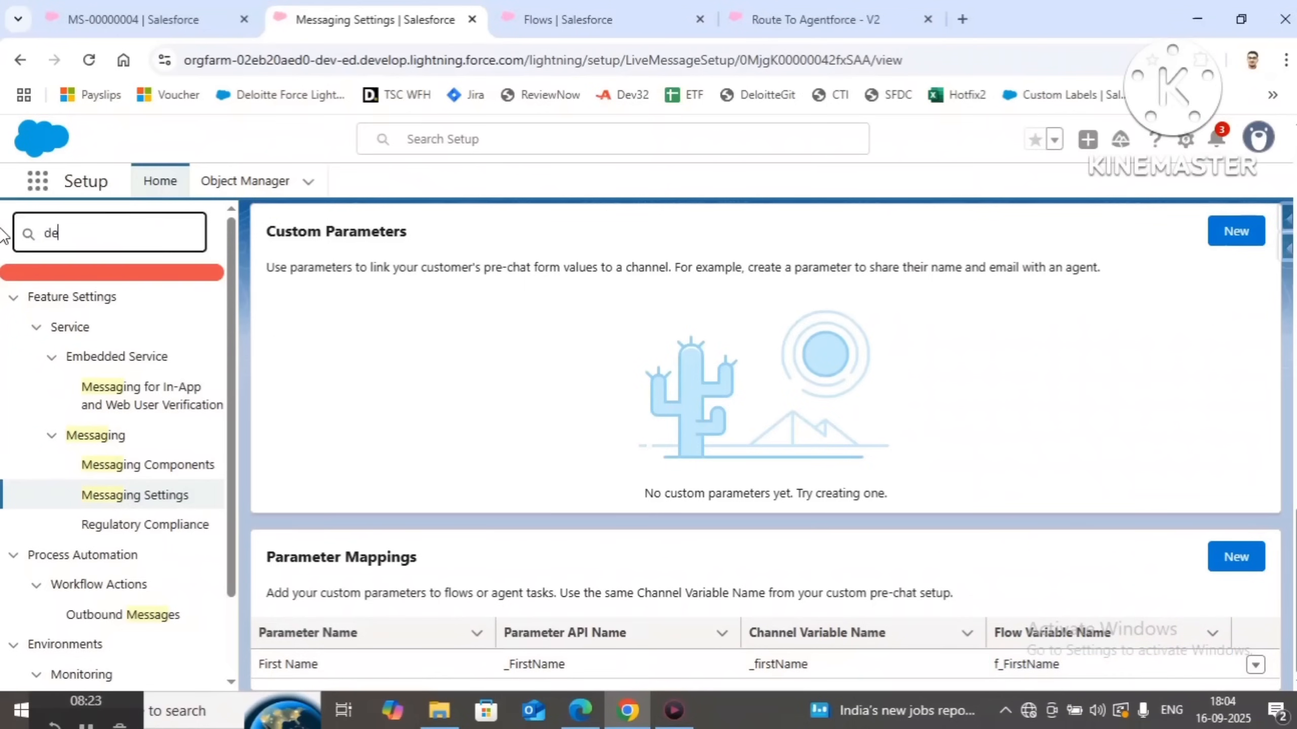
pyautogui.write('plo')
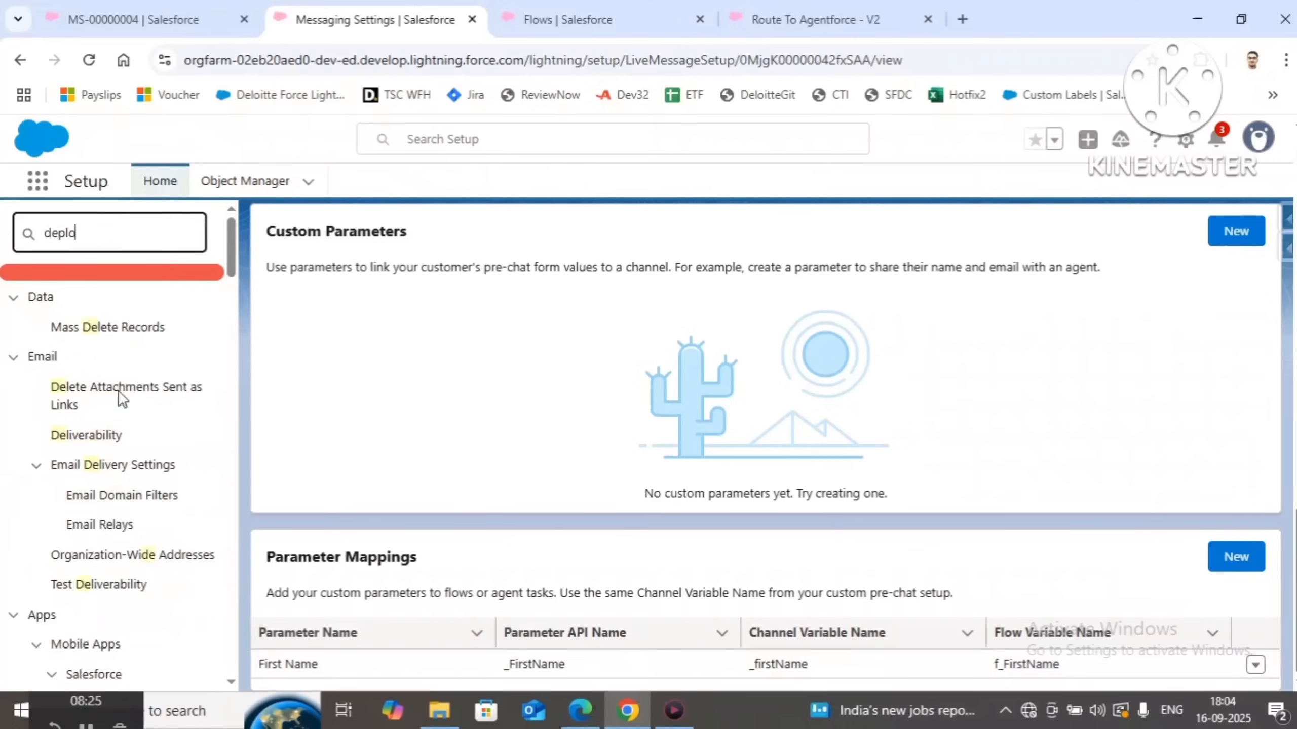
pyautogui.click(121, 406)
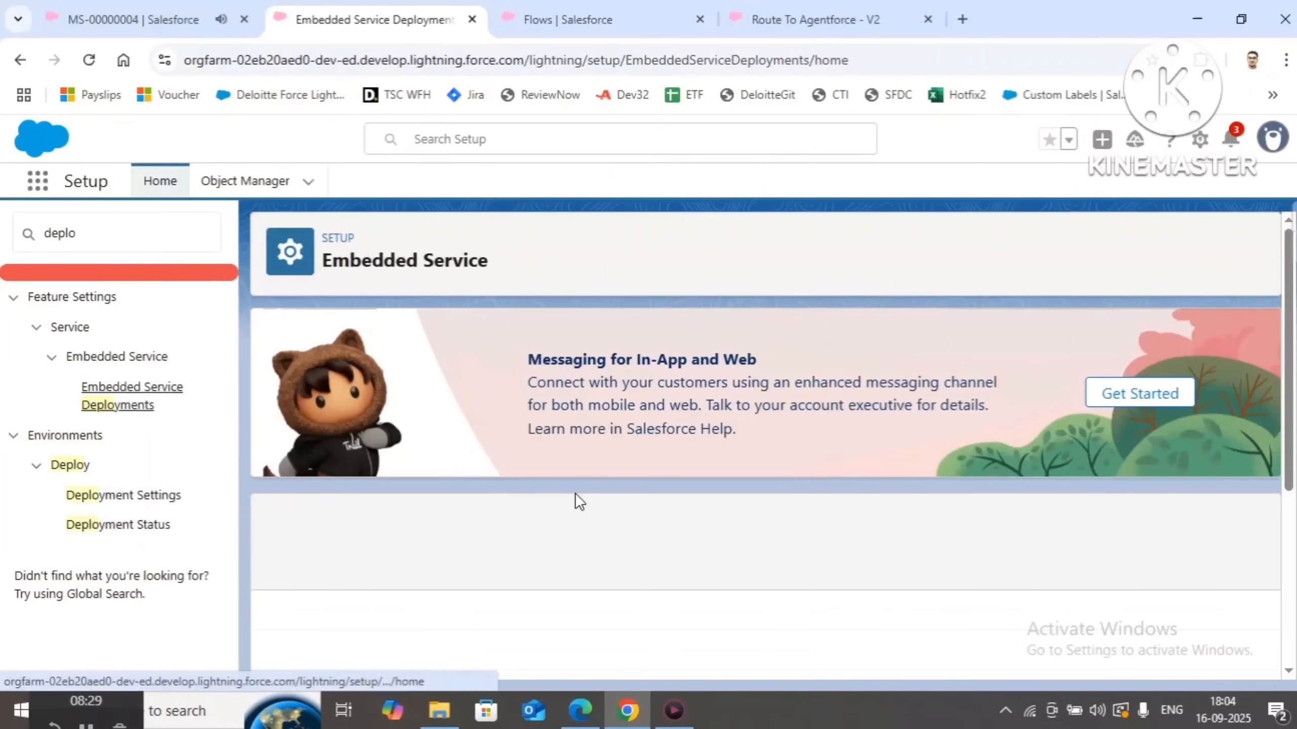
pyautogui.scroll(-3, 570, 474)
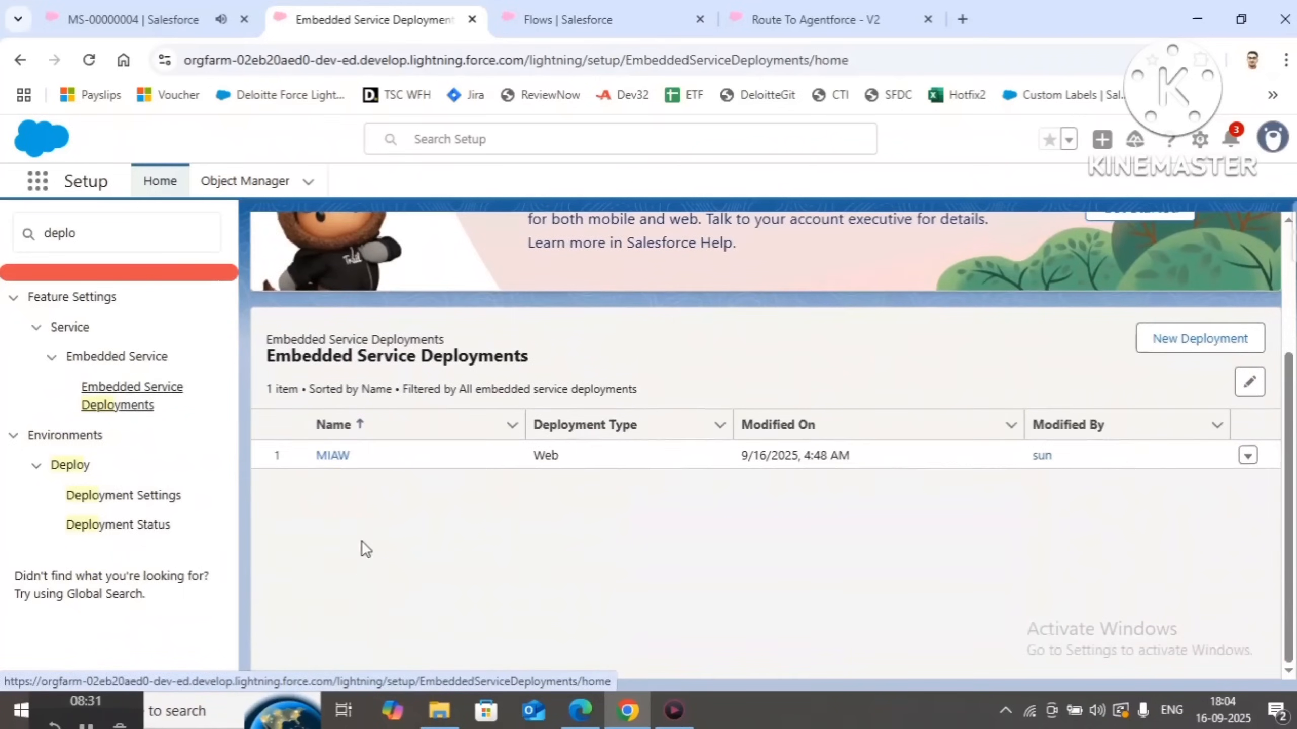
pyautogui.click(326, 456)
pyautogui.scroll(-5, 740, 505)
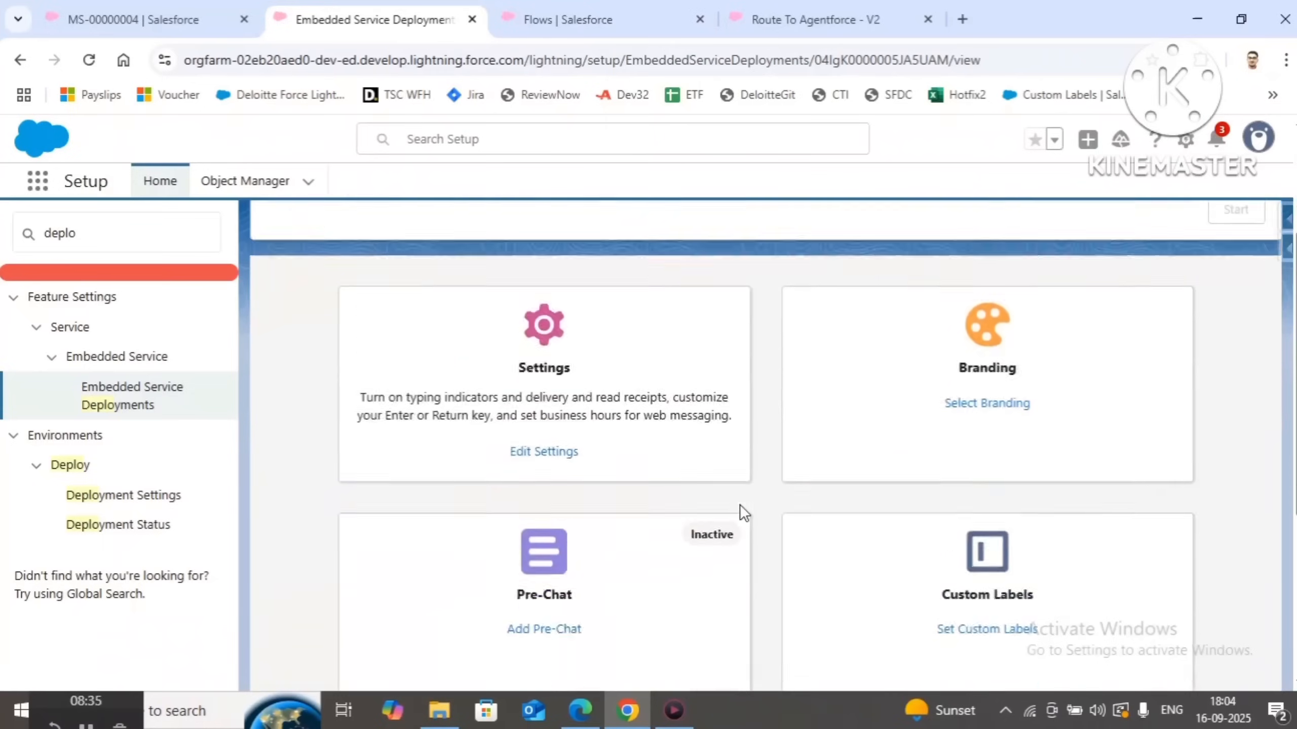
pyautogui.click(547, 524)
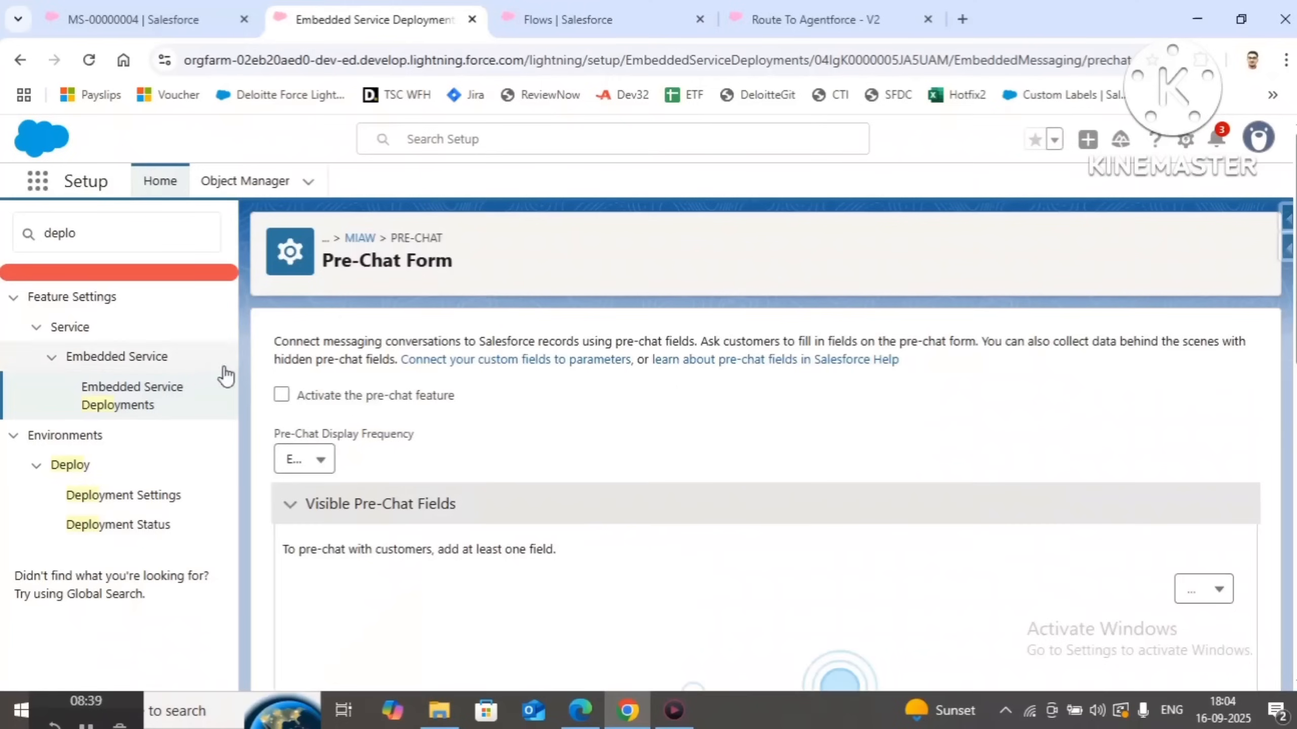
# Activate the pre-chat feature with First Name as a required visible pre-chat field, and save the form
pyautogui.click(281, 394)
pyautogui.scroll(-2, 633, 439)
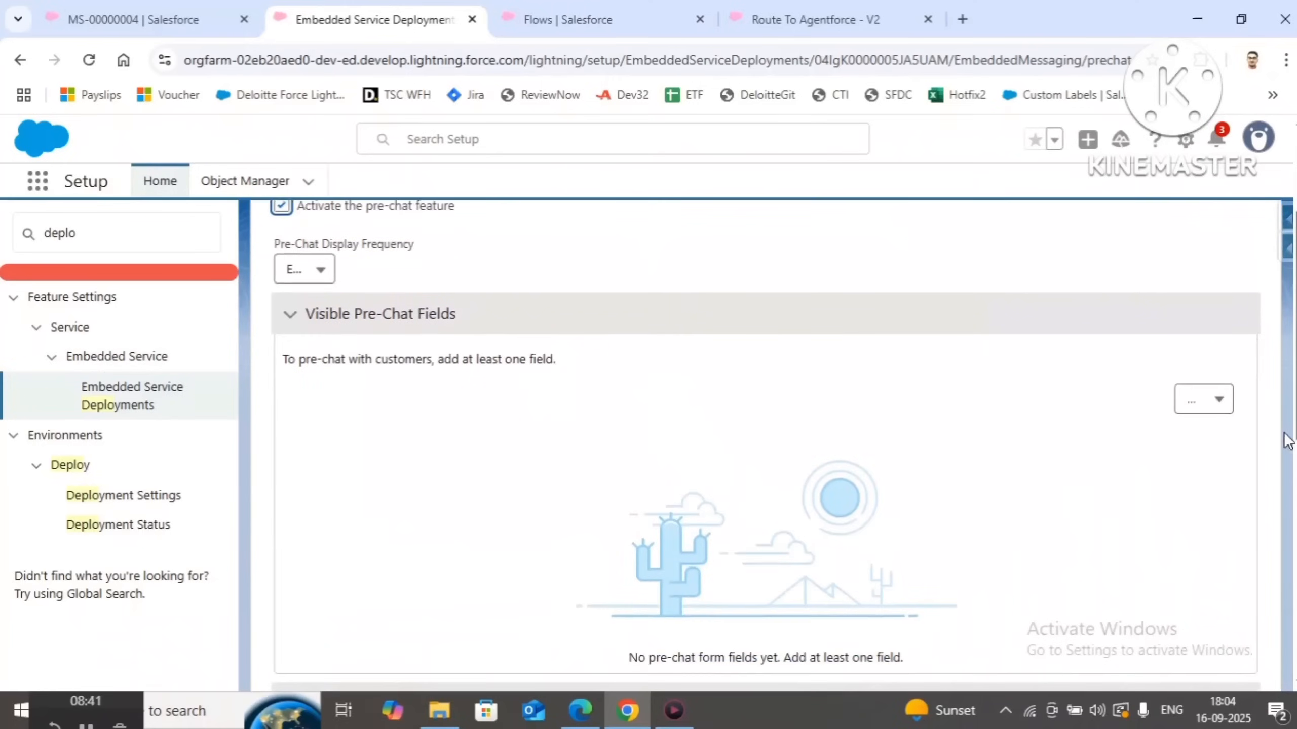
pyautogui.click(1203, 400)
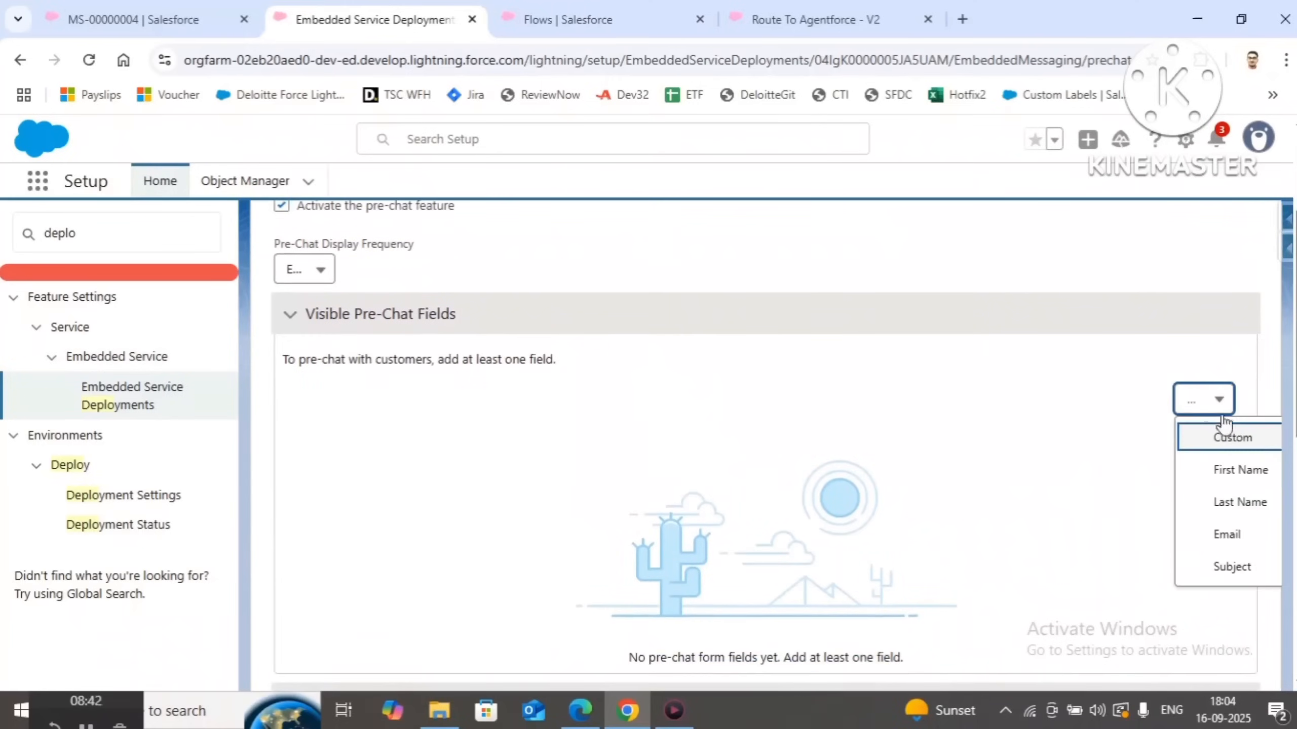
pyautogui.click(1235, 470)
pyautogui.scroll(-7, 636, 469)
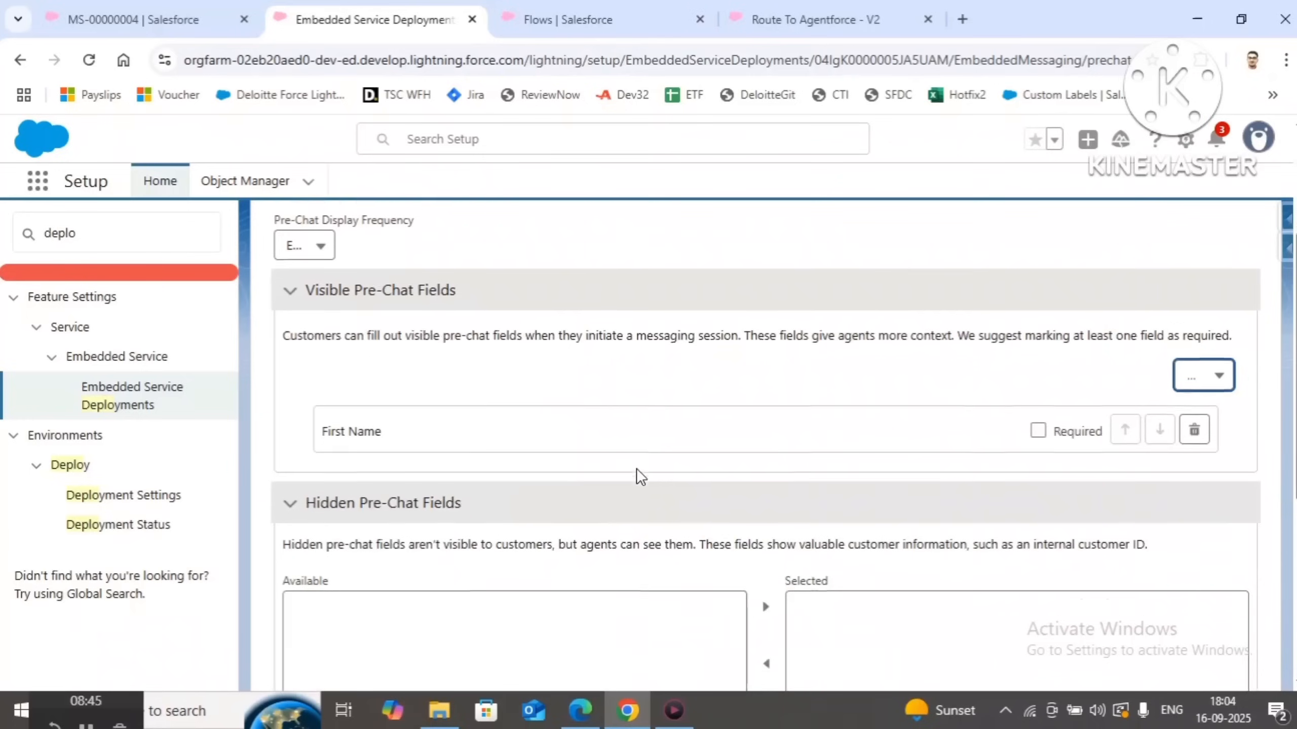
pyautogui.scroll(5, 636, 469)
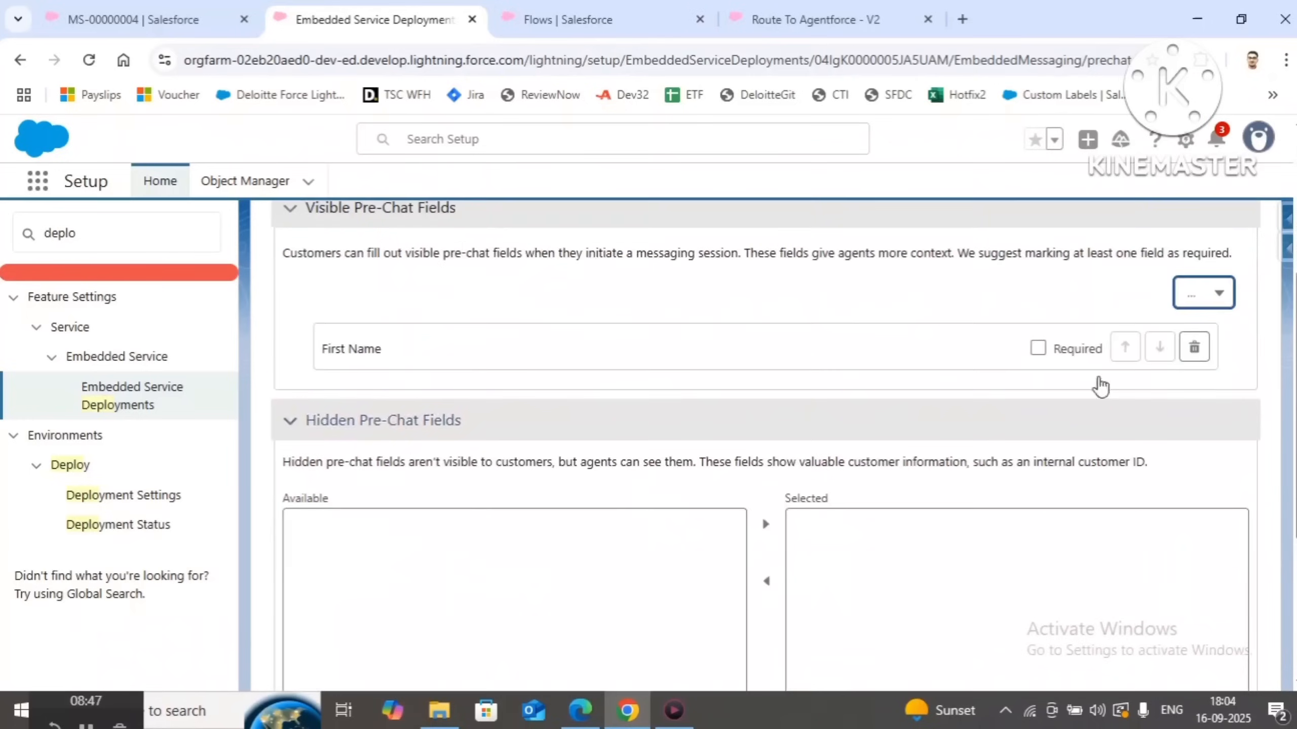
pyautogui.click(1038, 349)
pyautogui.scroll(-5, 1044, 434)
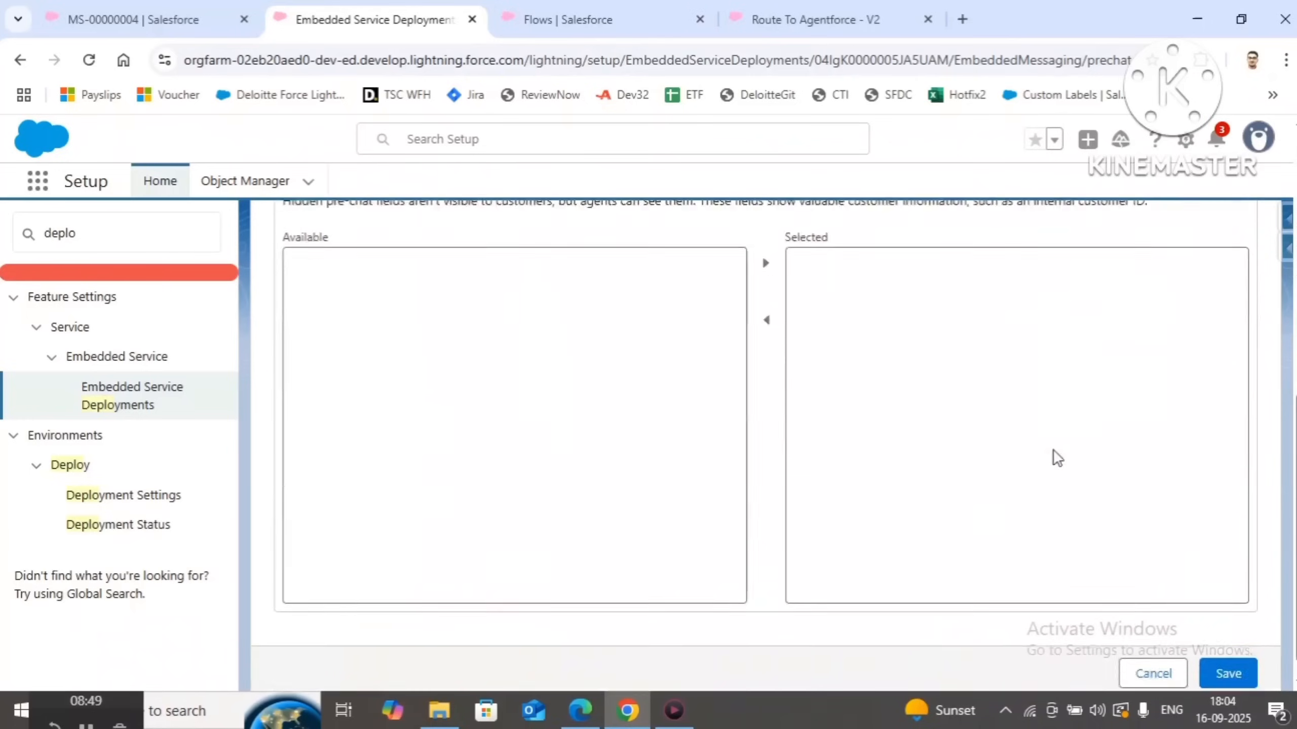
pyautogui.click(1221, 656)
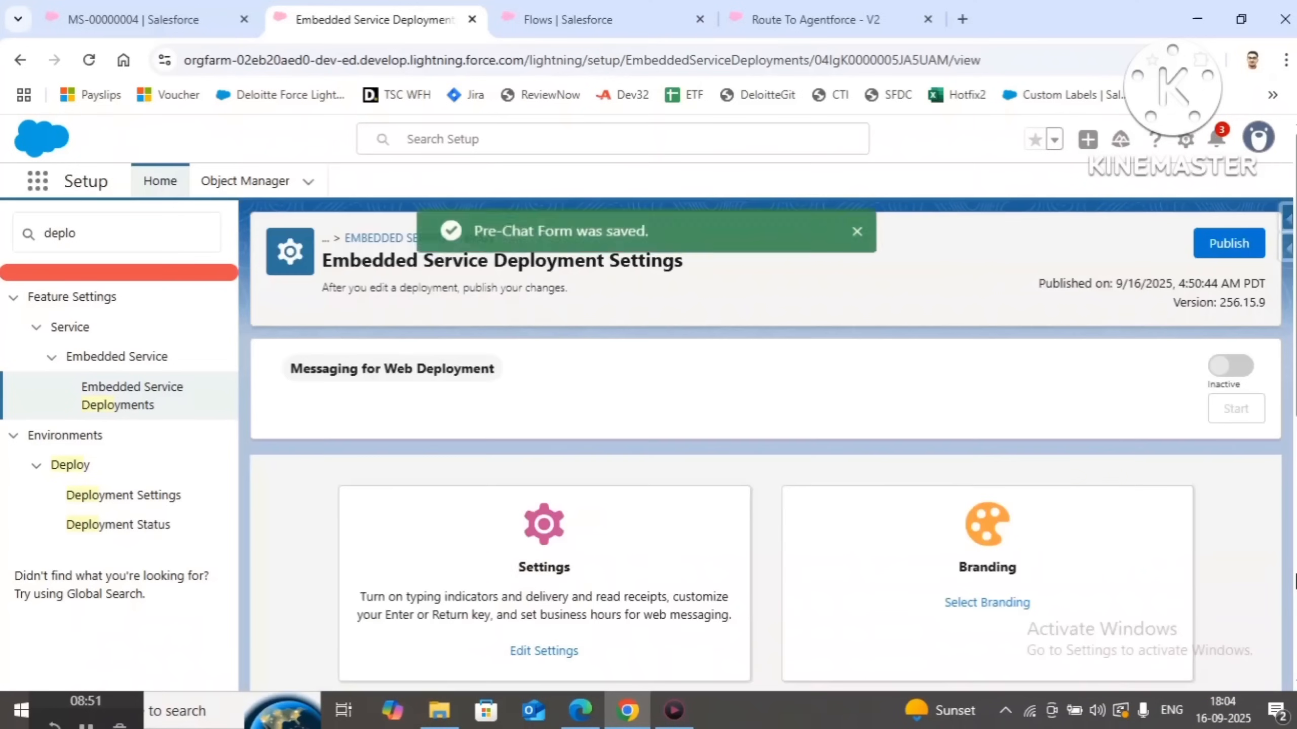
# Publish the changed MIAW embedded service deployment
pyautogui.click(860, 232)
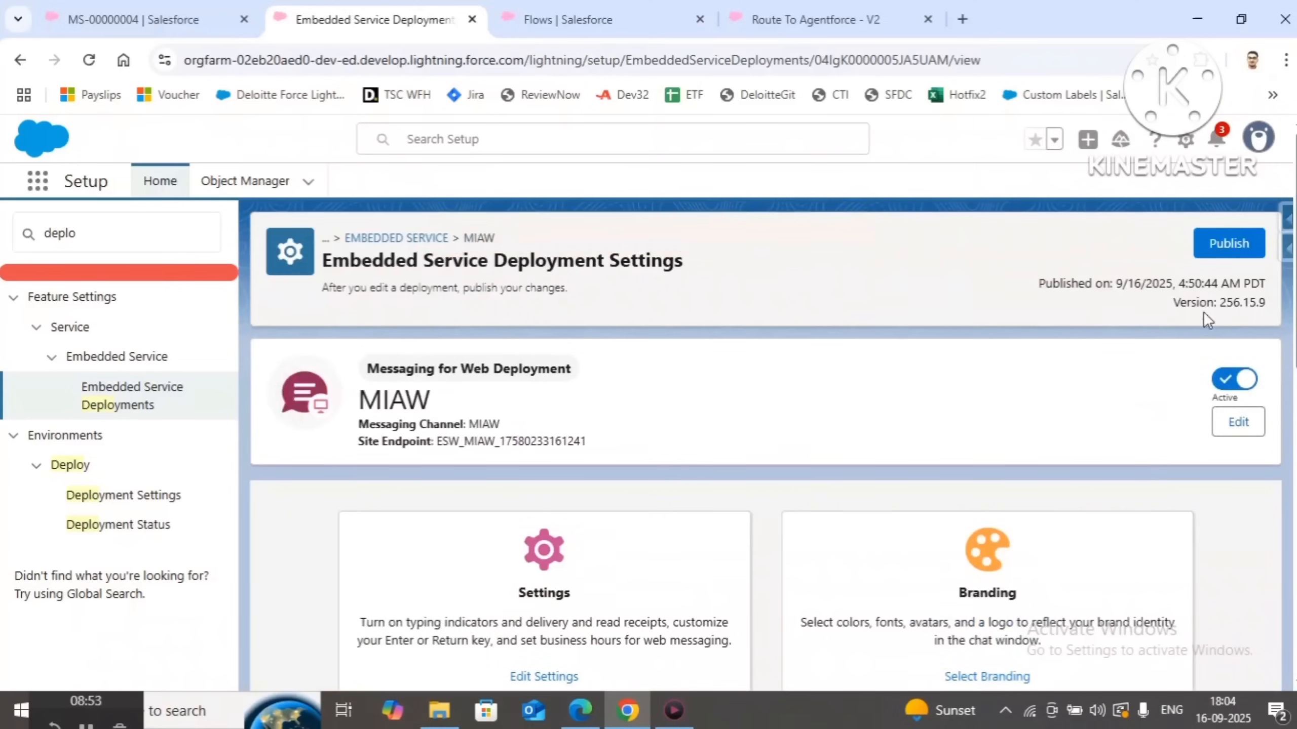
pyautogui.click(1231, 245)
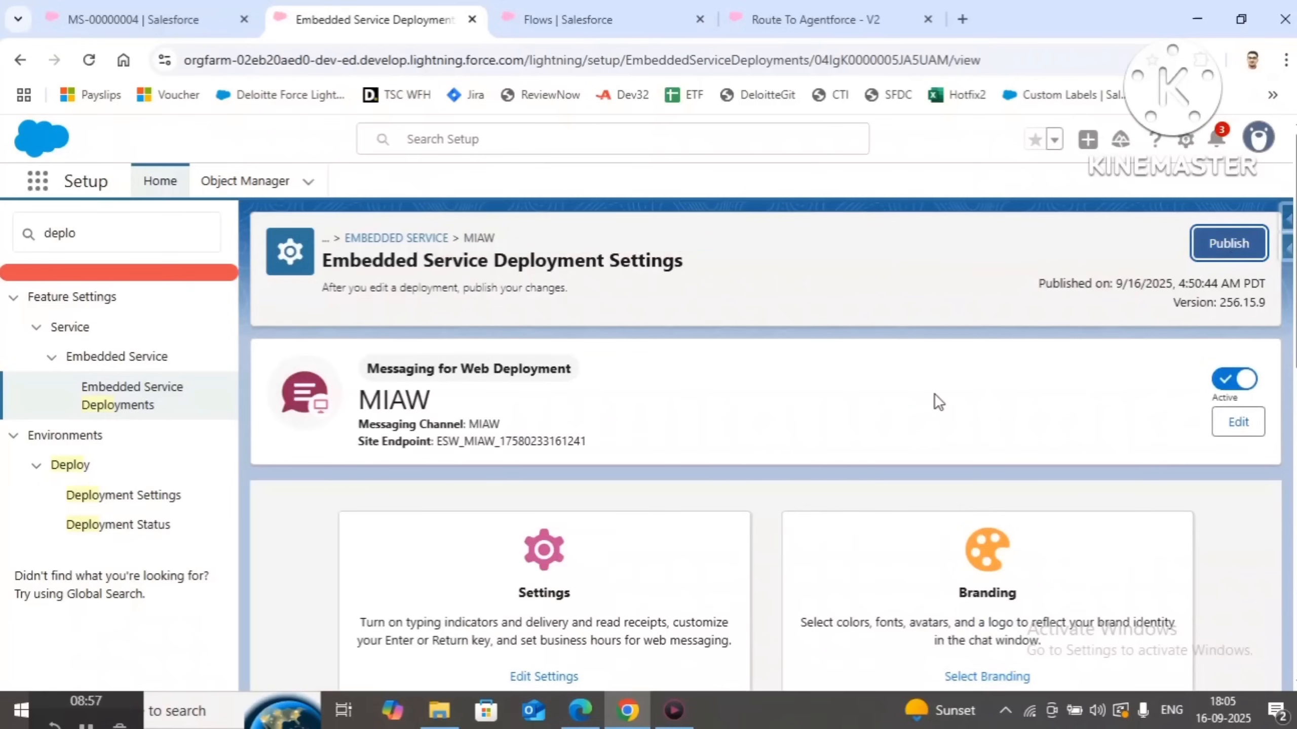
# Open the Developer Console in a new browser tab and switch to it
pyautogui.click(1188, 146)
pyautogui.rightClick(1072, 347)
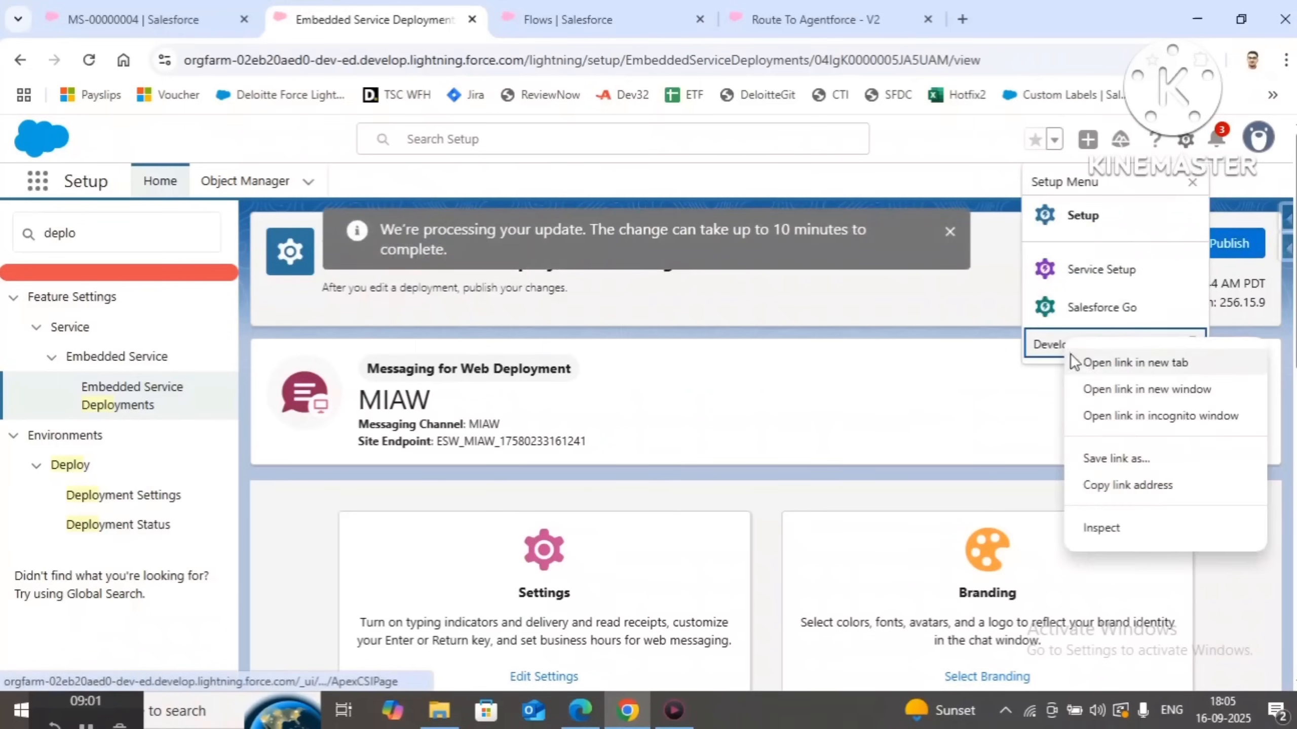
pyautogui.press('Escape')
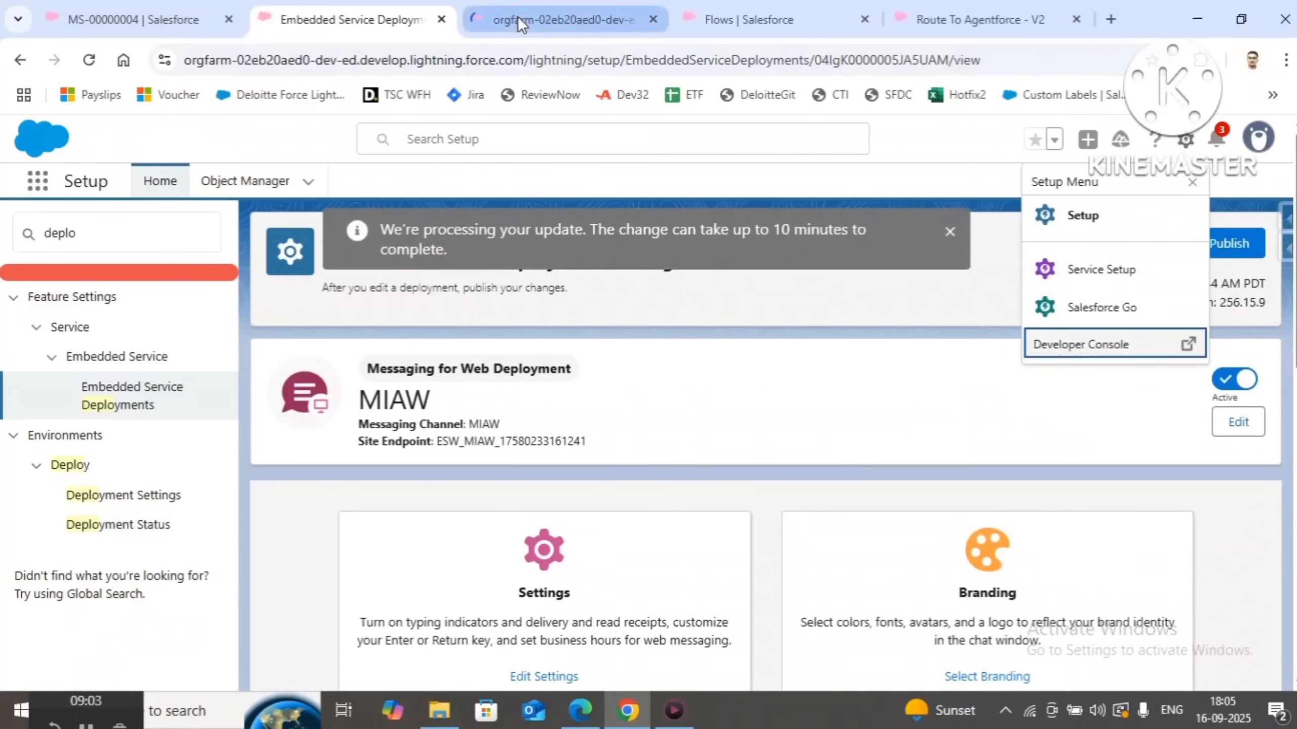
pyautogui.click(517, 17)
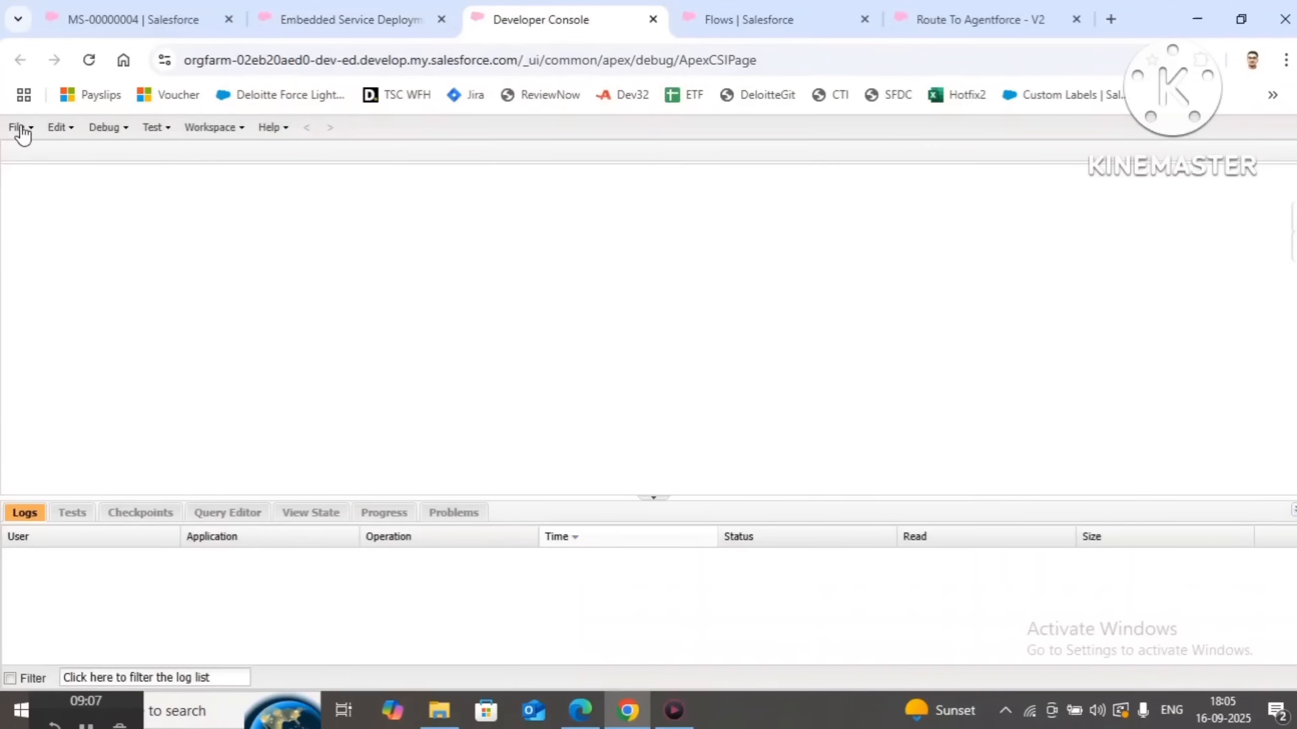
# Open the Agentforce.vfp Visualforce page from the org's resources and preview it in the browser
pyautogui.click(21, 128)
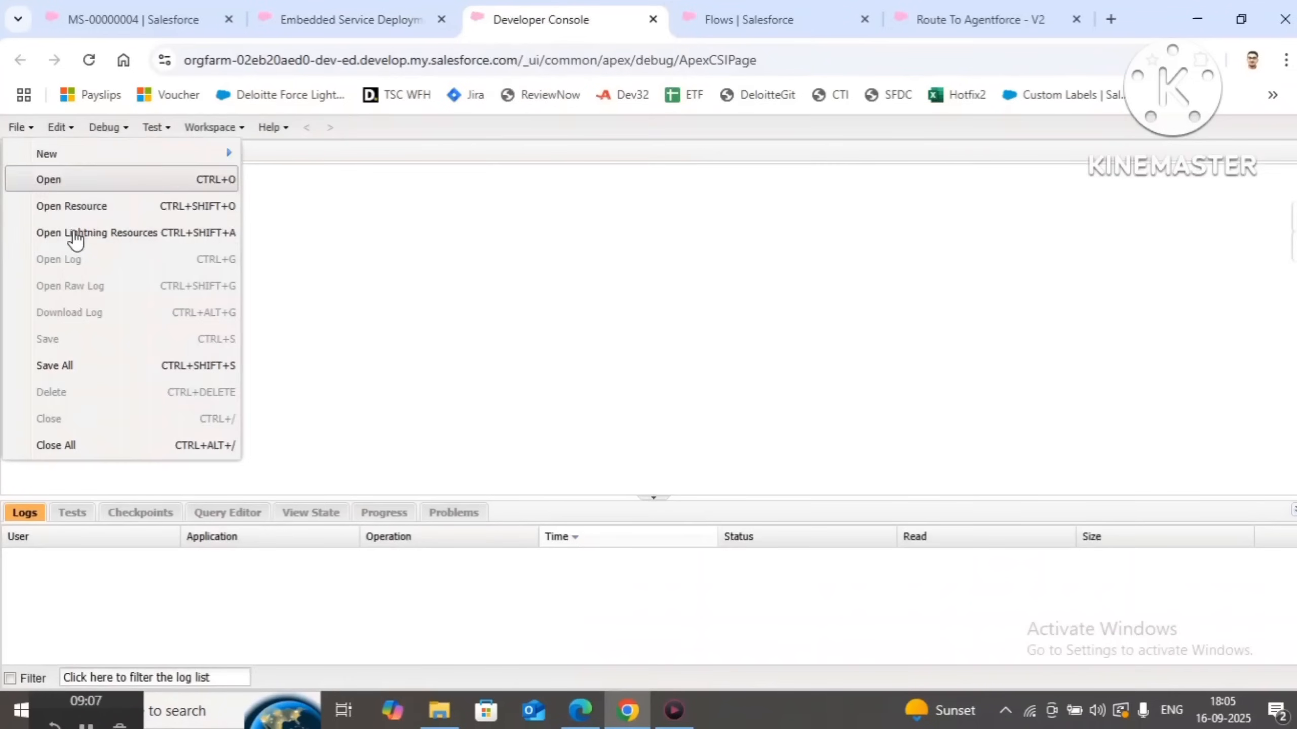
pyautogui.click(90, 209)
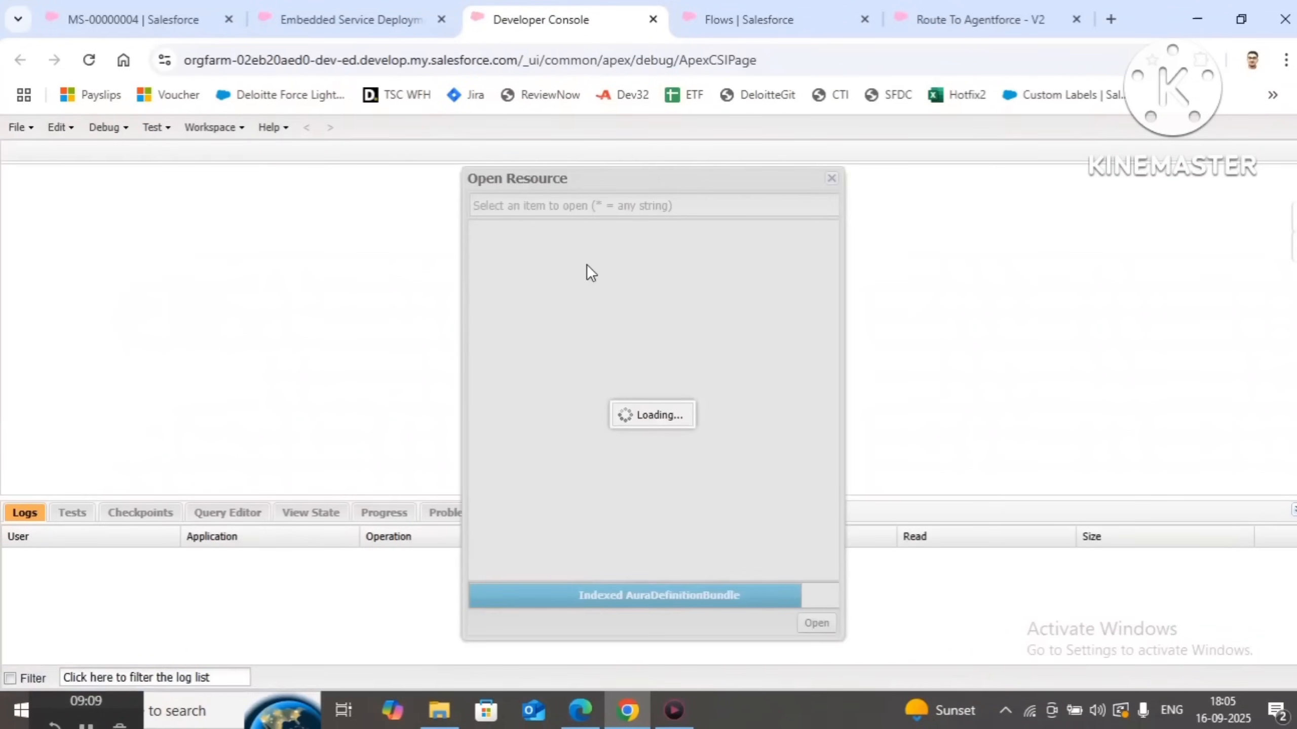
pyautogui.write('agent')
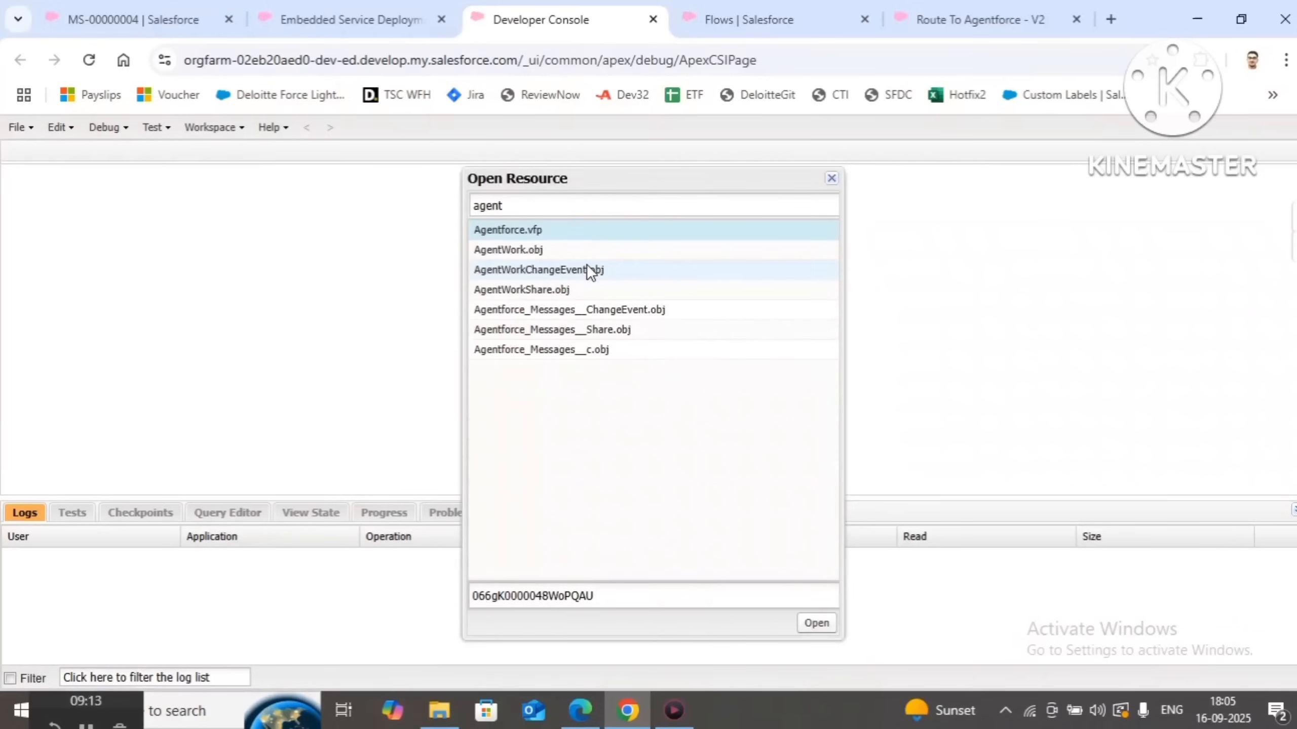
pyautogui.doubleClick(535, 230)
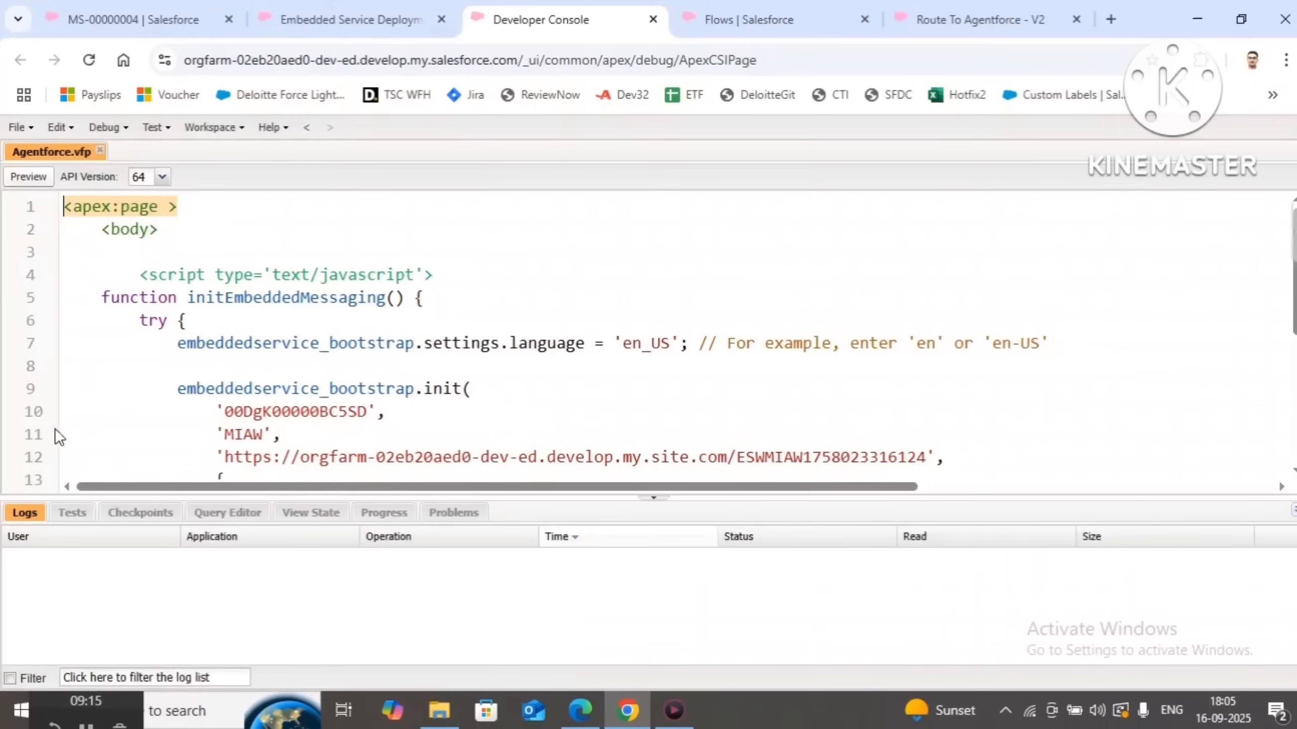
pyautogui.click(28, 177)
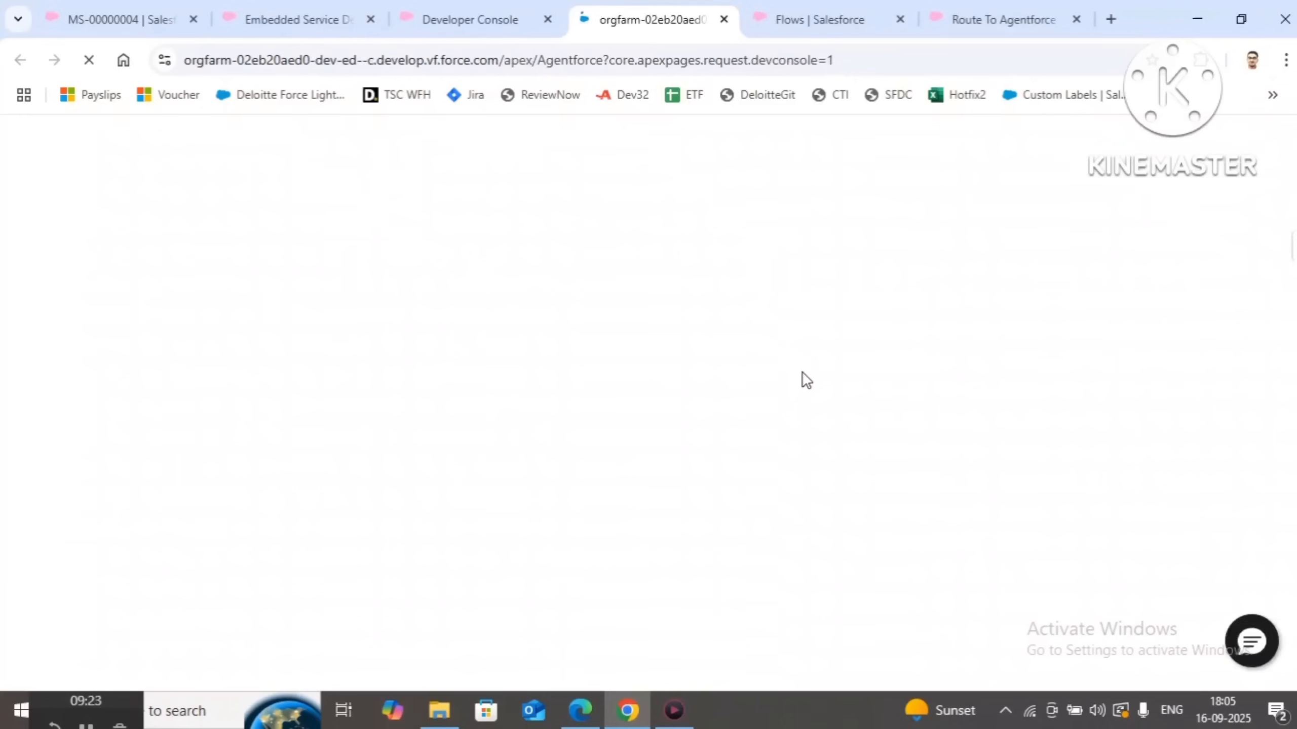
# Open the chat widget on the preview page, enter the customer's first name in the pre-chat form and start the conversation
pyautogui.click(1252, 641)
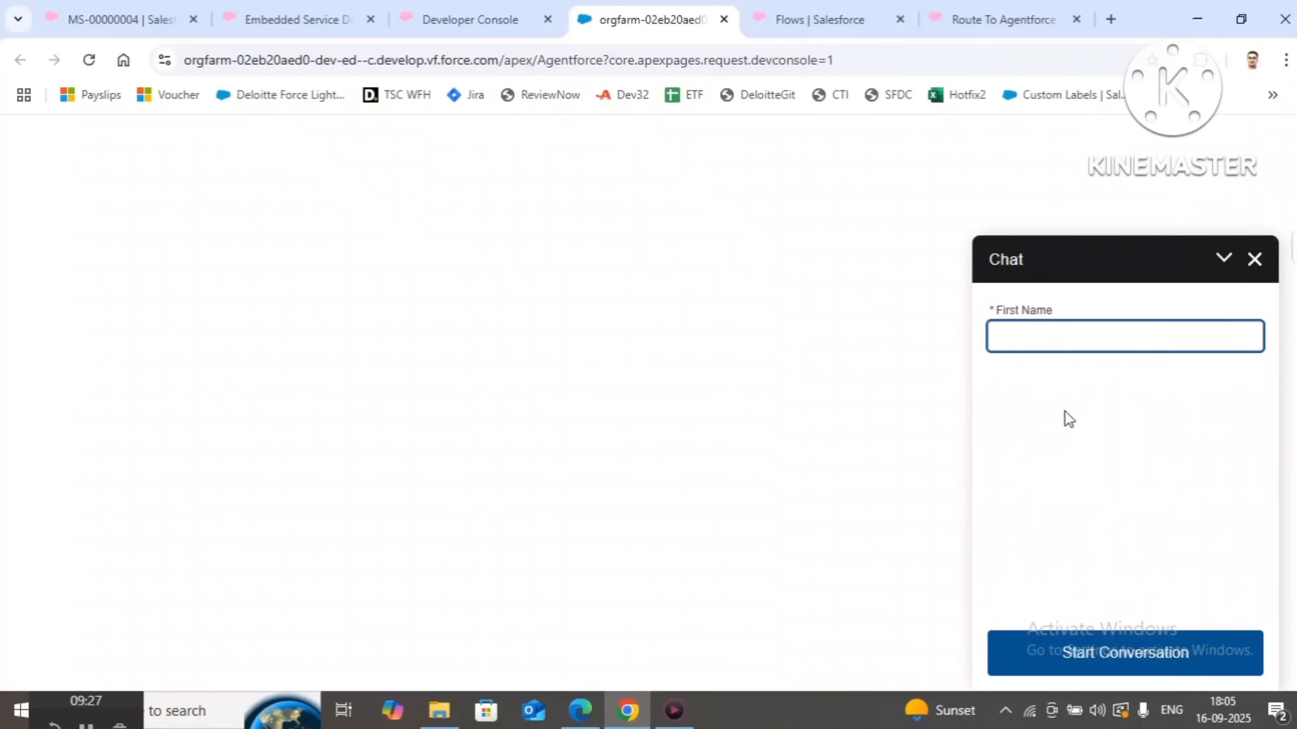
pyautogui.write('Sunil')
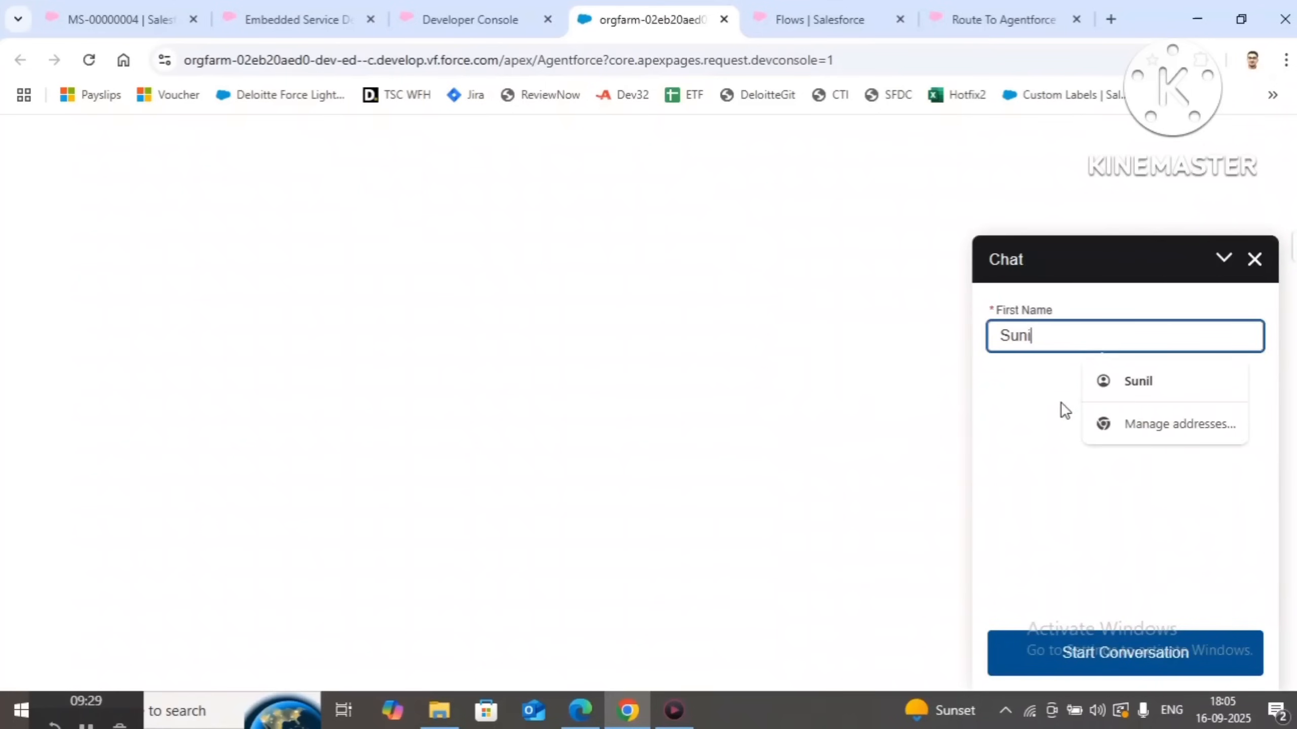
pyautogui.click(1068, 411)
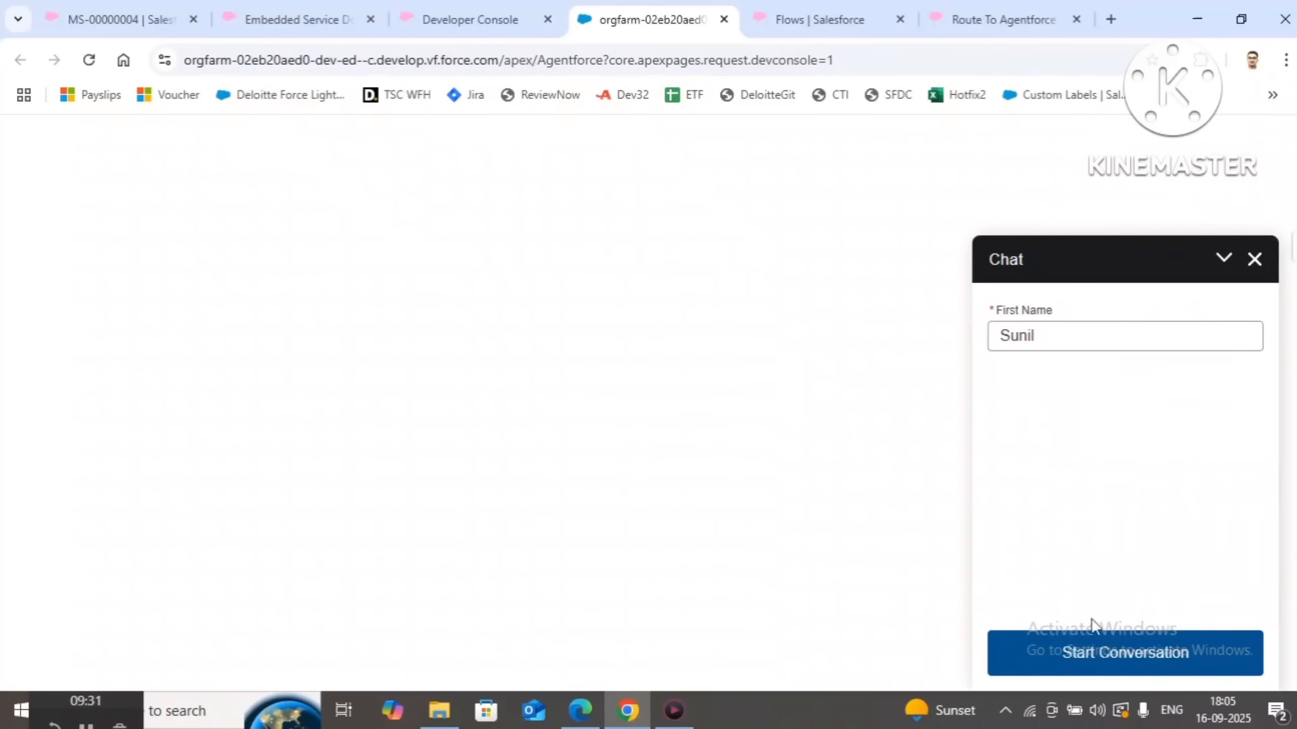
pyautogui.click(1121, 656)
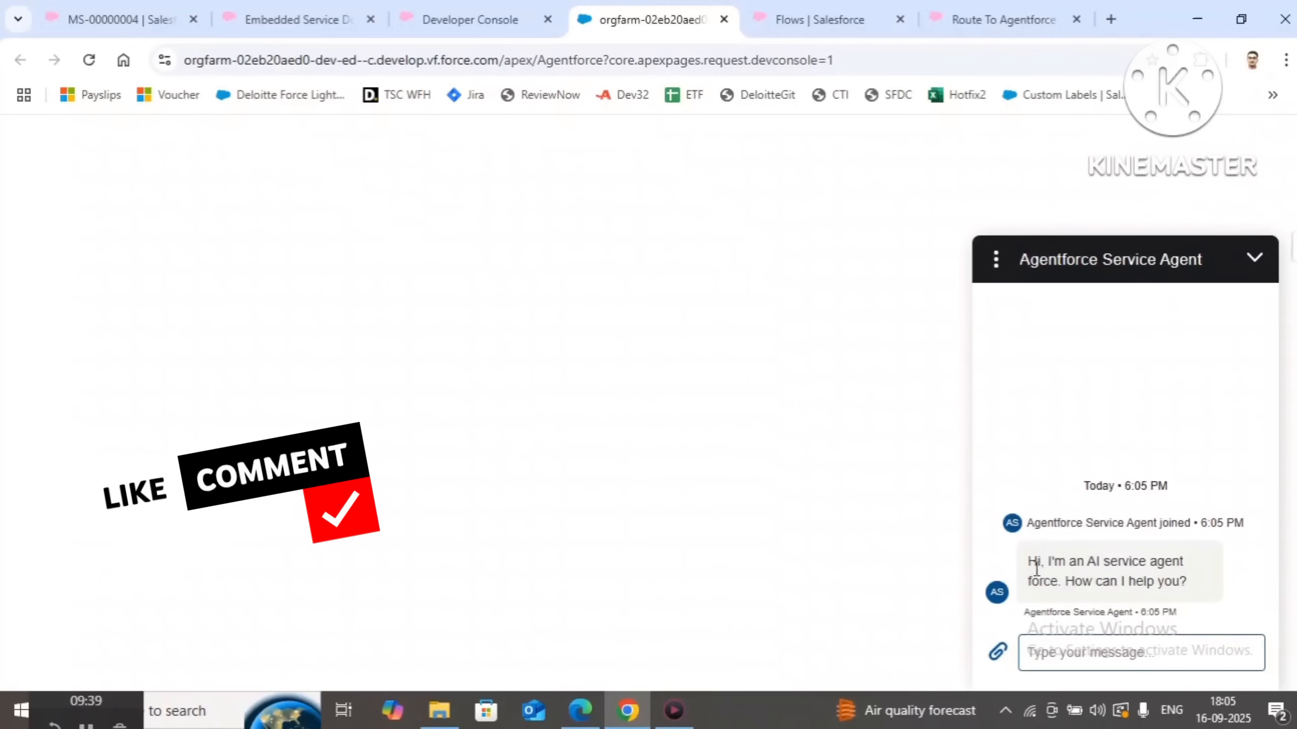
# Read the agent's welcome message in the chat, and end and close the conversation
pyautogui.moveTo(1033, 561); pyautogui.dragTo(1184, 576)
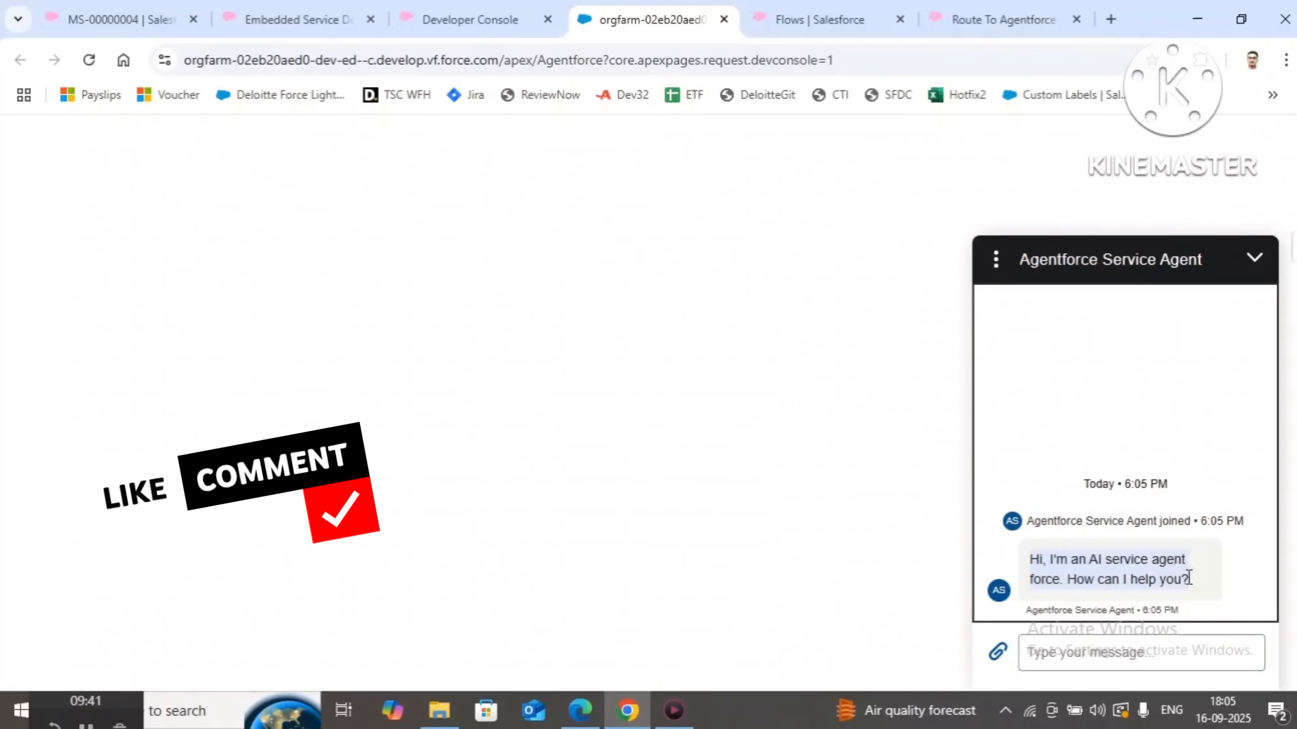
pyautogui.click(1088, 662)
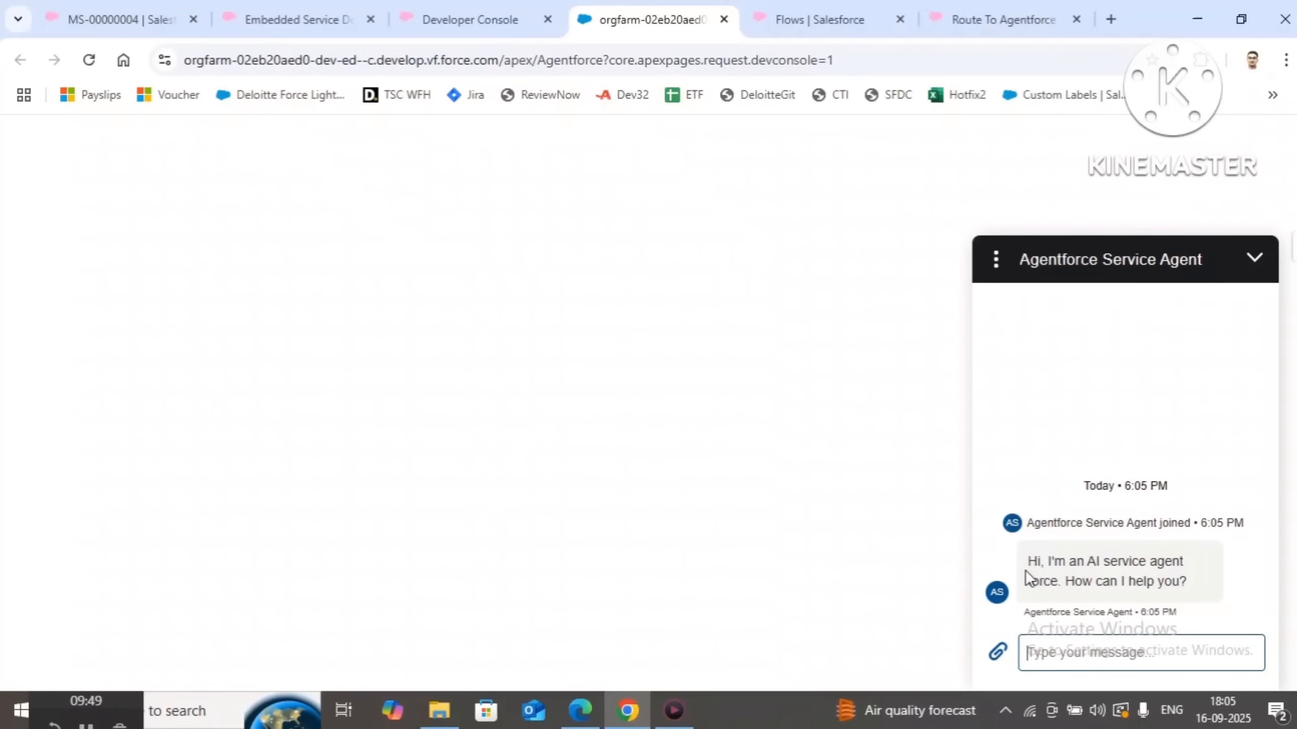
pyautogui.moveTo(1034, 562); pyautogui.dragTo(1250, 589)
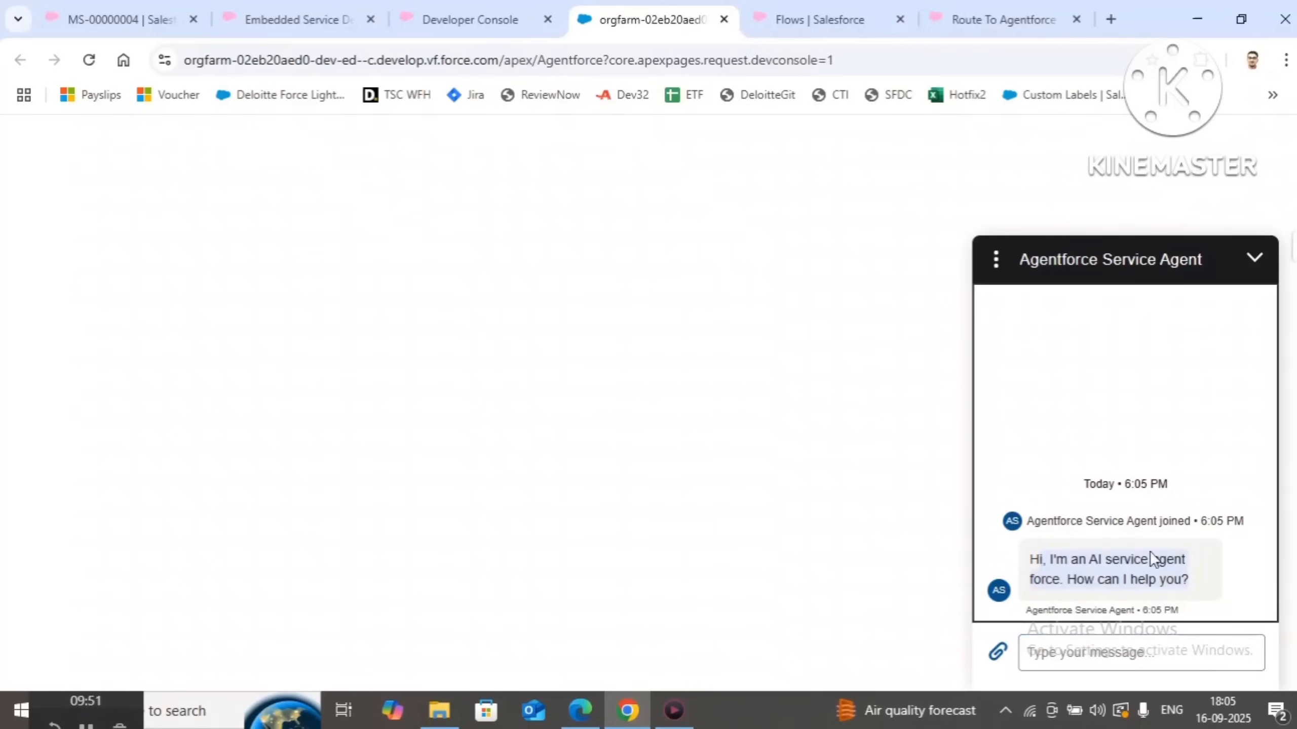
pyautogui.click(1001, 262)
pyautogui.click(1027, 319)
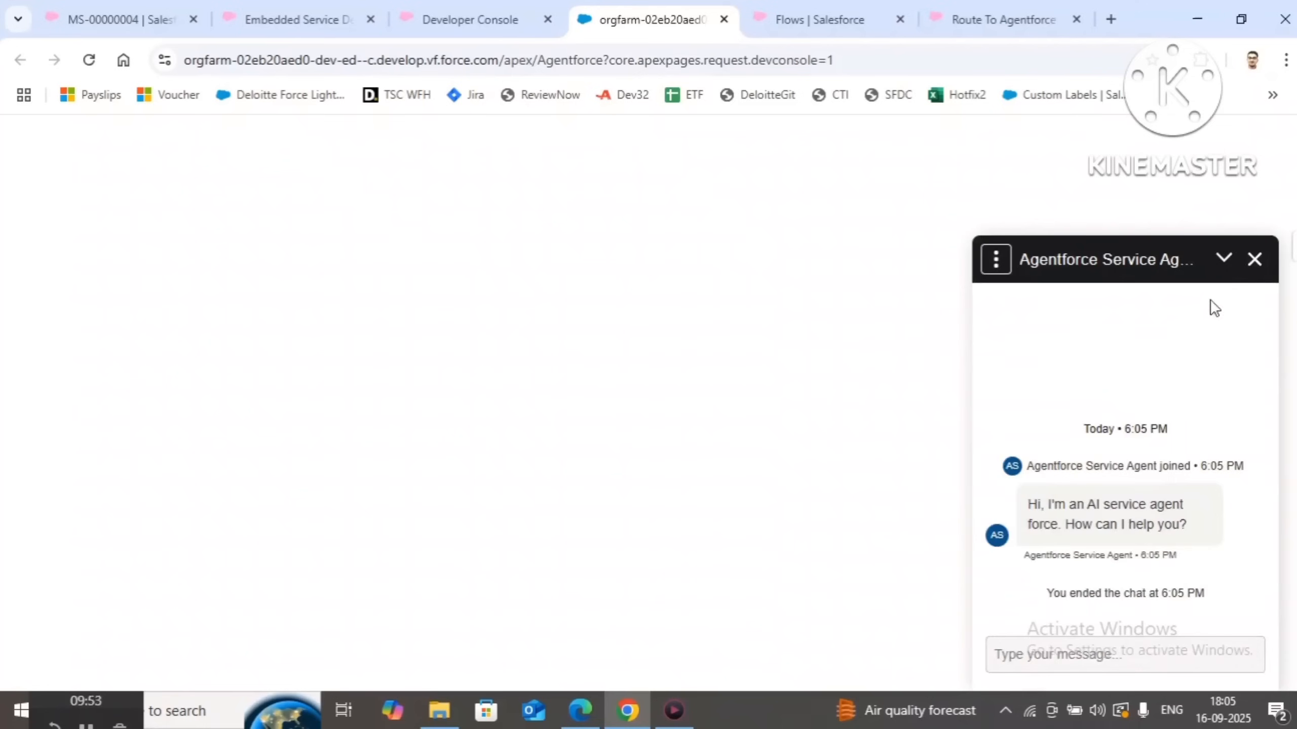
pyautogui.click(1252, 260)
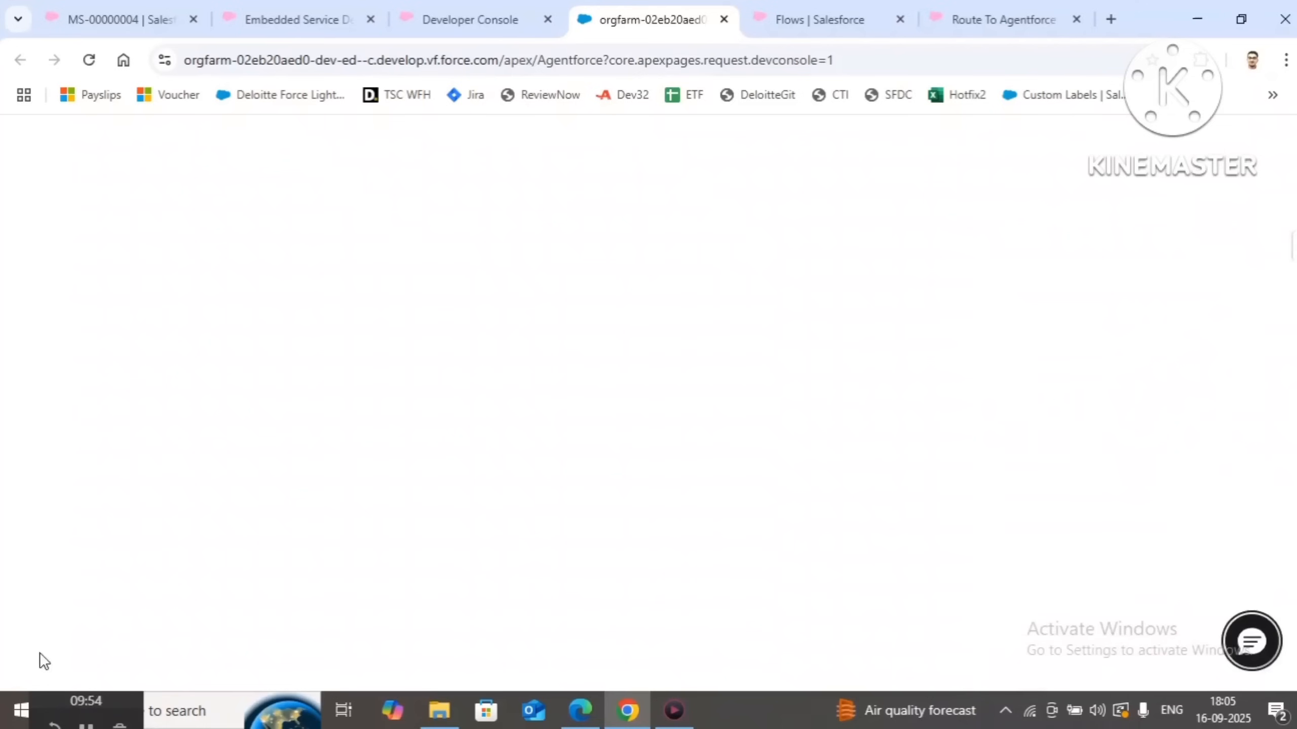
# Find Agentforce Agents in Setup with the search term Agent and open the Agentforce Service Agent's details
pyautogui.click(289, 21)
pyautogui.write('A')
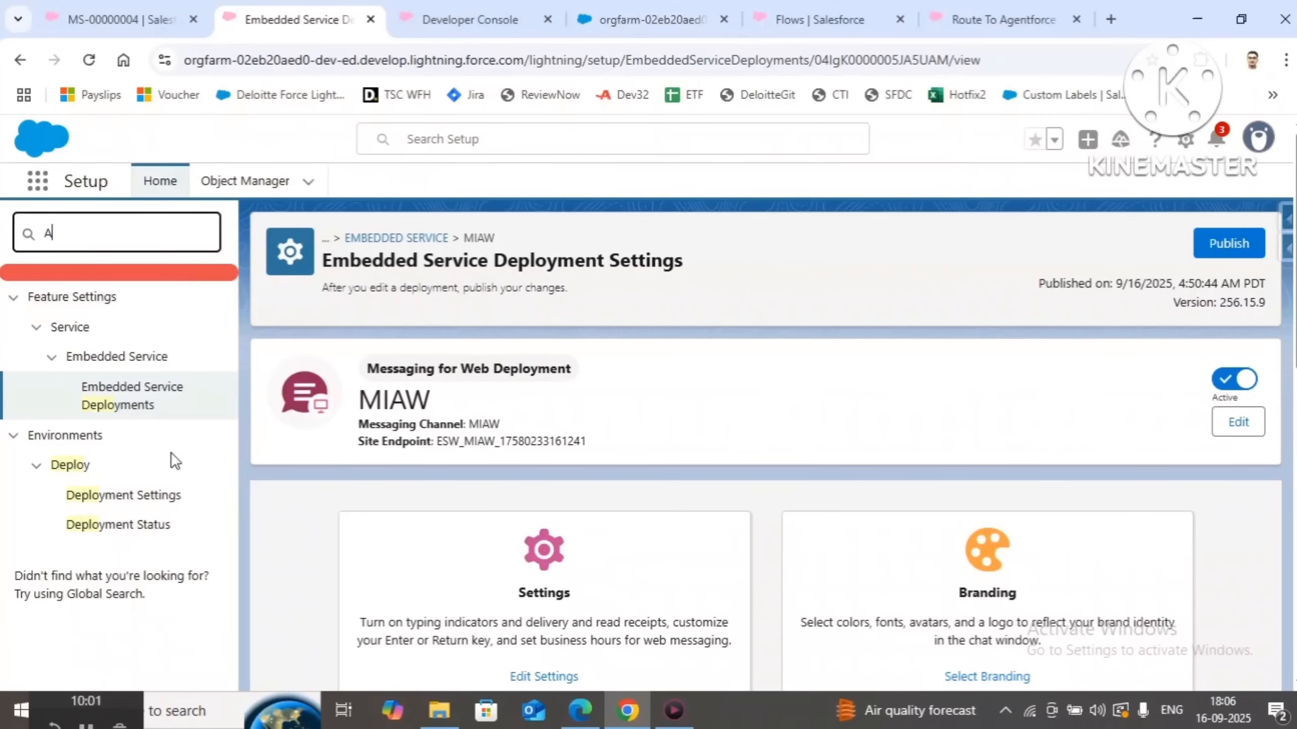
pyautogui.write('gent')
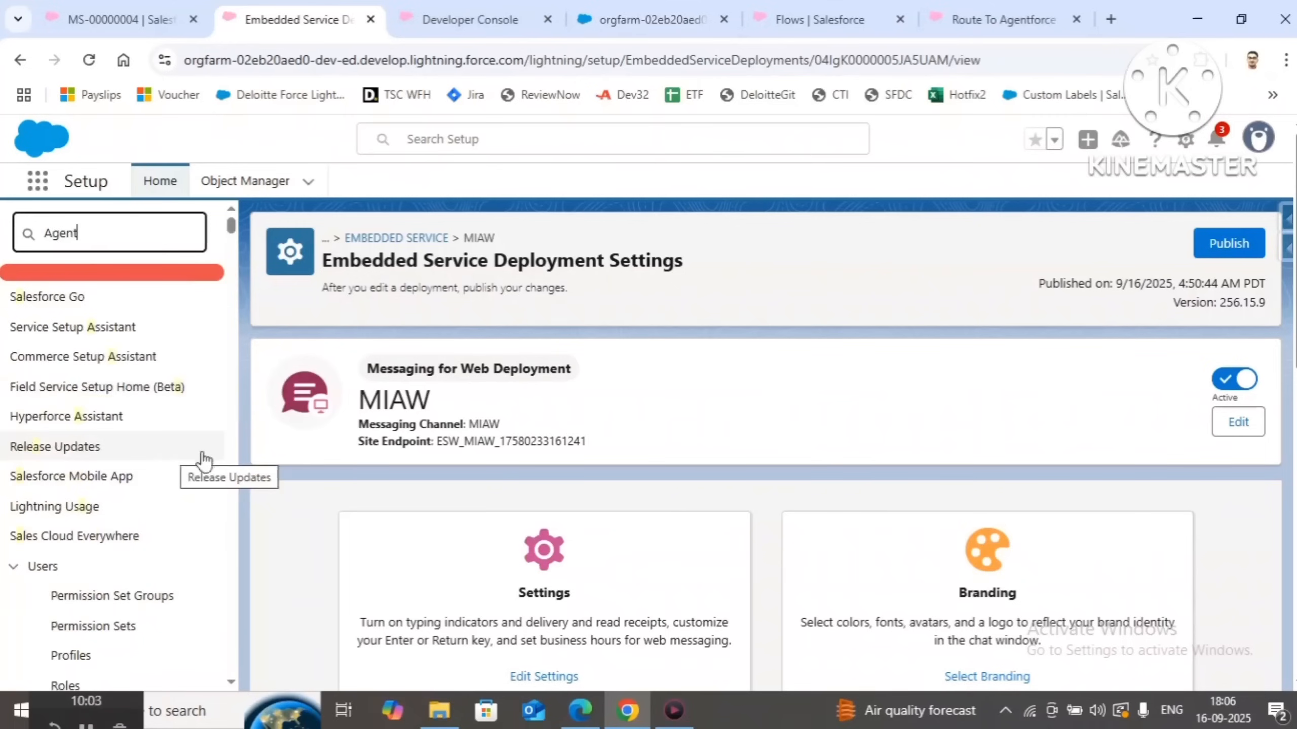
pyautogui.click(130, 555)
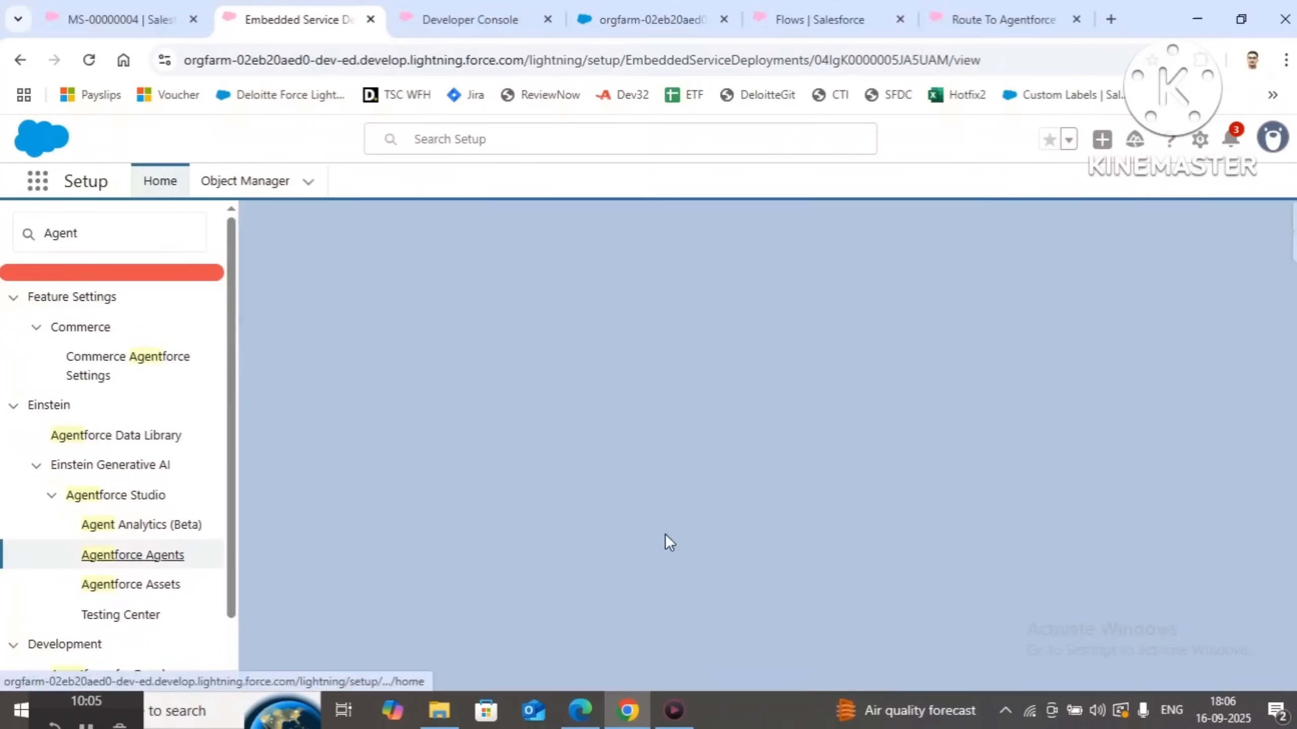
pyautogui.scroll(-4, 931, 439)
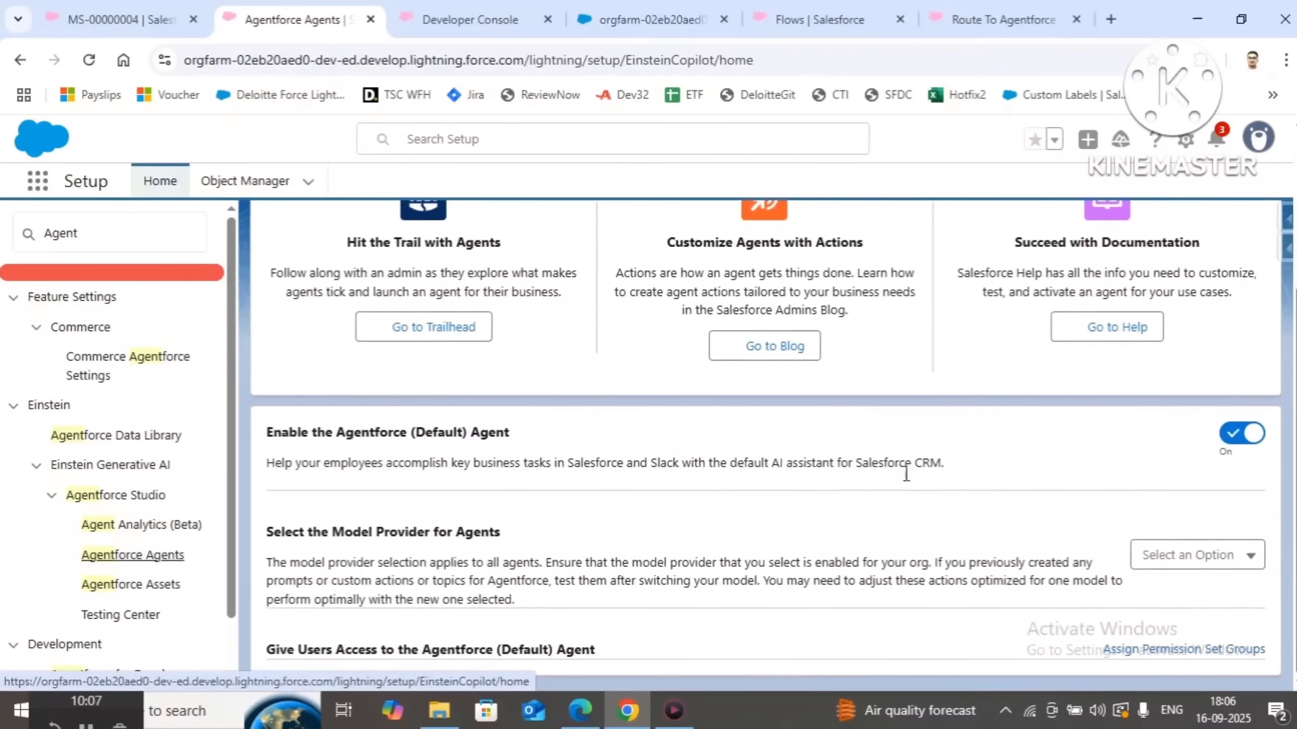
pyautogui.scroll(-5, 889, 507)
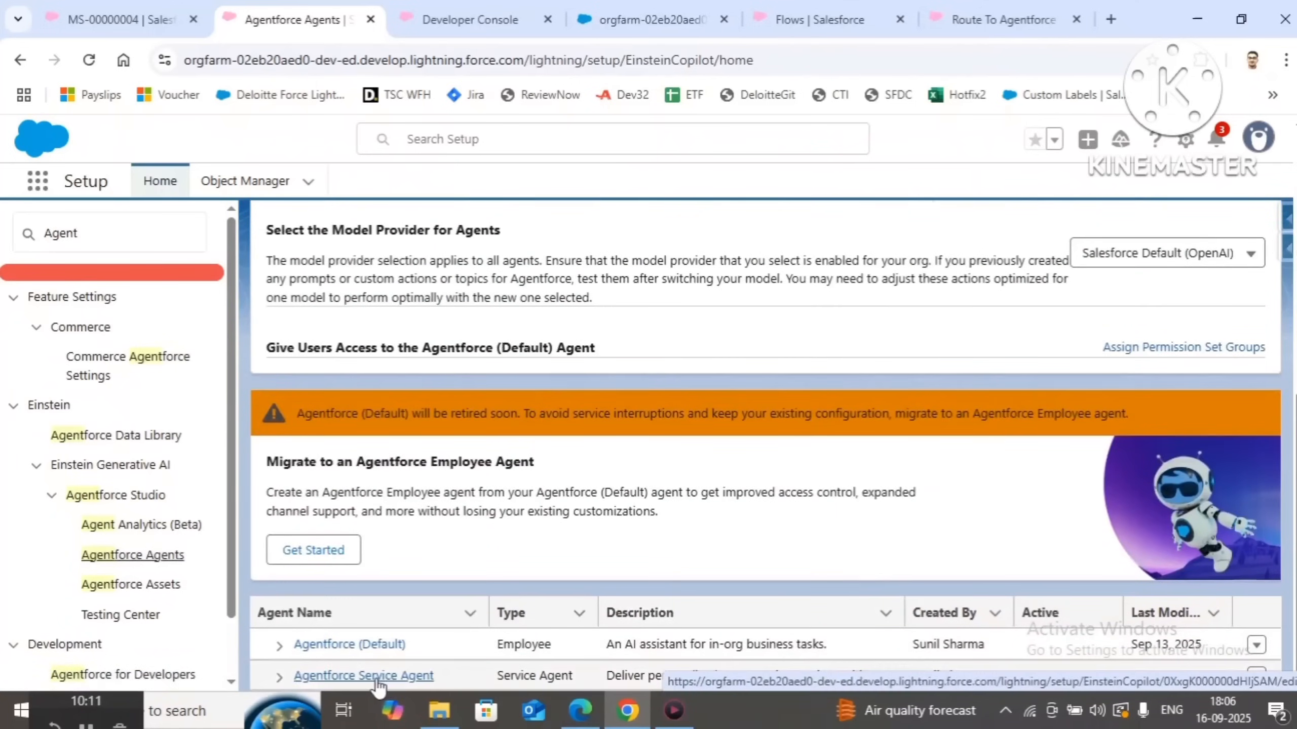
pyautogui.click(343, 677)
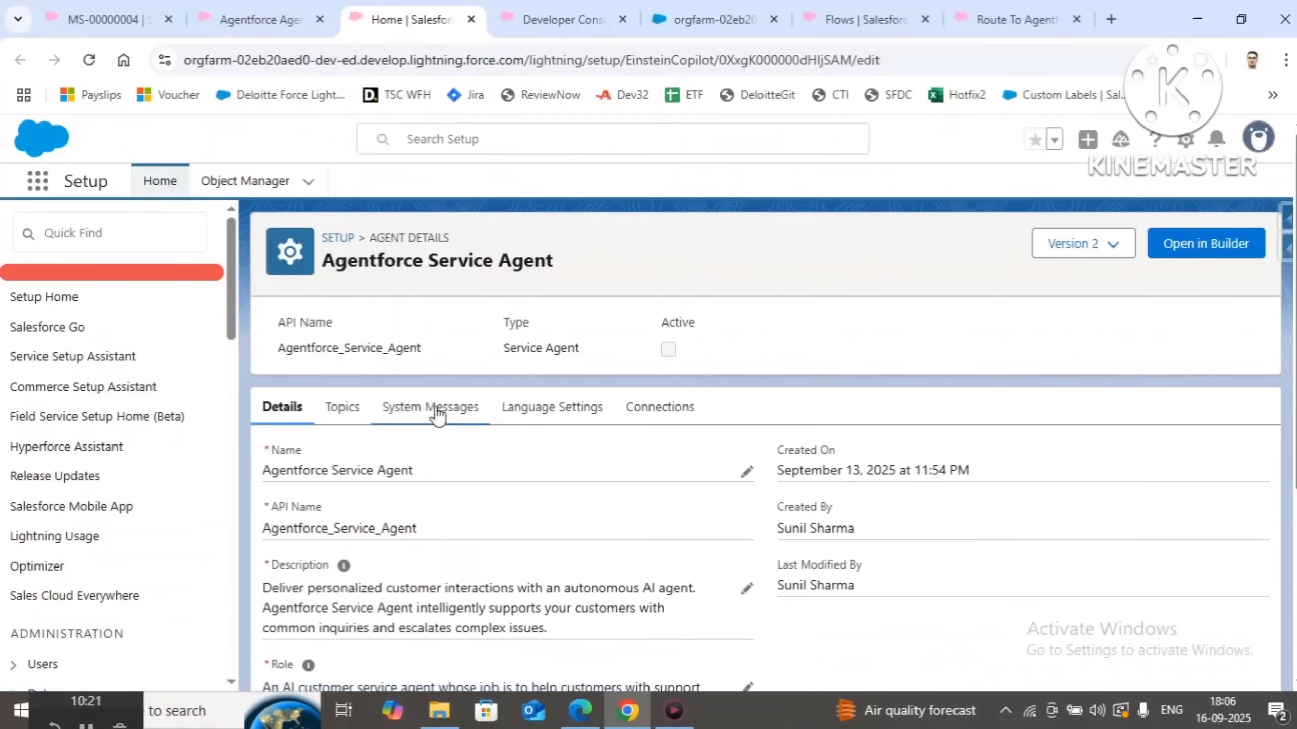
# Review the agent's welcome message under System Messages and switch the agent details to Version 1
pyautogui.click(431, 407)
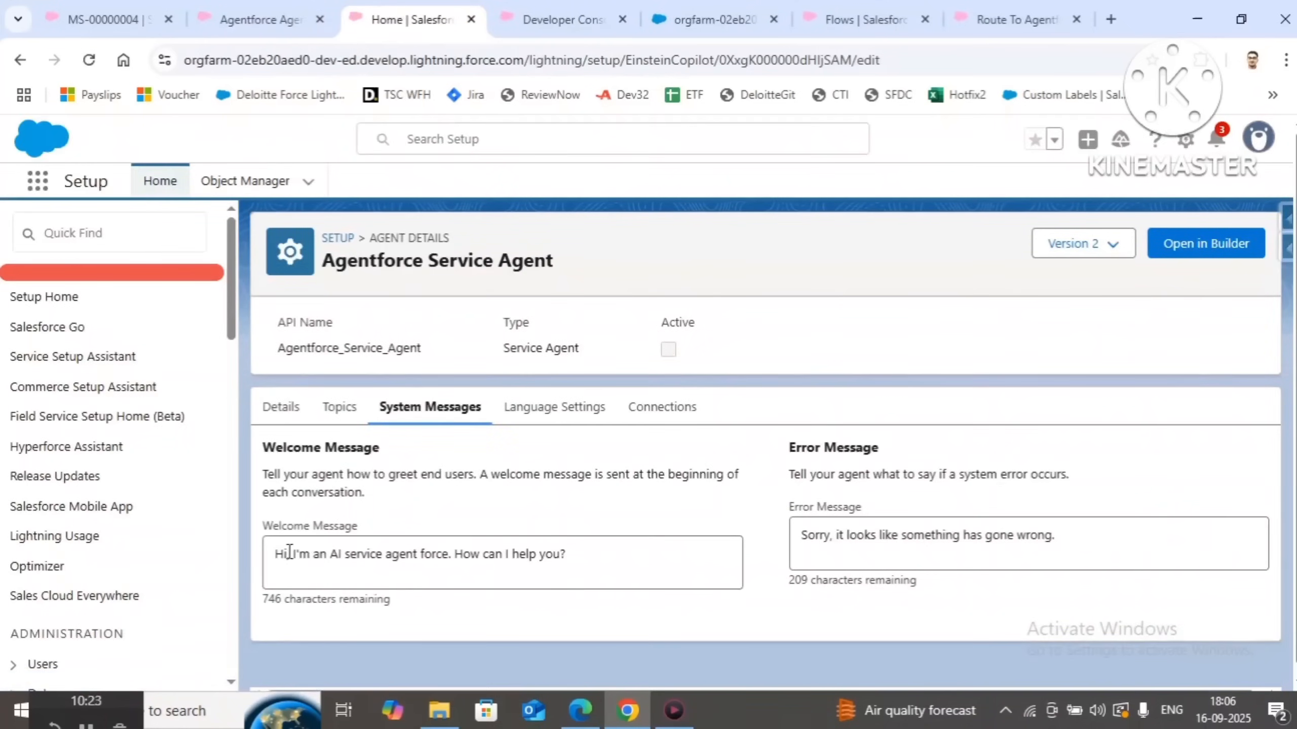
pyautogui.moveTo(288, 552); pyautogui.dragTo(563, 554)
pyautogui.click(1116, 244)
pyautogui.click(1027, 291)
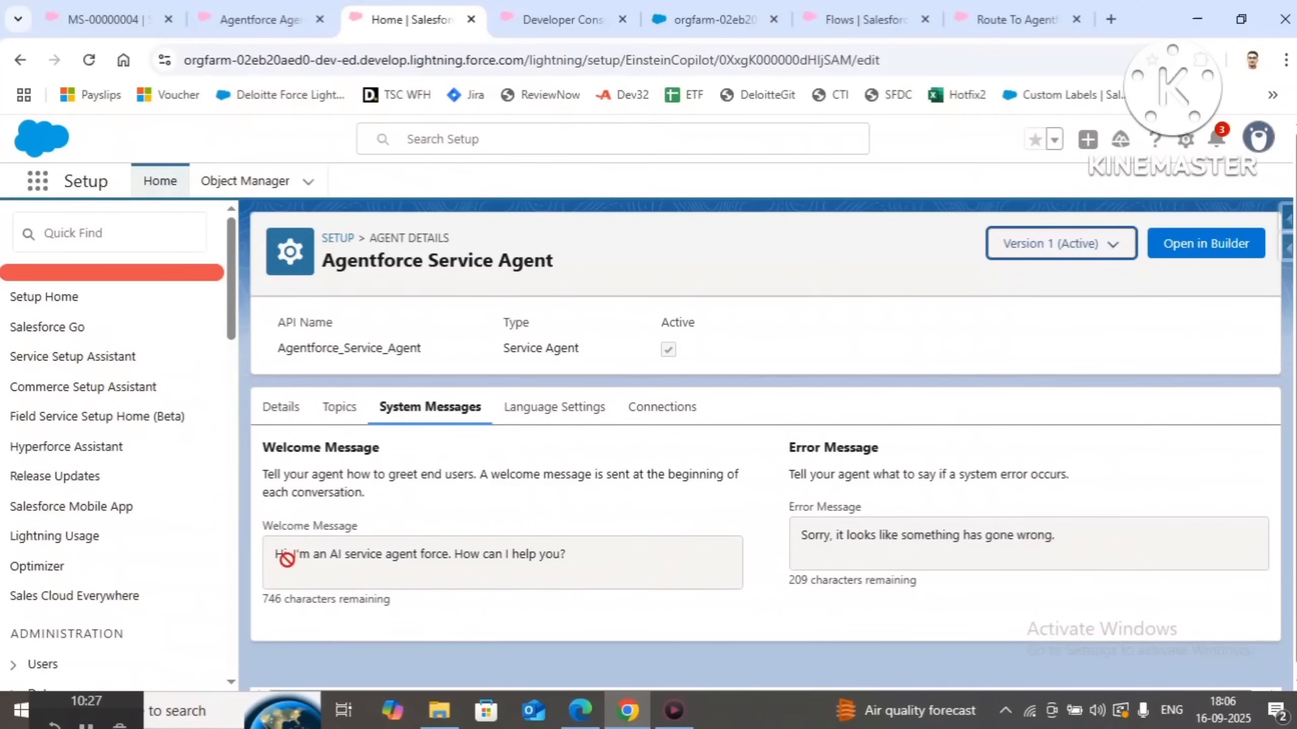
# Open Version 1 of the Agentforce Service Agent in Agentforce Builder and deactivate it
pyautogui.rightClick(1192, 258)
pyautogui.click(715, 361)
pyautogui.click(1200, 262)
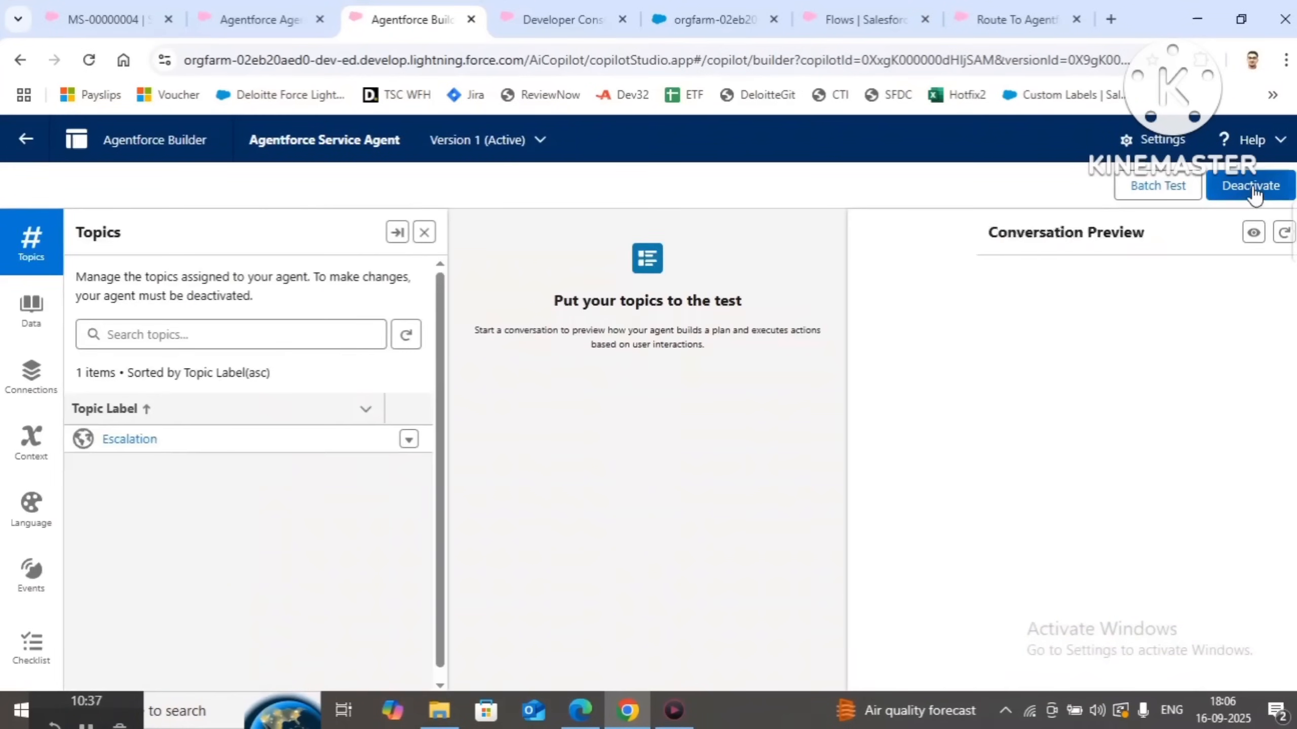
pyautogui.click(1252, 187)
pyautogui.click(692, 449)
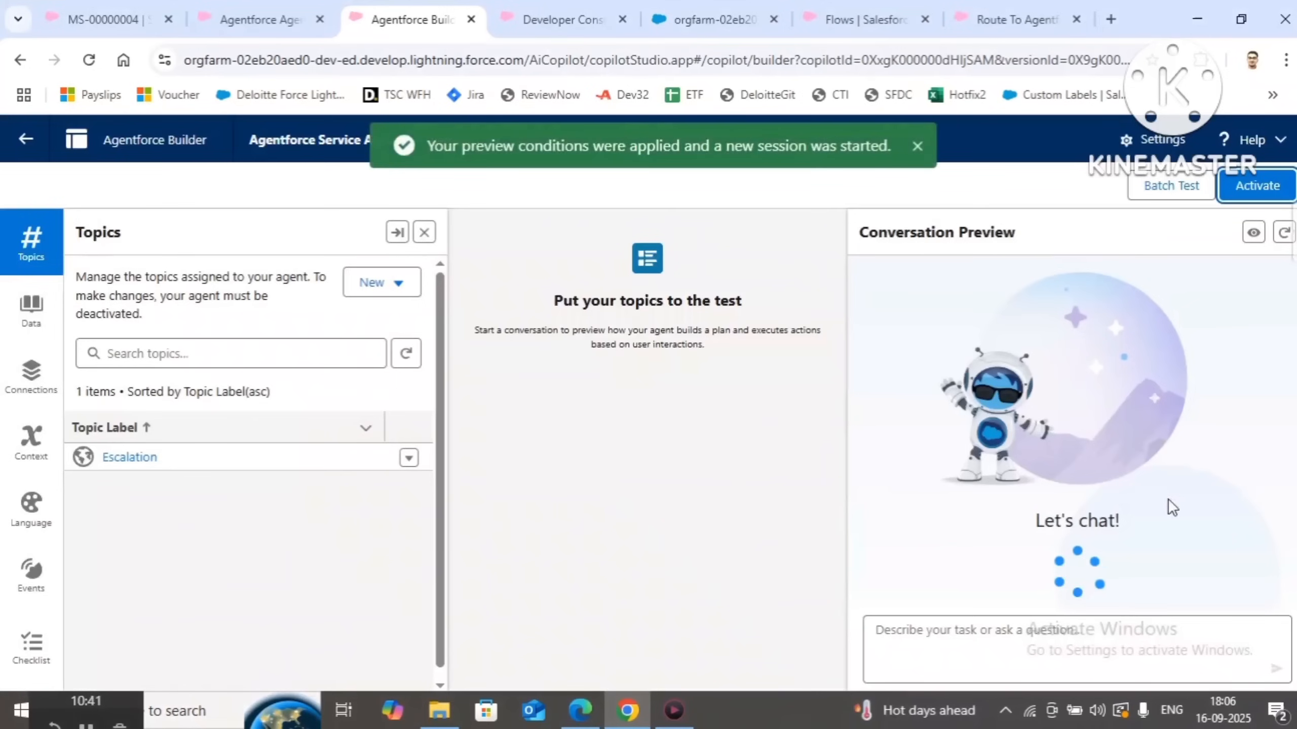
# Open the Messaging Session context variable of the agent to show its fields
pyautogui.click(30, 442)
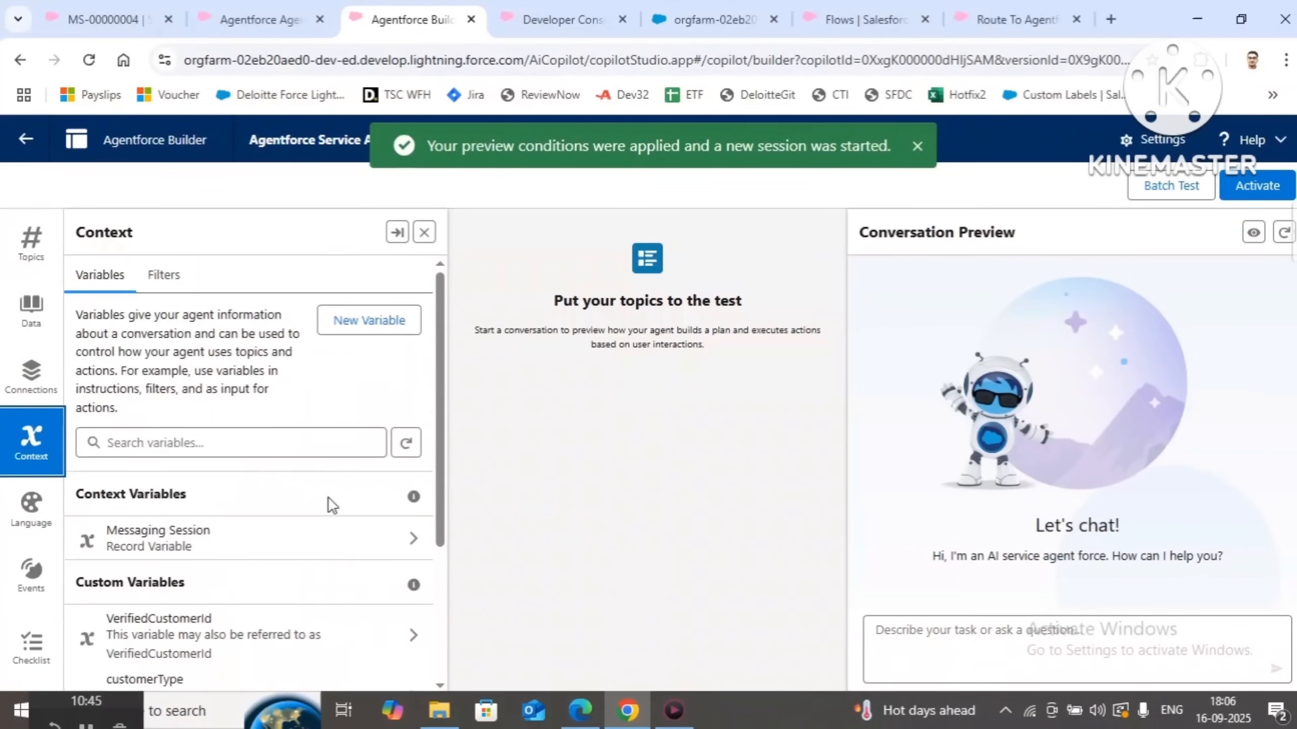
pyautogui.scroll(-3, 322, 317)
pyautogui.scroll(2, 324, 310)
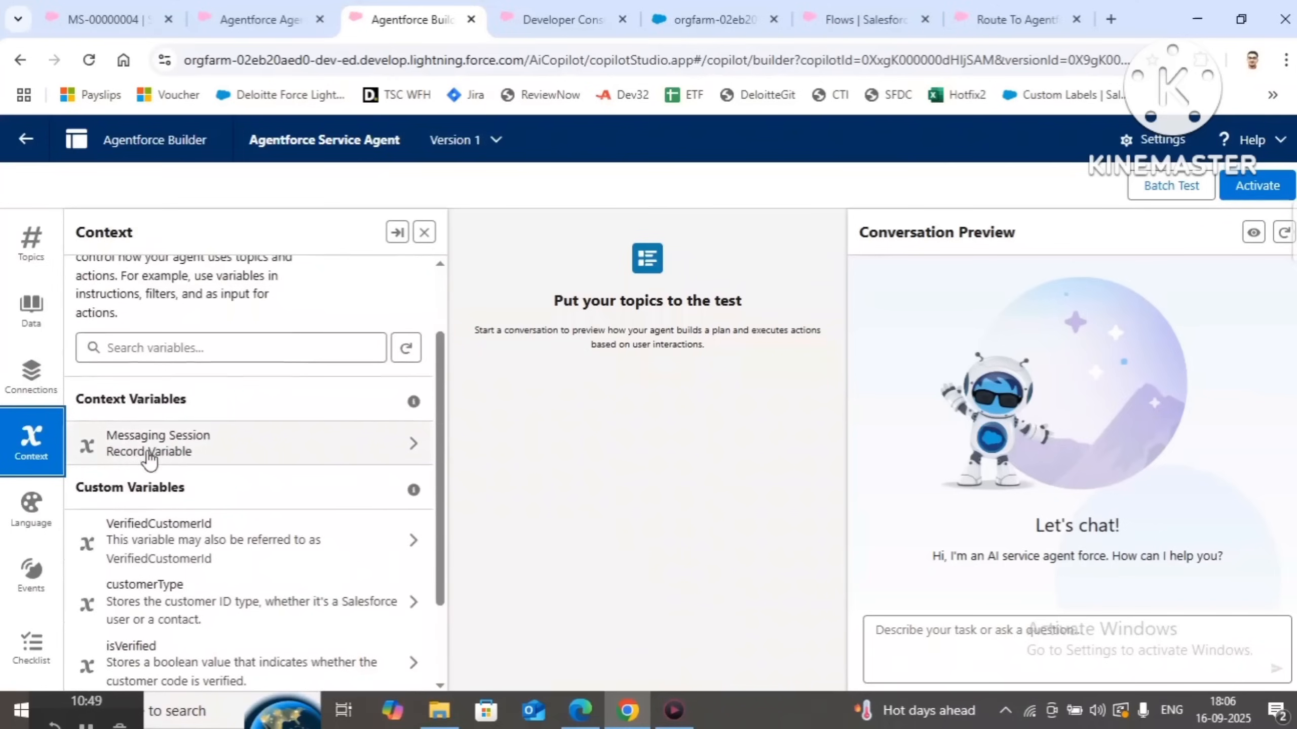
pyautogui.click(192, 450)
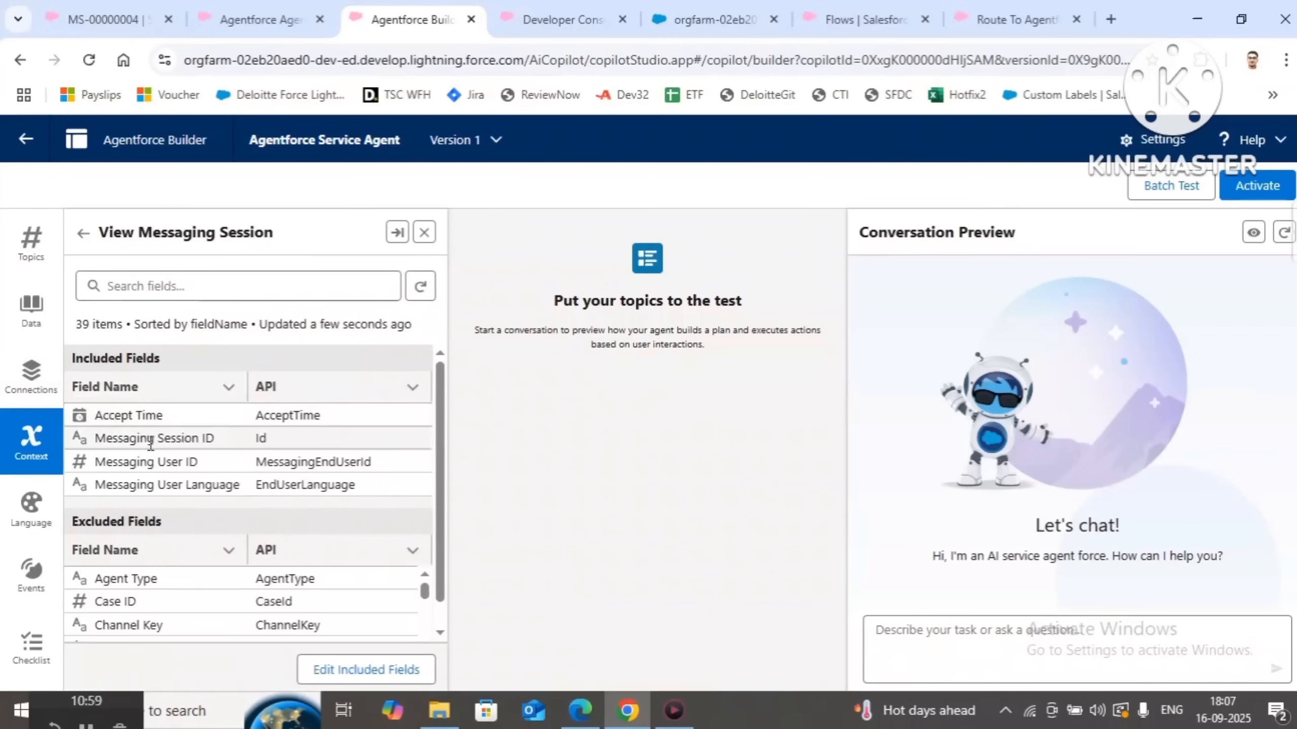
# Examine the included and excluded fields of the Messaging Session context variable
pyautogui.moveTo(107, 442); pyautogui.dragTo(189, 442)
pyautogui.moveTo(107, 463); pyautogui.dragTo(199, 462)
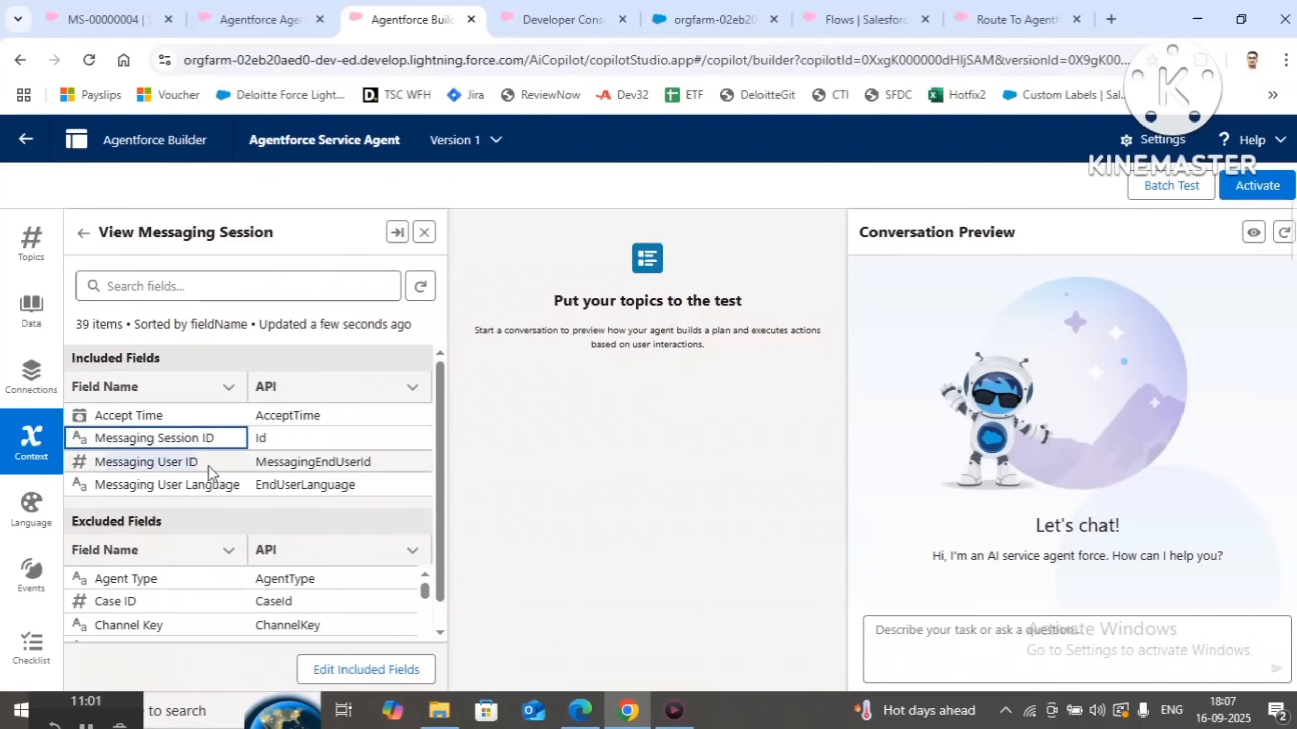
pyautogui.moveTo(107, 484); pyautogui.dragTo(237, 484)
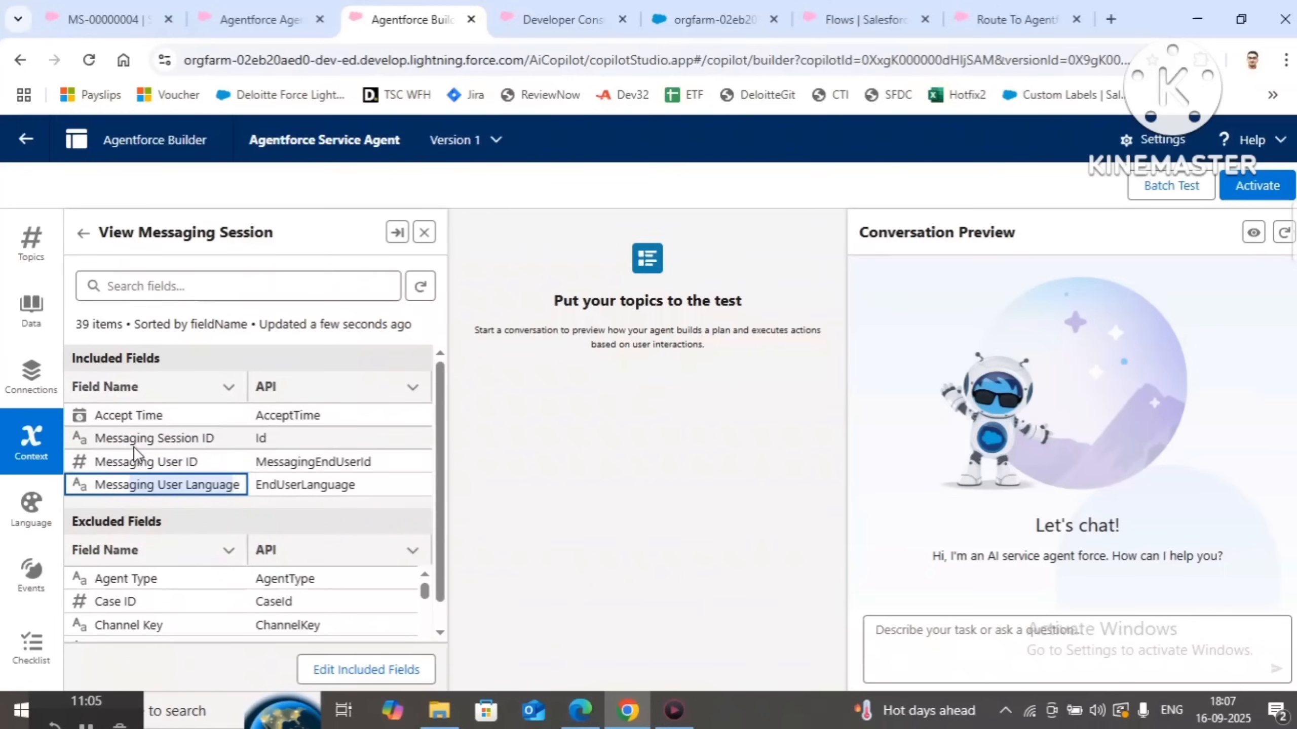
pyautogui.scroll(-1, 208, 463)
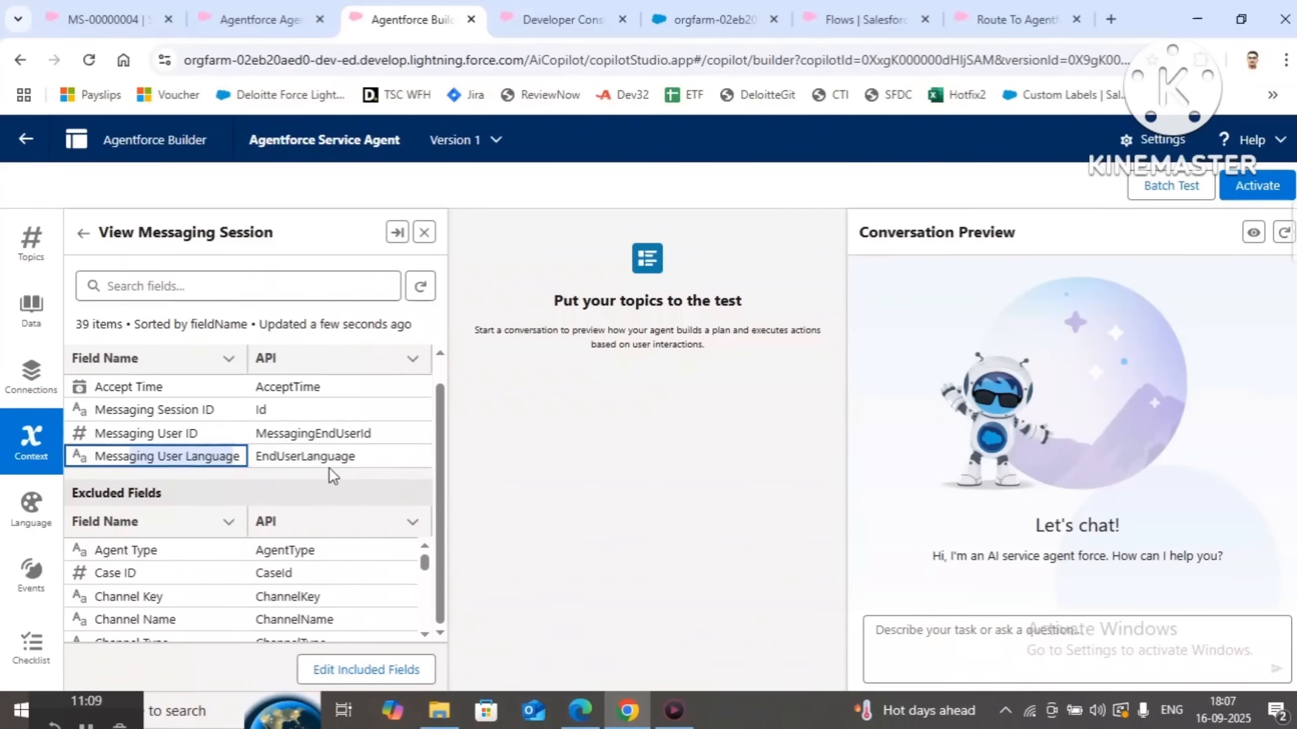
pyautogui.scroll(-3, 353, 572)
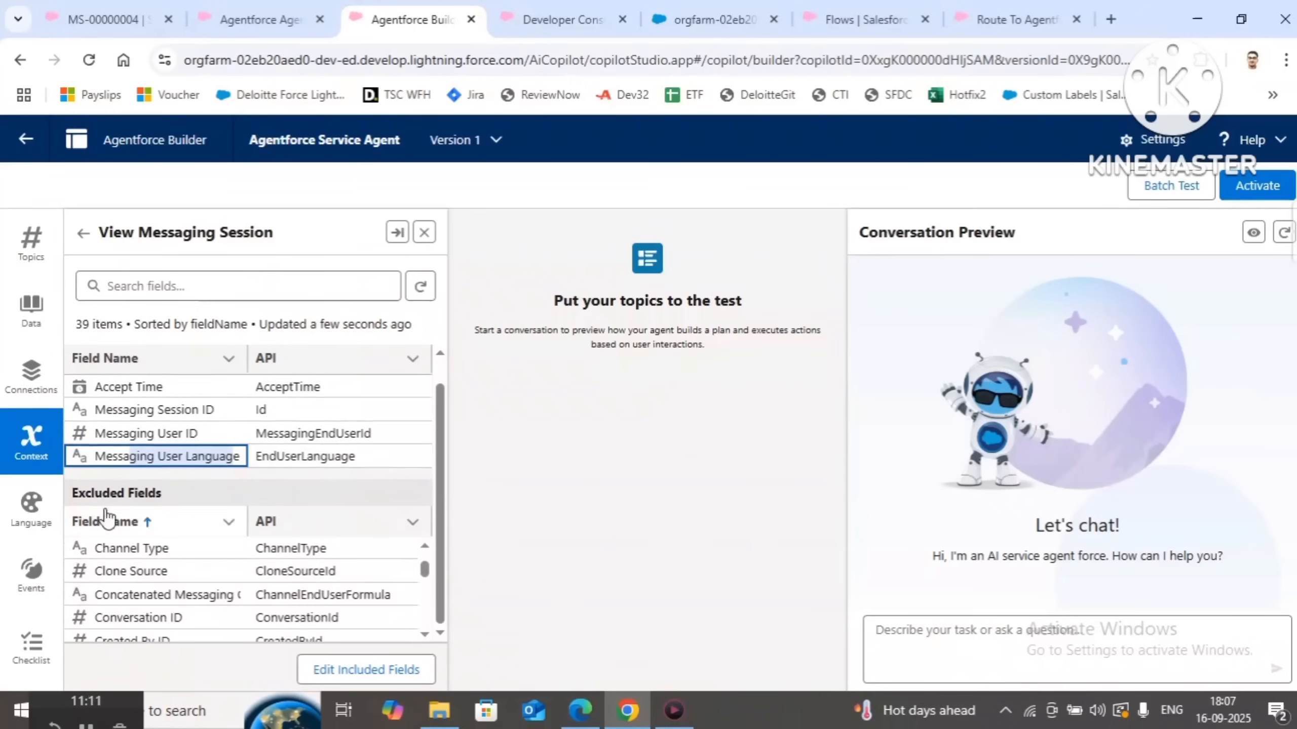
pyautogui.click(76, 493)
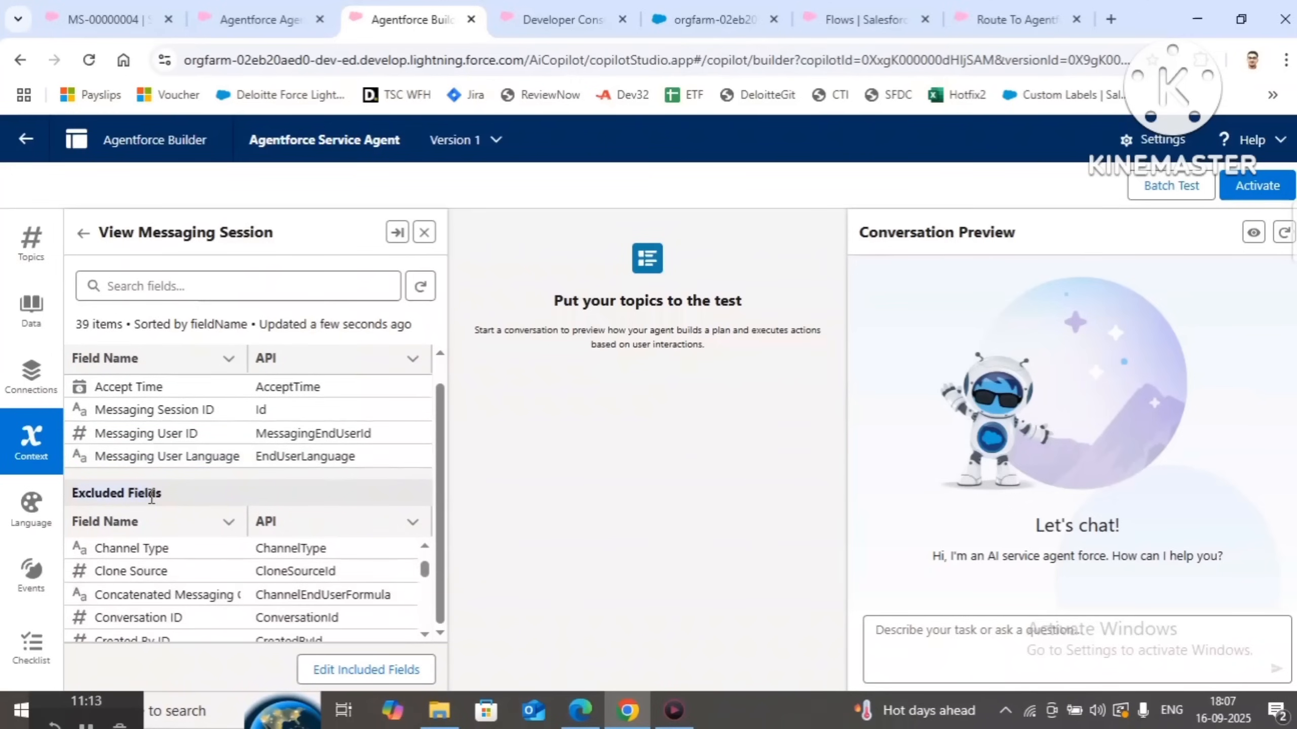
pyautogui.scroll(1, 231, 414)
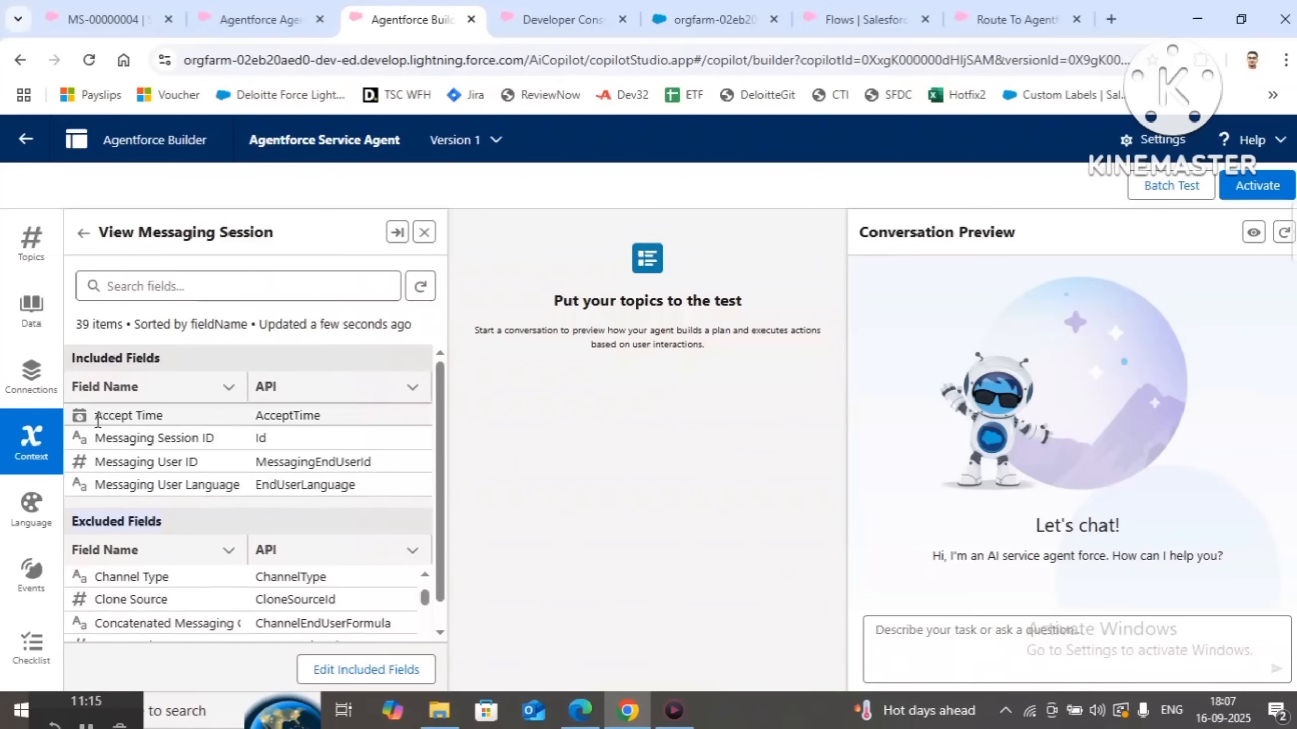
pyautogui.moveTo(165, 415); pyautogui.dragTo(166, 416)
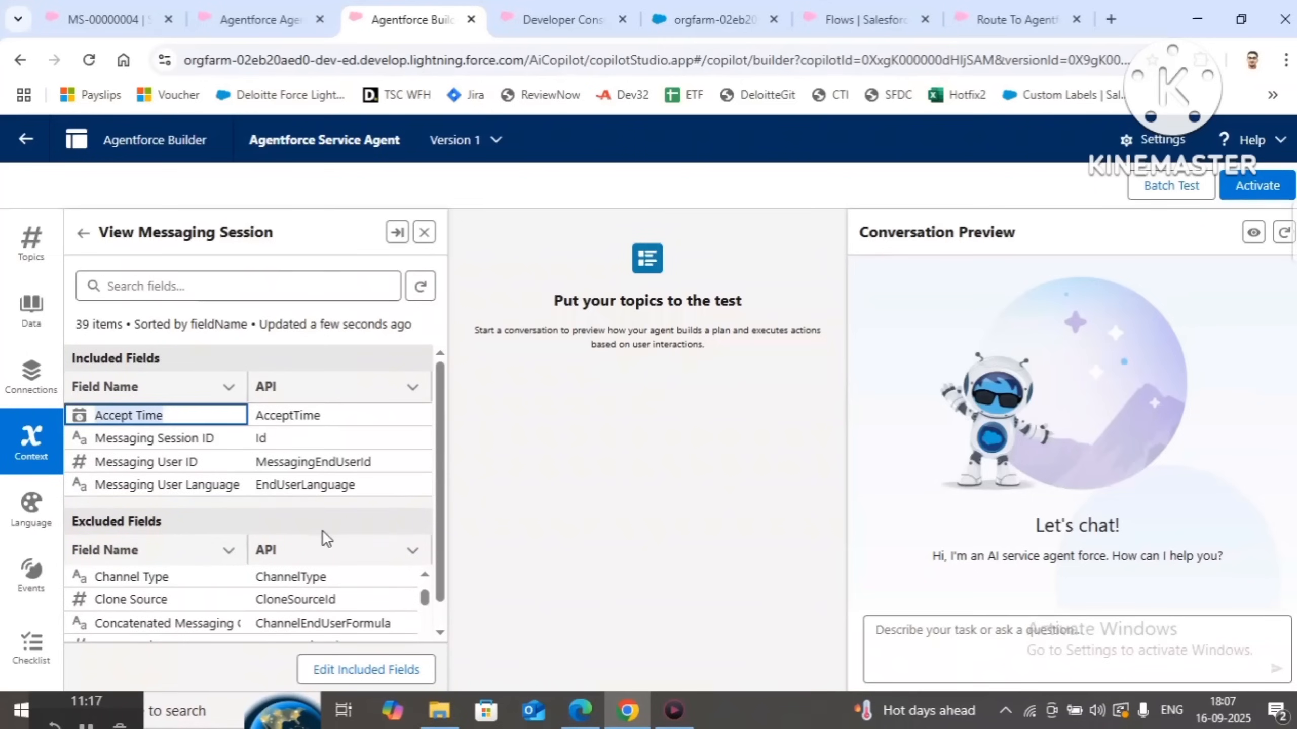
pyautogui.scroll(-1, 327, 536)
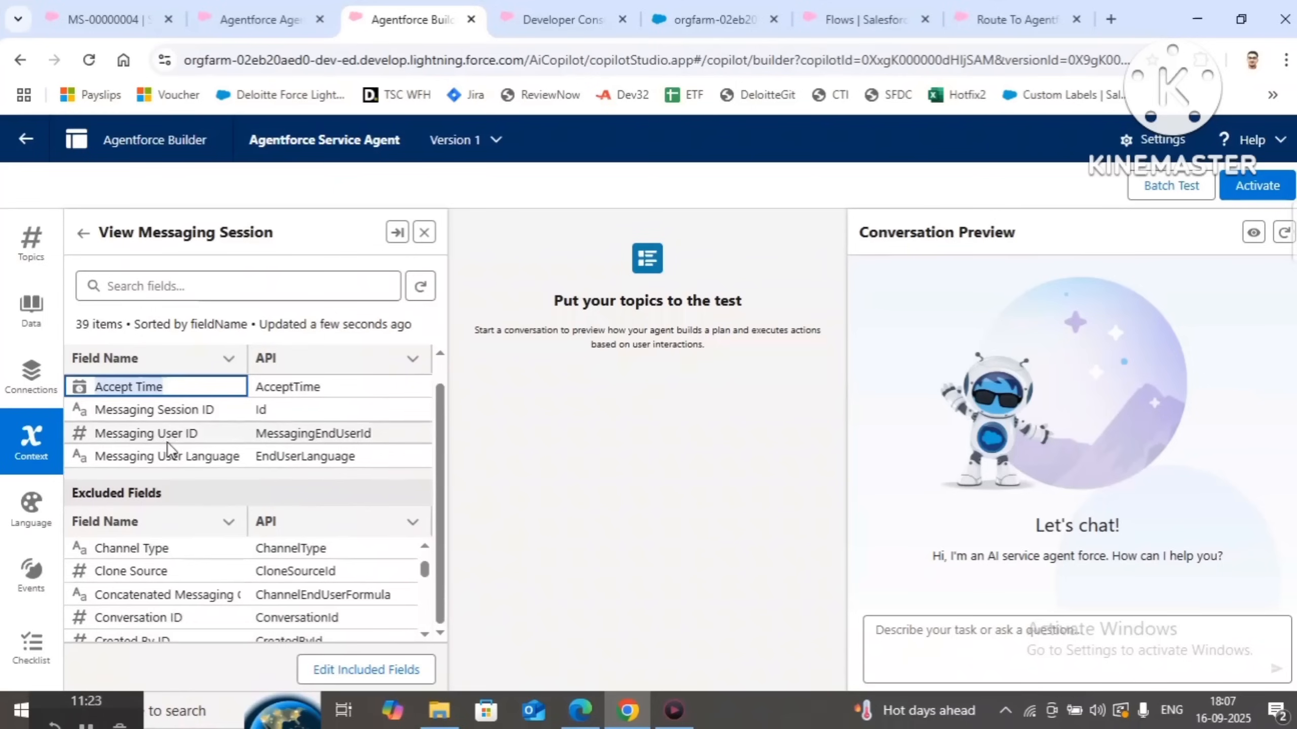
# Add the First Name field (First_Name__c) to the included fields of the Messaging Session context variable and save
pyautogui.scroll(-3, 244, 575)
pyautogui.scroll(-1, 243, 575)
pyautogui.moveTo(100, 591); pyautogui.dragTo(154, 594)
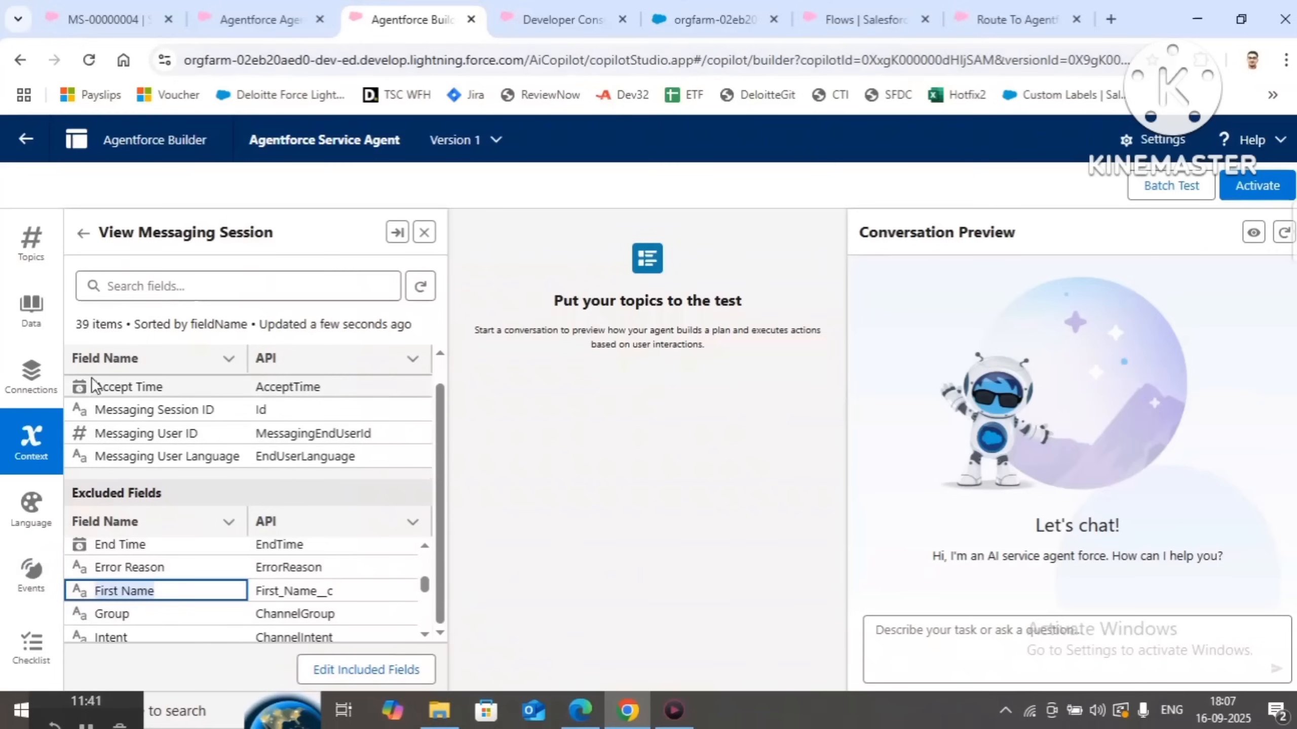
pyautogui.scroll(1, 79, 408)
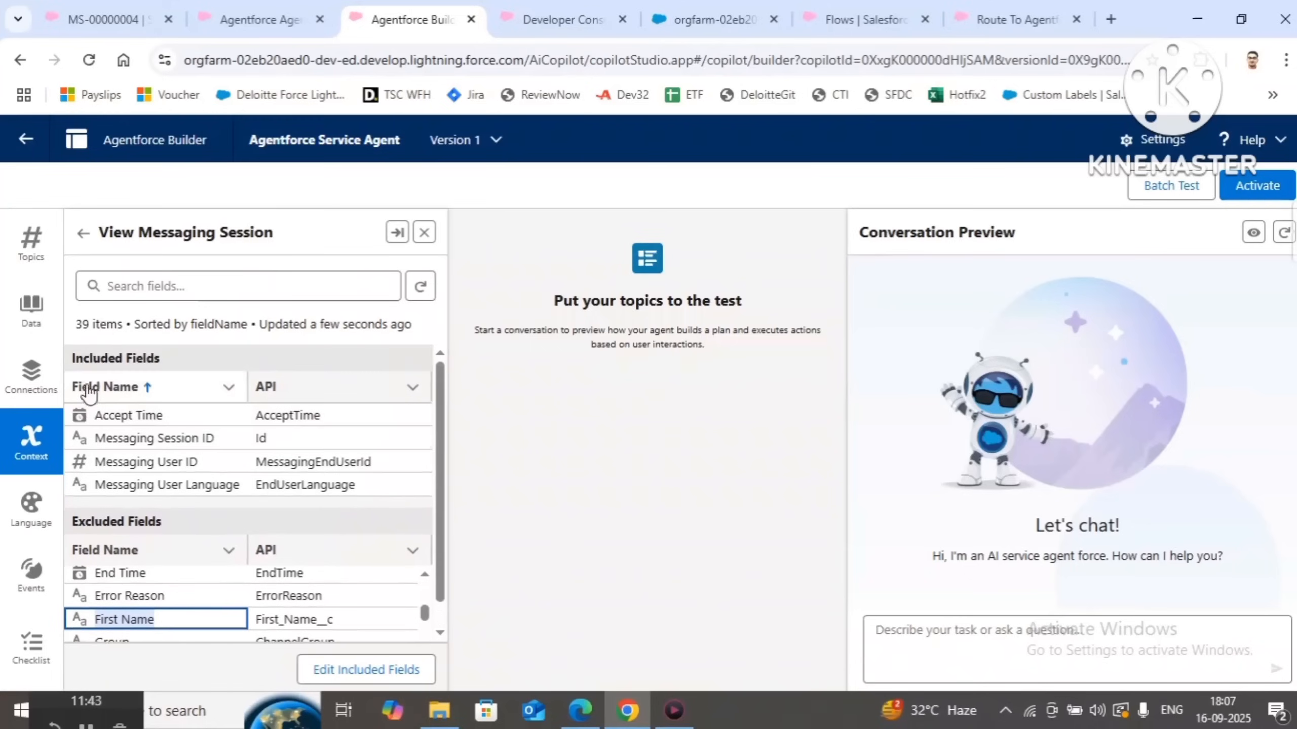
pyautogui.scroll(-1, 163, 471)
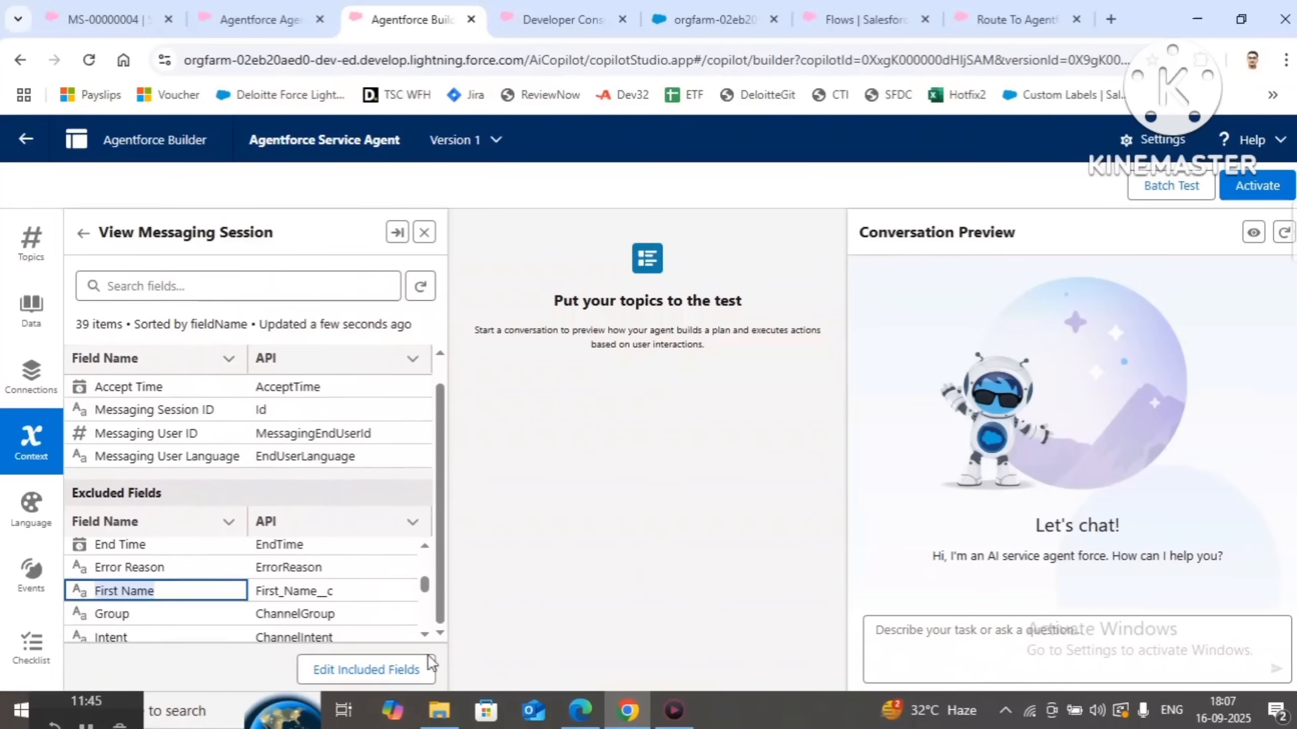
pyautogui.click(343, 679)
pyautogui.scroll(-4, 347, 602)
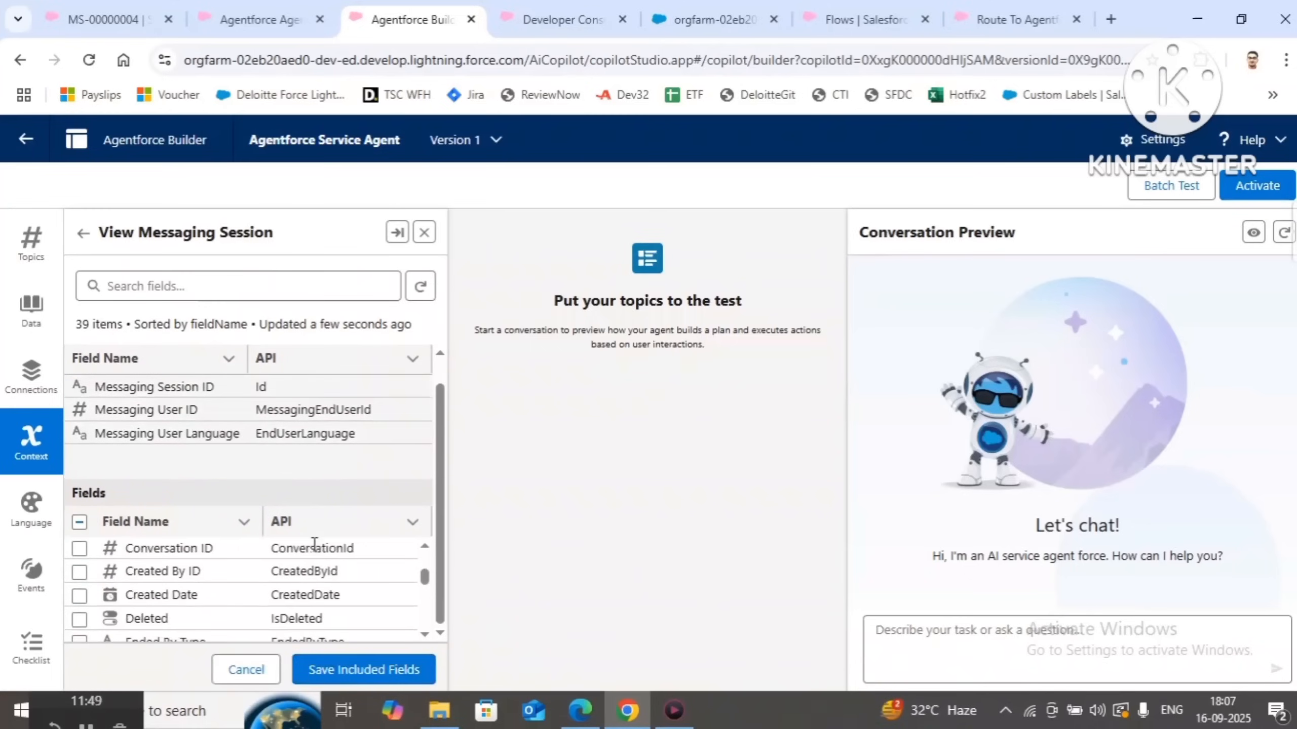
pyautogui.scroll(-2, 315, 550)
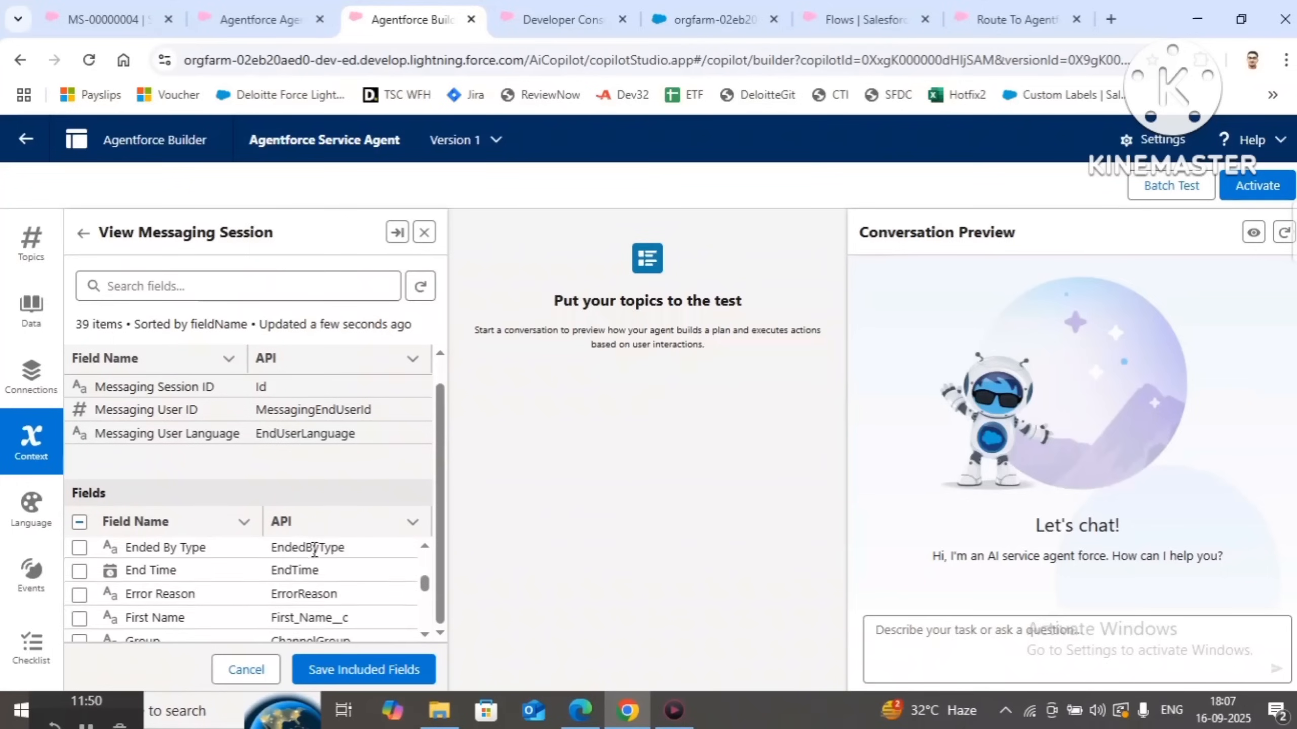
pyautogui.click(79, 618)
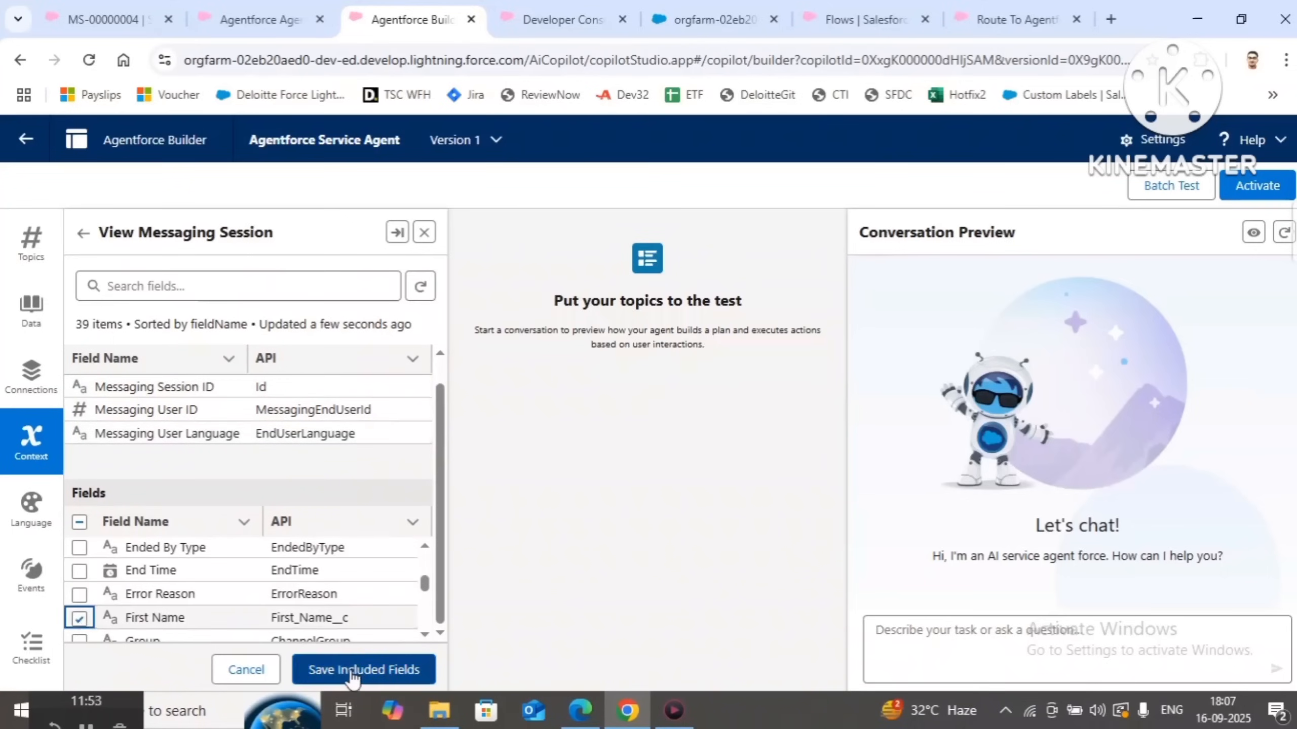
pyautogui.click(349, 673)
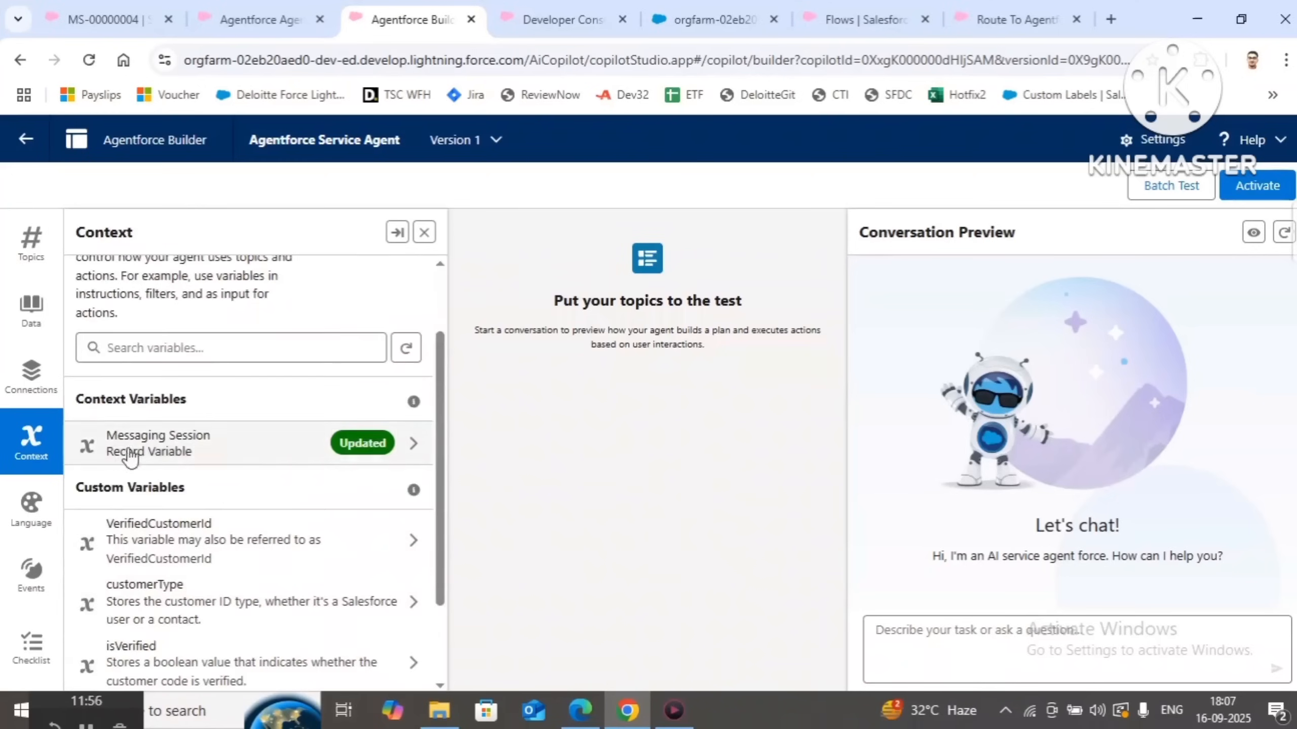
# Reopen the Messaging Session context variable and check the First Name entry and its API name among the included fields
pyautogui.click(198, 450)
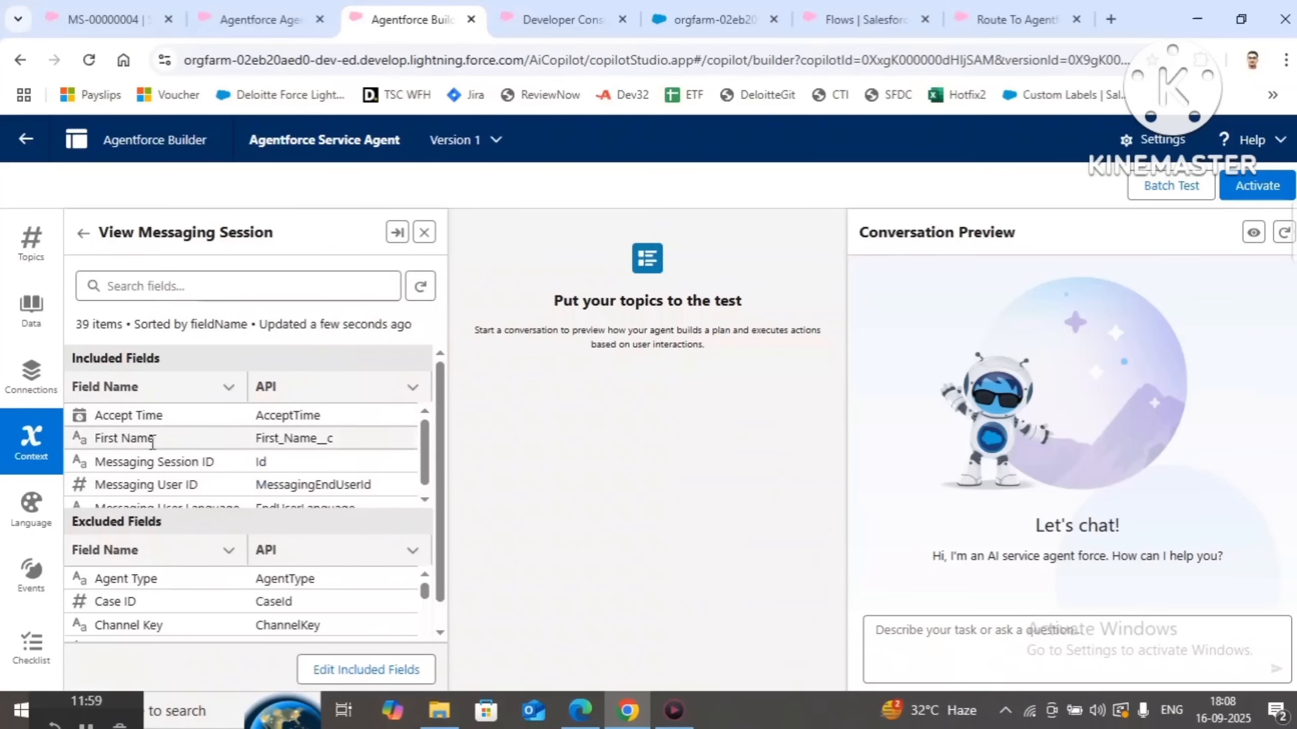
pyautogui.moveTo(94, 444); pyautogui.dragTo(358, 448)
pyautogui.click(342, 445)
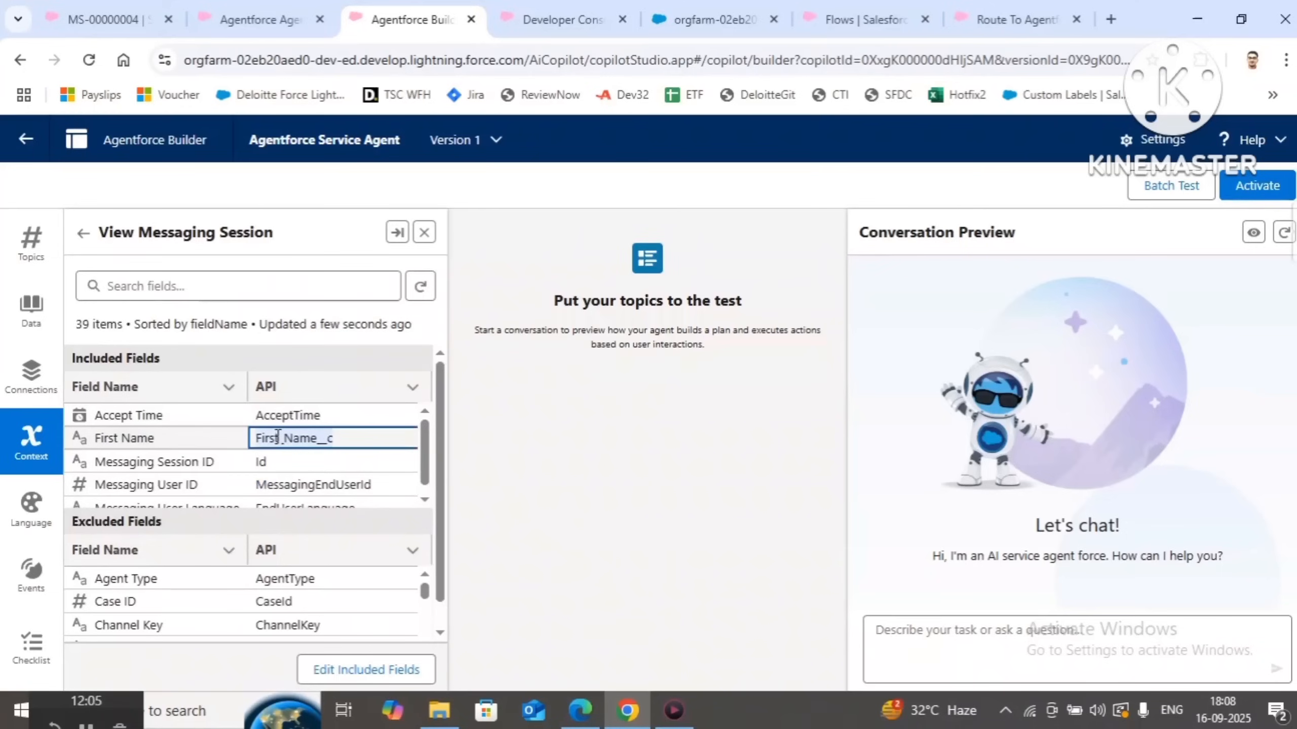
# Return to the Agentforce Agents setup page and open the system messages of the Agentforce Service Agent
pyautogui.click(25, 140)
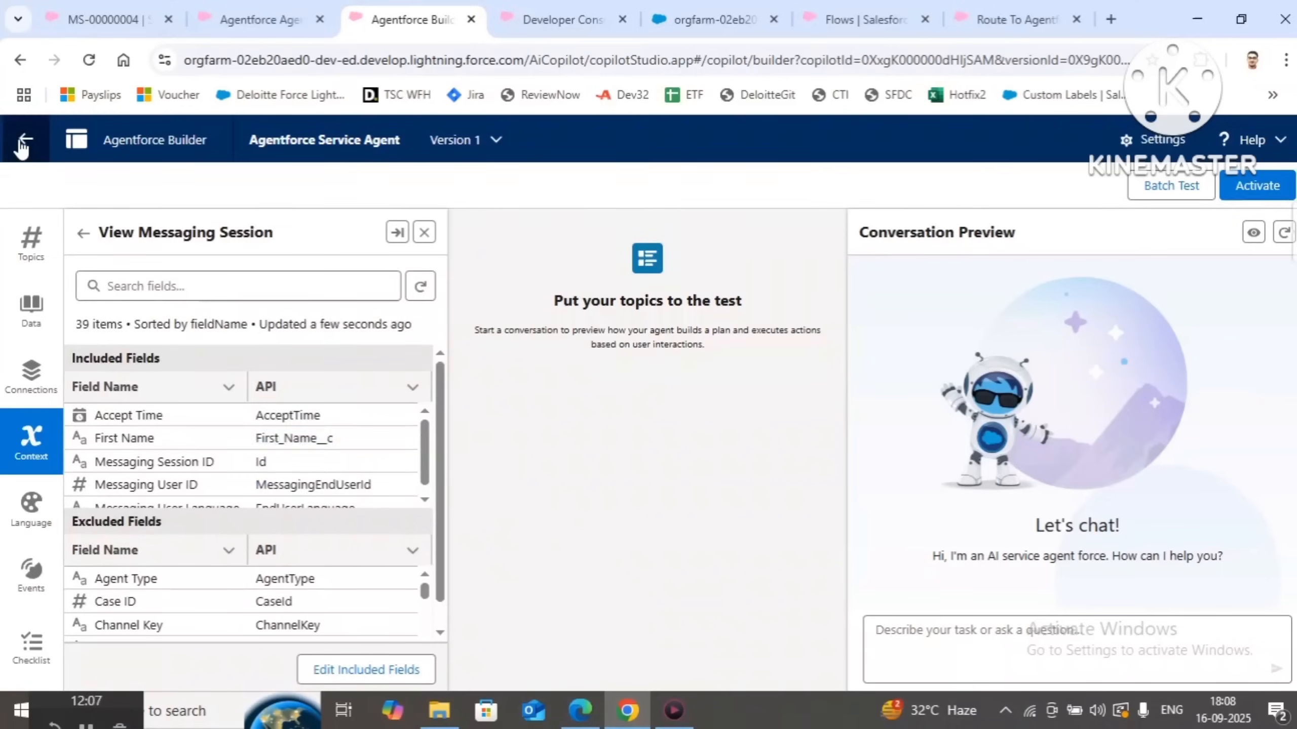
pyautogui.click(736, 180)
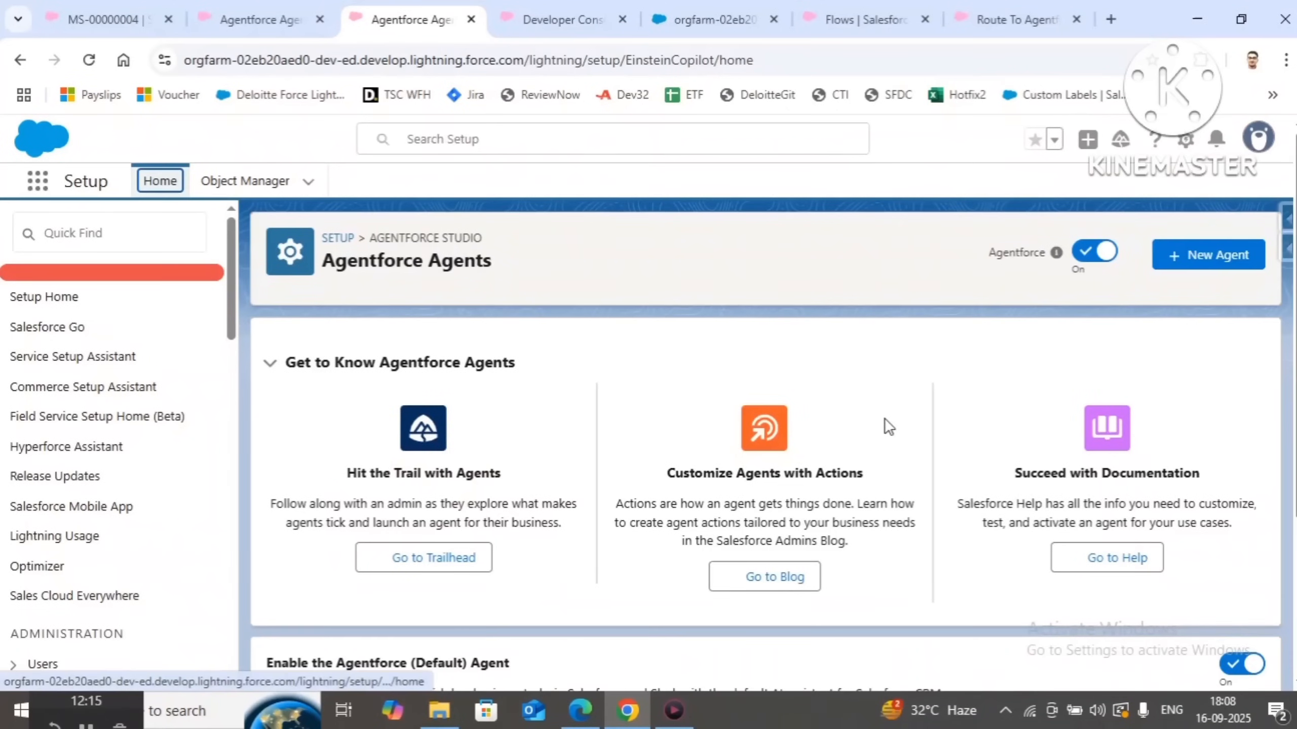
pyautogui.scroll(-4, 664, 510)
pyautogui.scroll(-1, 513, 571)
pyautogui.scroll(-5, 512, 571)
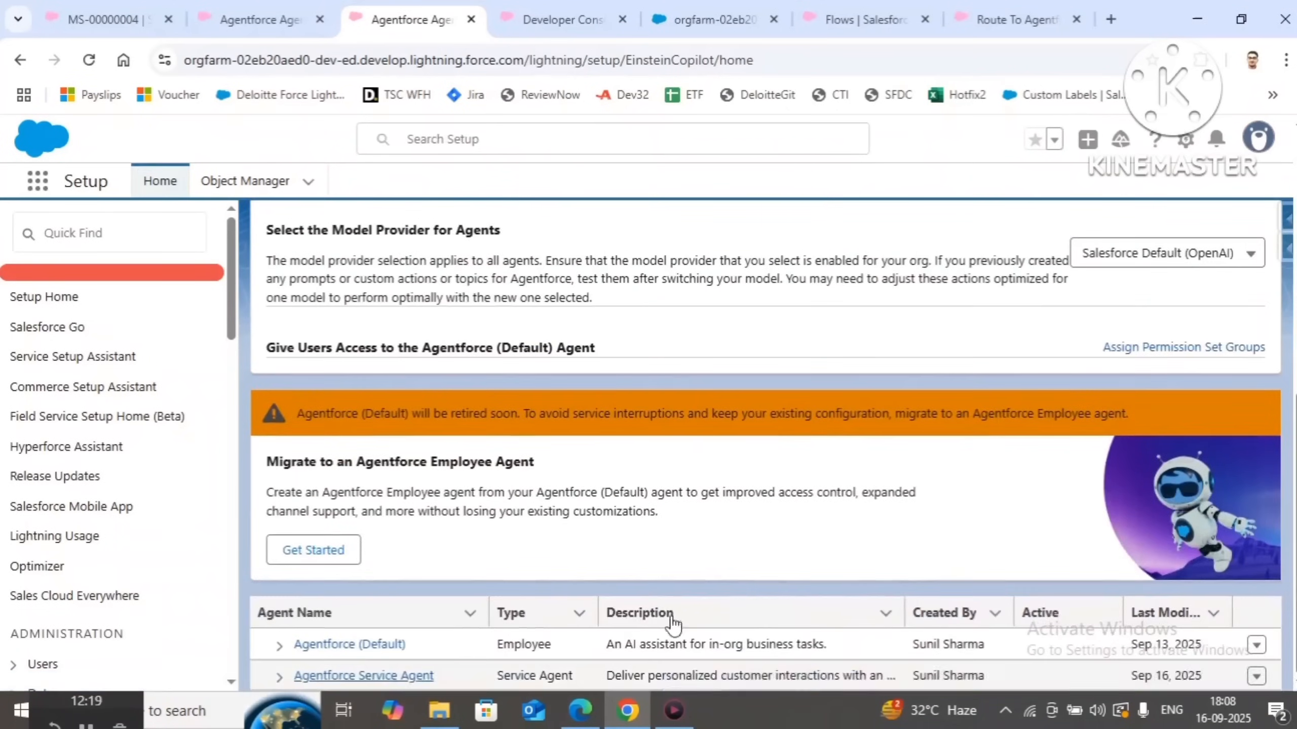
pyautogui.click(584, 647)
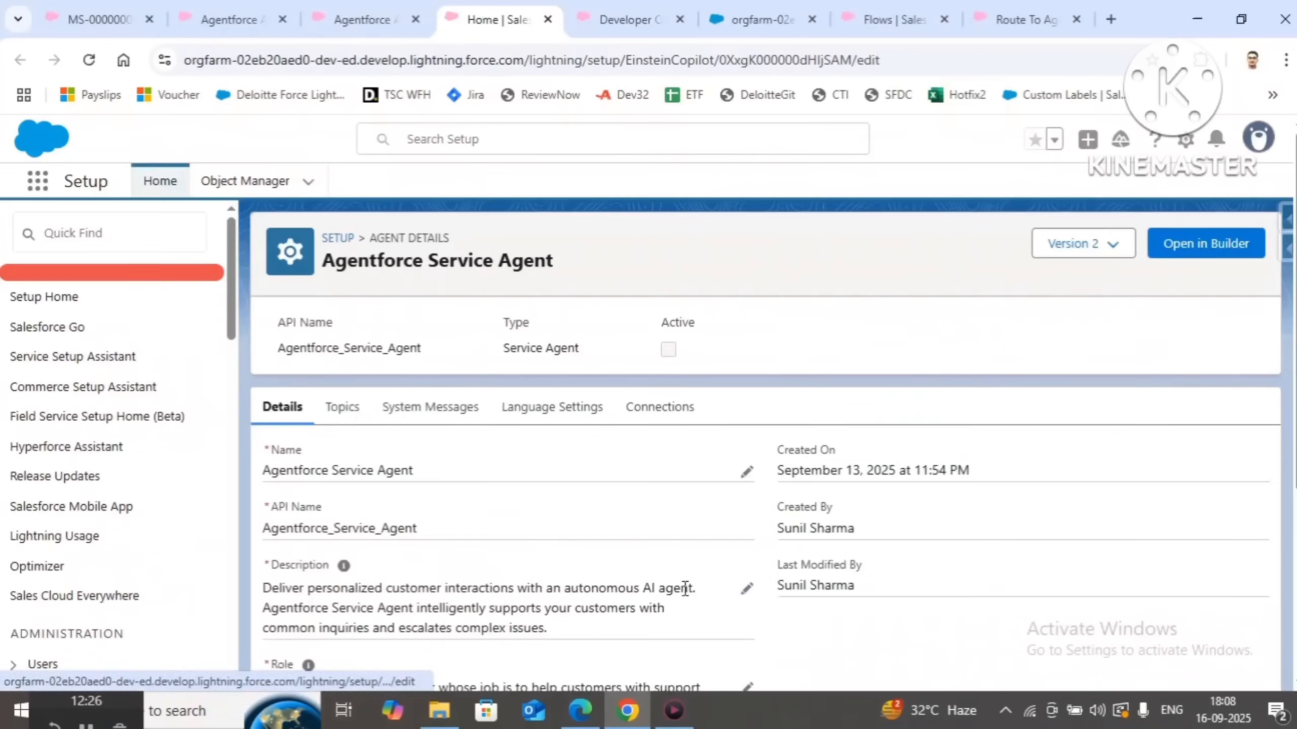
pyautogui.click(460, 409)
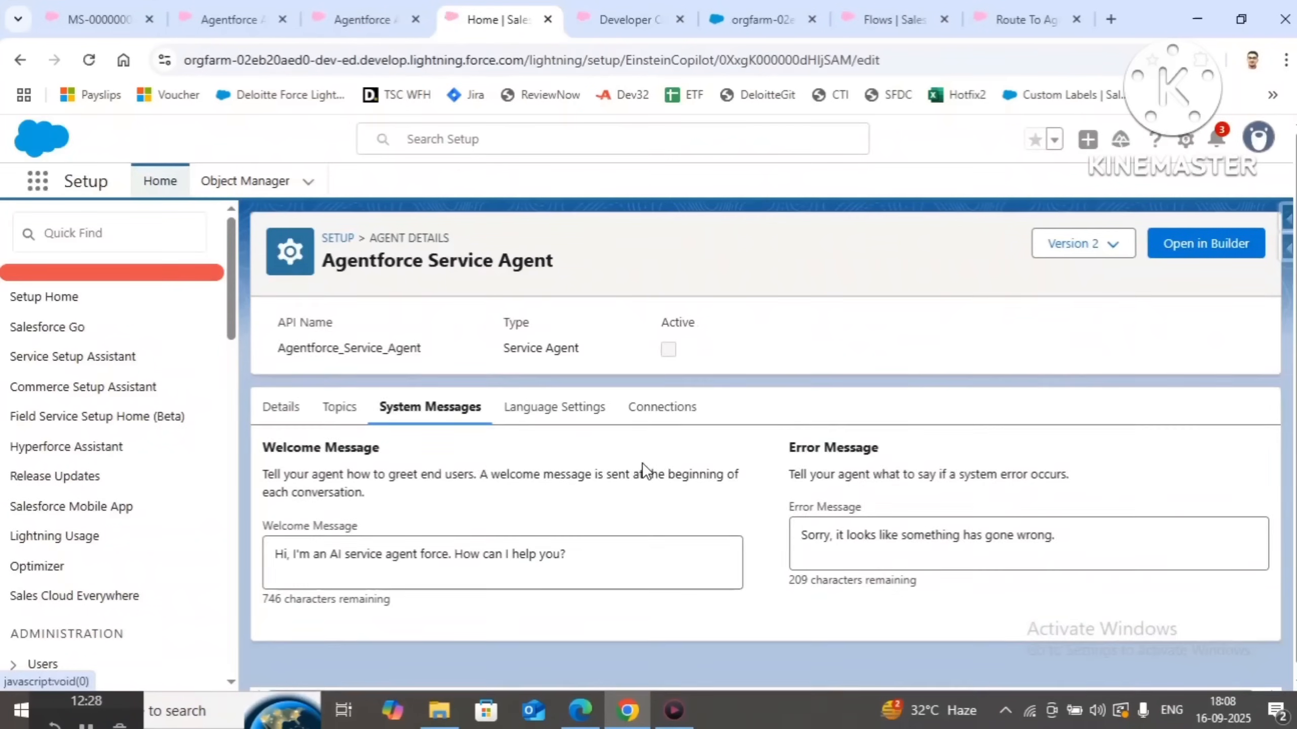
# Insert the merge field {!$Context.First_Name} after "Hi," in the agent's welcome message
pyautogui.click(291, 541)
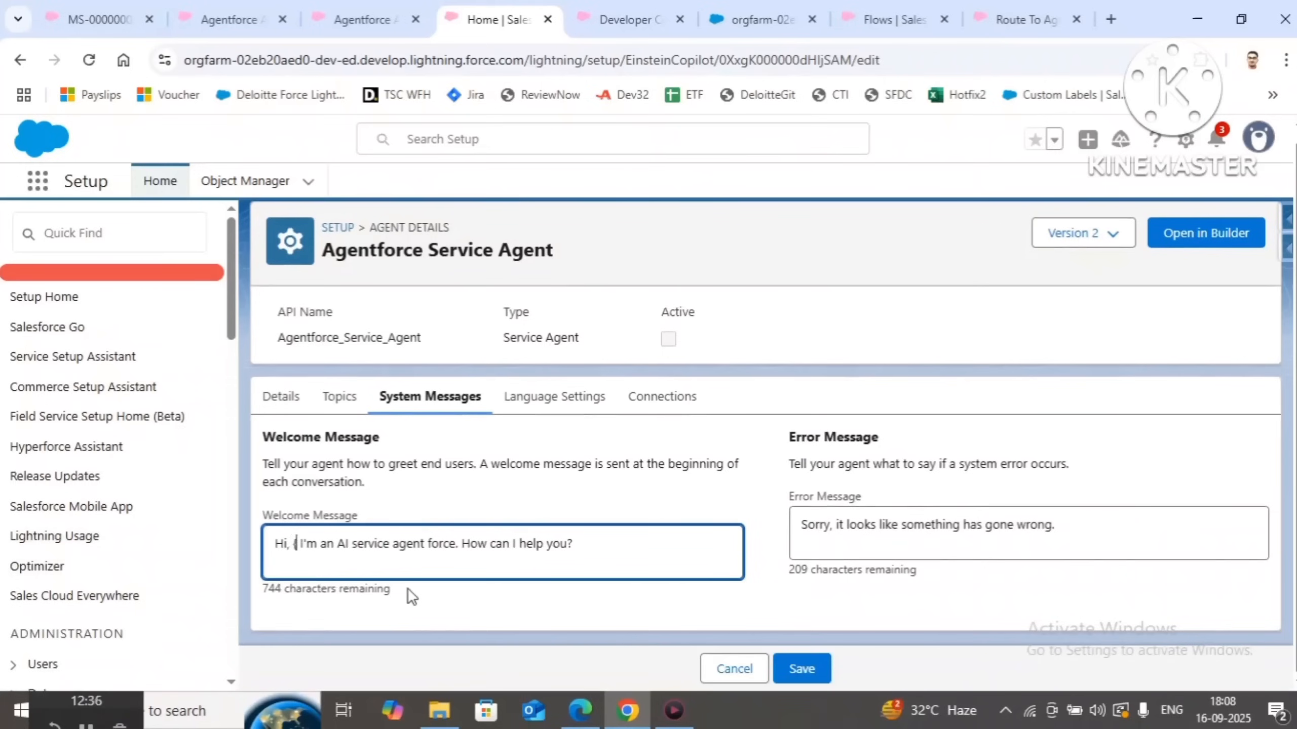
pyautogui.write('!')
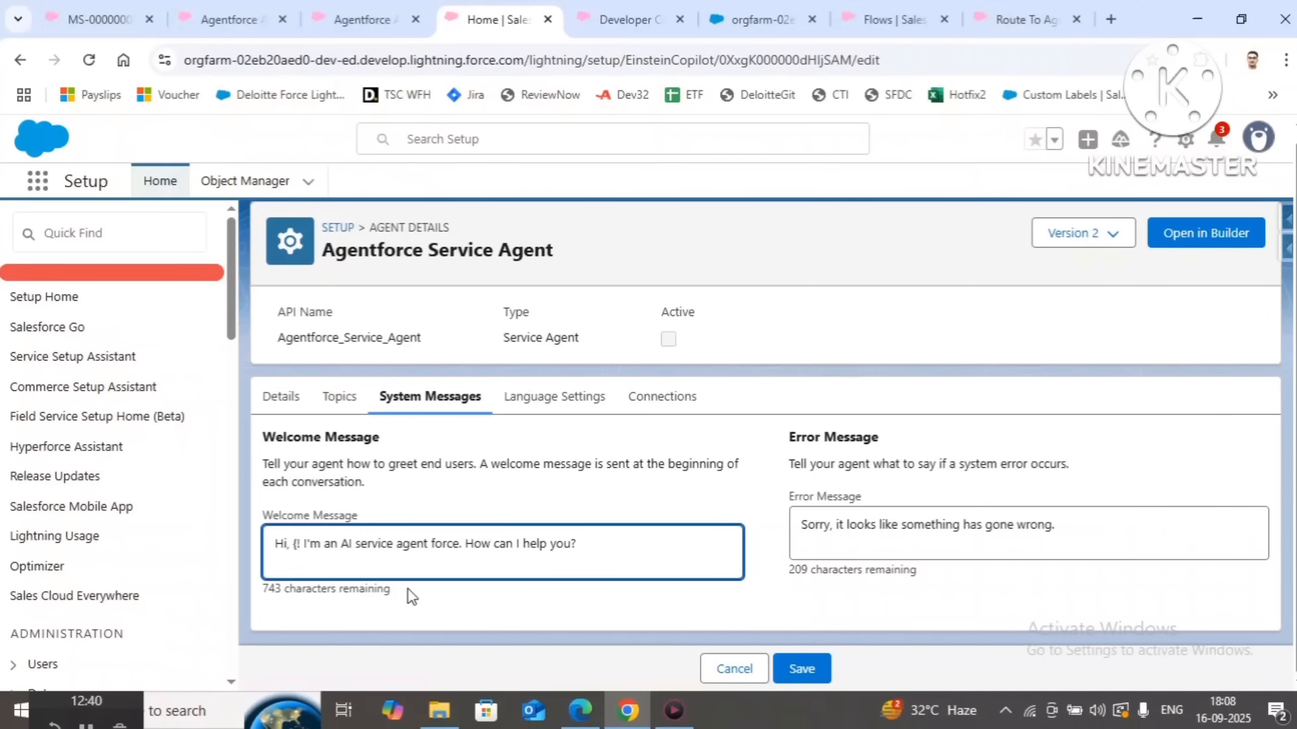
pyautogui.write('Co')
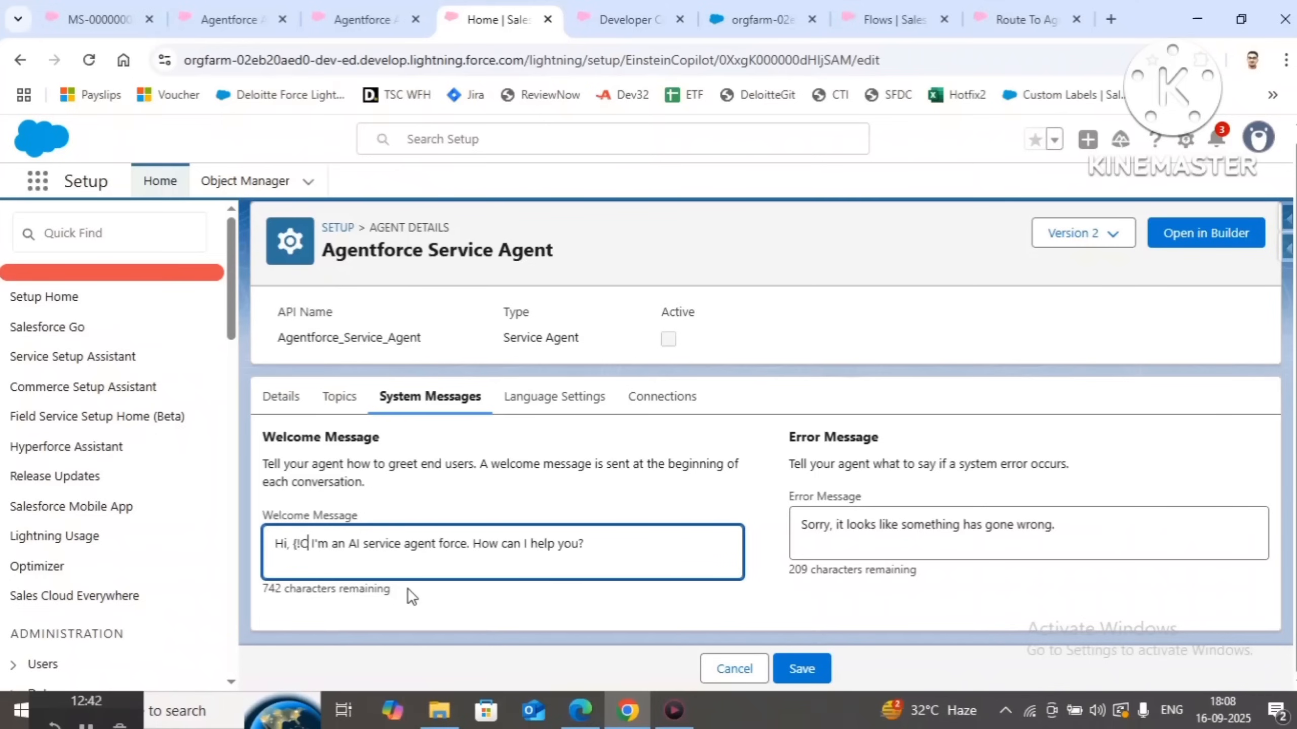
pyautogui.write('ntext')
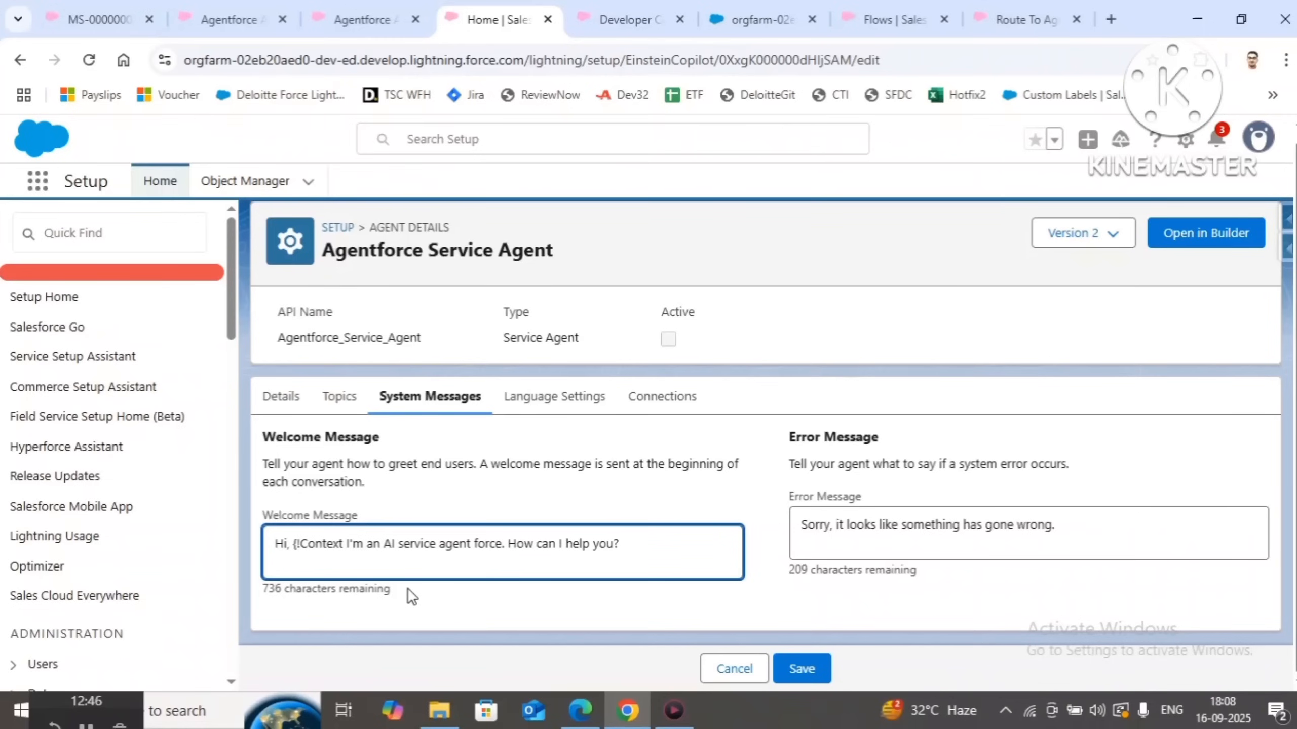
pyautogui.write('.')
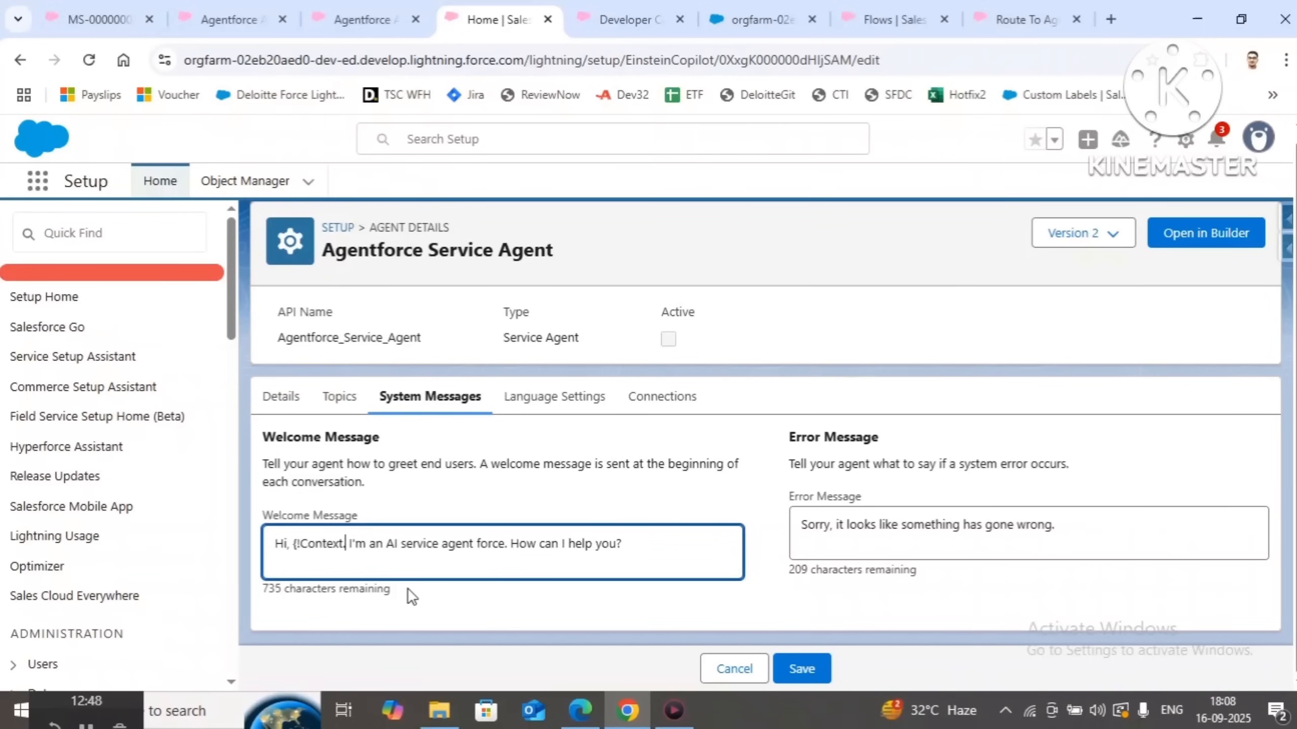
pyautogui.write('First_Name__c')
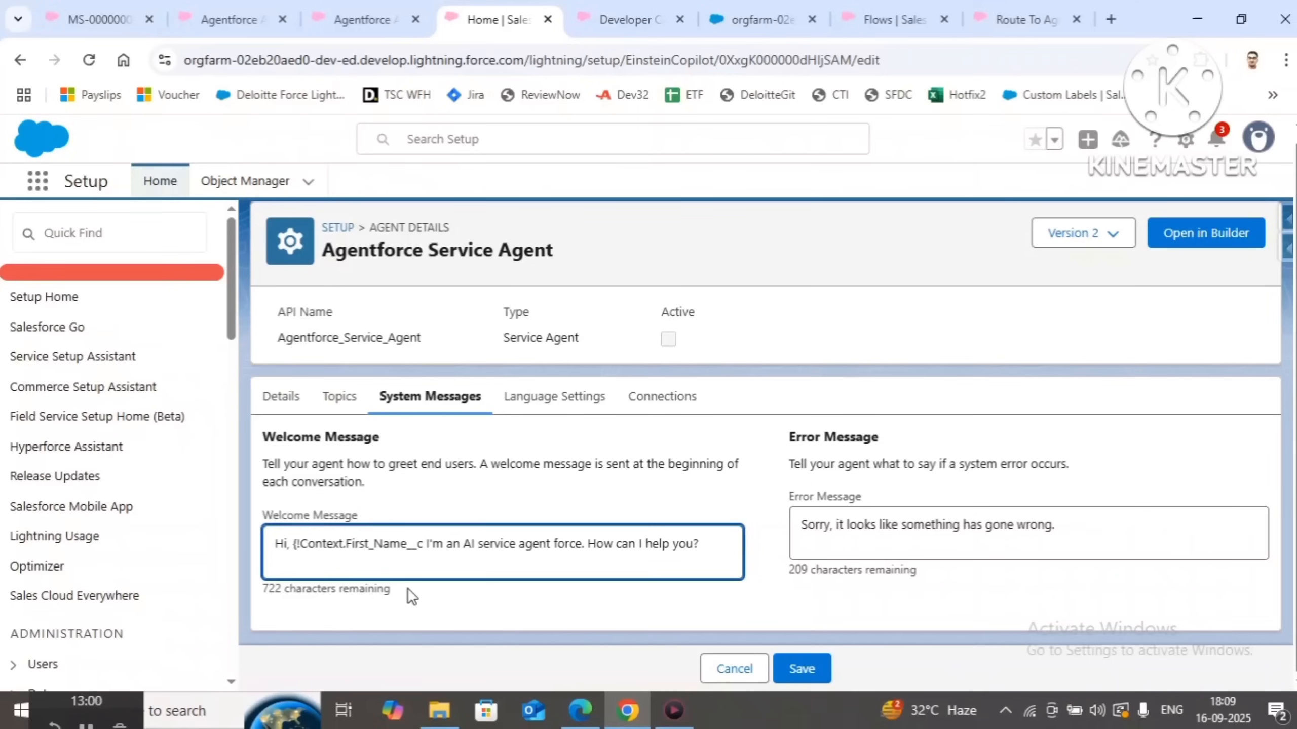
pyautogui.write('}')
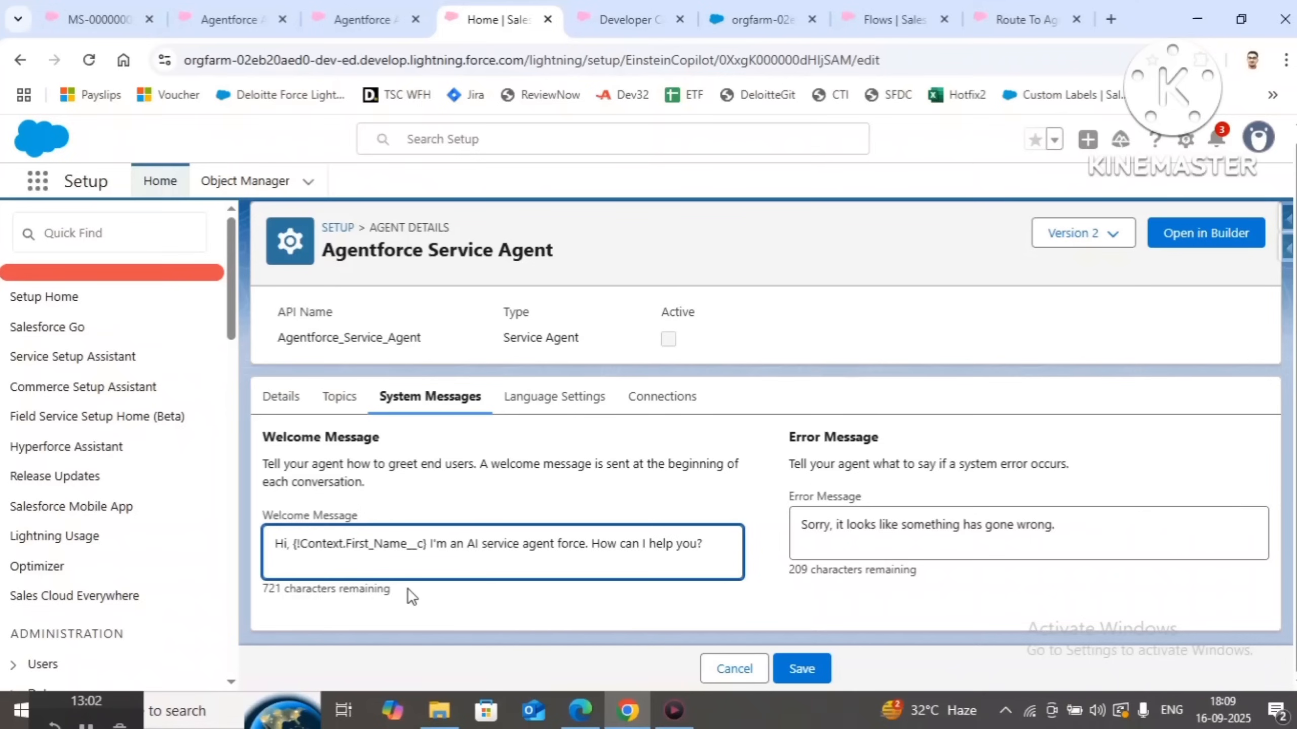
pyautogui.press('Left')
pyautogui.press('BackSpace')
pyautogui.press('BackSpace')
pyautogui.press('BackSpace')
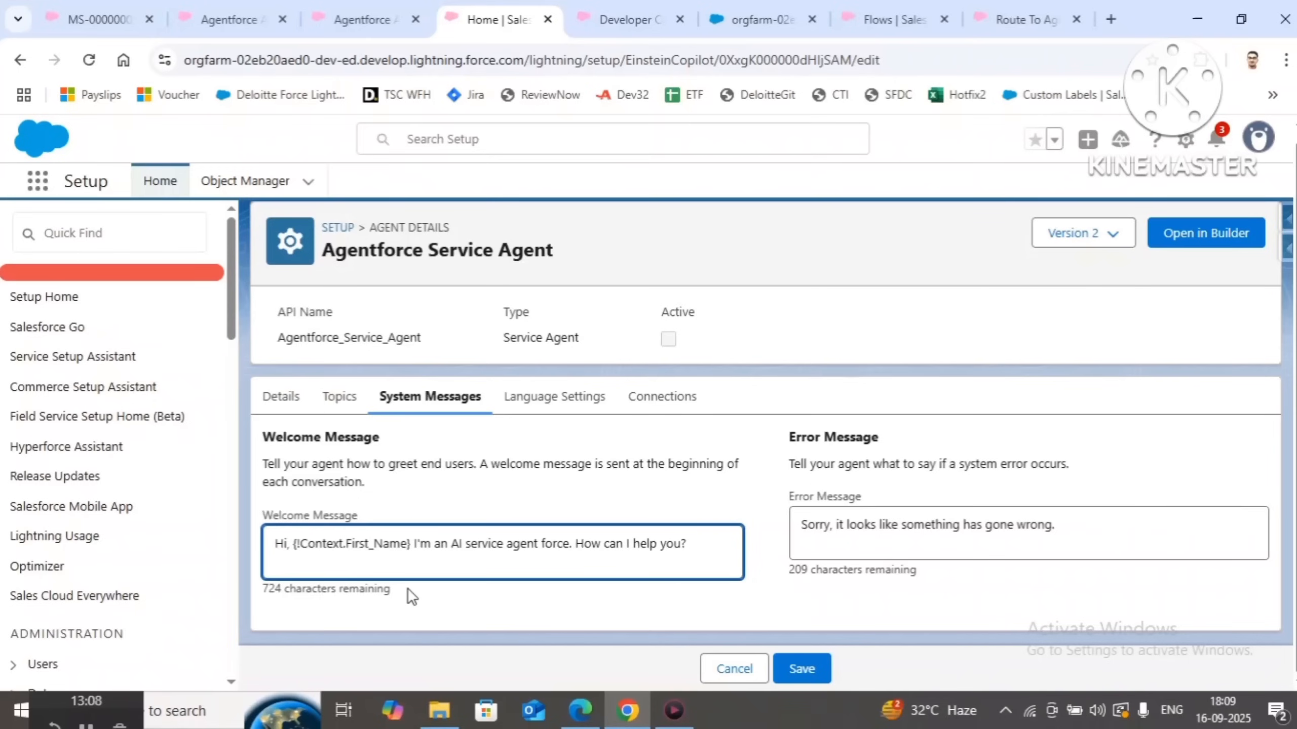
pyautogui.click(303, 544)
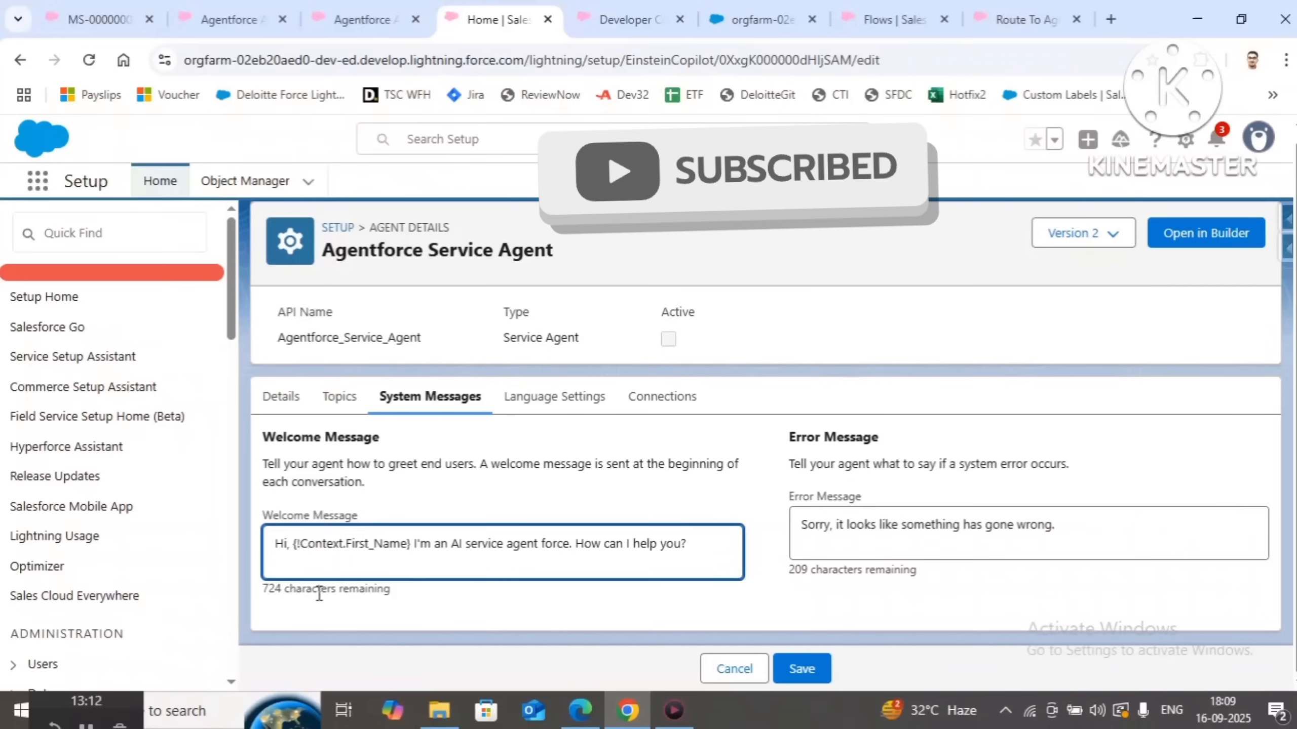
pyautogui.write('$')
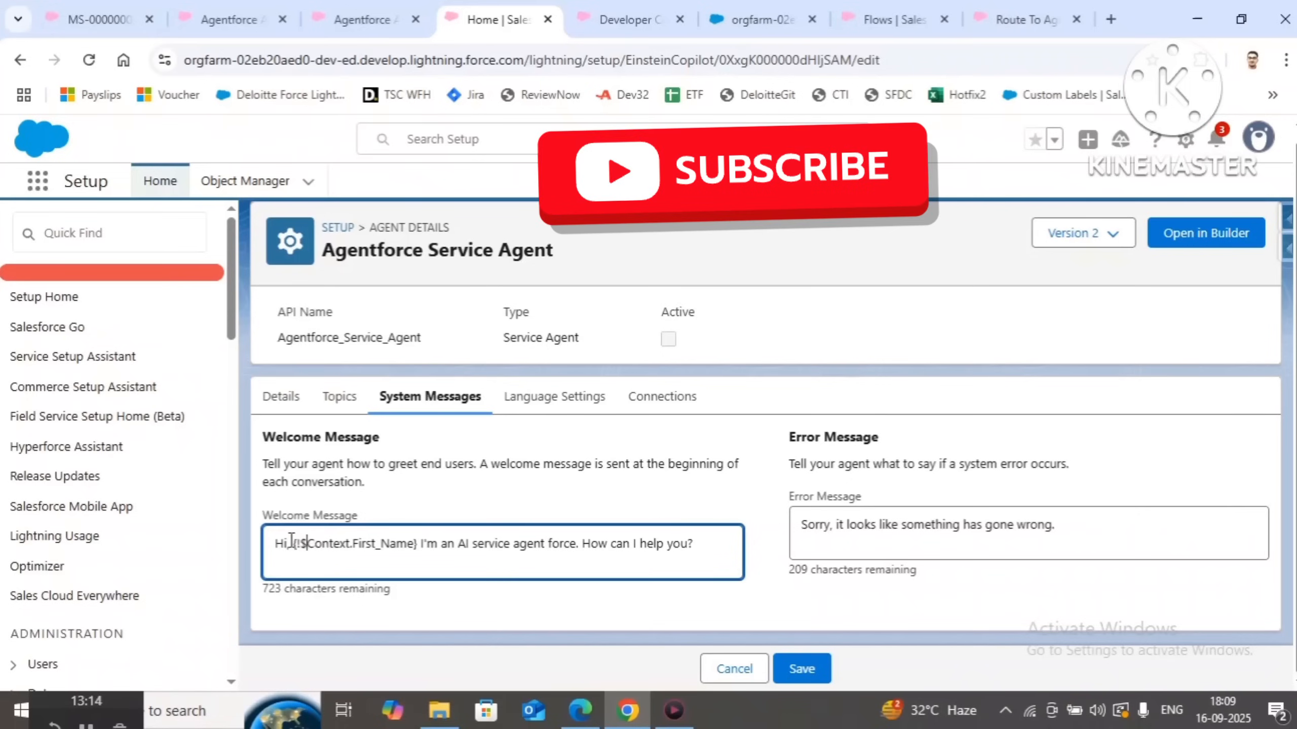
# Copy the {!$Context.First_Name} merge field from the welcome message into a new Notepad++ document
pyautogui.moveTo(293, 545); pyautogui.dragTo(417, 543)
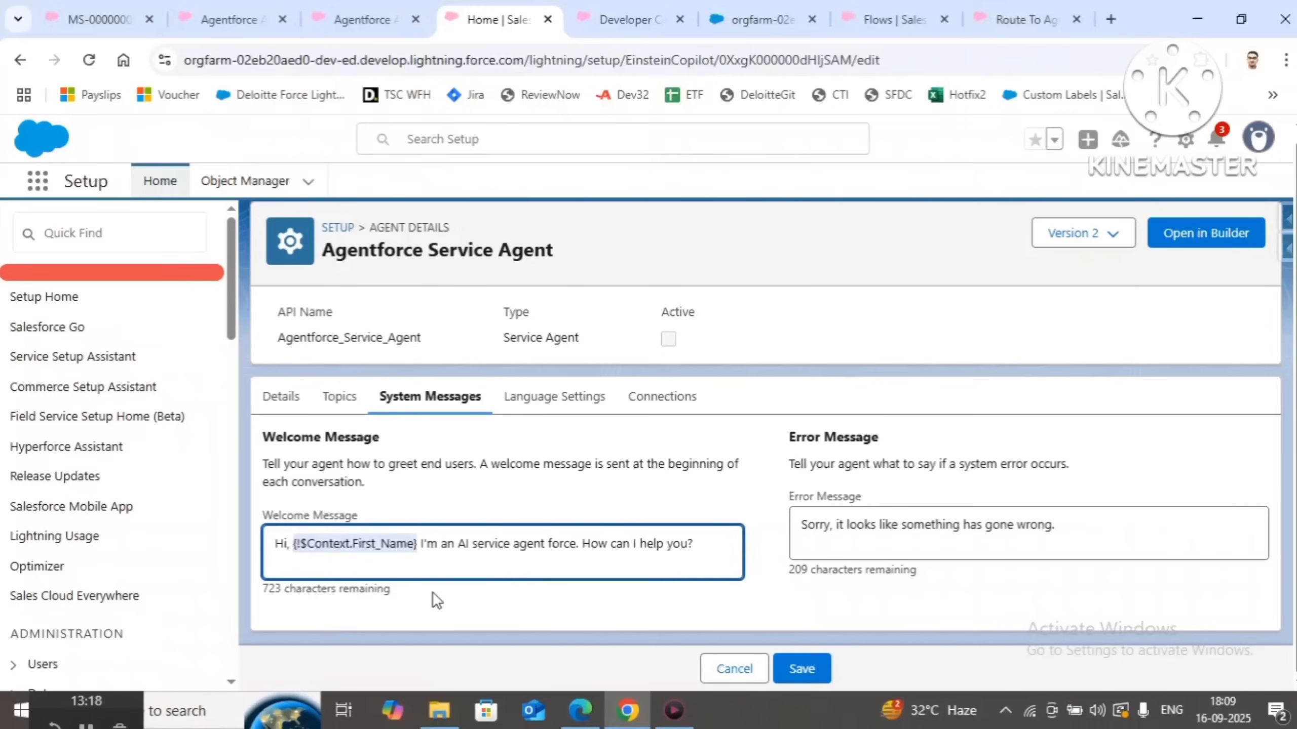
pyautogui.press('super')
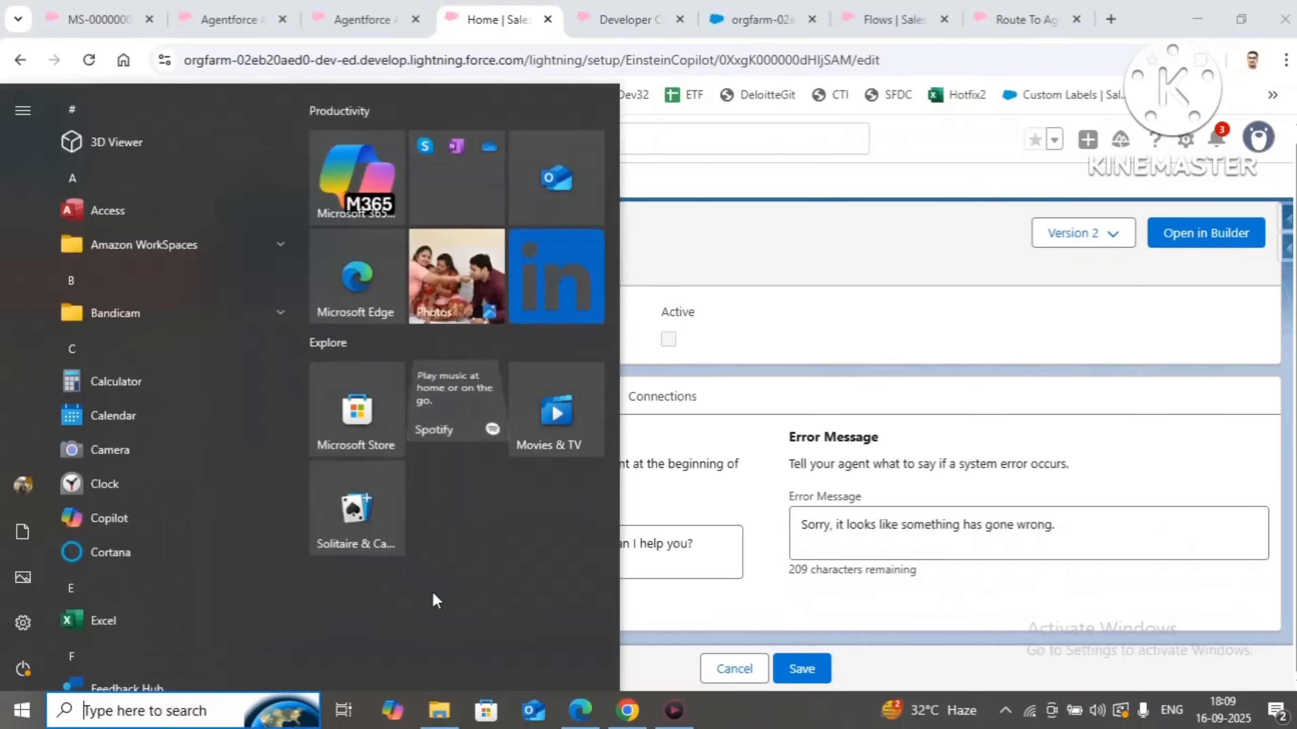
pyautogui.press('super')
pyautogui.press('super')
pyautogui.write('note')
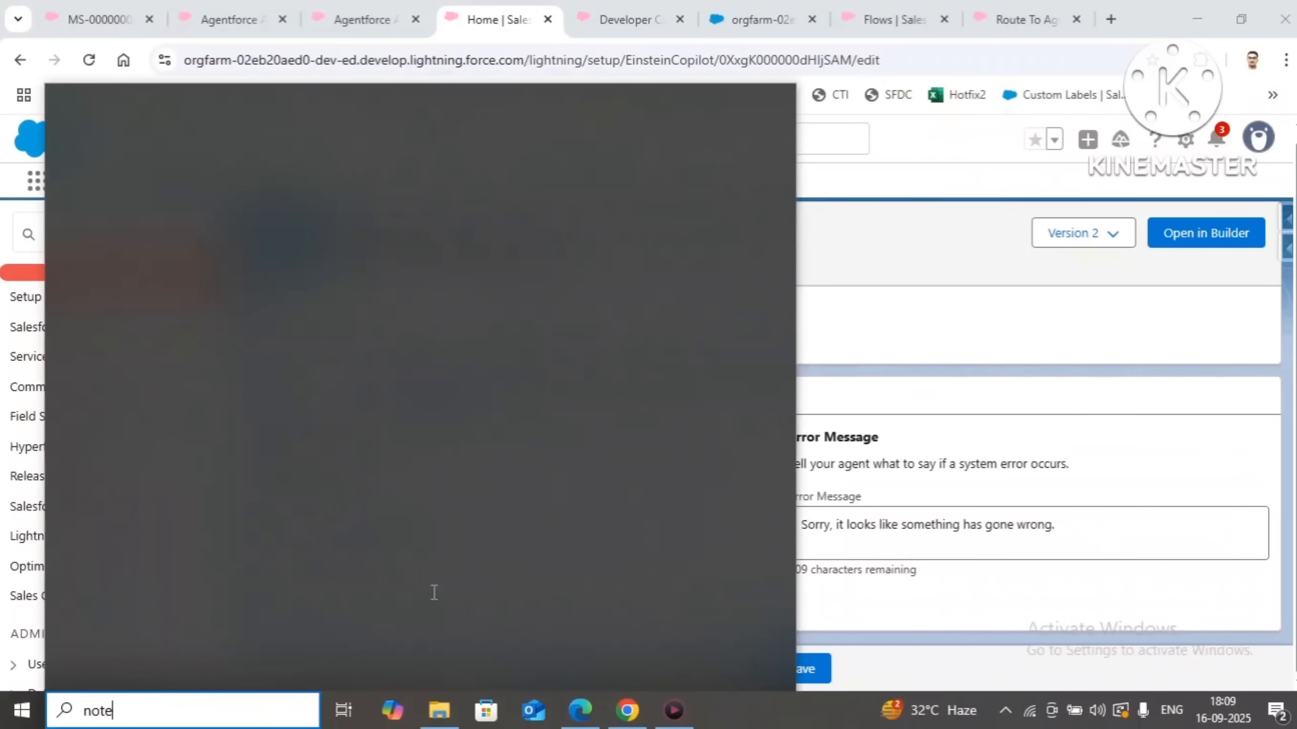
pyautogui.press('Return')
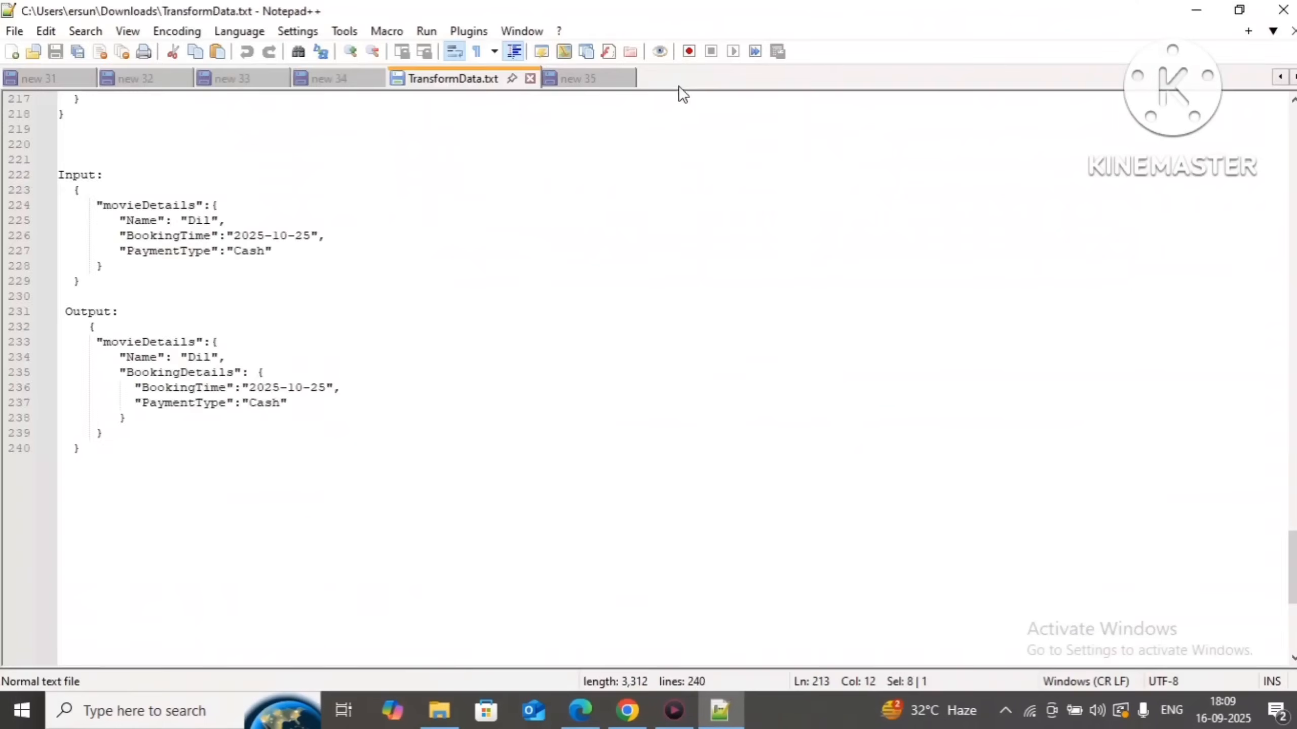
pyautogui.doubleClick(679, 82)
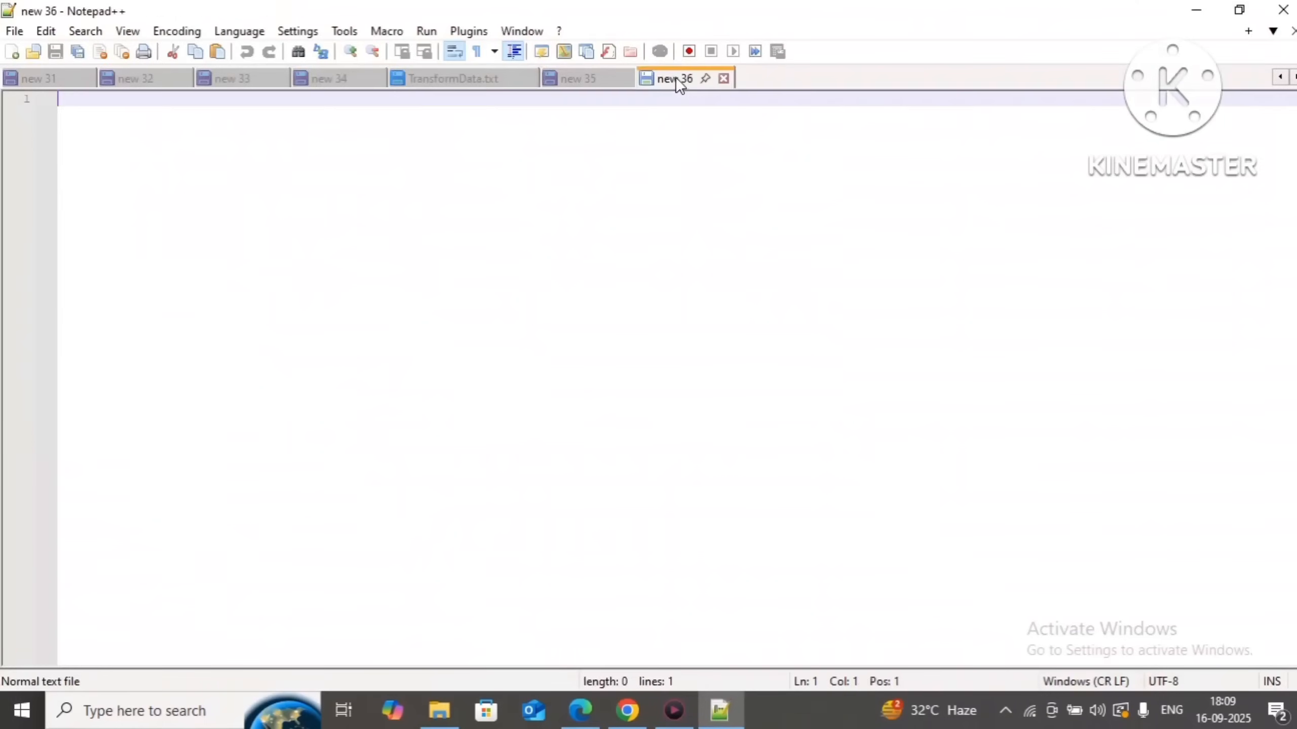
pyautogui.write('{!$Context.First_Name}')
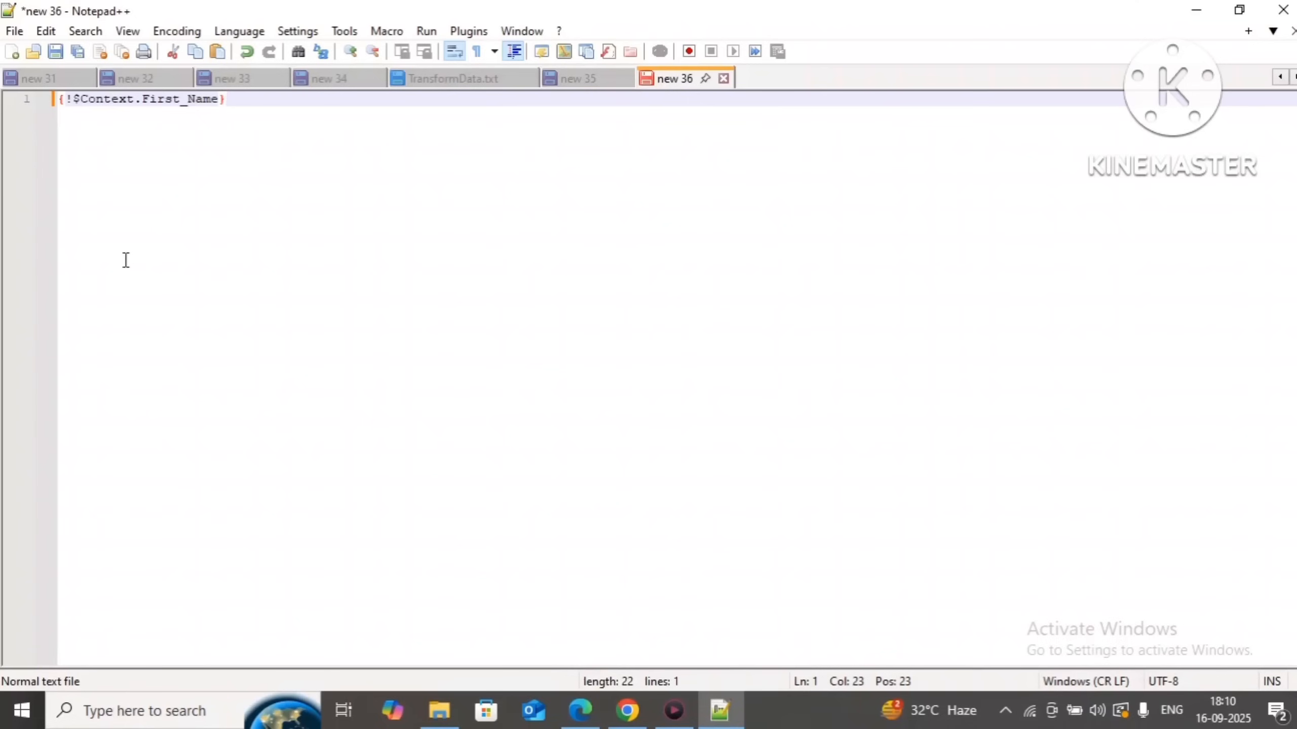
# Back in the browser, save the edited welcome message with Version 1 selected and open that version in Agentforce Builder
pyautogui.click(627, 711)
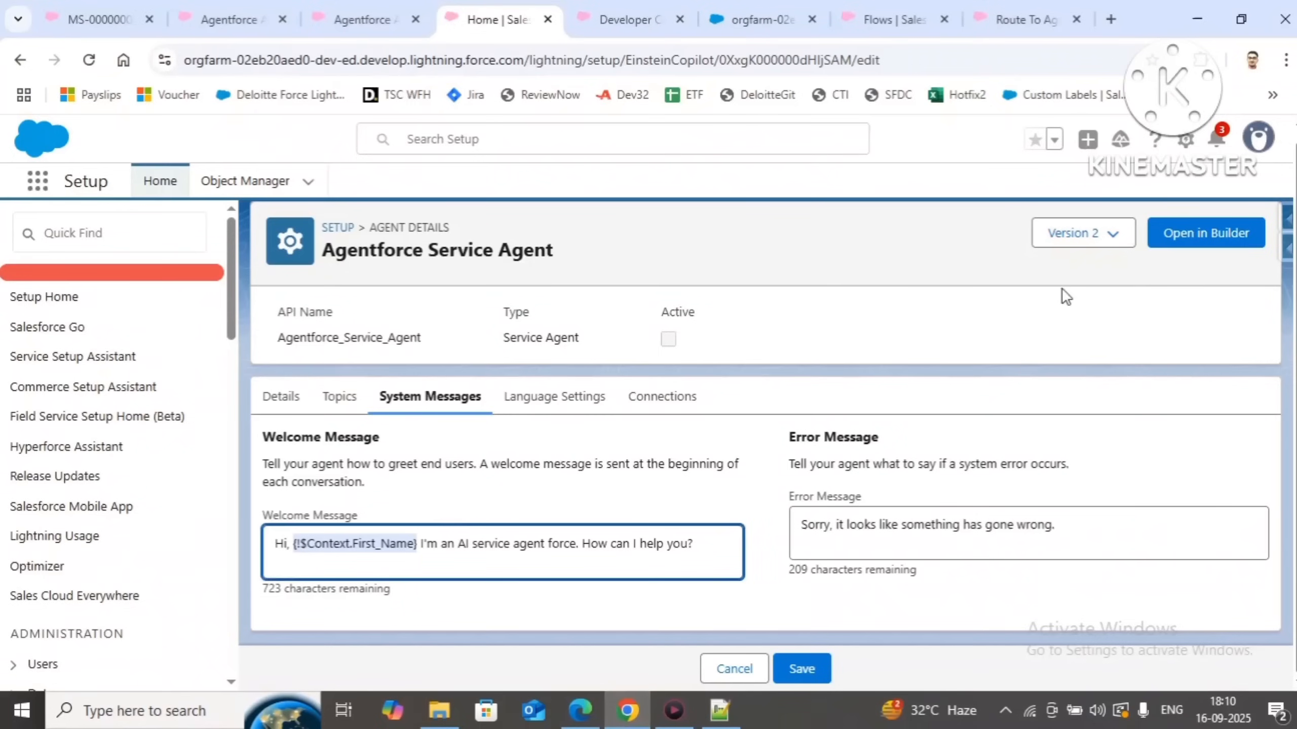
pyautogui.click(1080, 236)
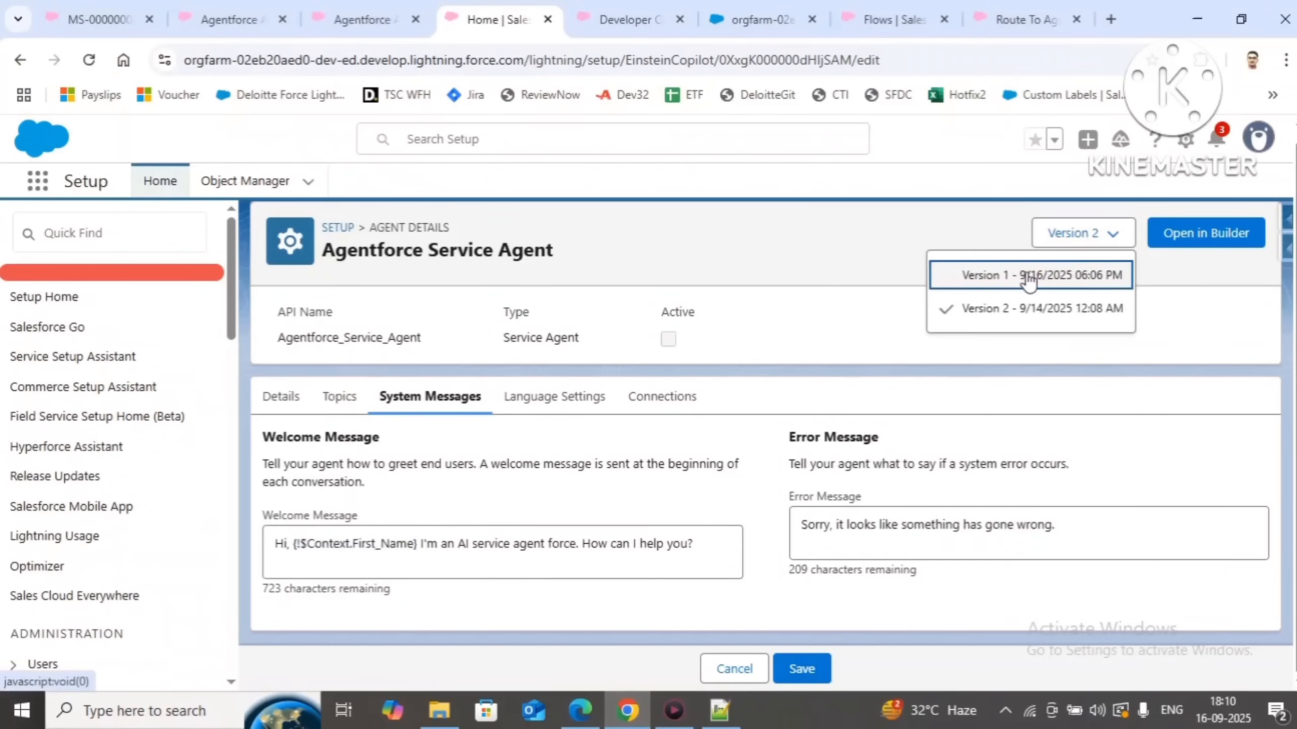
pyautogui.click(985, 280)
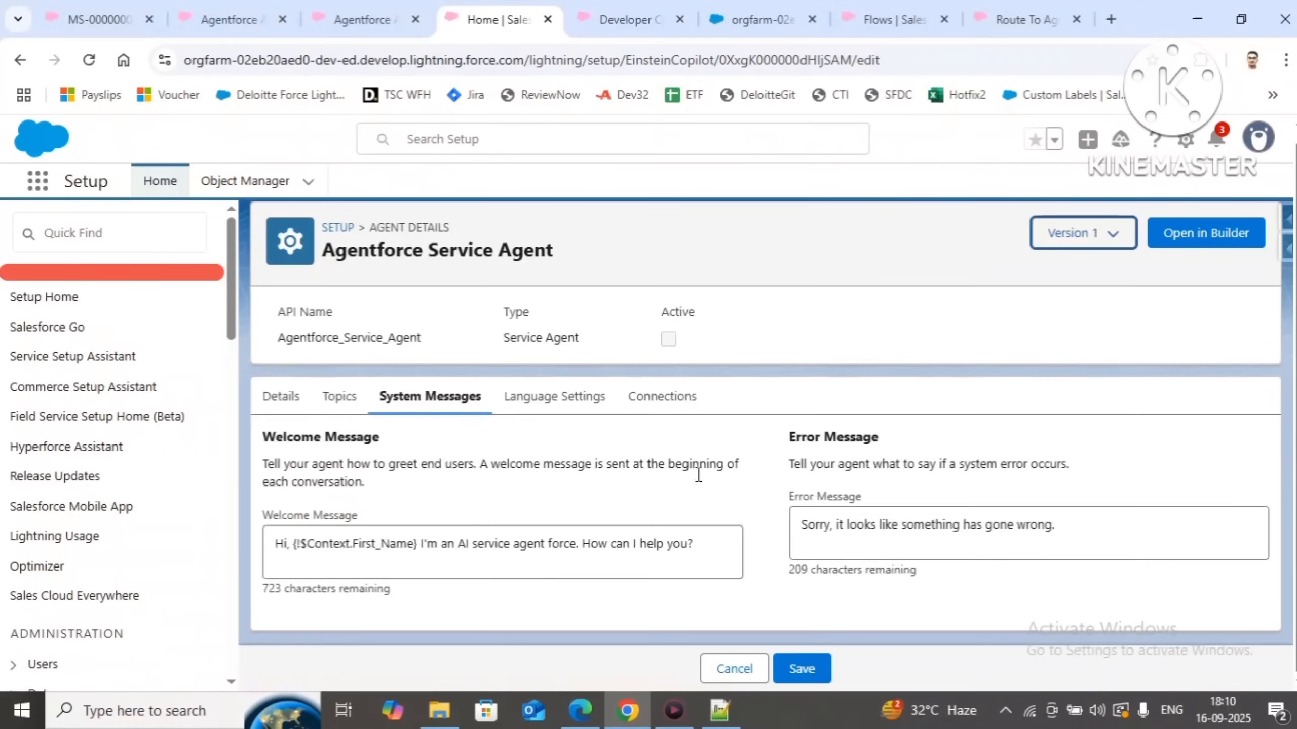
pyautogui.click(799, 670)
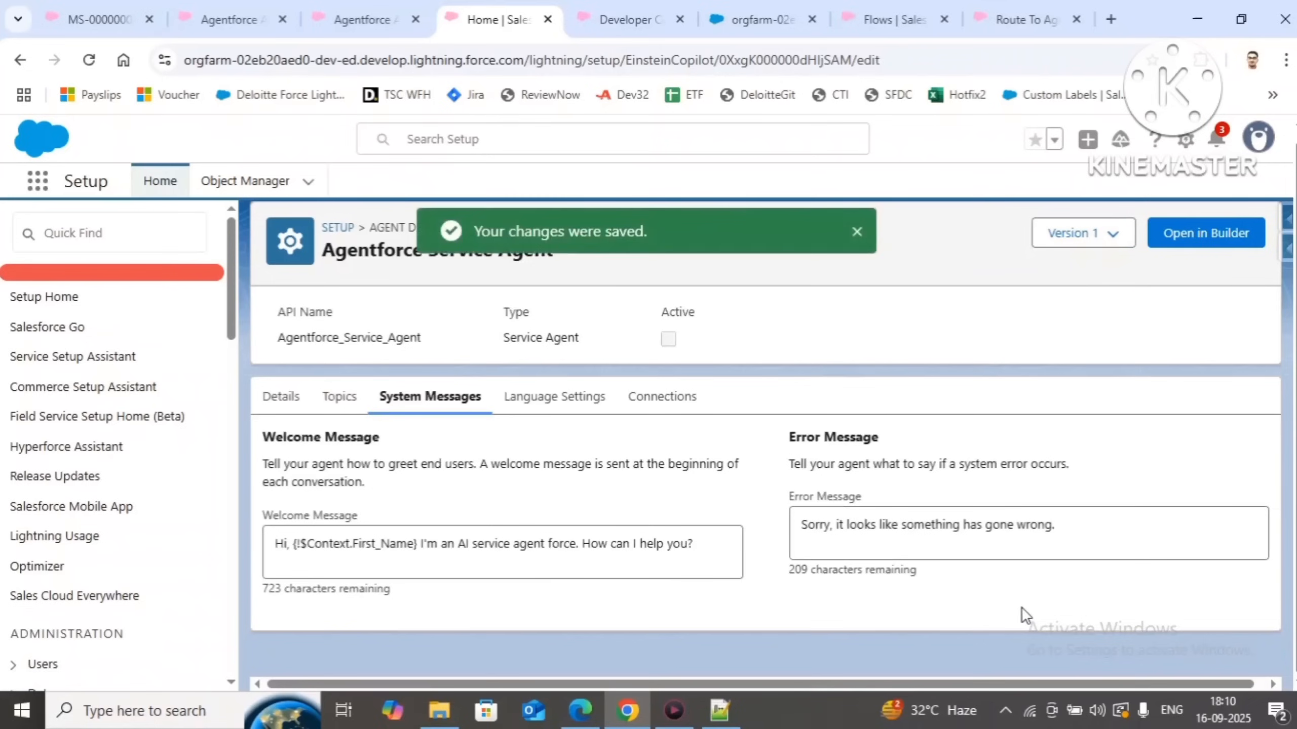
pyautogui.click(1206, 238)
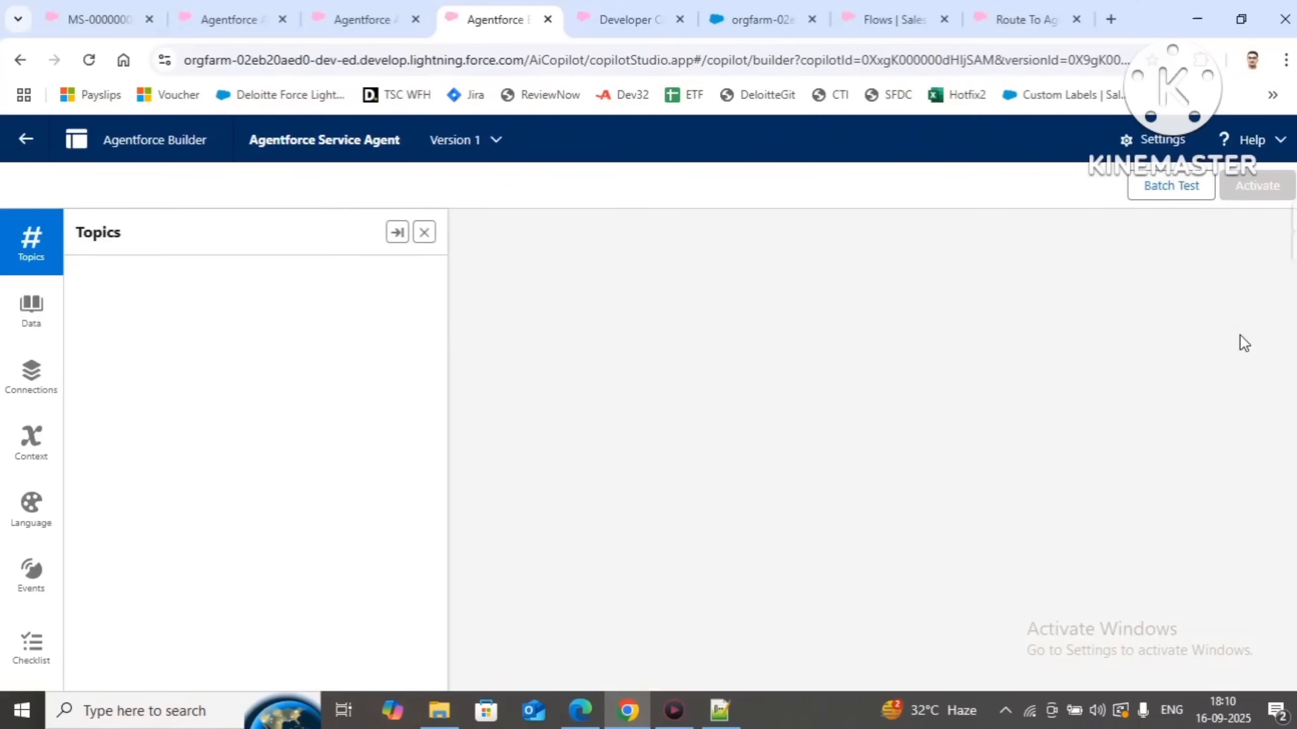
# Activate Version 1 of the Agentforce Service Agent, ignoring the configuration issues, and switch to the Visualforce chat page
pyautogui.click(1247, 199)
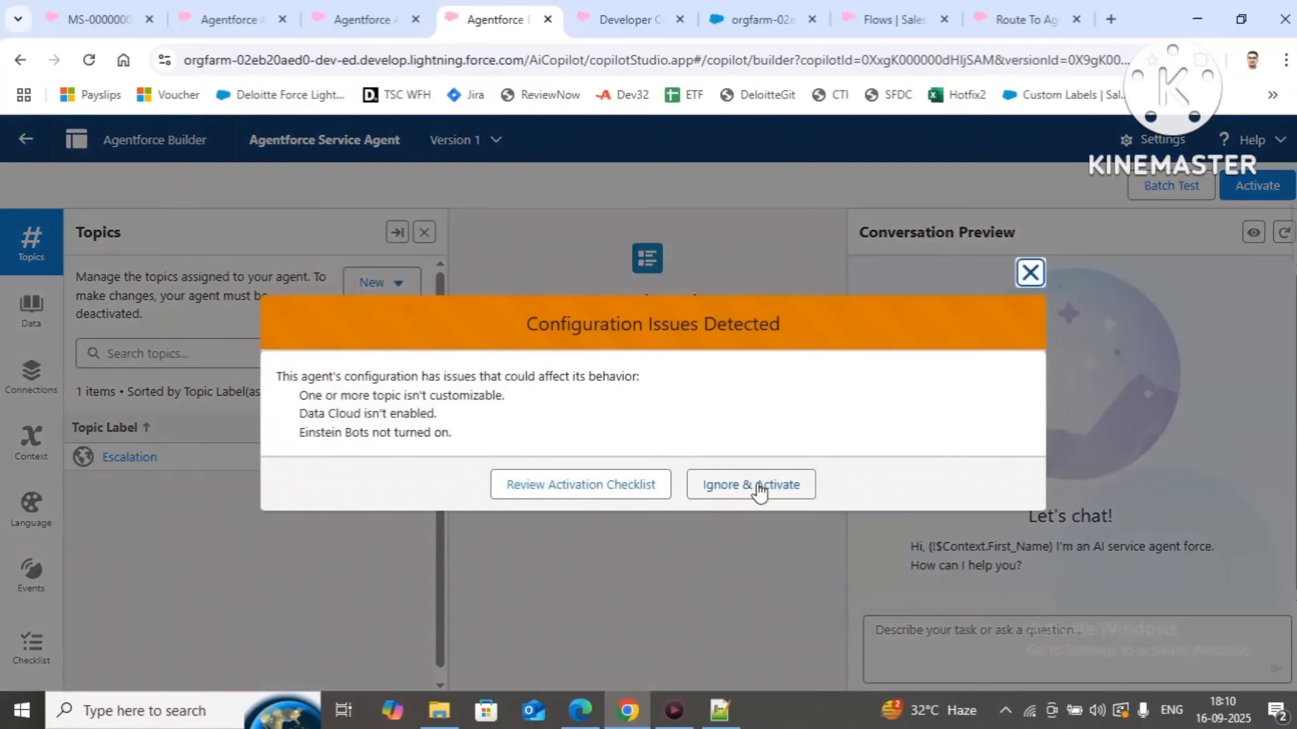
pyautogui.click(756, 486)
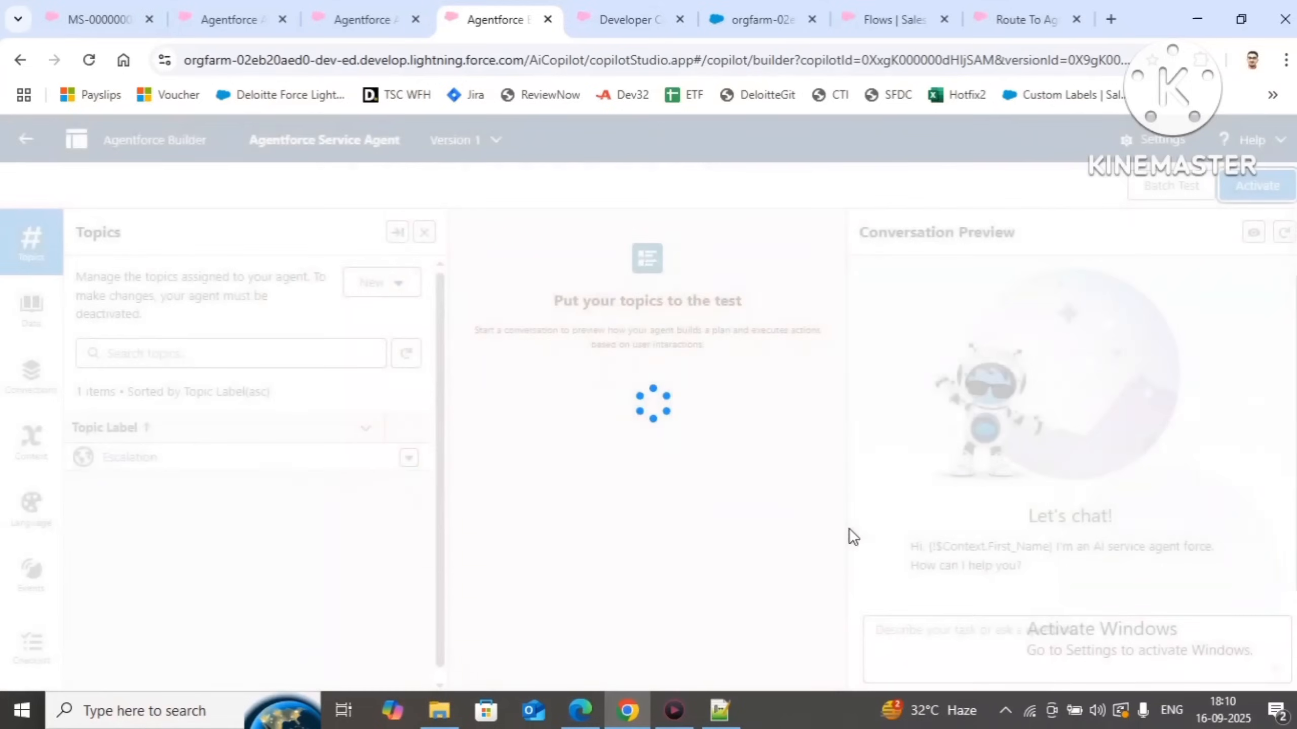
pyautogui.click(886, 19)
pyautogui.click(725, 23)
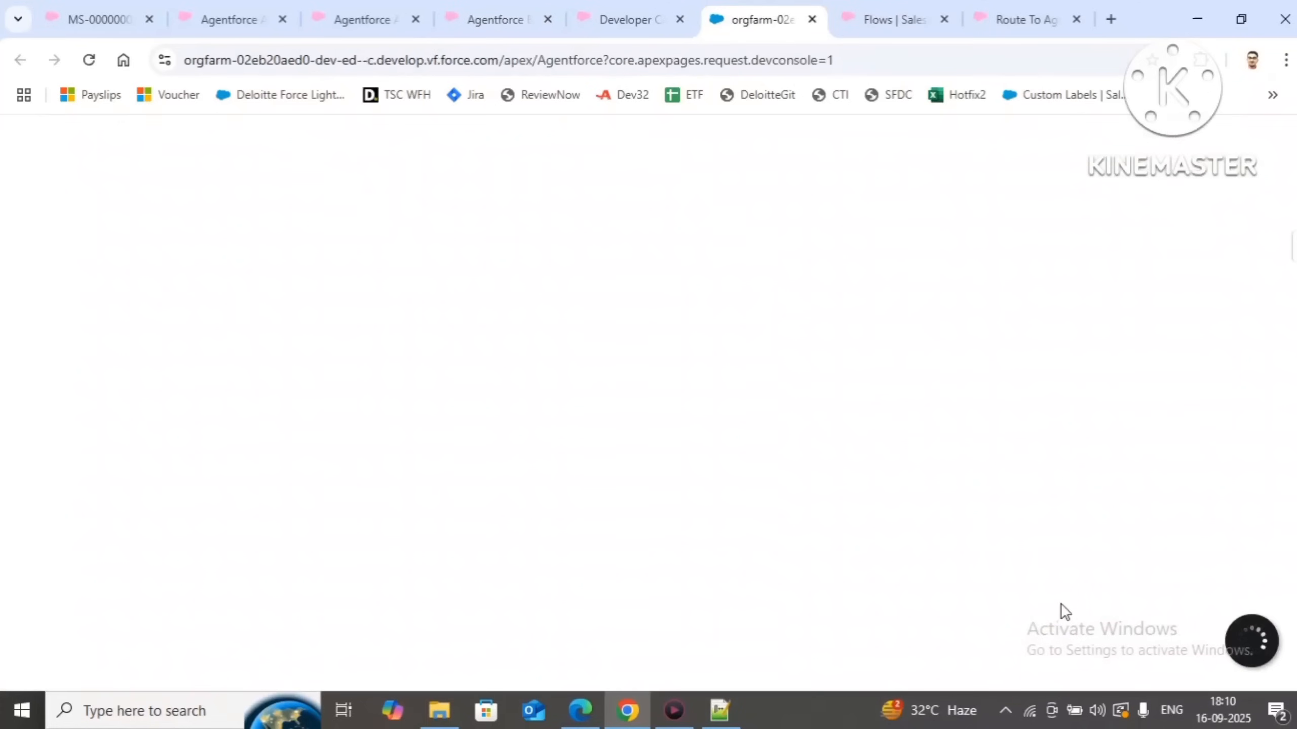
# Start a chat conversation with the first name Youtube and check the name in the agent's welcome message
pyautogui.click(1006, 333)
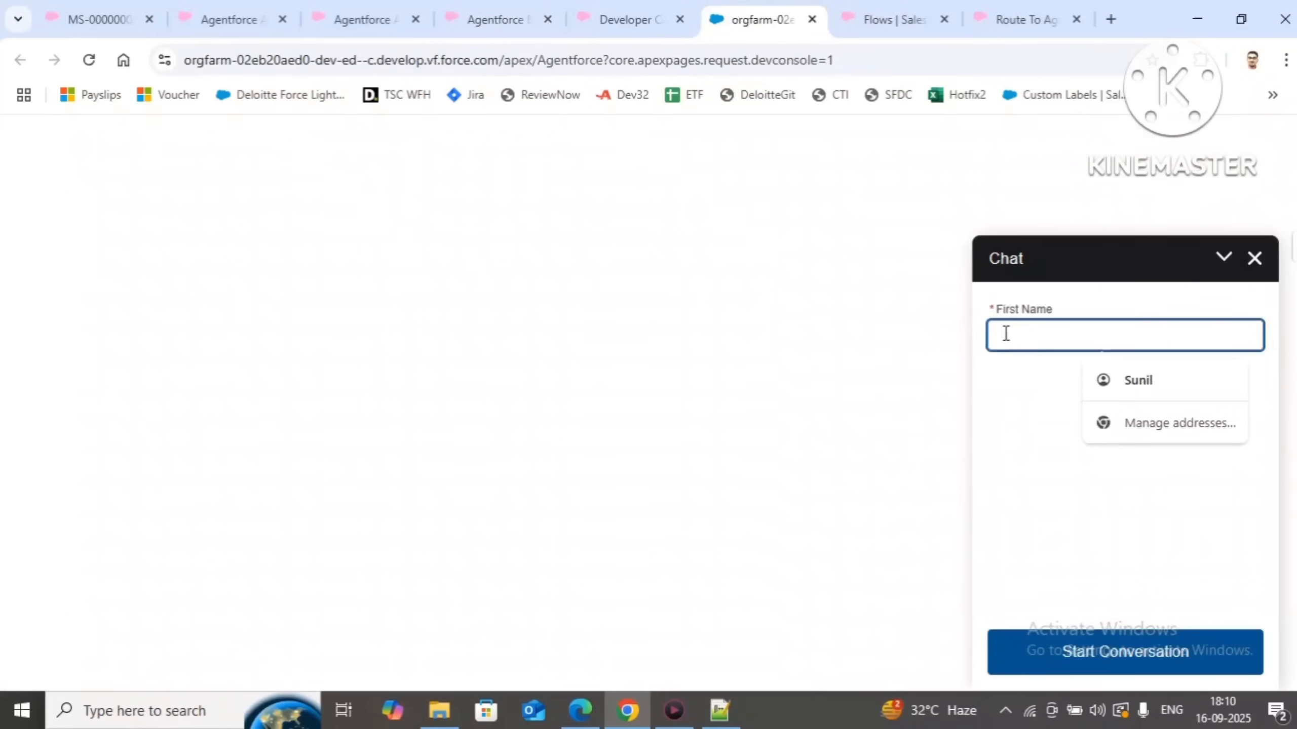
pyautogui.write('Yout')
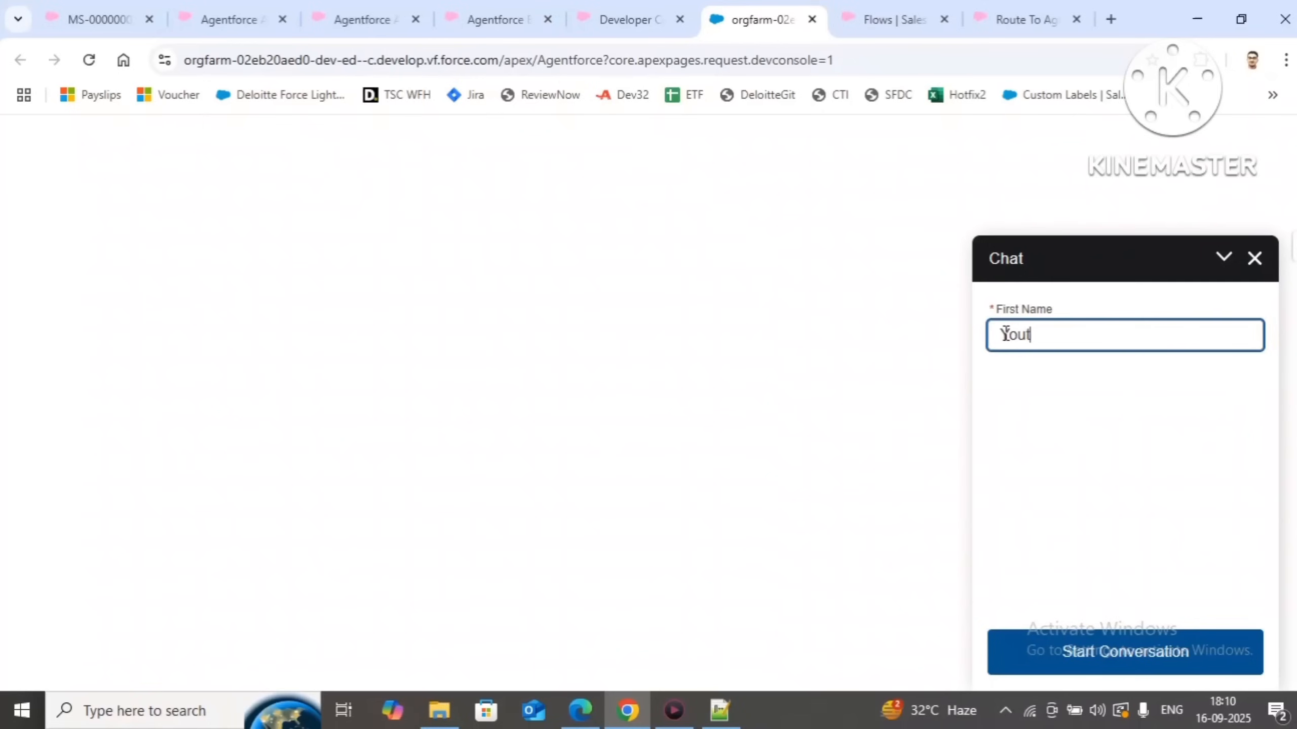
pyautogui.write('ube')
pyautogui.click(1131, 656)
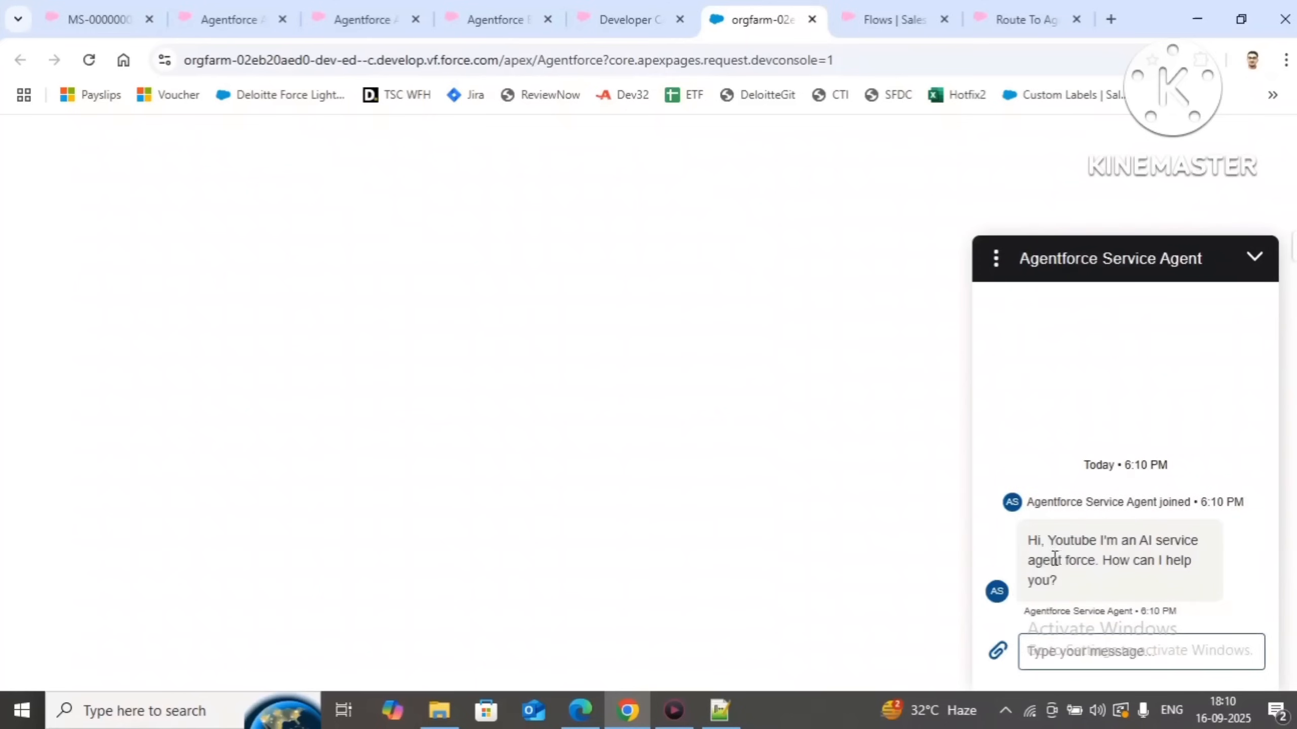
pyautogui.moveTo(1048, 540); pyautogui.dragTo(1158, 586)
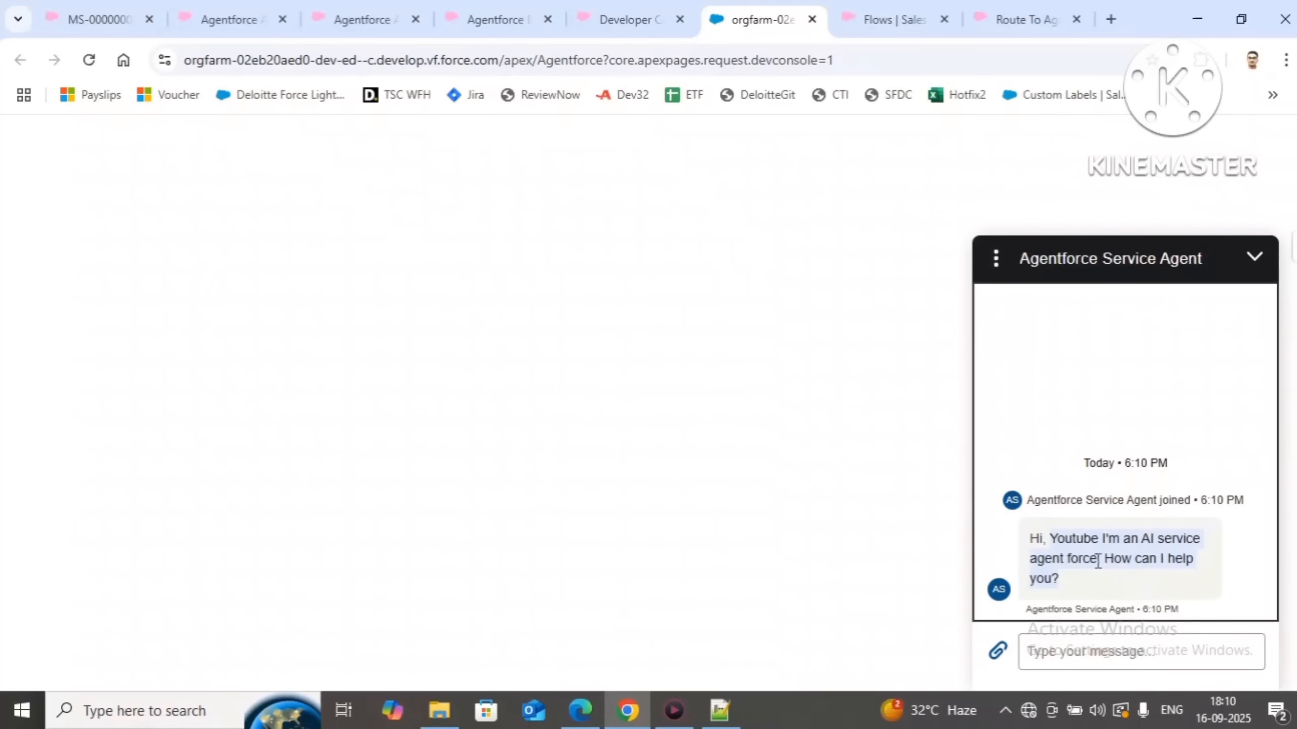
pyautogui.doubleClick(1072, 539)
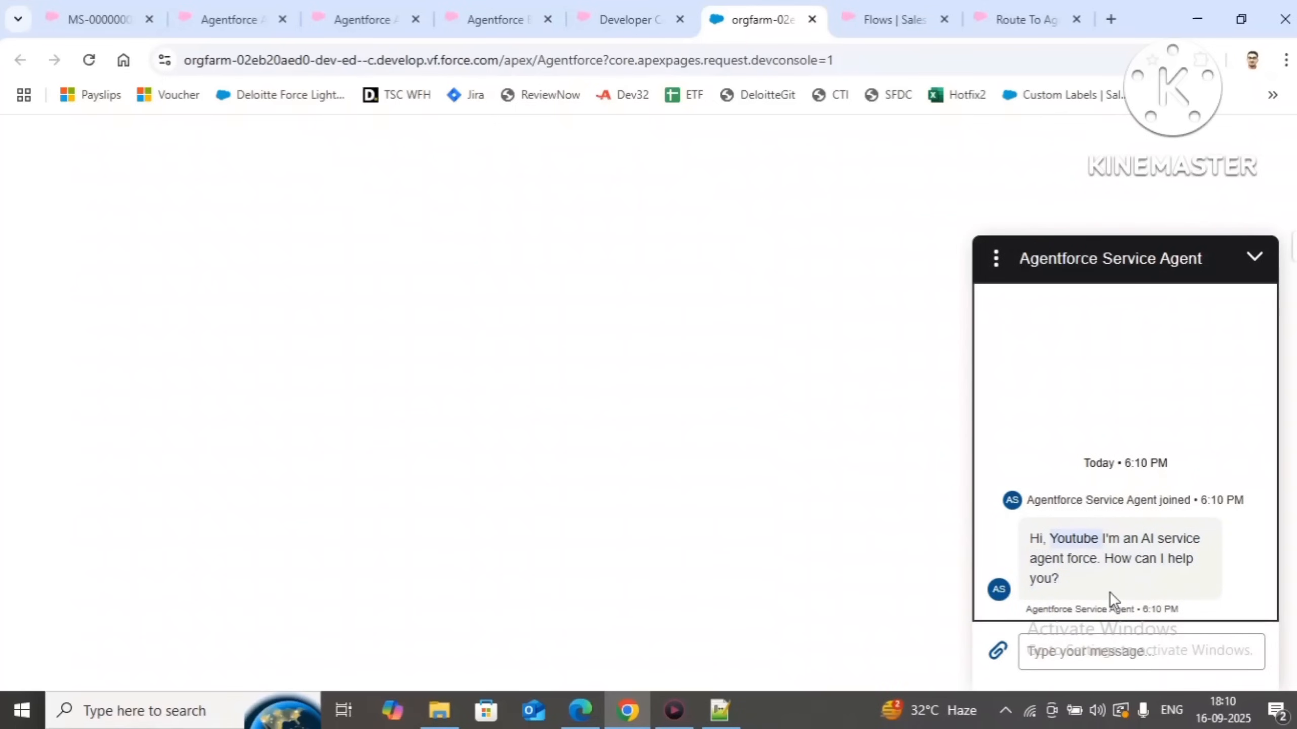
# End this conversation and start a new chat with a different customer first name
pyautogui.click(996, 259)
pyautogui.click(1034, 309)
pyautogui.click(1255, 258)
pyautogui.click(1248, 649)
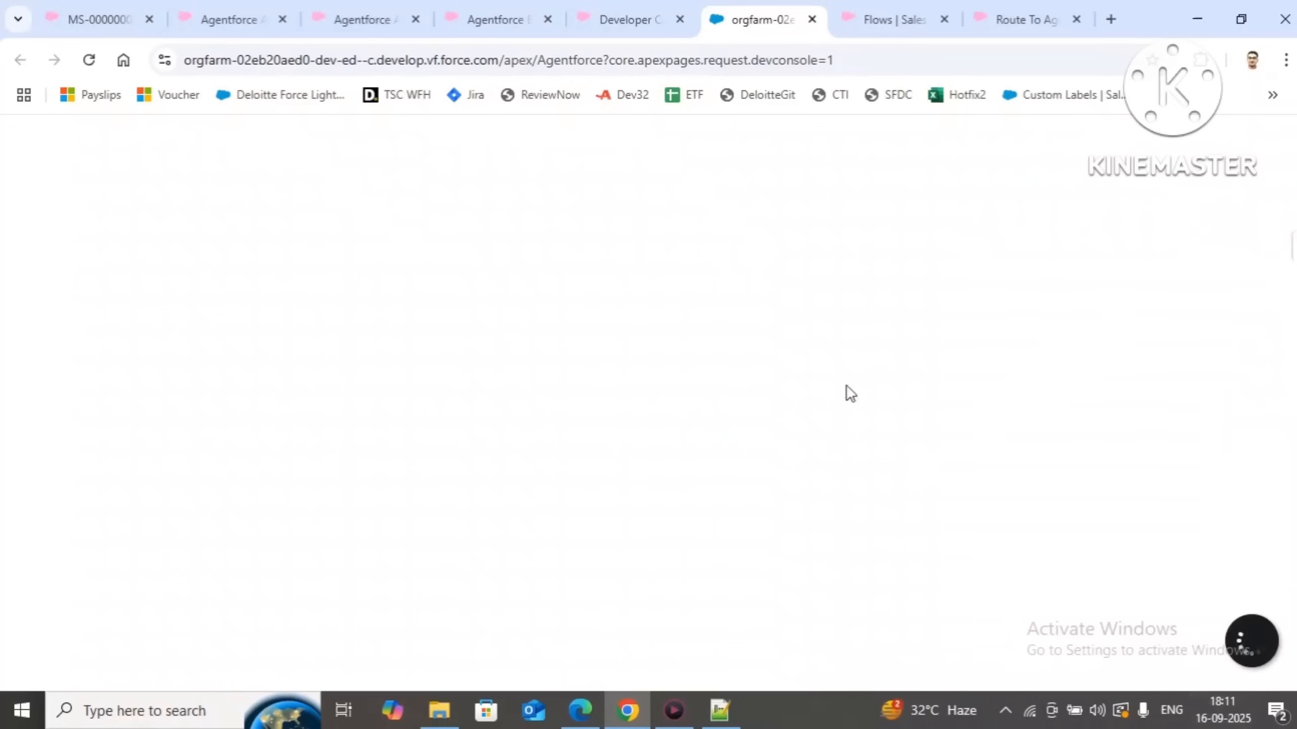
pyautogui.write('Anil')
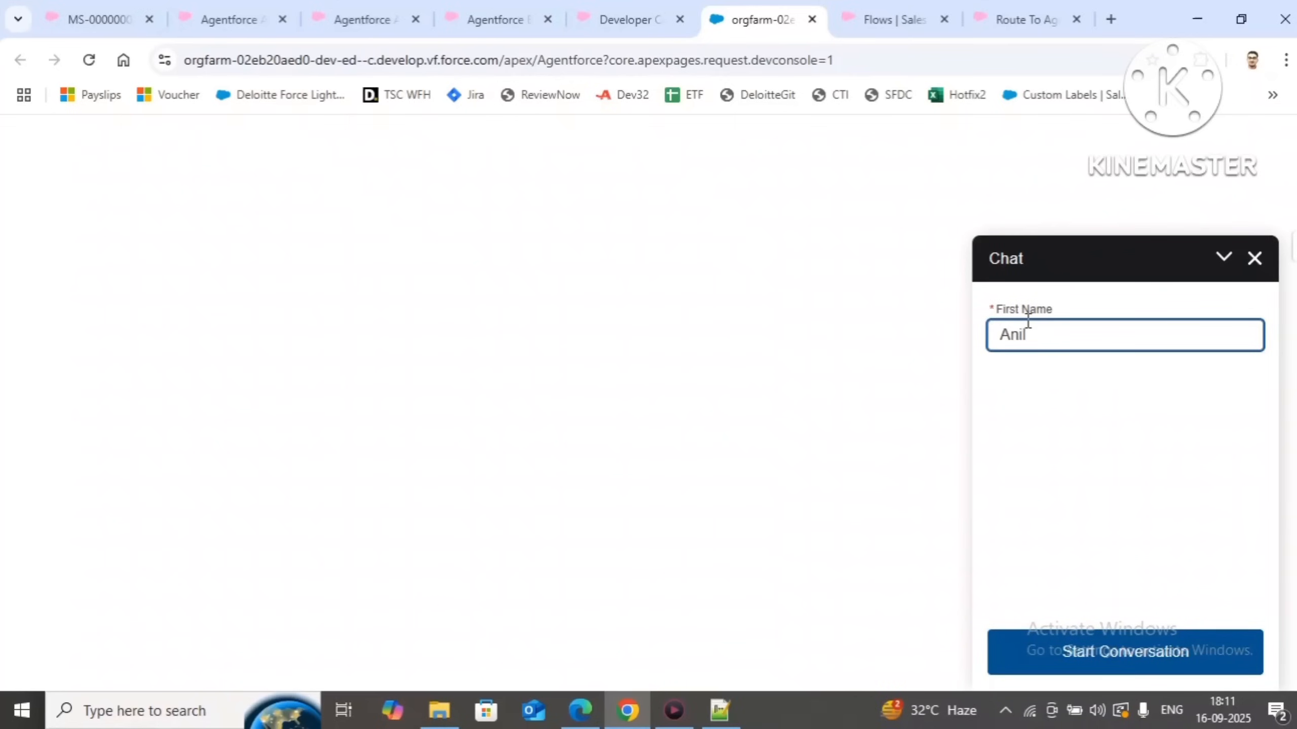
pyautogui.click(1103, 652)
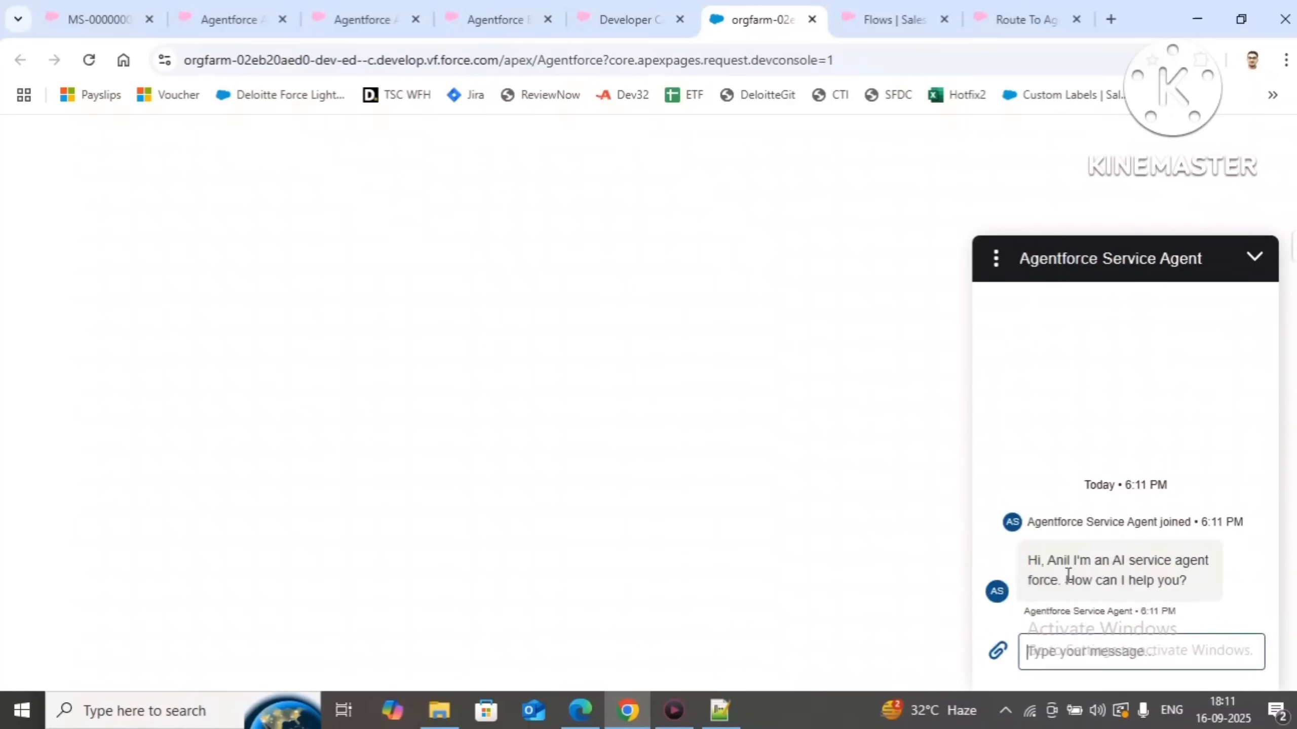
# Check the customer's first name and the remaining greeting text in the new chat's welcome message
pyautogui.moveTo(1050, 556); pyautogui.dragTo(1213, 576)
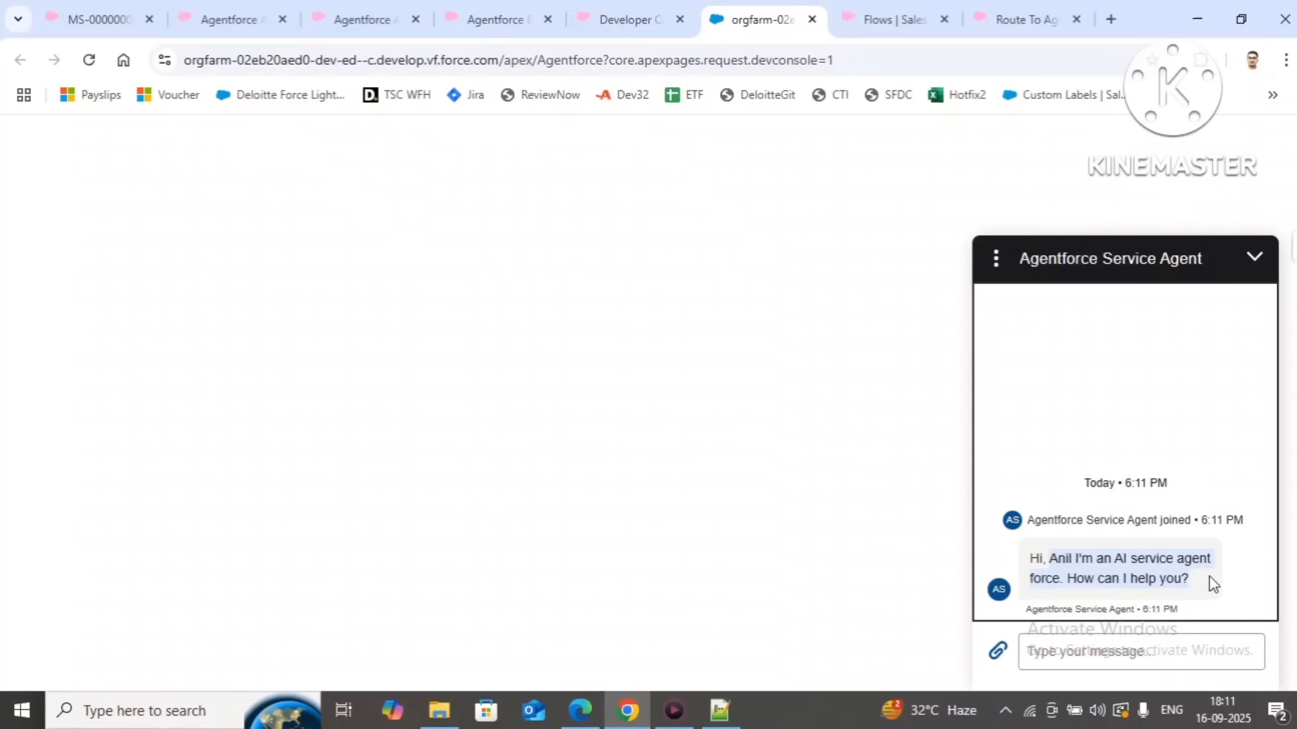
pyautogui.doubleClick(1059, 559)
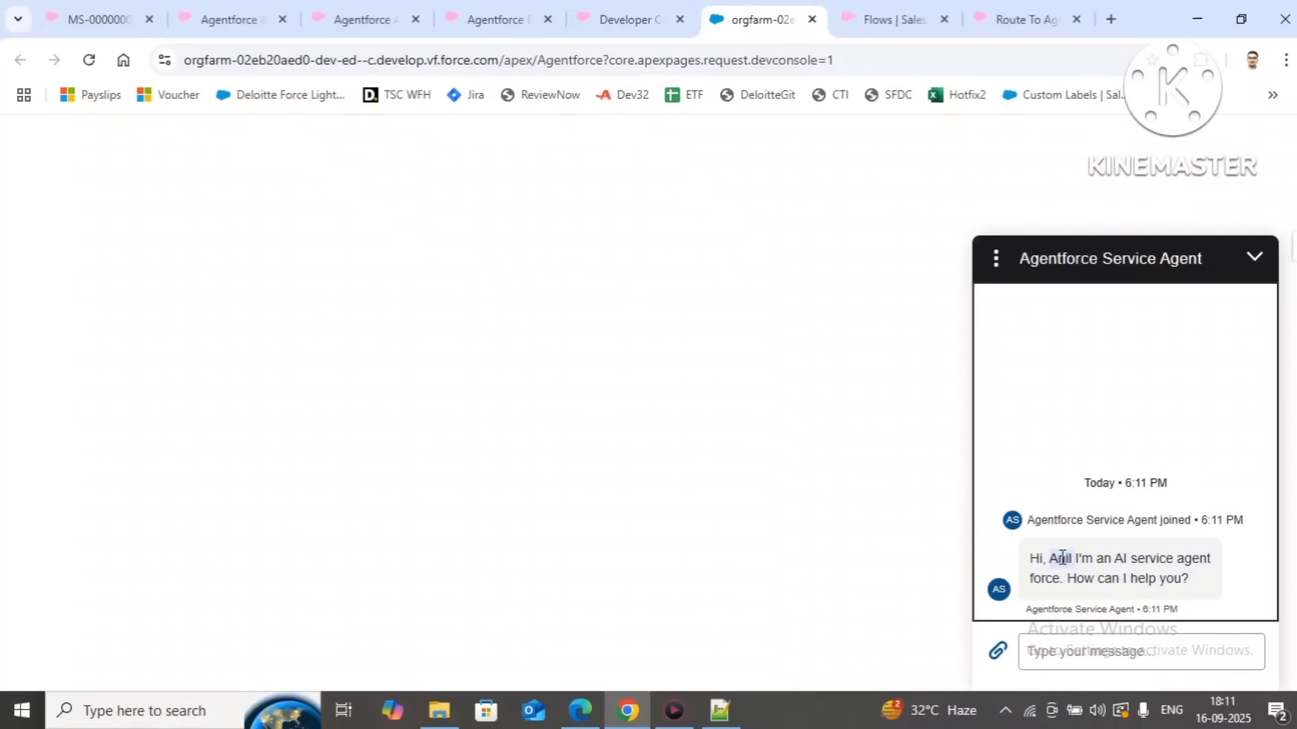
pyautogui.moveTo(1078, 559); pyautogui.dragTo(1217, 578)
pyautogui.click(1188, 579)
# Open the system messages of the Agentforce Service Agent in Setup and select Version 1
pyautogui.click(219, 18)
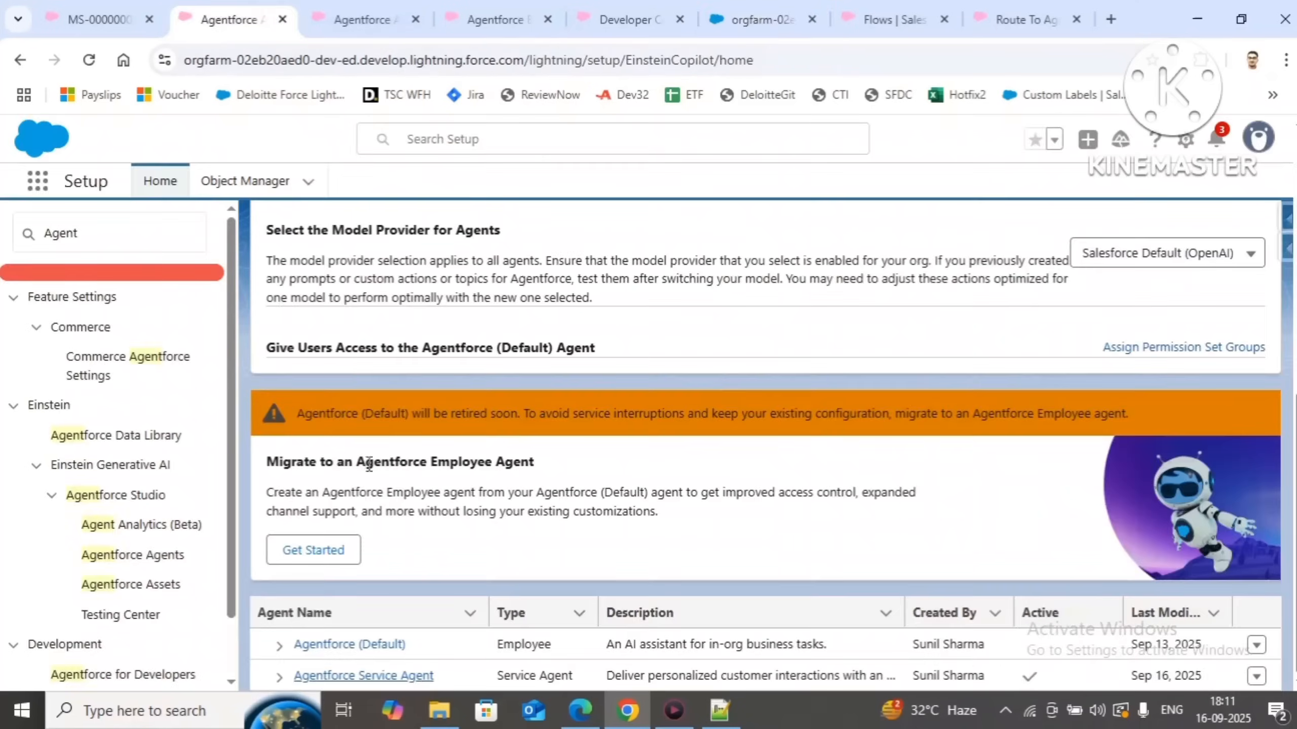
pyautogui.click(360, 32)
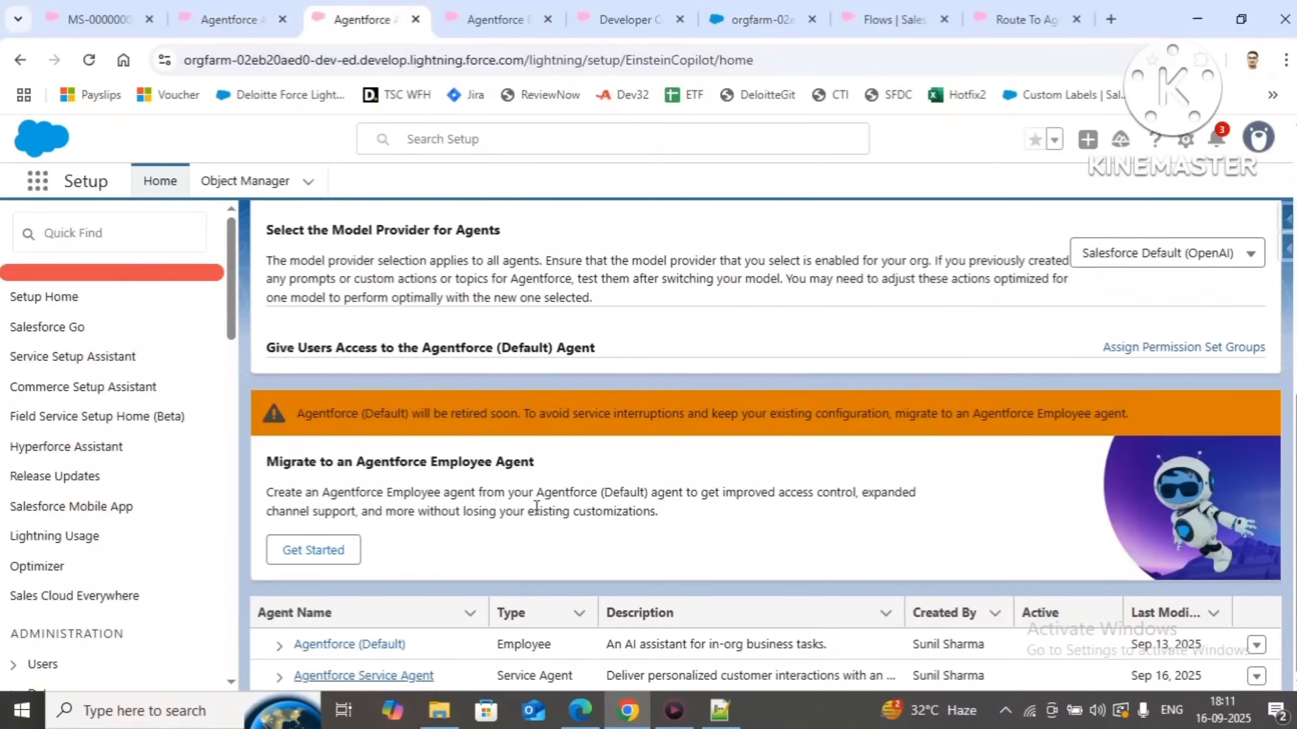
pyautogui.click(364, 679)
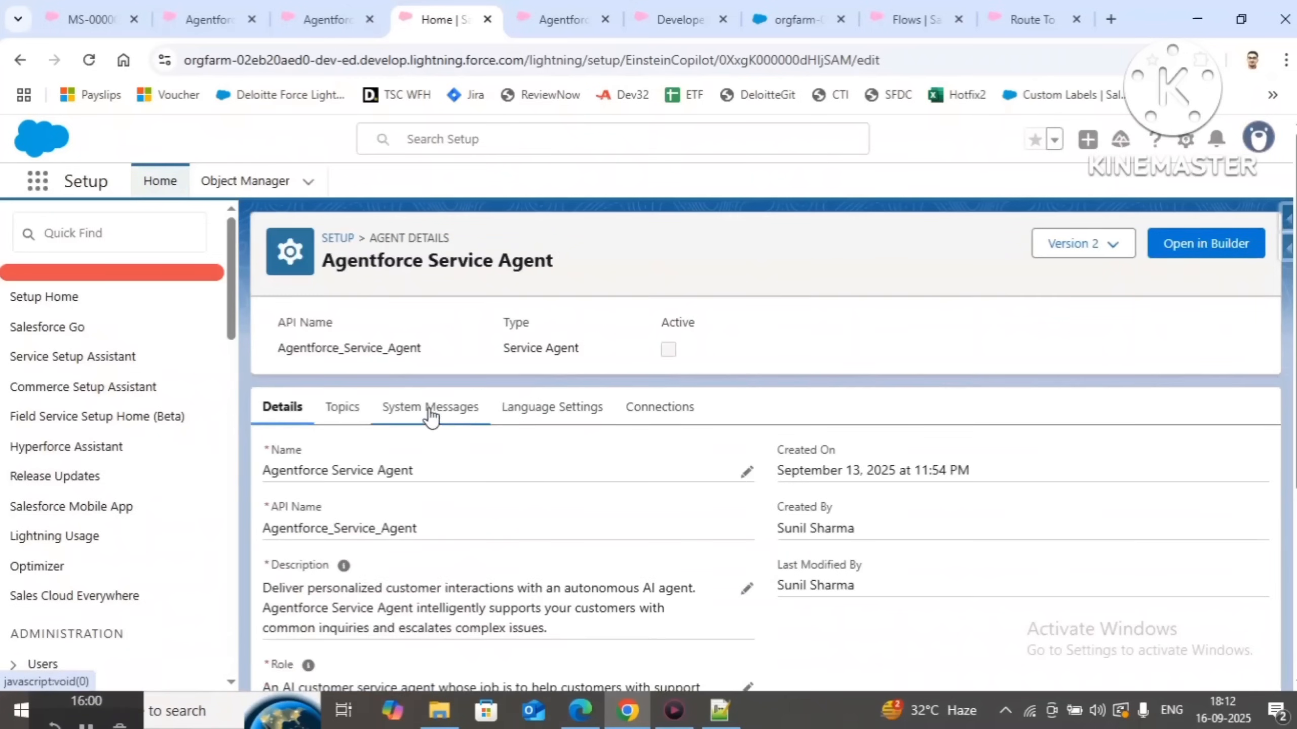
pyautogui.click(431, 407)
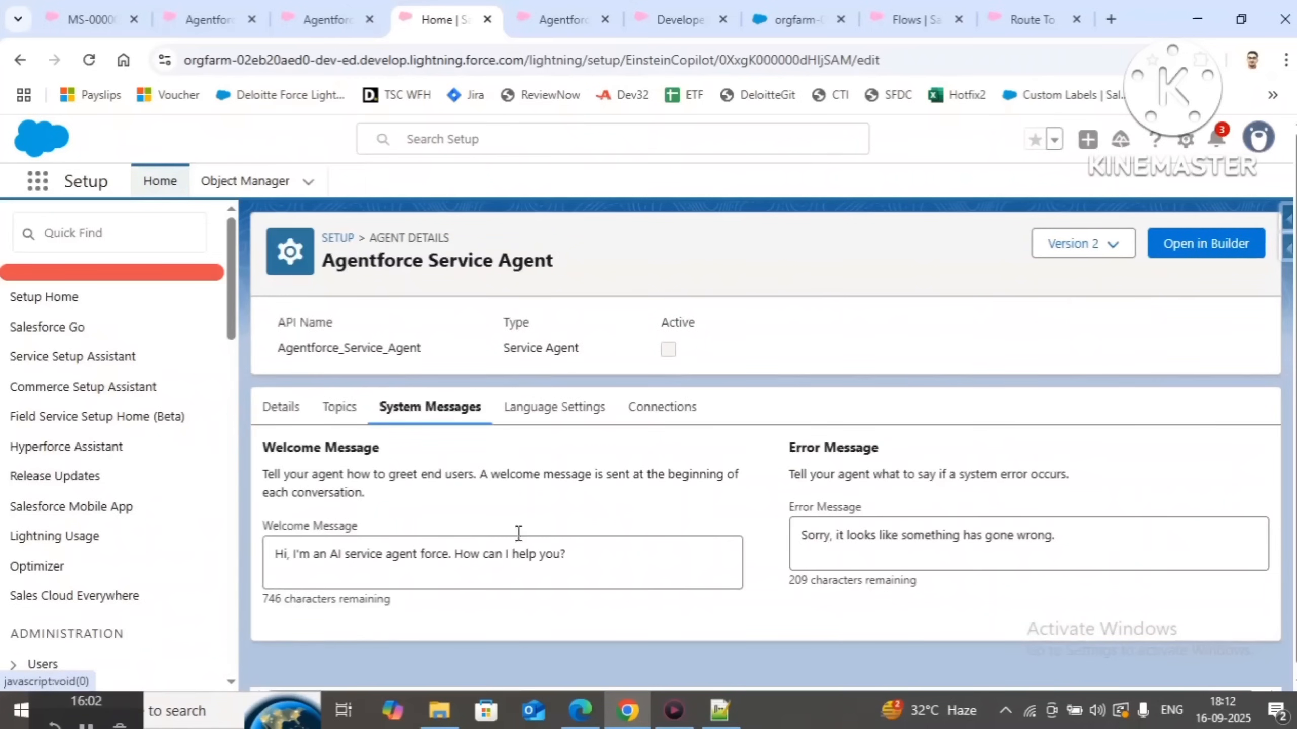
pyautogui.click(1080, 249)
pyautogui.click(1062, 286)
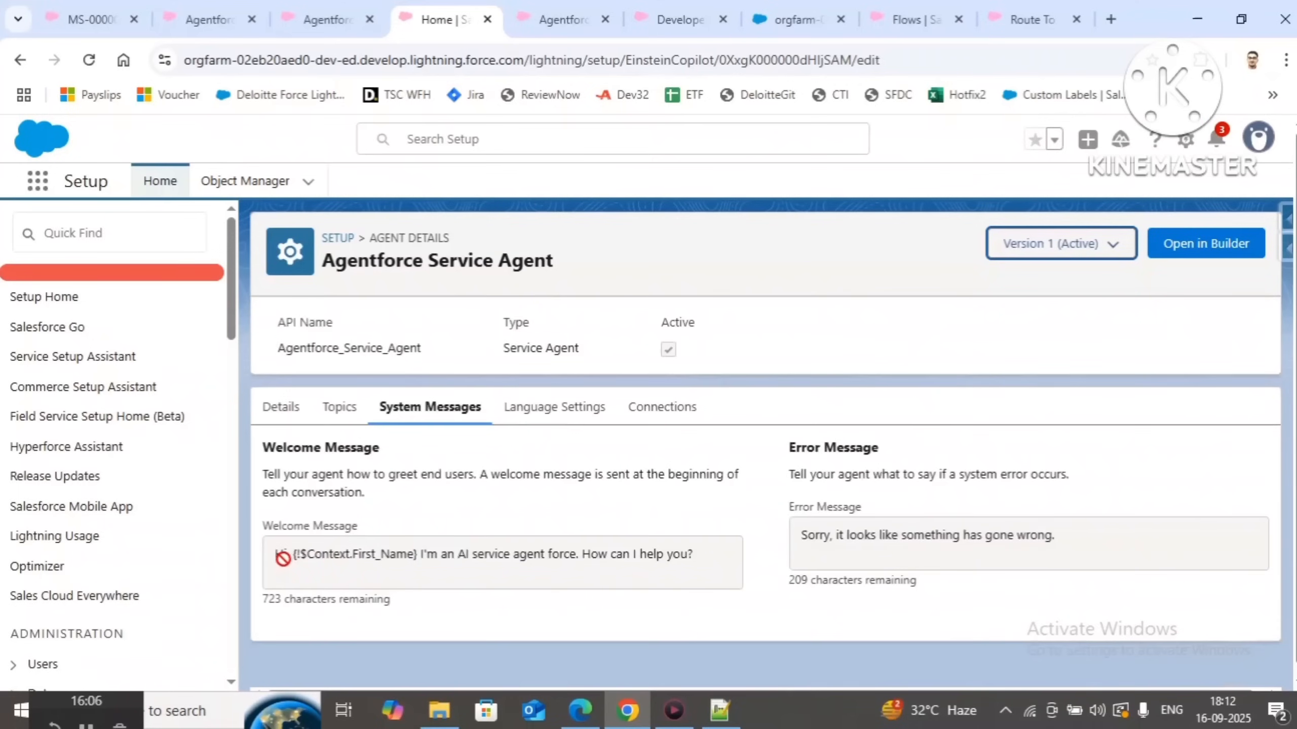
# Examine the wording and merge field of the Version 1 welcome message
pyautogui.moveTo(279, 559); pyautogui.dragTo(694, 554)
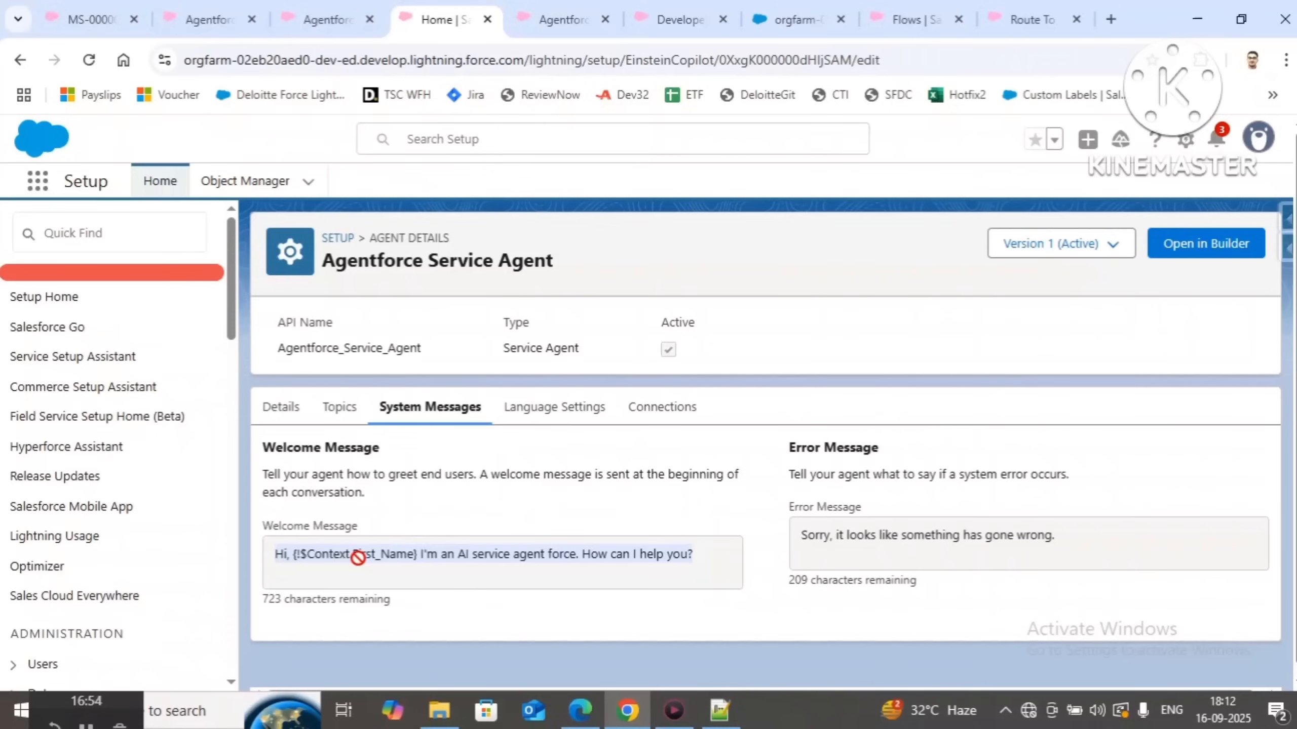
pyautogui.click(335, 564)
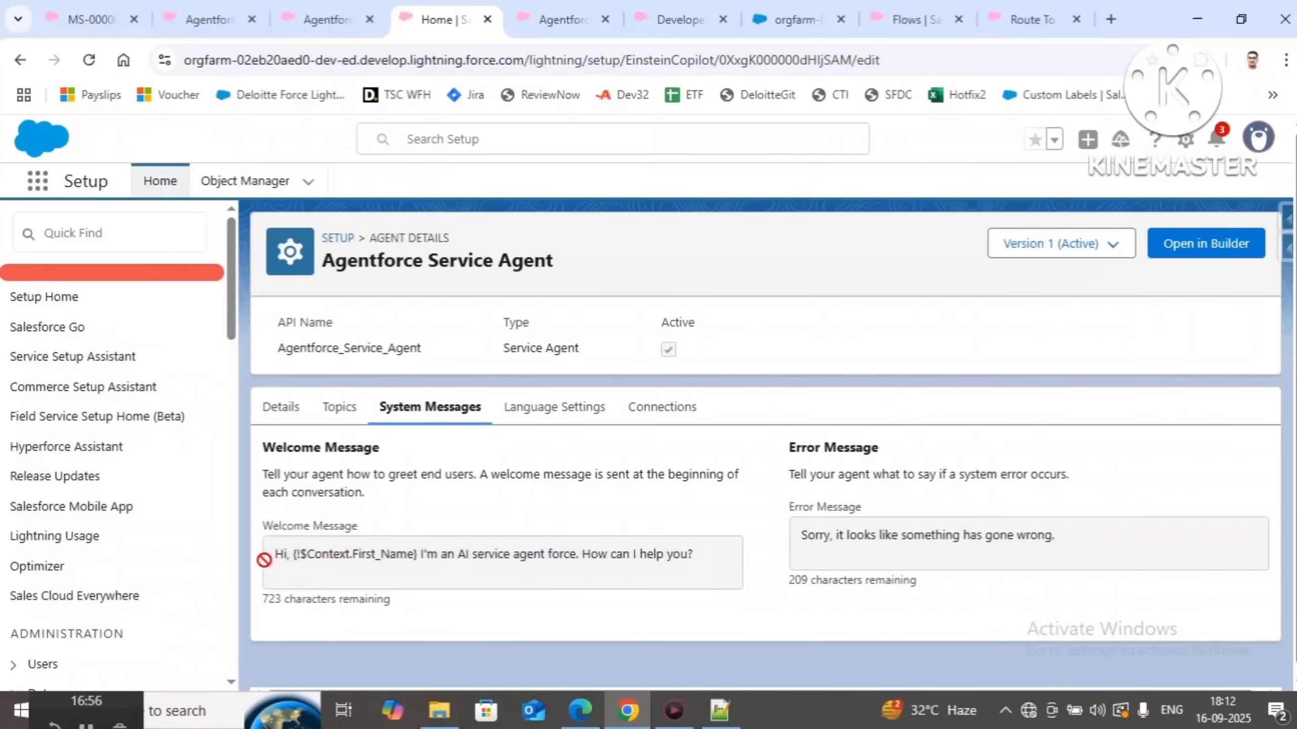
pyautogui.moveTo(275, 553); pyautogui.dragTo(770, 574)
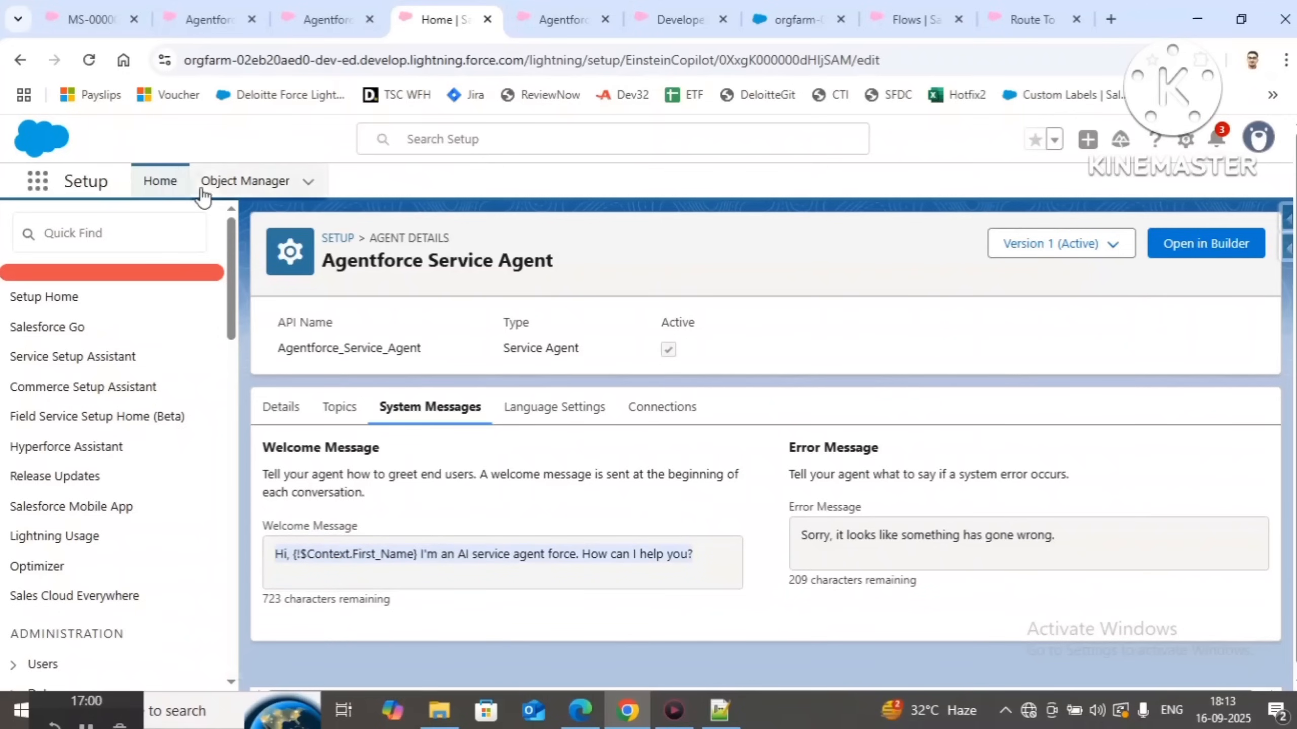
# From the Service Console, find the Agentforce Messages object, open its list view and close the MS-00000004 messaging session
pyautogui.click(83, 7)
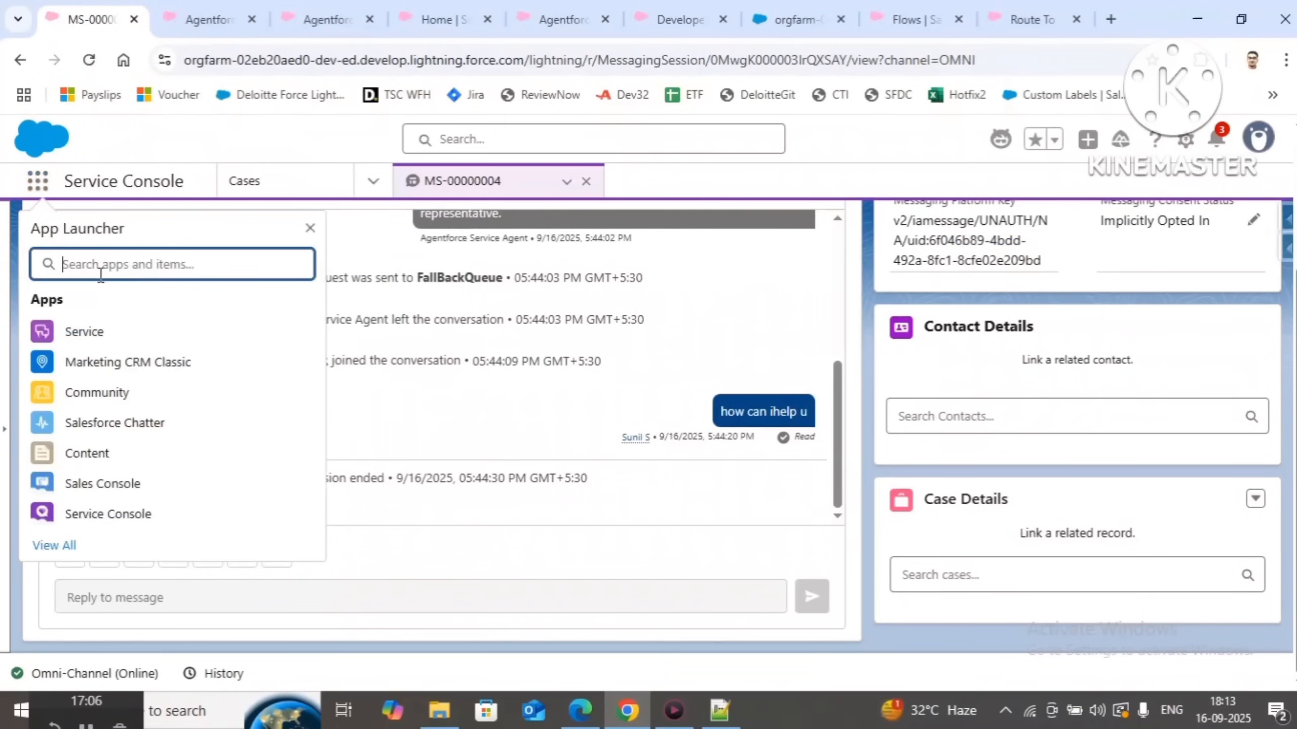
pyautogui.write('agent')
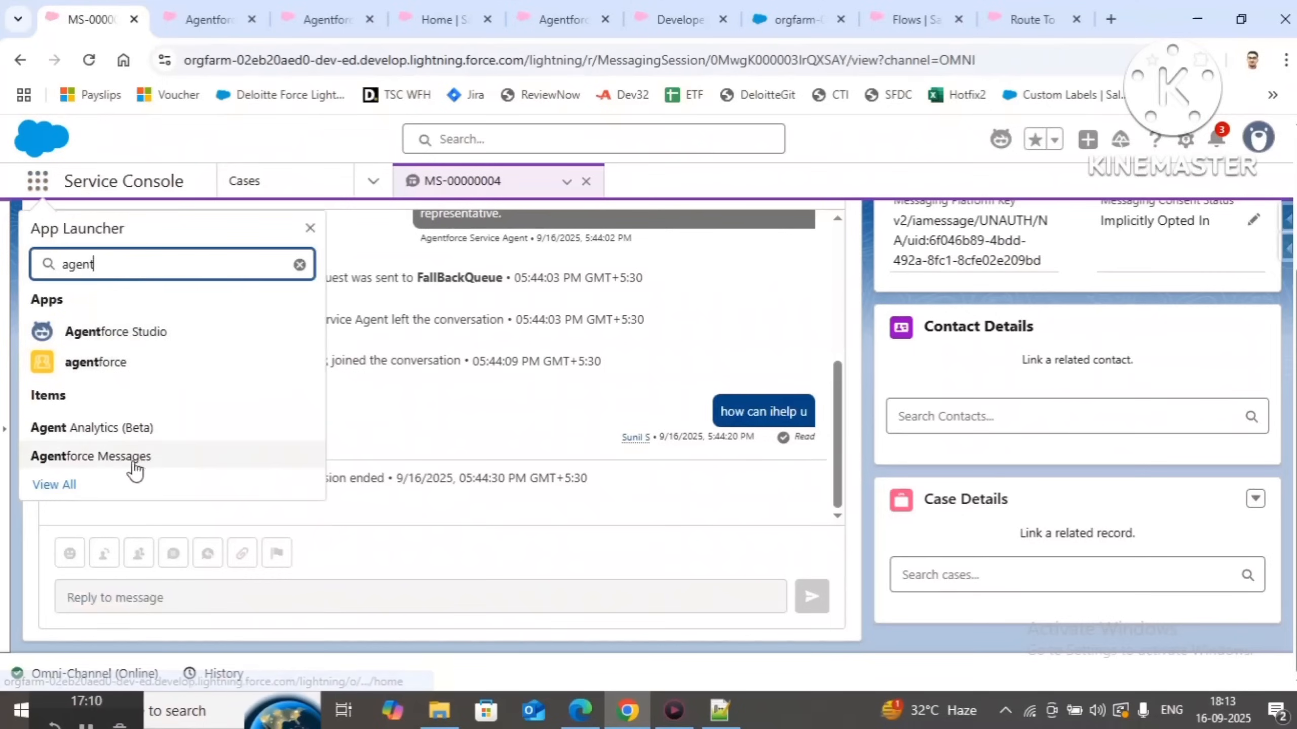
pyautogui.click(90, 456)
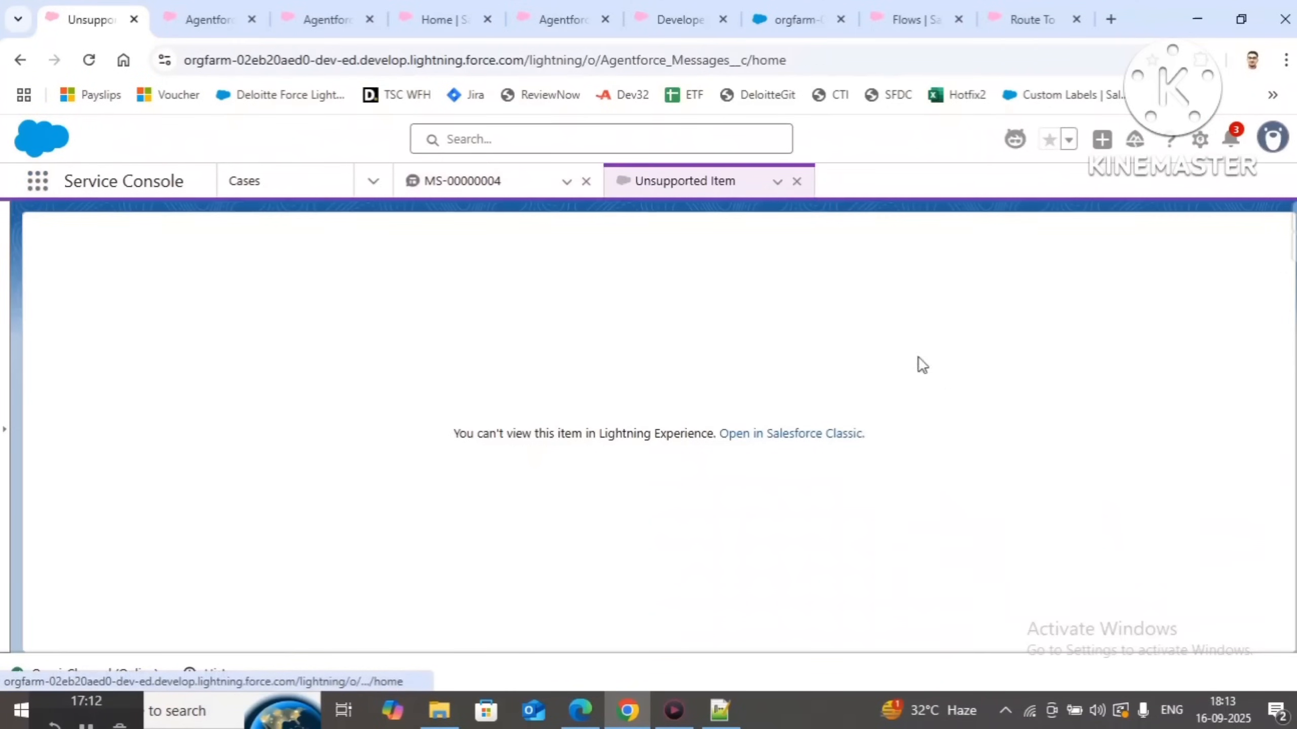
pyautogui.click(765, 434)
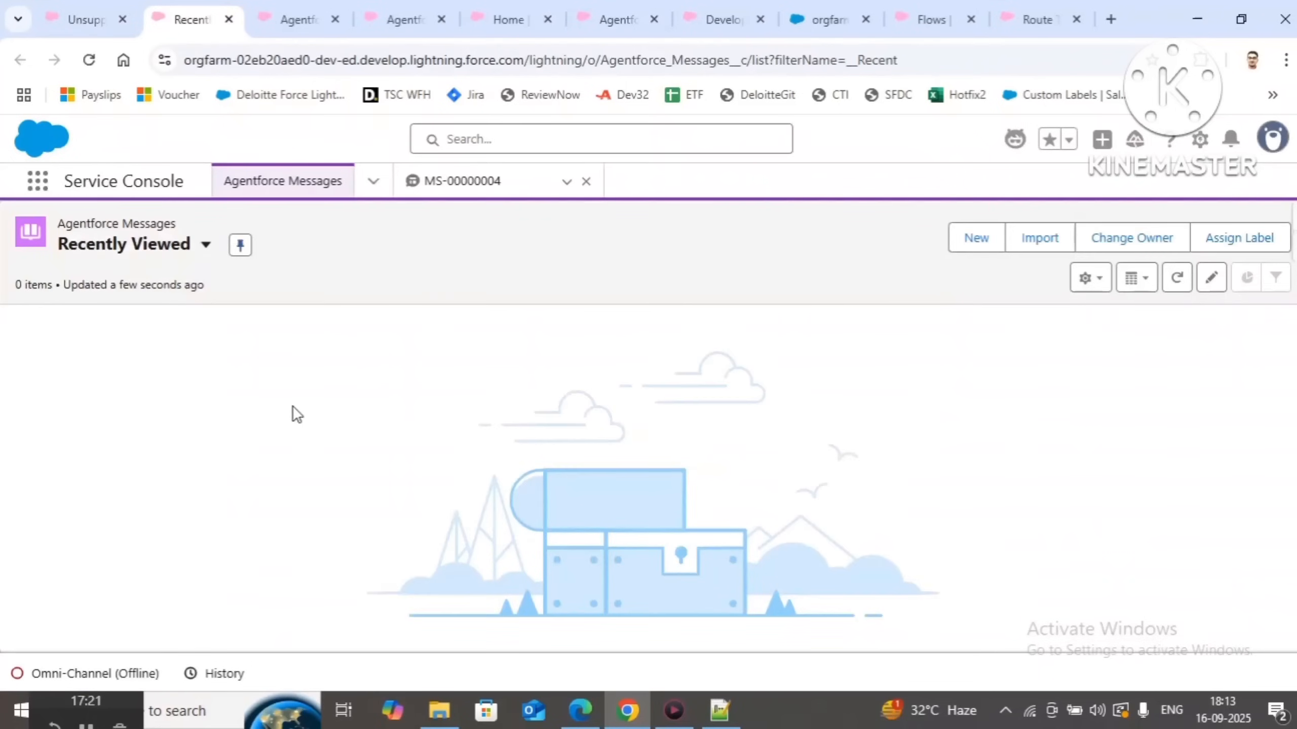
pyautogui.click(587, 183)
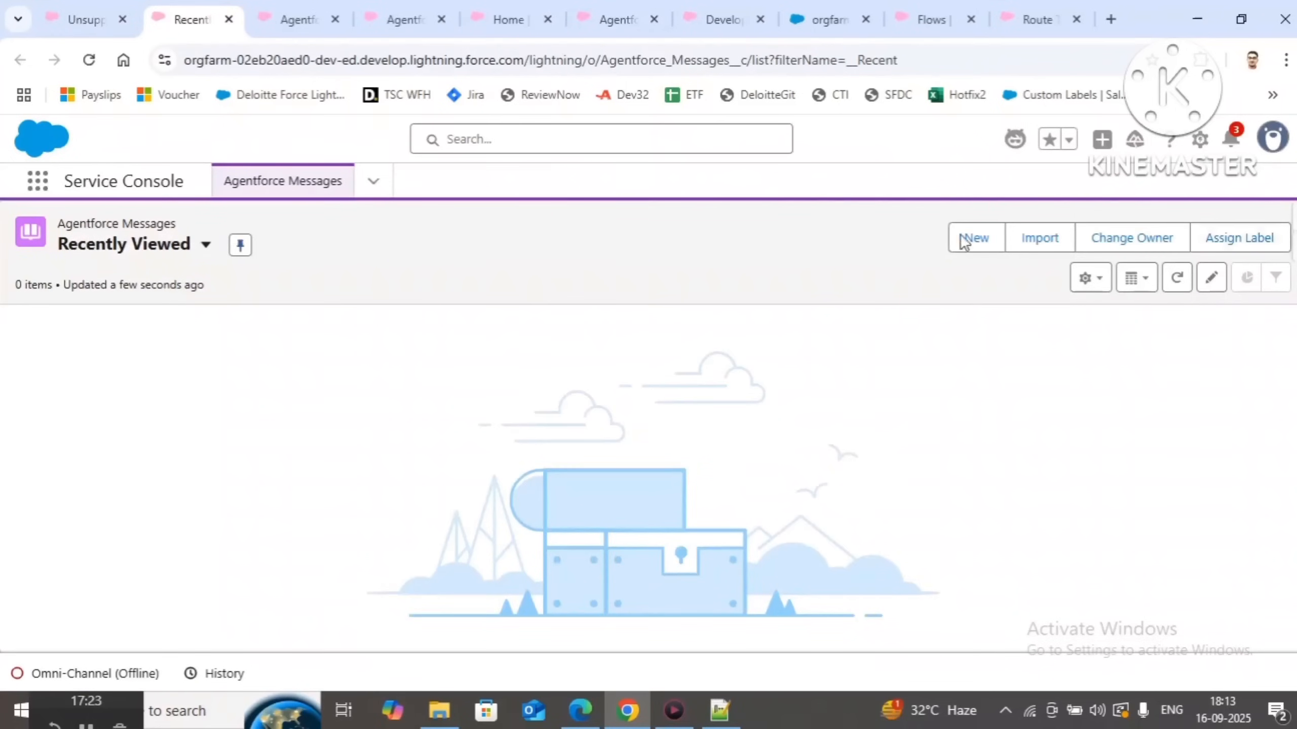
# Open the Agentforce Messages object in Object Manager and show its Fields & Relationships
pyautogui.click(1200, 139)
pyautogui.click(1065, 427)
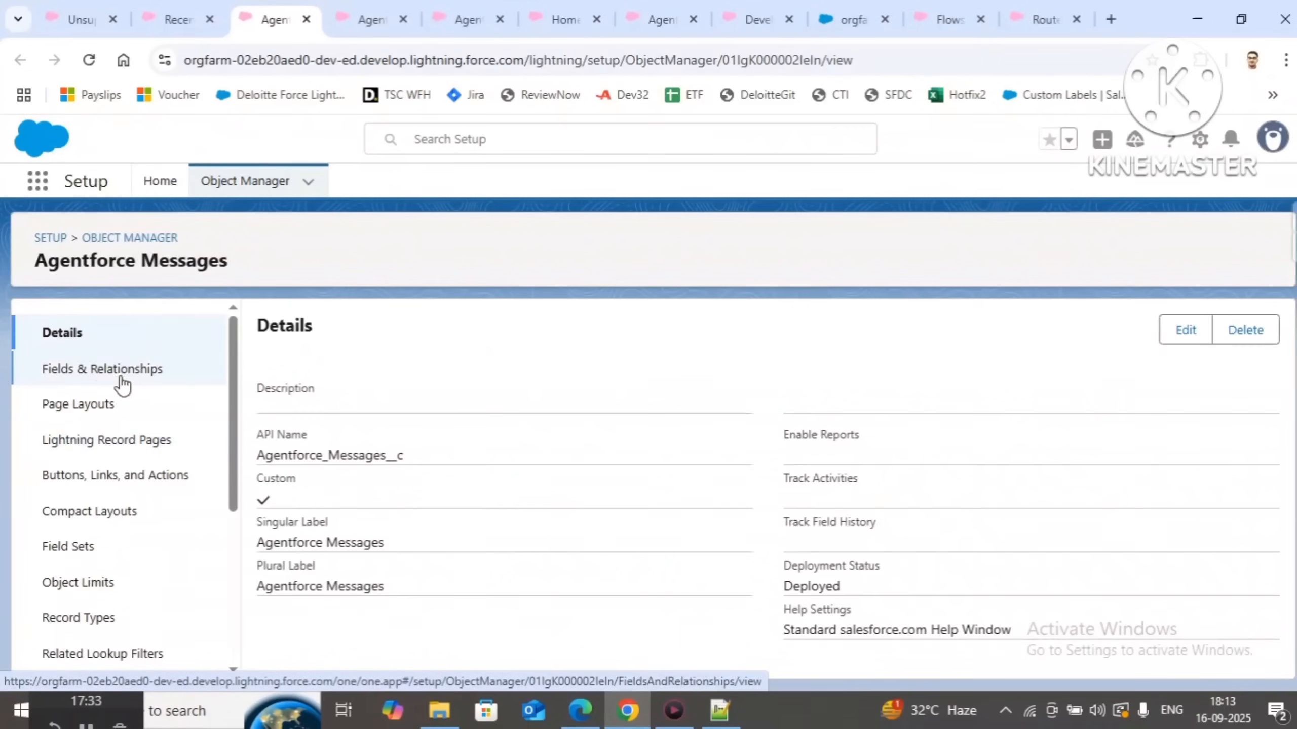
pyautogui.click(89, 371)
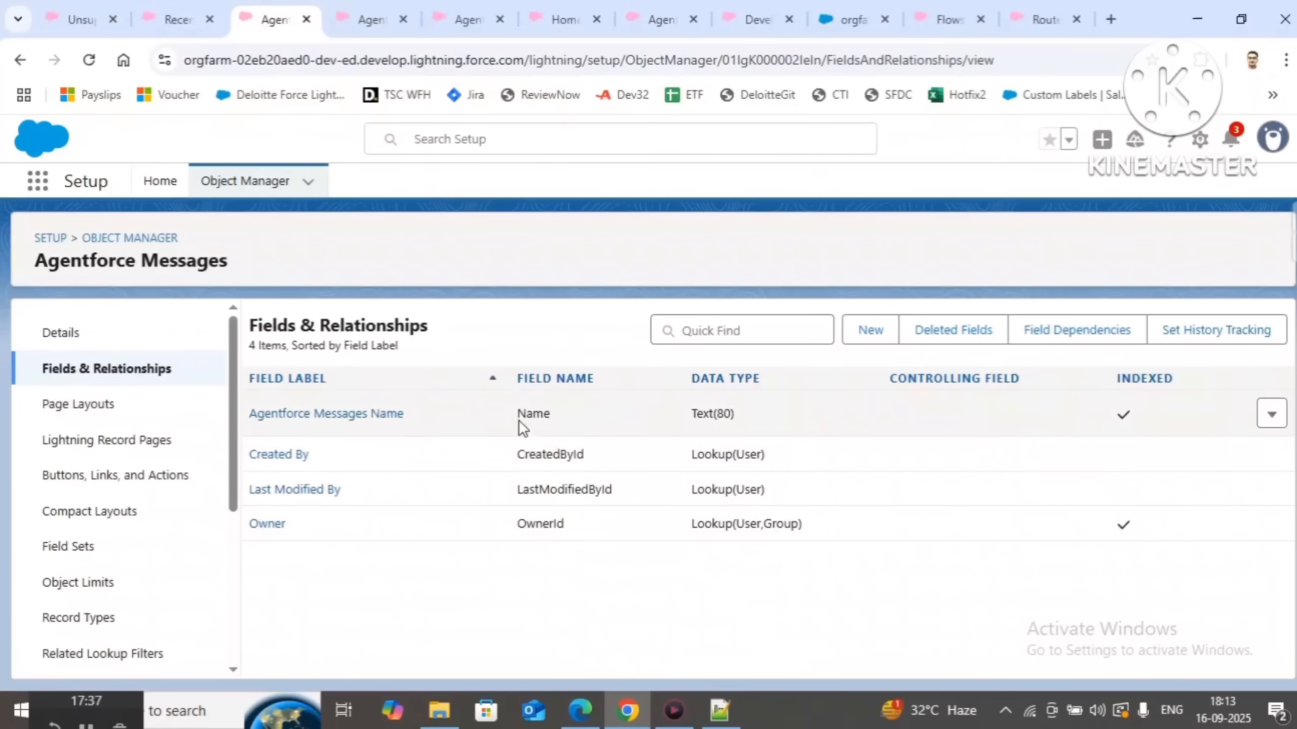
# Examine the existing fields and the API name of the Agentforce Messages object
pyautogui.moveTo(517, 414); pyautogui.dragTo(765, 572)
pyautogui.click(765, 572)
pyautogui.click(84, 337)
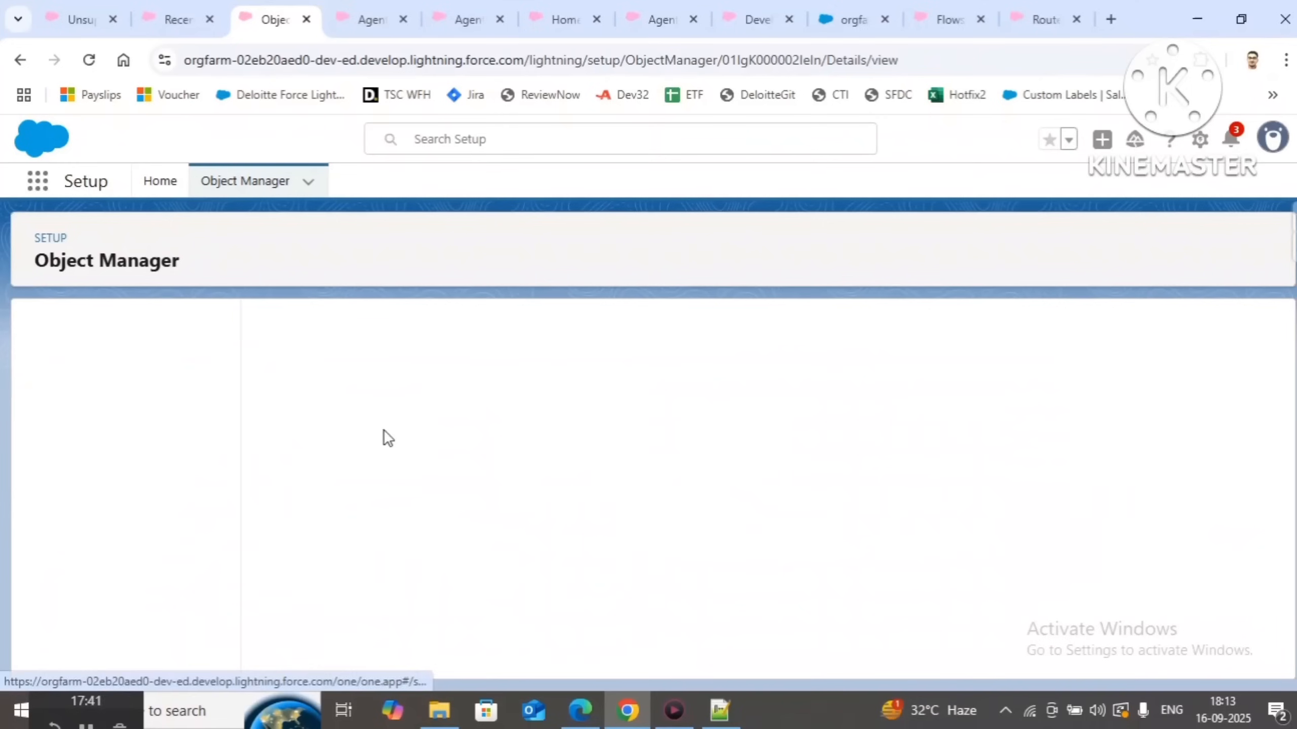
pyautogui.moveTo(266, 453); pyautogui.dragTo(495, 460)
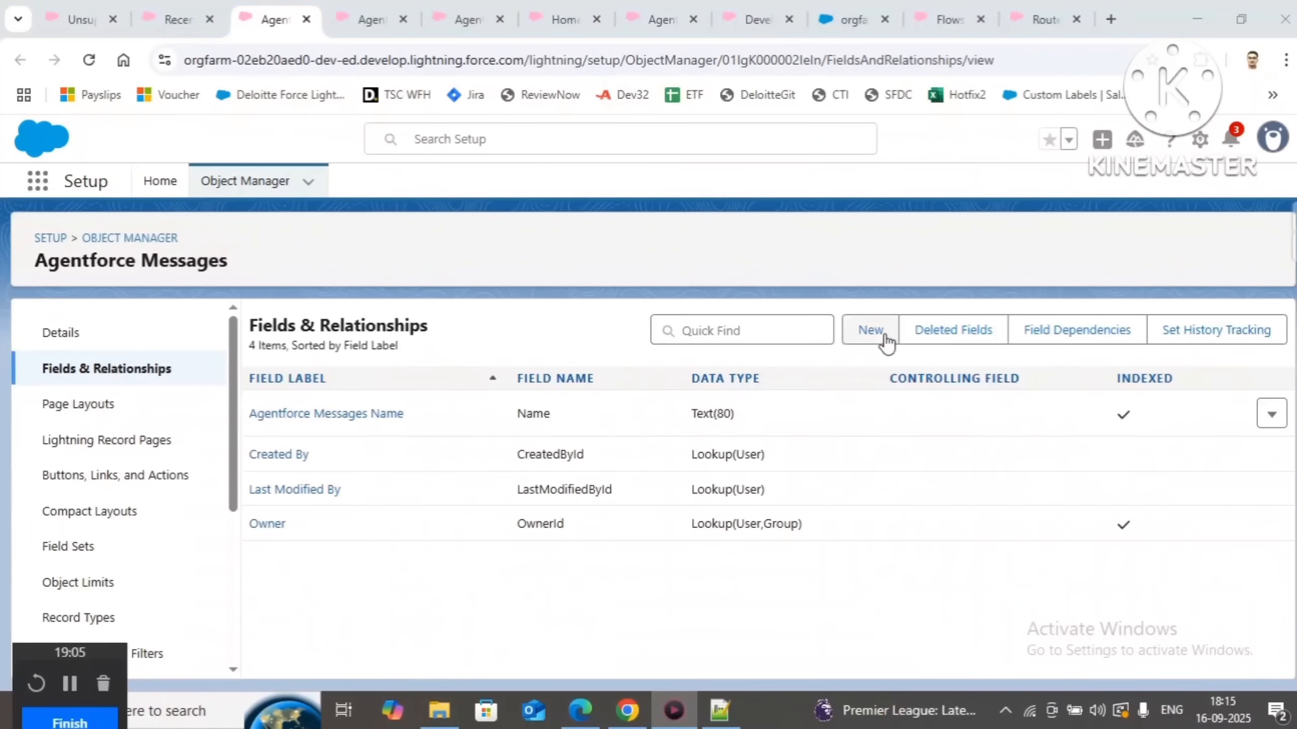
# Begin a new custom field on Agentforce Messages with the Text data type
pyautogui.click(874, 336)
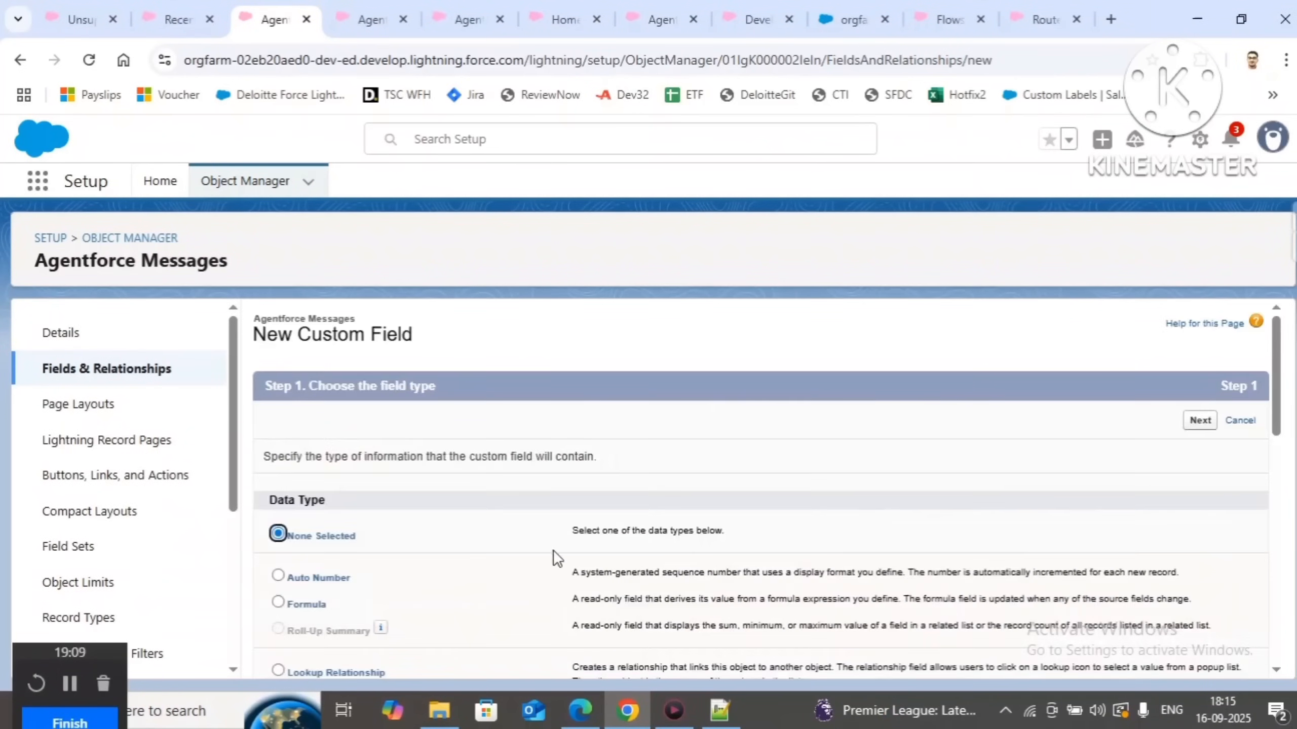
pyautogui.scroll(-8, 346, 569)
pyautogui.click(278, 596)
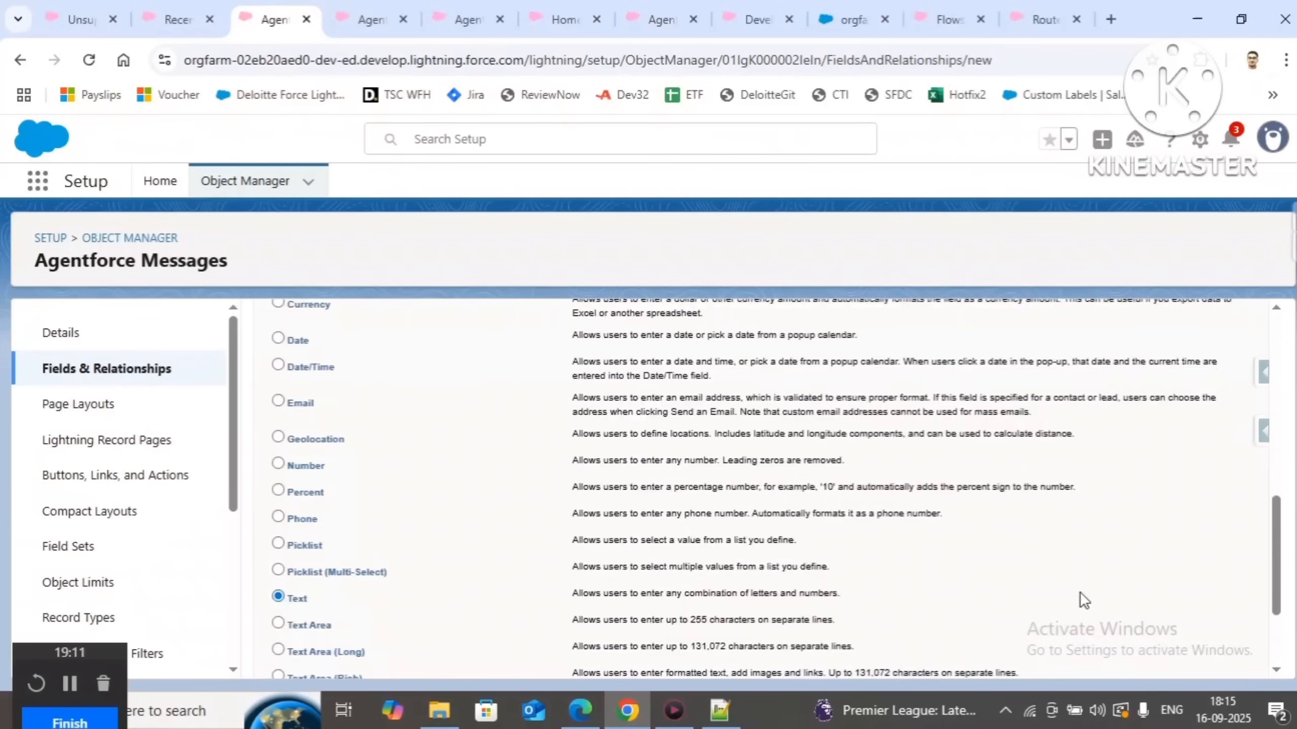
pyautogui.scroll(-3, 1080, 592)
pyautogui.click(1200, 656)
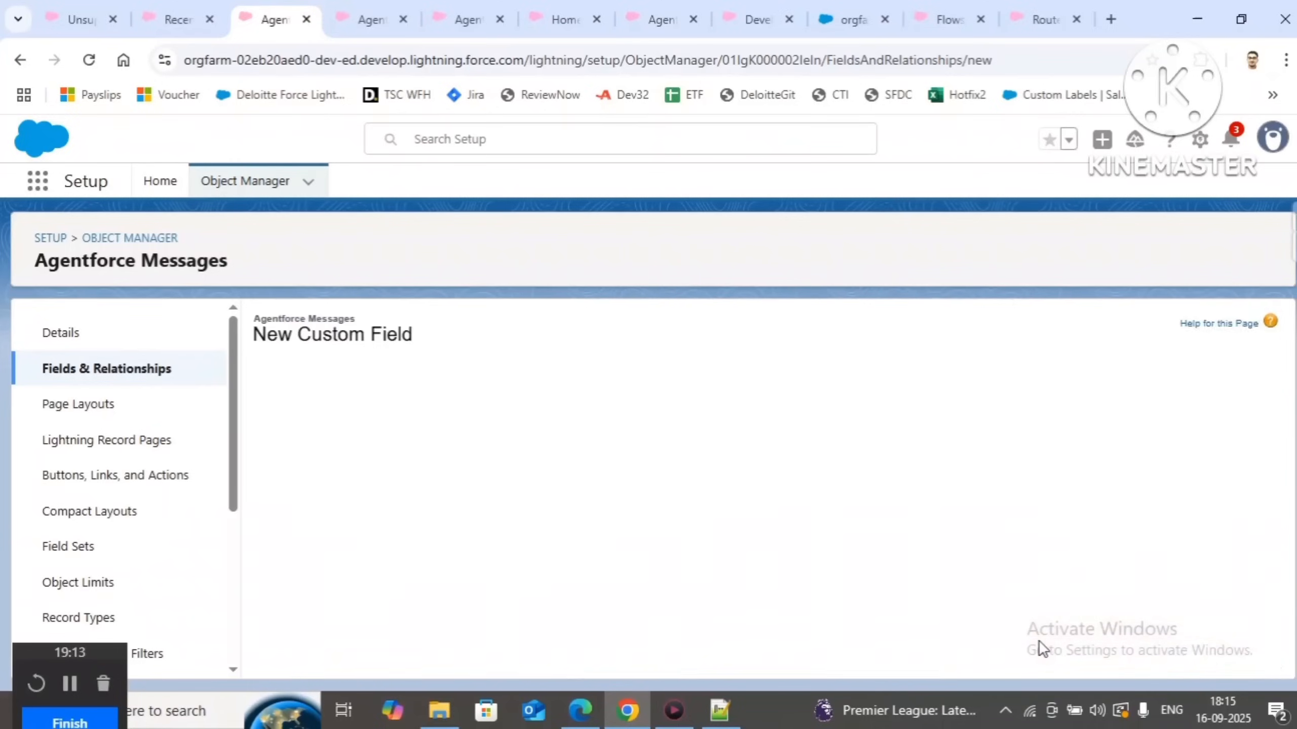
# Label the new text field Agentforce Messages with a length of 255 and field name Agentforce_Messages, and proceed to field-level security
pyautogui.click(519, 461)
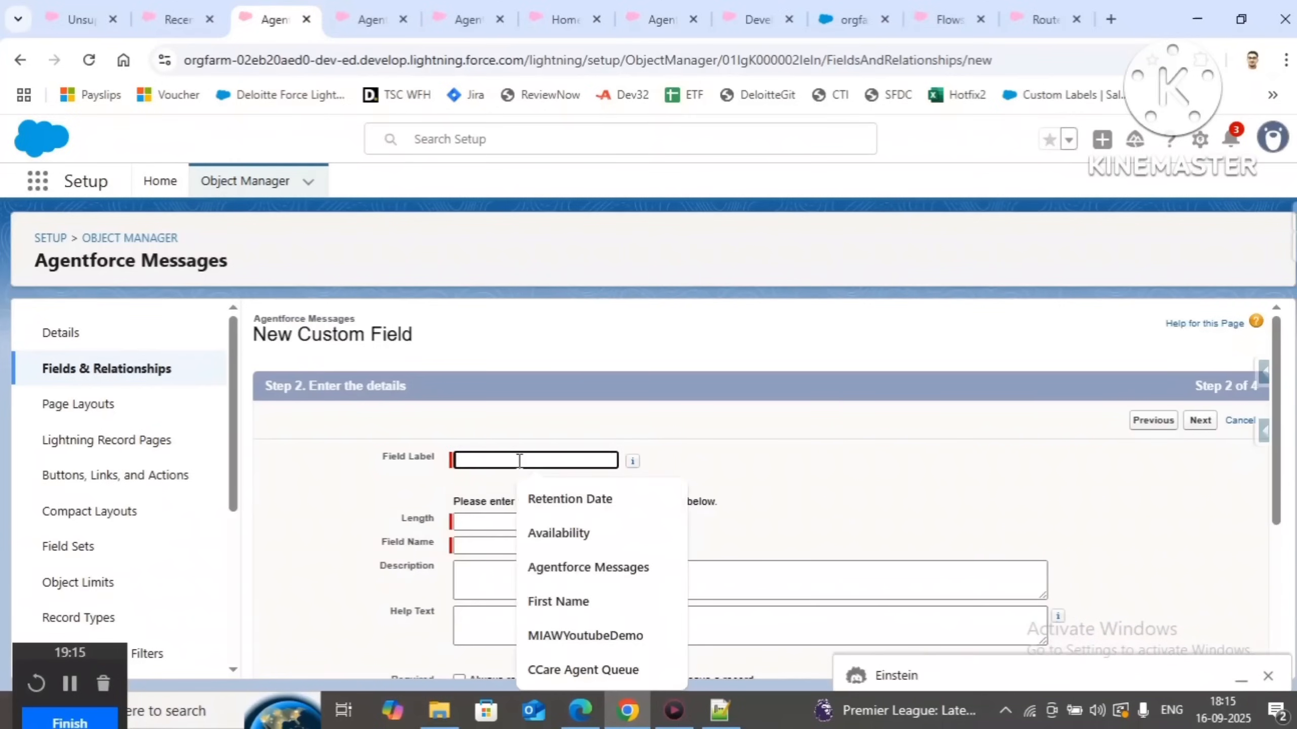
pyautogui.click(587, 568)
pyautogui.click(509, 522)
pyautogui.click(539, 561)
pyautogui.scroll(-5, 881, 533)
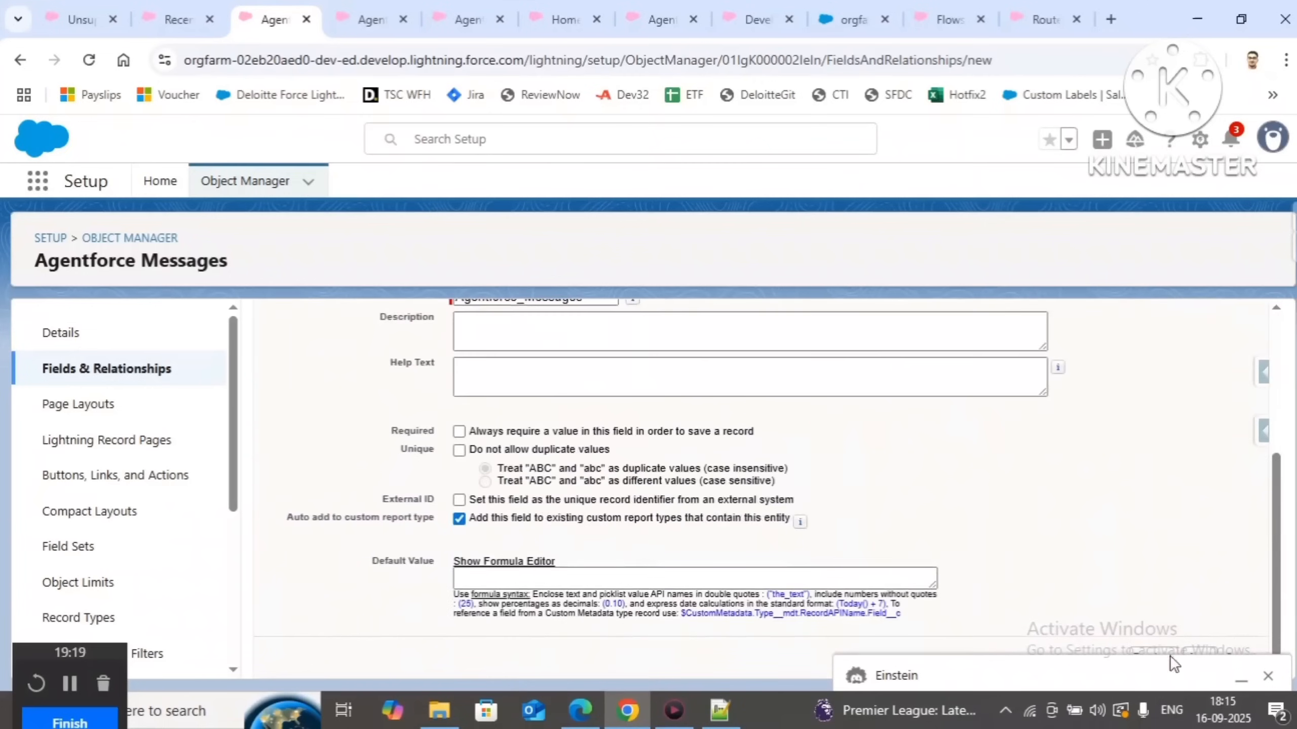
pyautogui.click(1266, 680)
pyautogui.click(1198, 664)
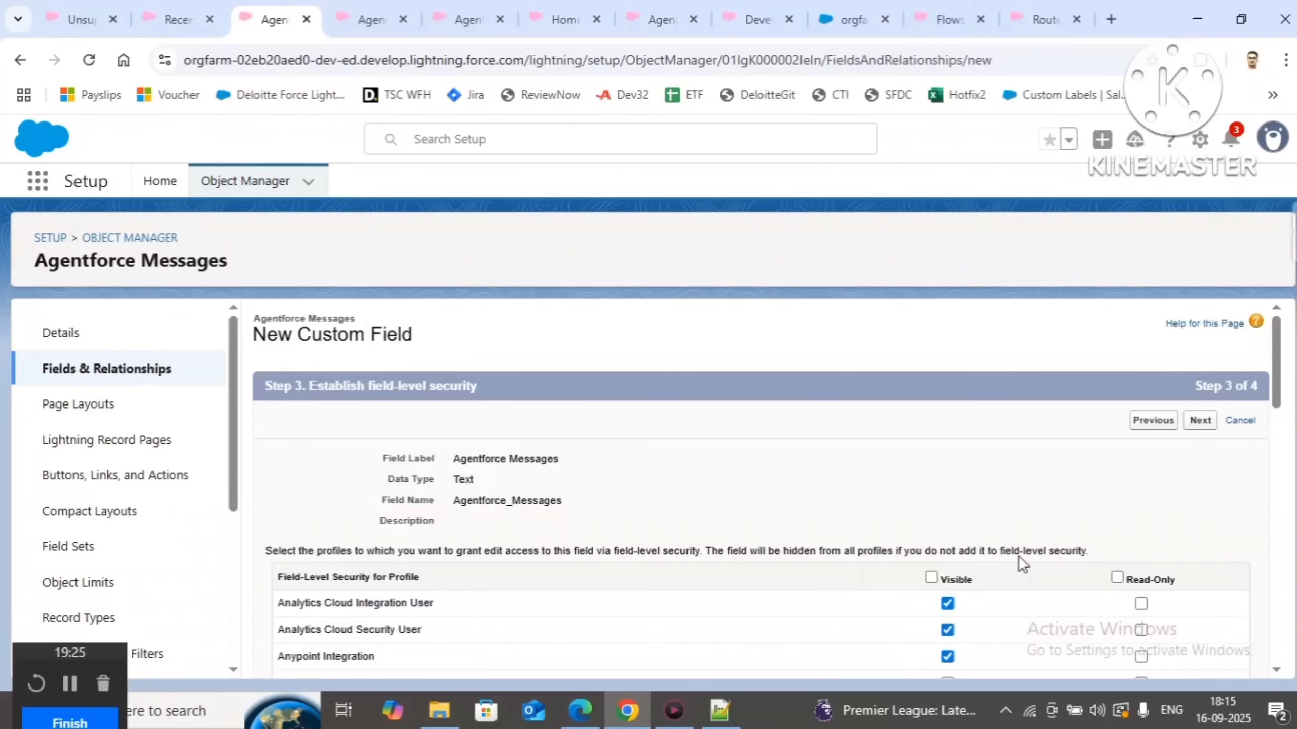
# Create the field with the default field-level security, and check its API name in the object's Fields & Relationships
pyautogui.click(1200, 420)
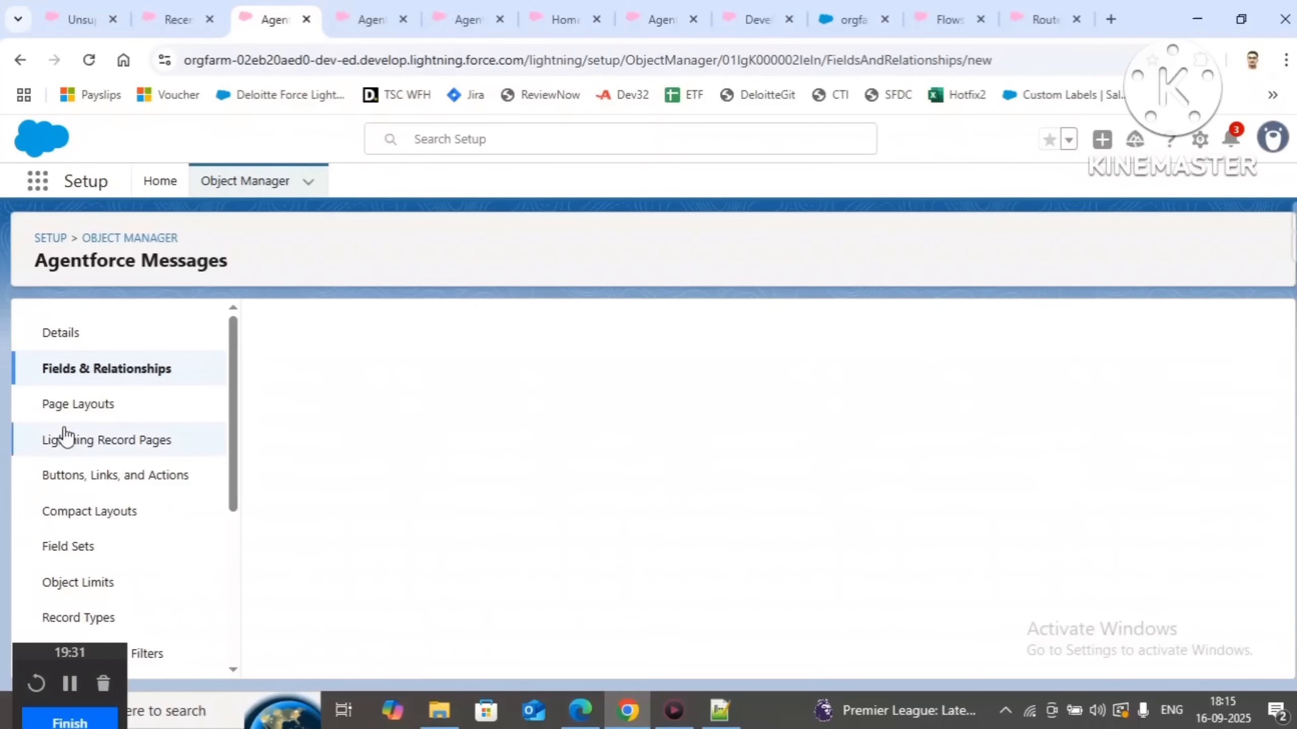
pyautogui.click(154, 369)
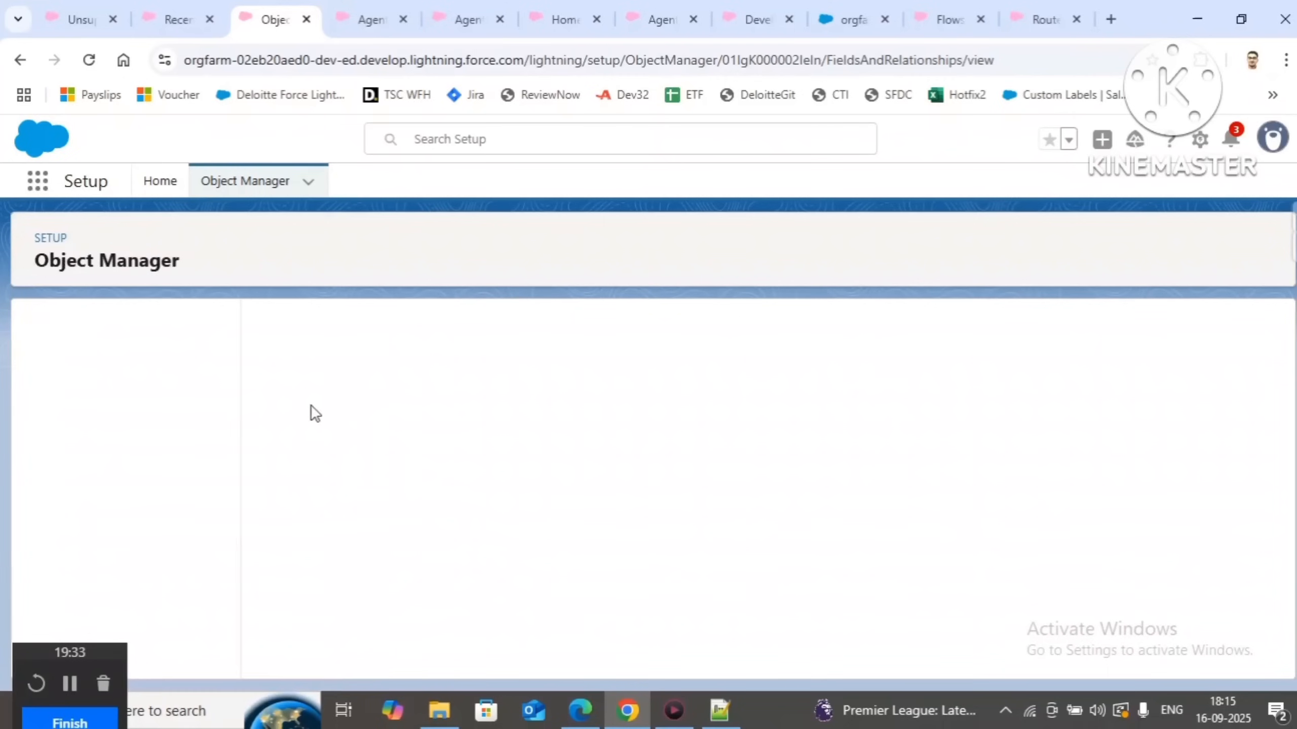
pyautogui.moveTo(523, 415); pyautogui.dragTo(631, 415)
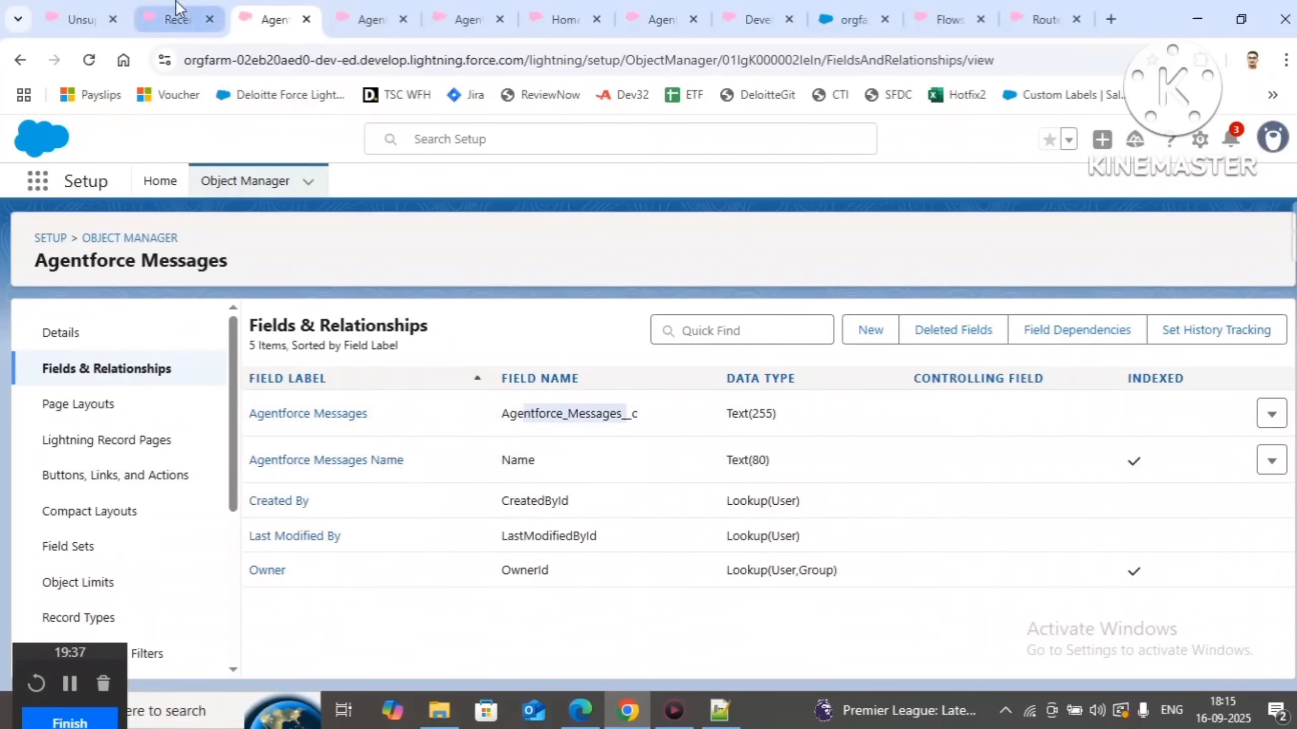
# Start a new Agentforce Messages record in the Service Console and set its Agentforce Messages Name to welcome
pyautogui.click(174, 19)
pyautogui.click(976, 238)
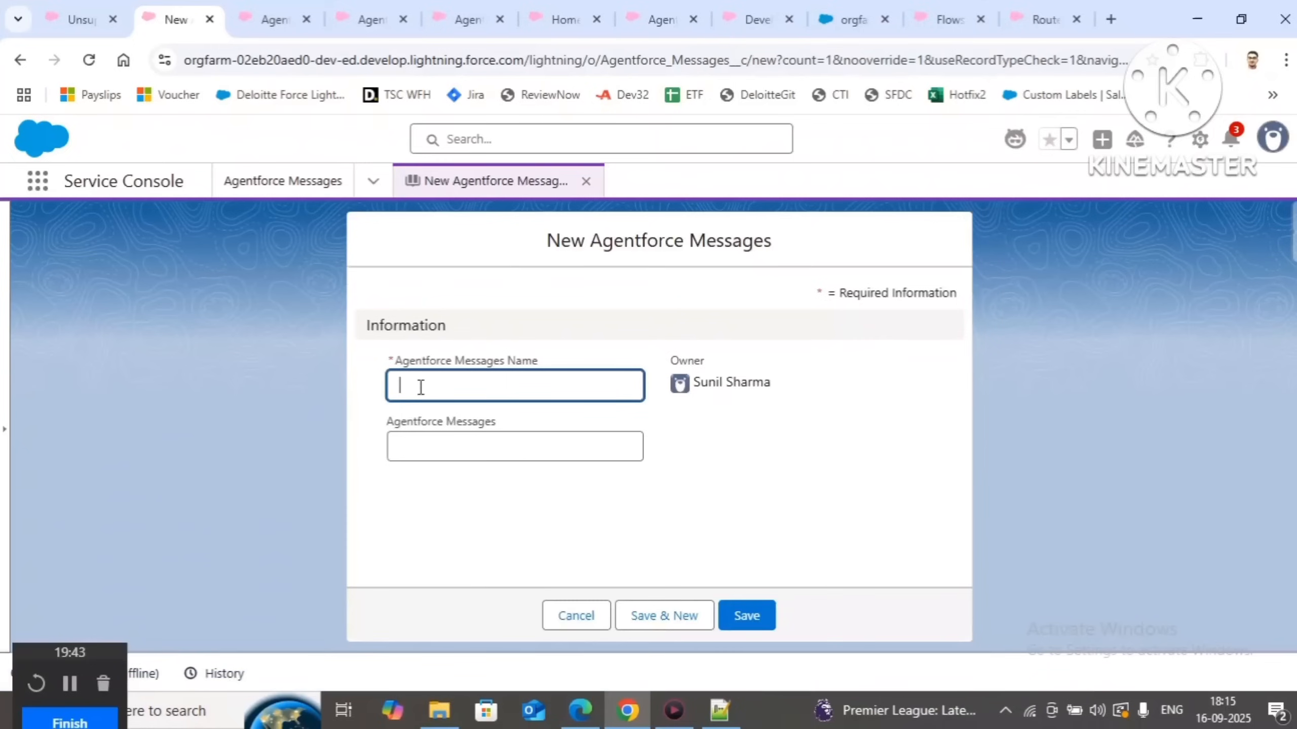
pyautogui.write('welcome')
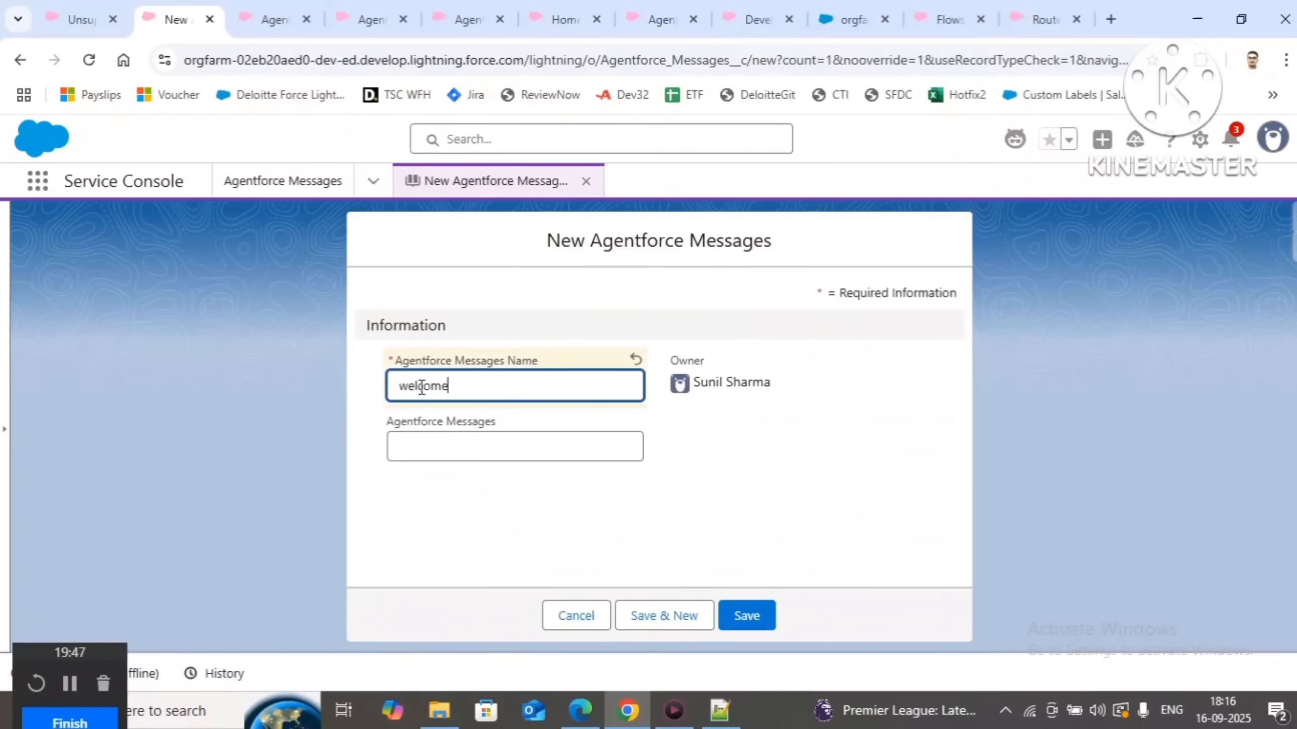
pyautogui.click(450, 440)
# Go back to the Agentforce Service Agent's system messages in Setup and open the agent in Agentforce Builder
pyautogui.click(279, 19)
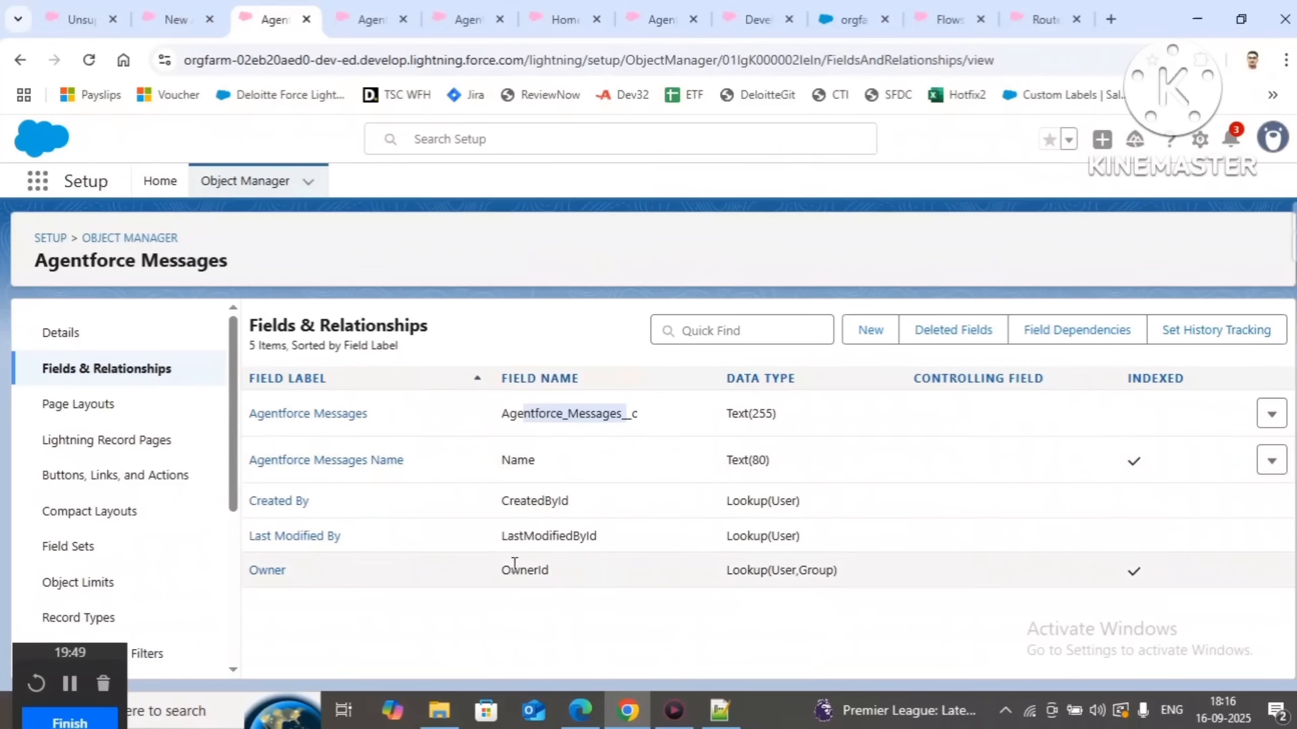
pyautogui.click(371, 19)
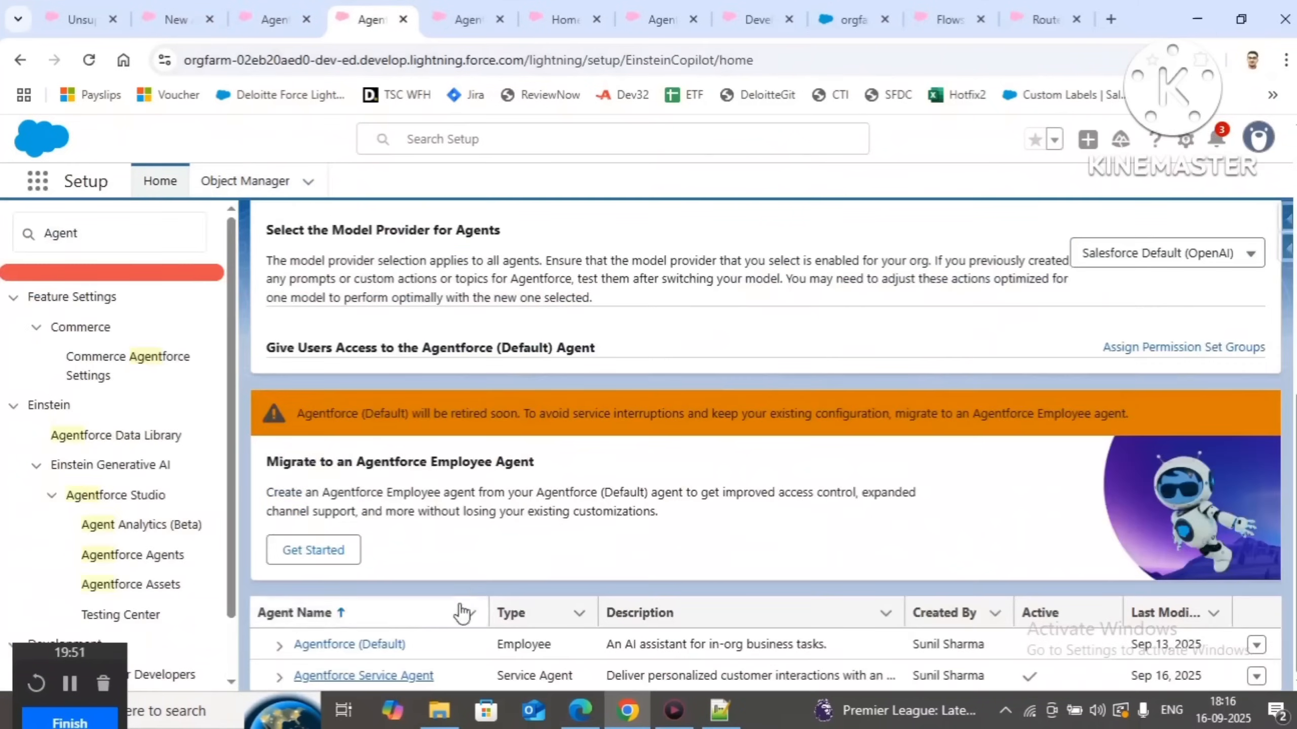
pyautogui.click(498, 17)
pyautogui.click(562, 19)
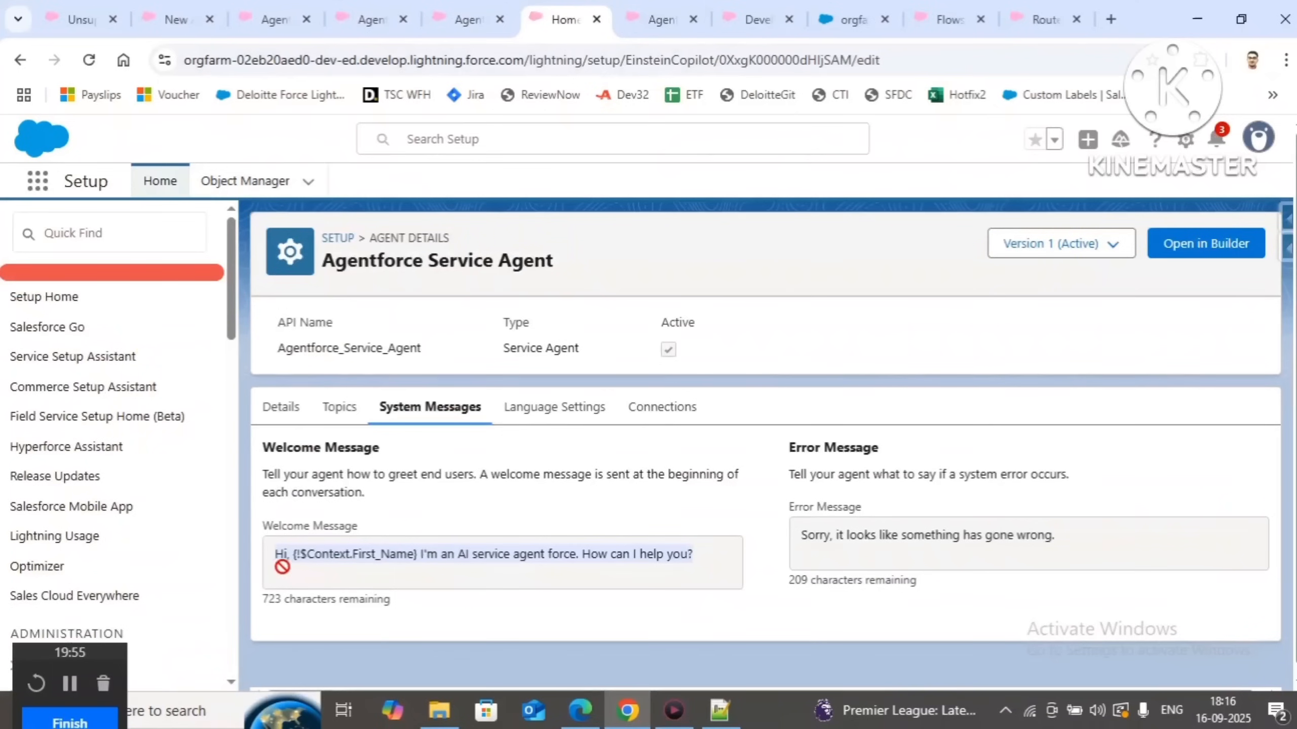
pyautogui.click(1208, 245)
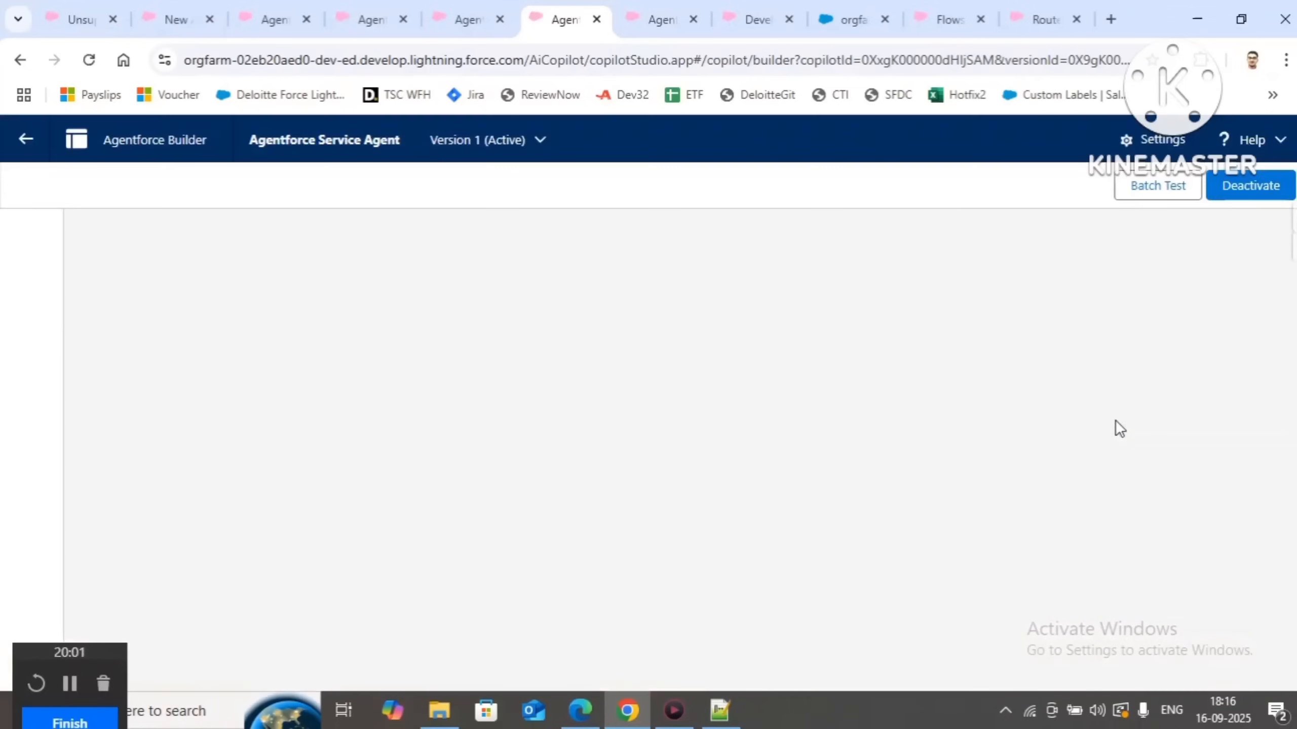
# Deactivate the Agentforce Service Agent and leave the builder for the Agentforce Agents setup page
pyautogui.click(1251, 189)
pyautogui.click(691, 451)
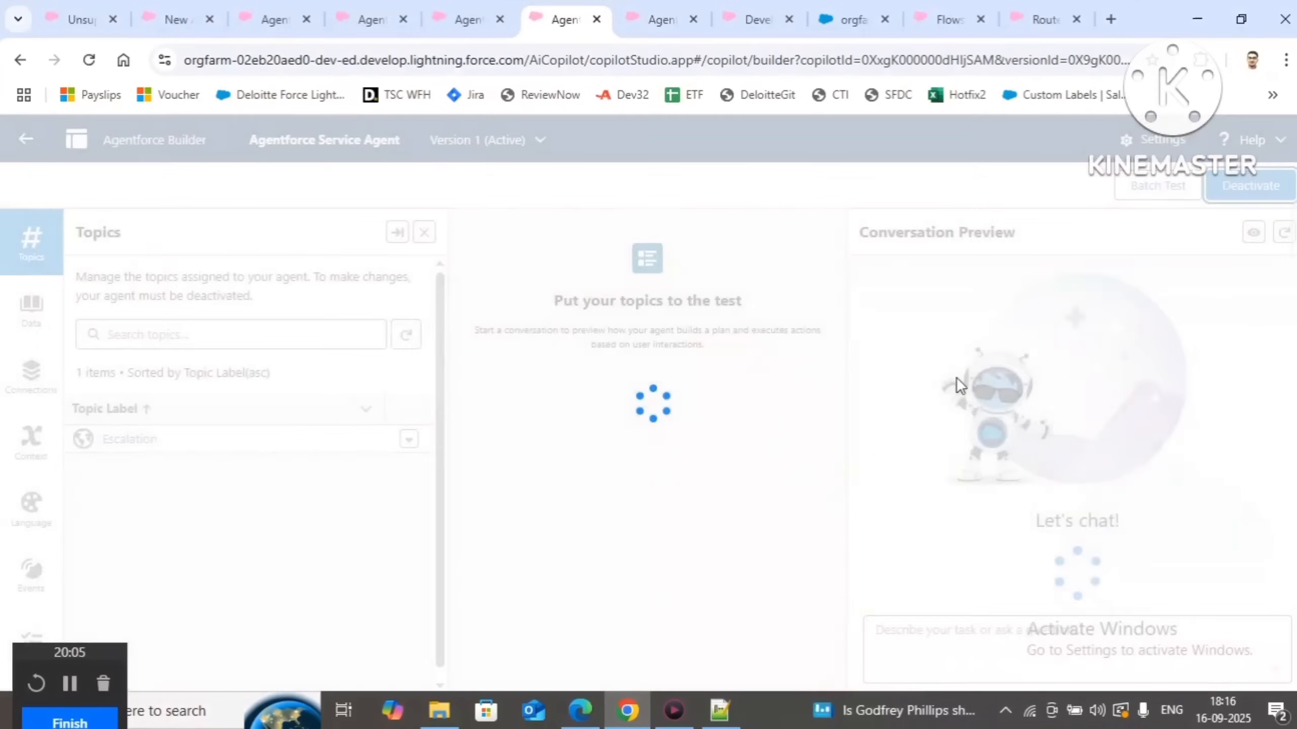
pyautogui.click(25, 139)
pyautogui.click(740, 192)
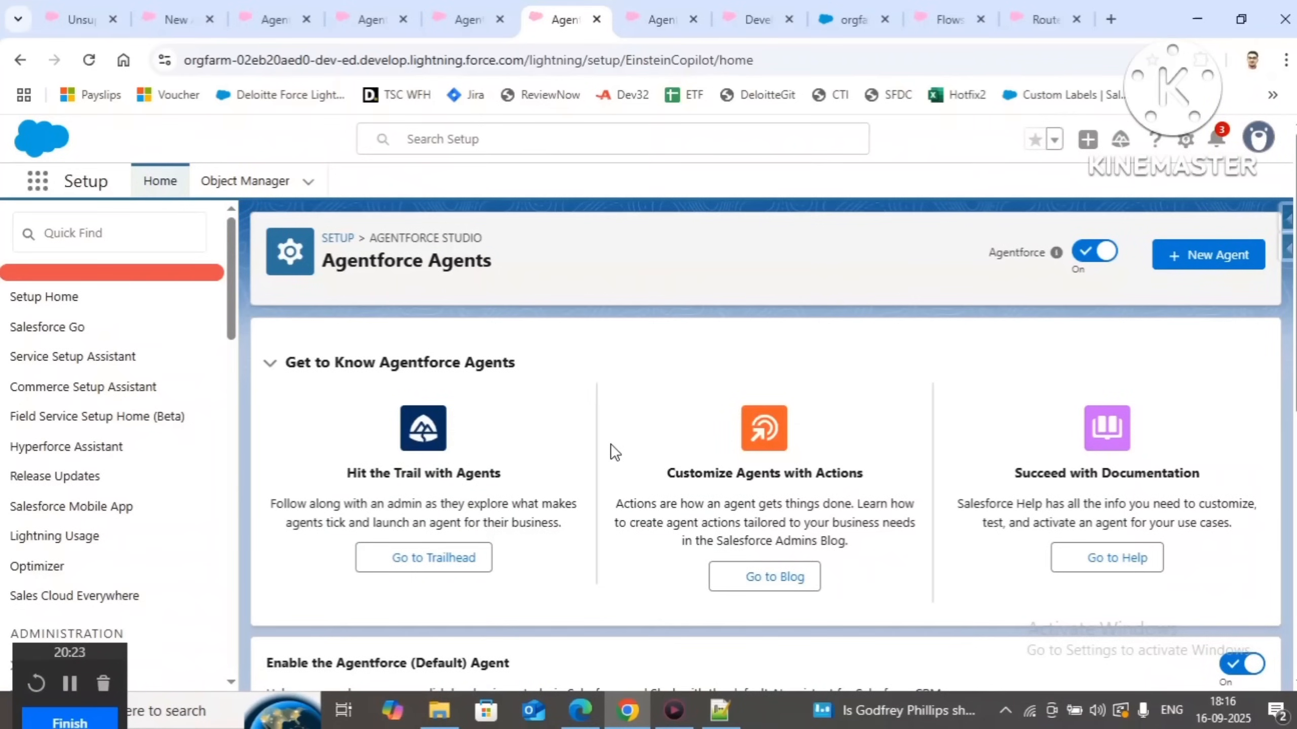
# Open the Agentforce Service Agent's details and show the system messages of Version 1
pyautogui.scroll(-8, 610, 444)
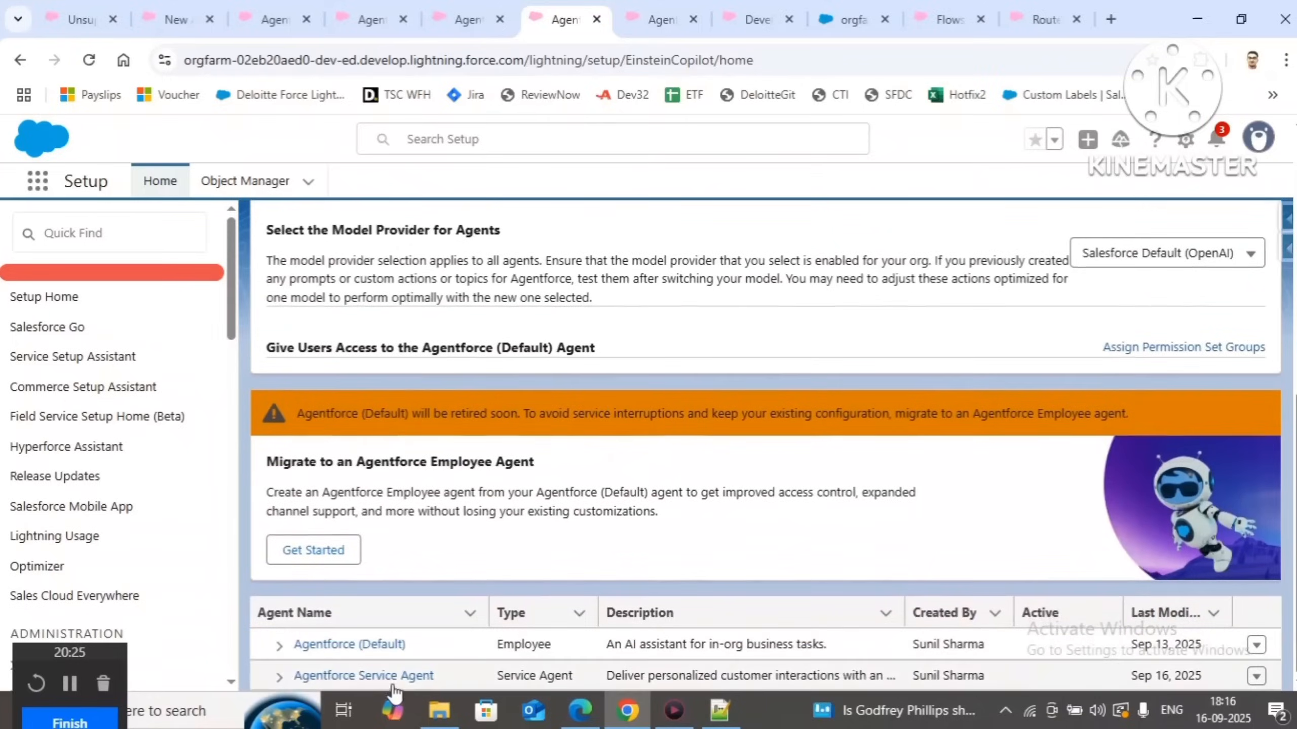
pyautogui.click(392, 677)
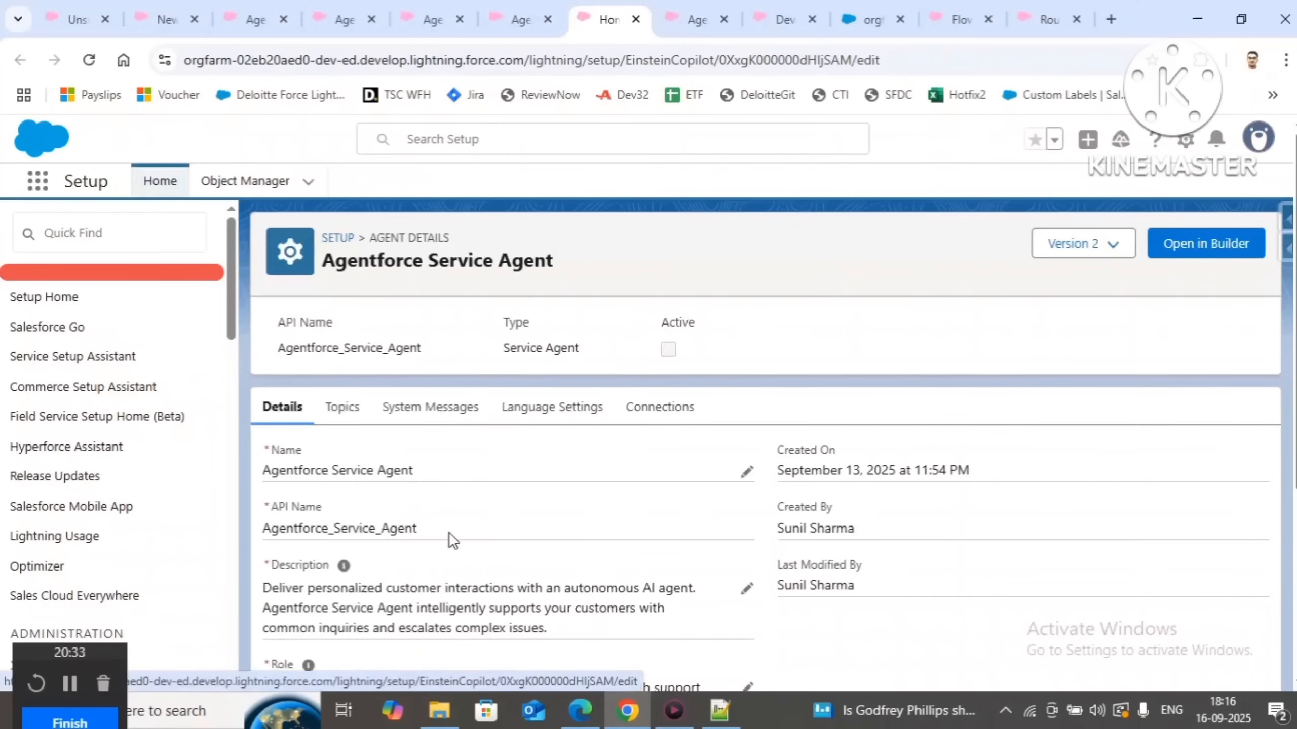
pyautogui.click(437, 406)
pyautogui.click(1123, 243)
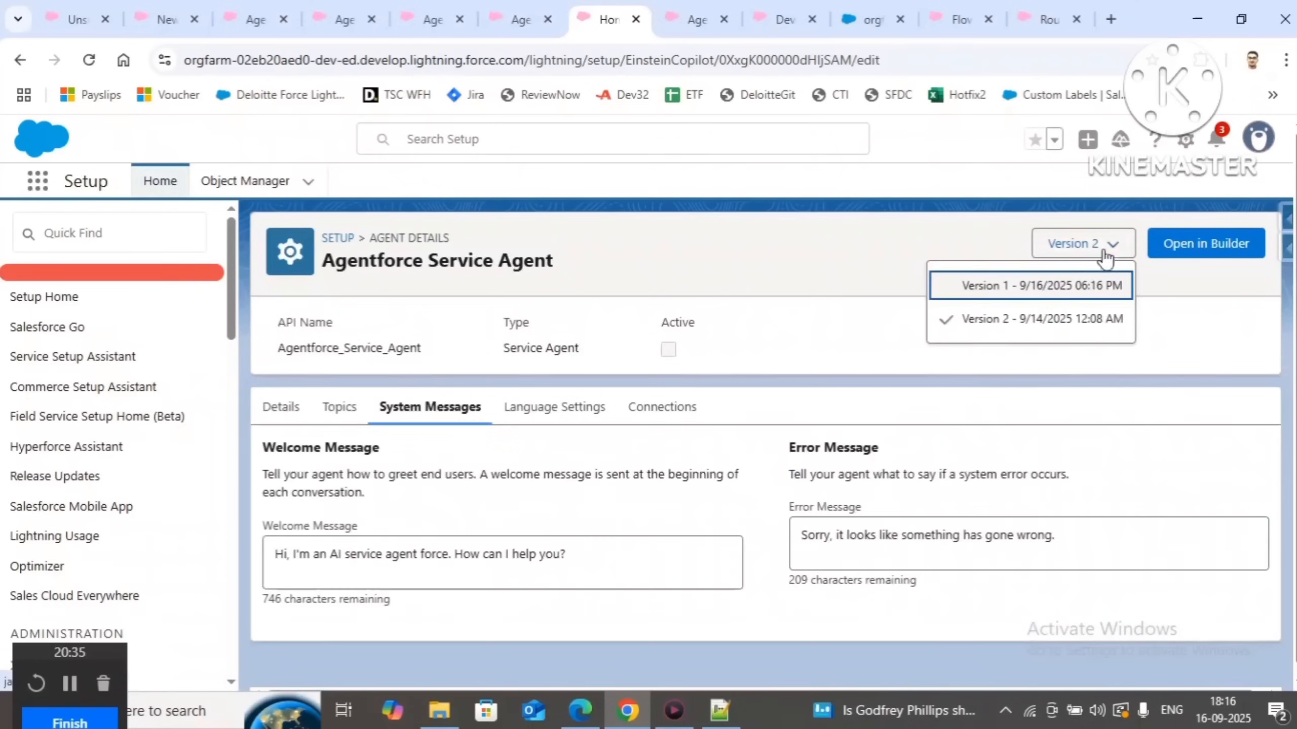
pyautogui.click(1038, 285)
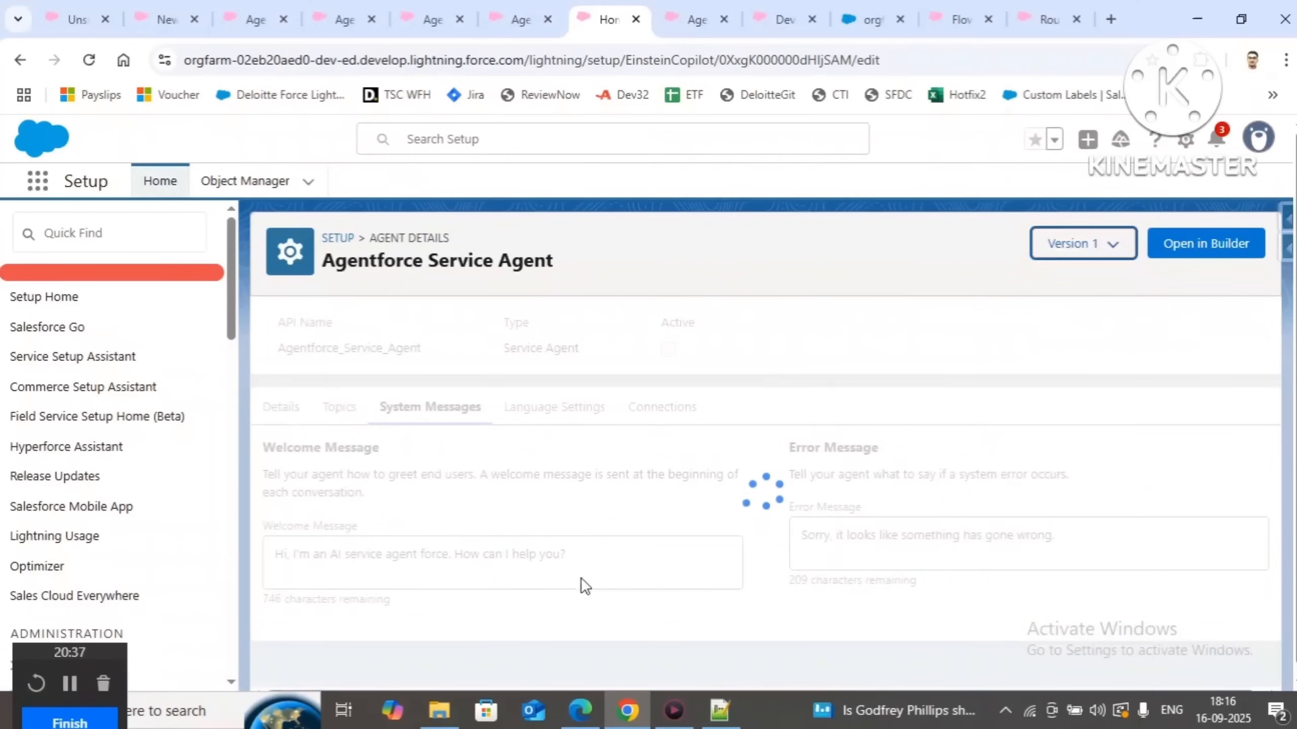
# Cut the Version 1 welcome message text and paste it into the Agentforce Messages field of the new welcome record
pyautogui.moveTo(698, 554); pyautogui.dragTo(274, 554)
pyautogui.press('BackSpace')
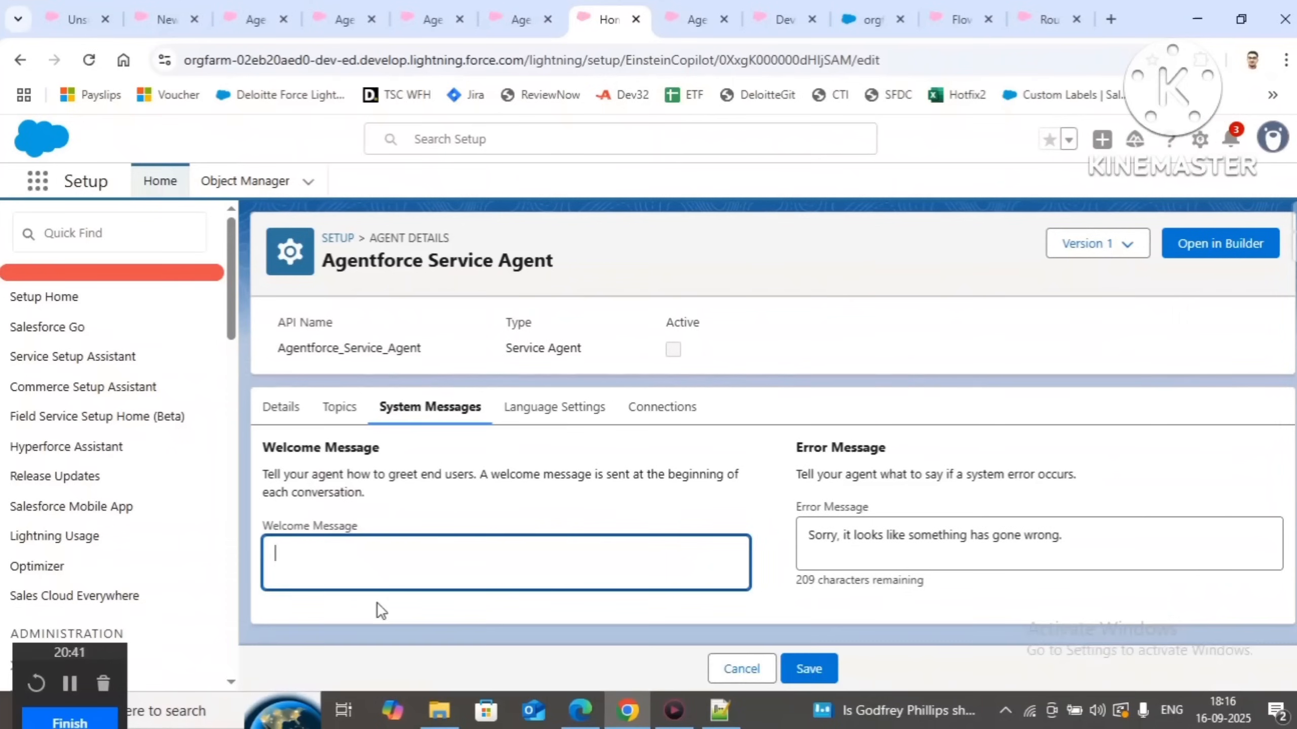
pyautogui.click(164, 19)
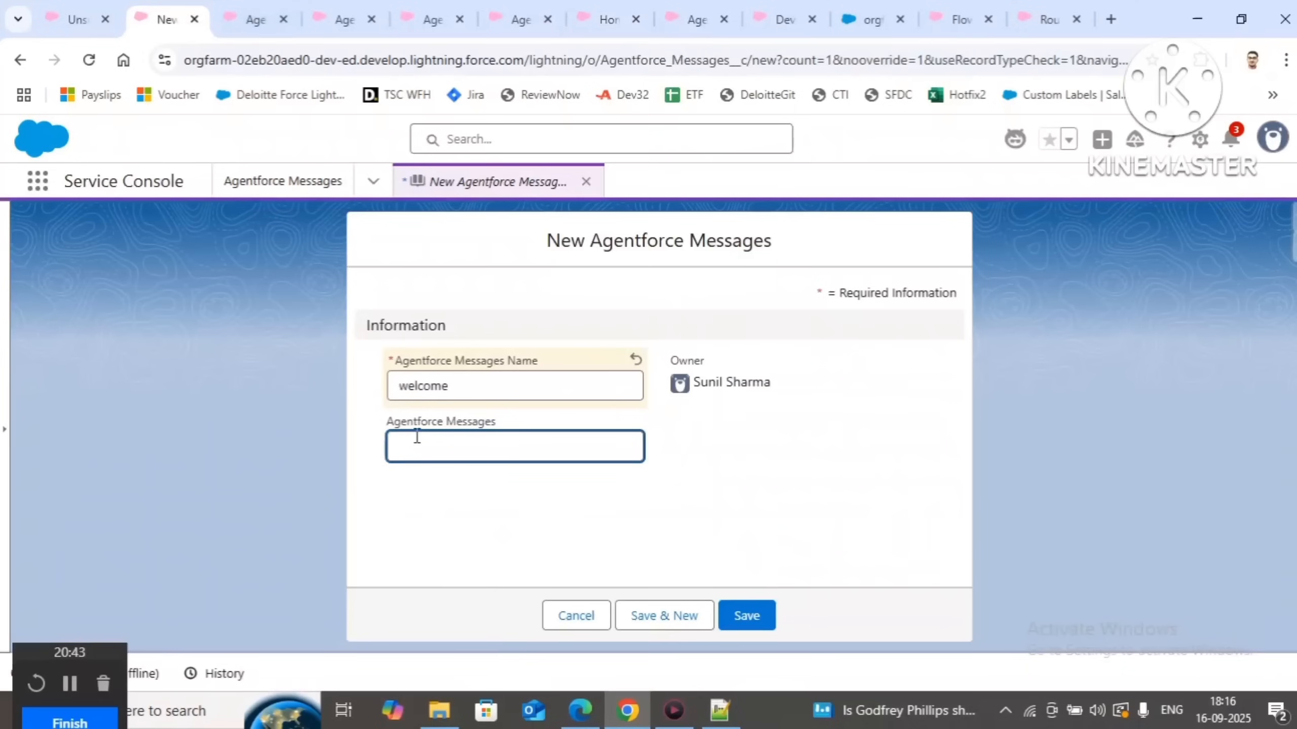
pyautogui.hotkey('ctrl', 'v')
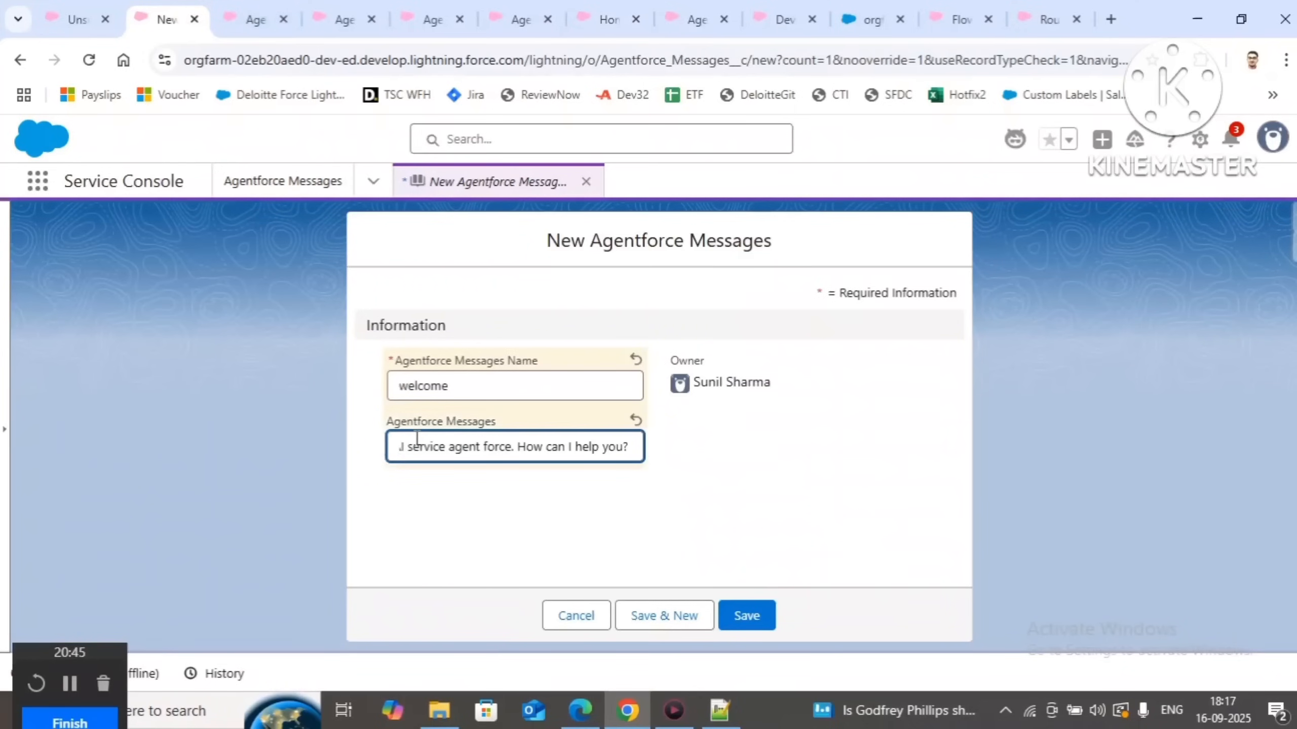
pyautogui.click(70, 687)
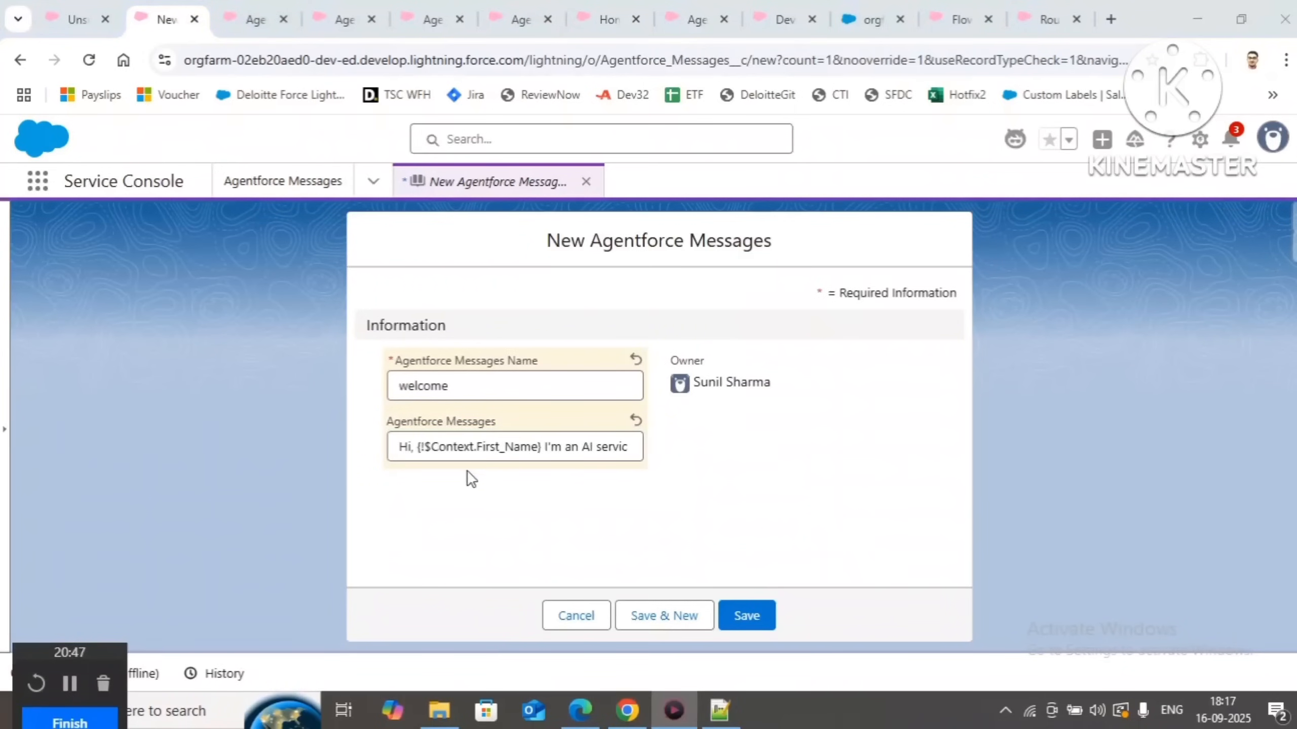
# Append "This value is coming from custom object." to the message text and save the welcome record
pyautogui.click(473, 452)
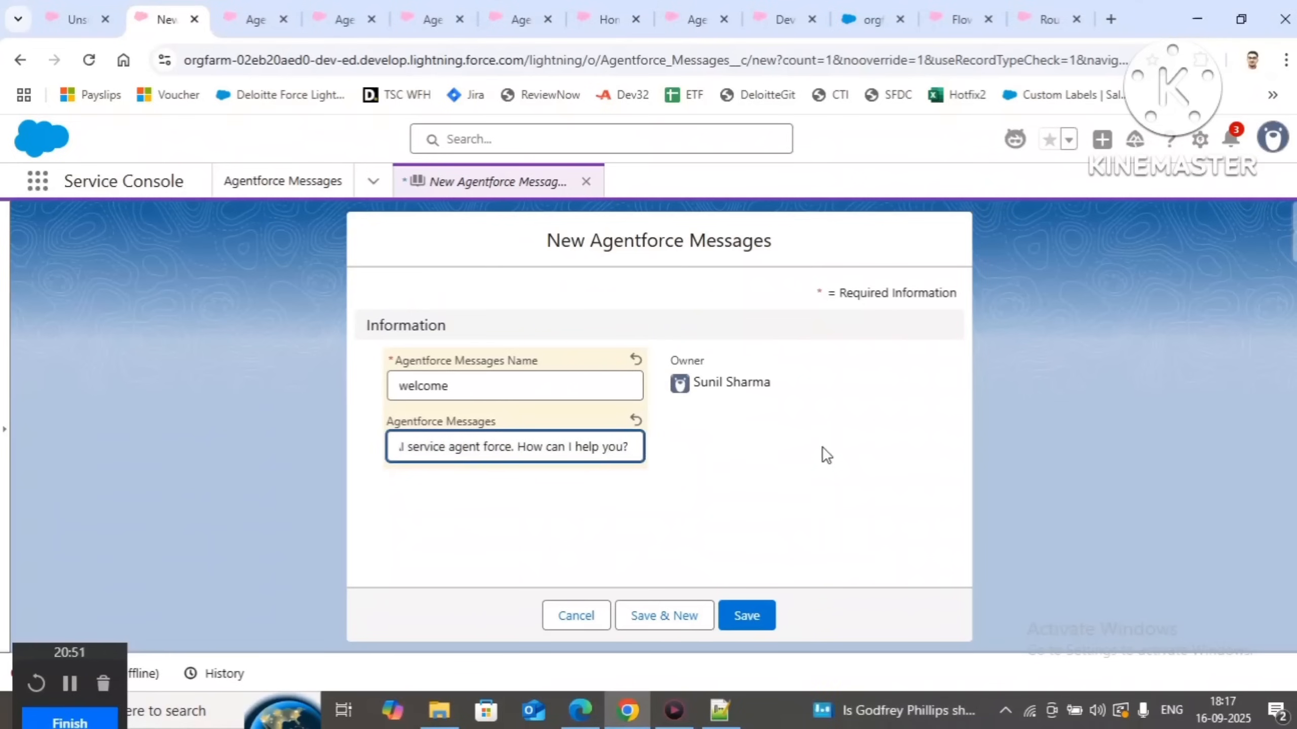
pyautogui.write('T')
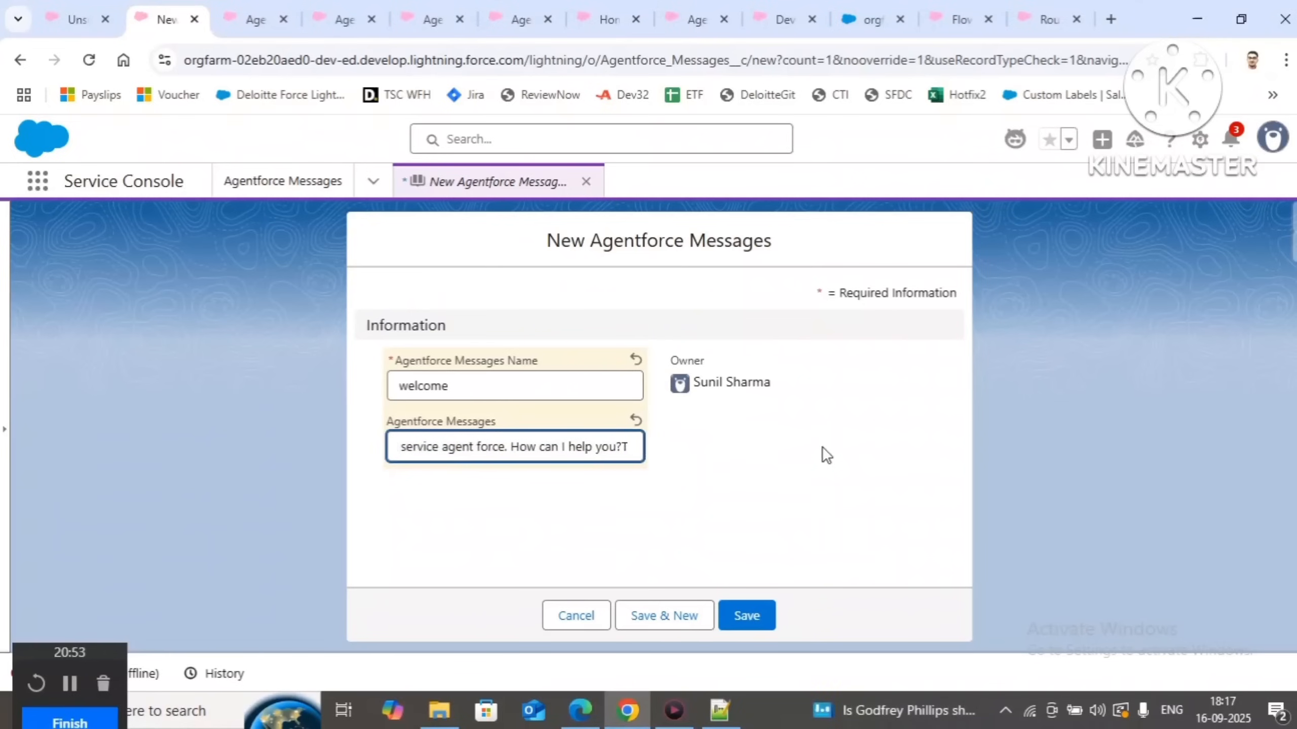
pyautogui.write('his va')
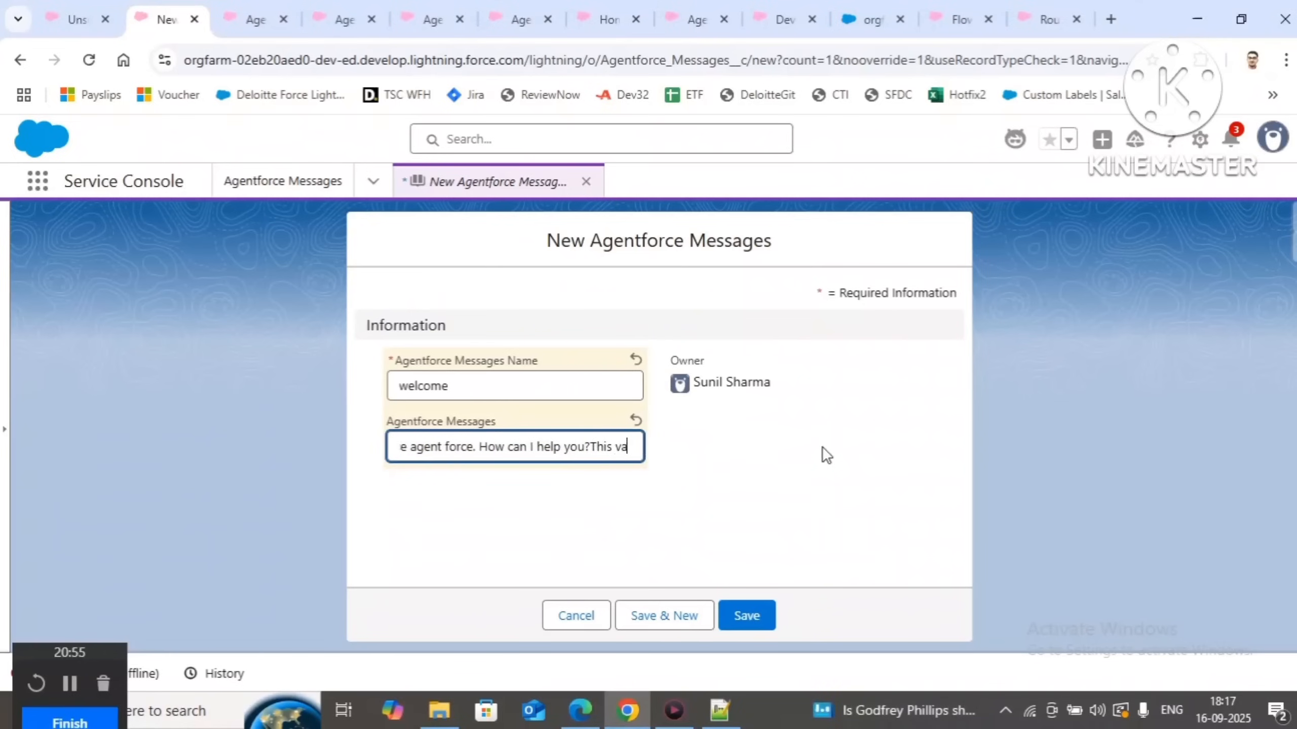
pyautogui.write('lue is')
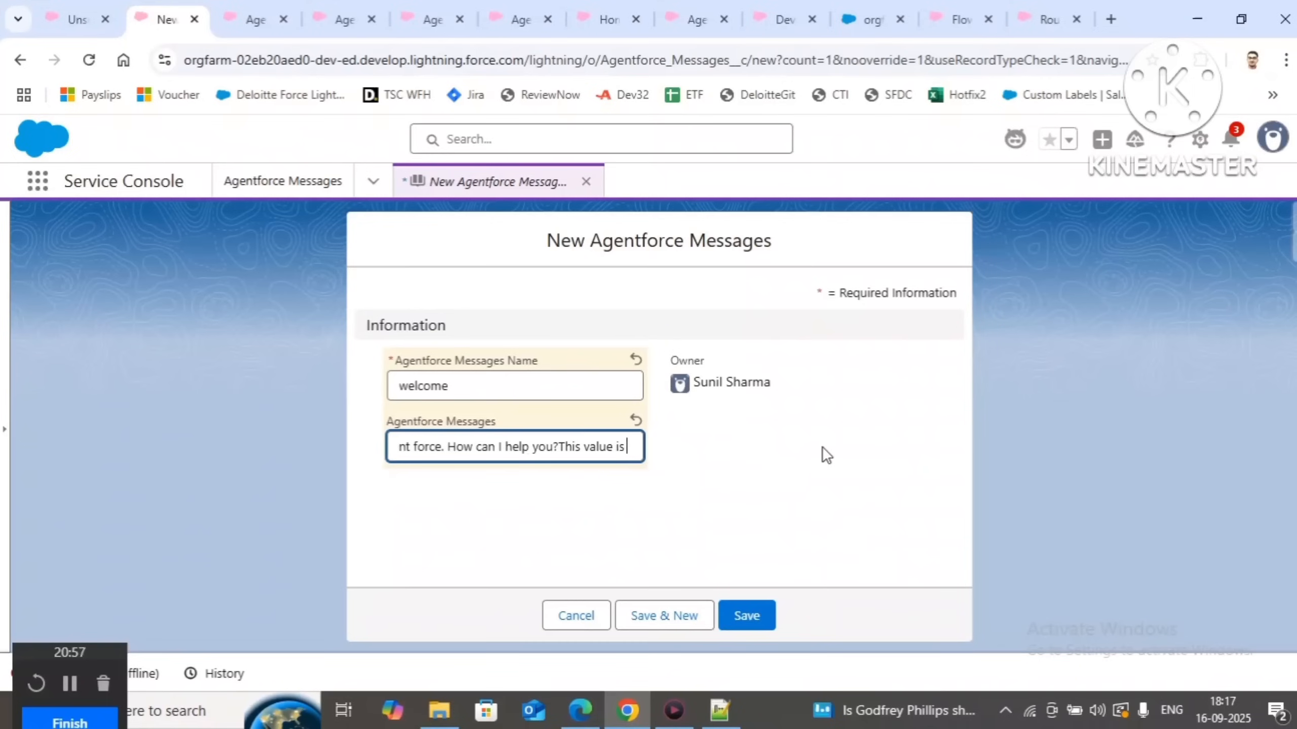
pyautogui.write(' coming fr')
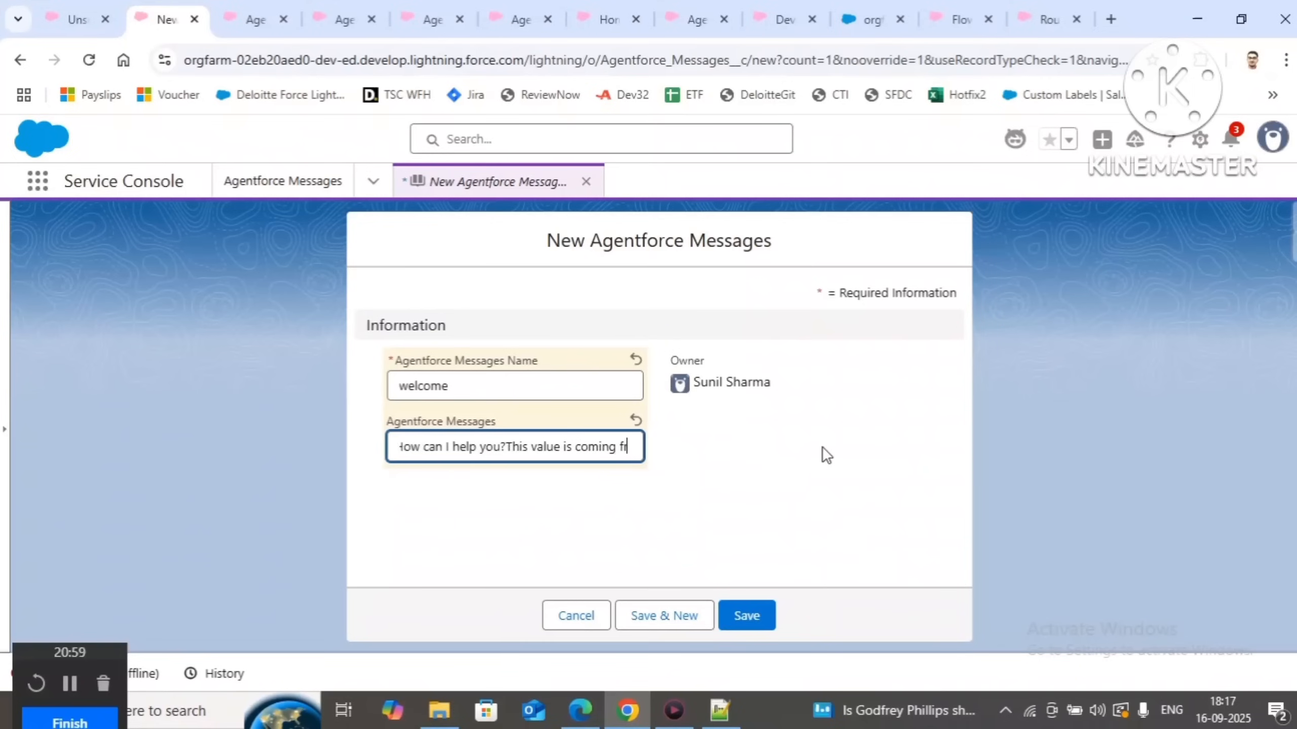
pyautogui.write('om cust')
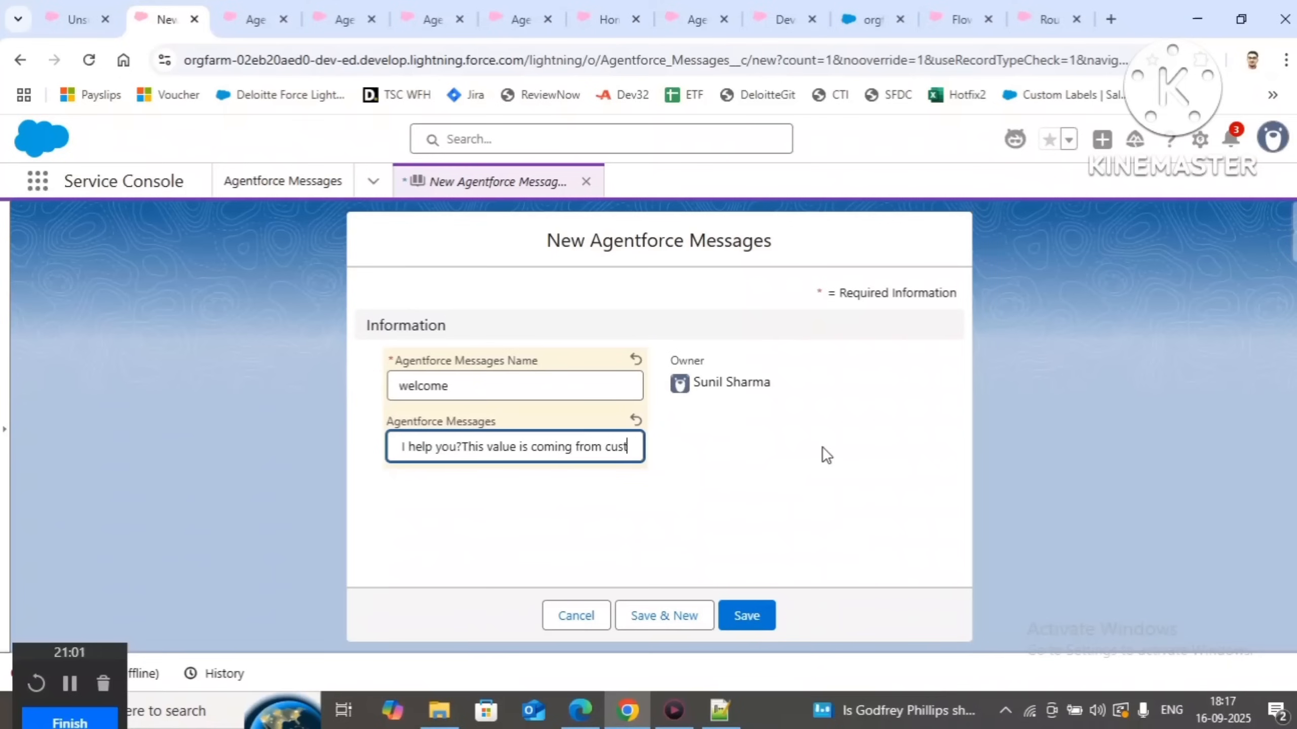
pyautogui.write('om object.')
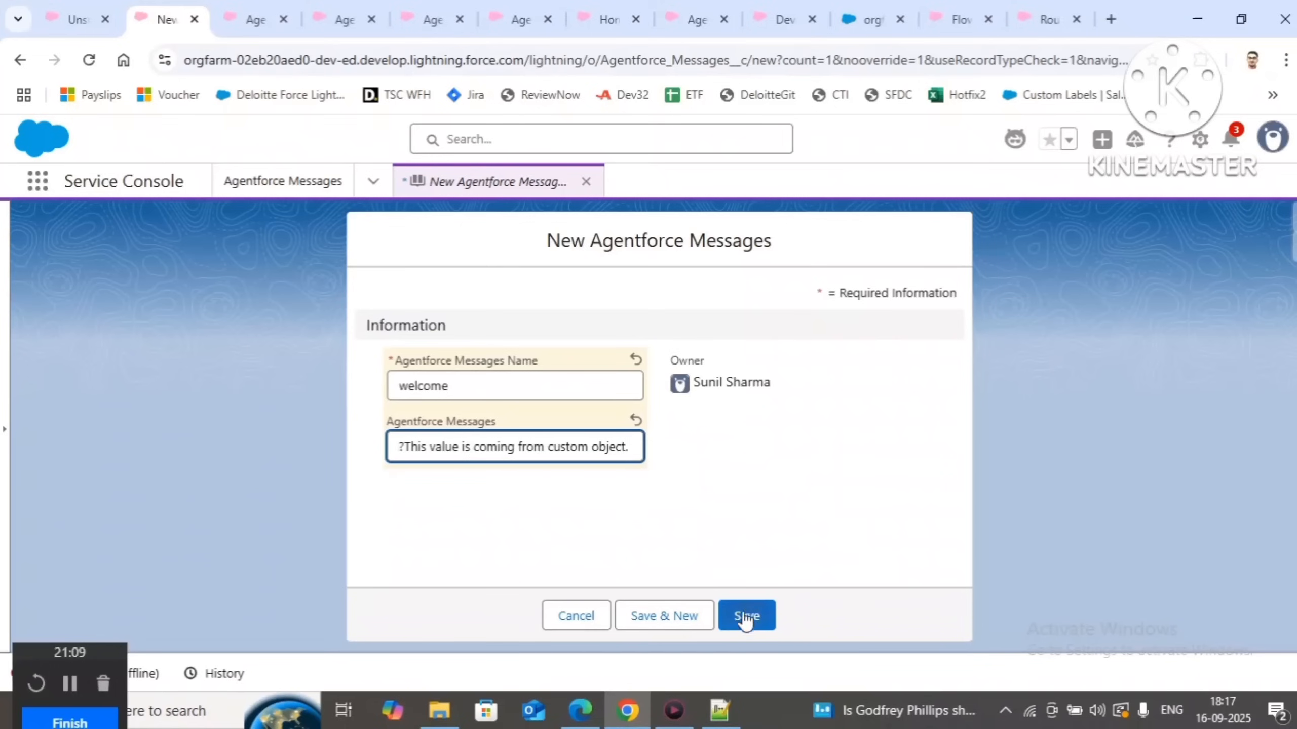
pyautogui.click(741, 615)
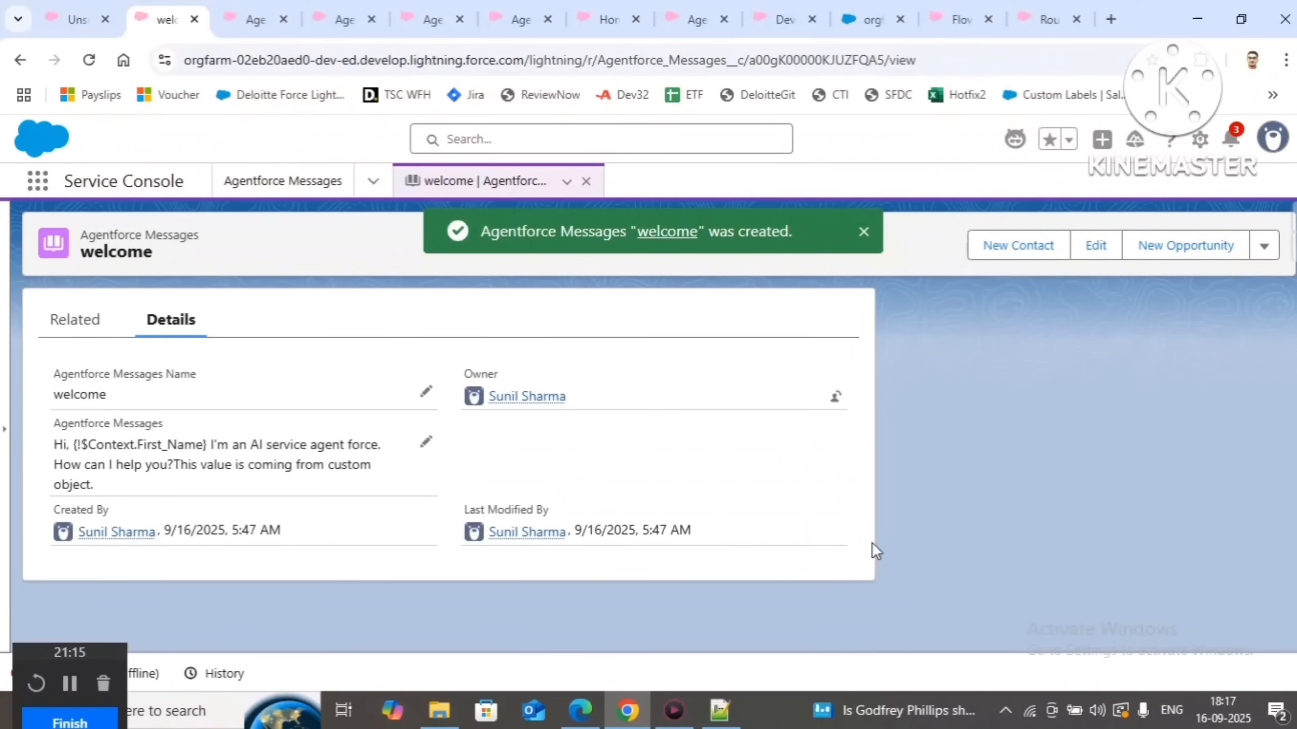
# Search Object Manager for "messaging" and open the Messaging Session object's Fields & Relationships
pyautogui.click(247, 6)
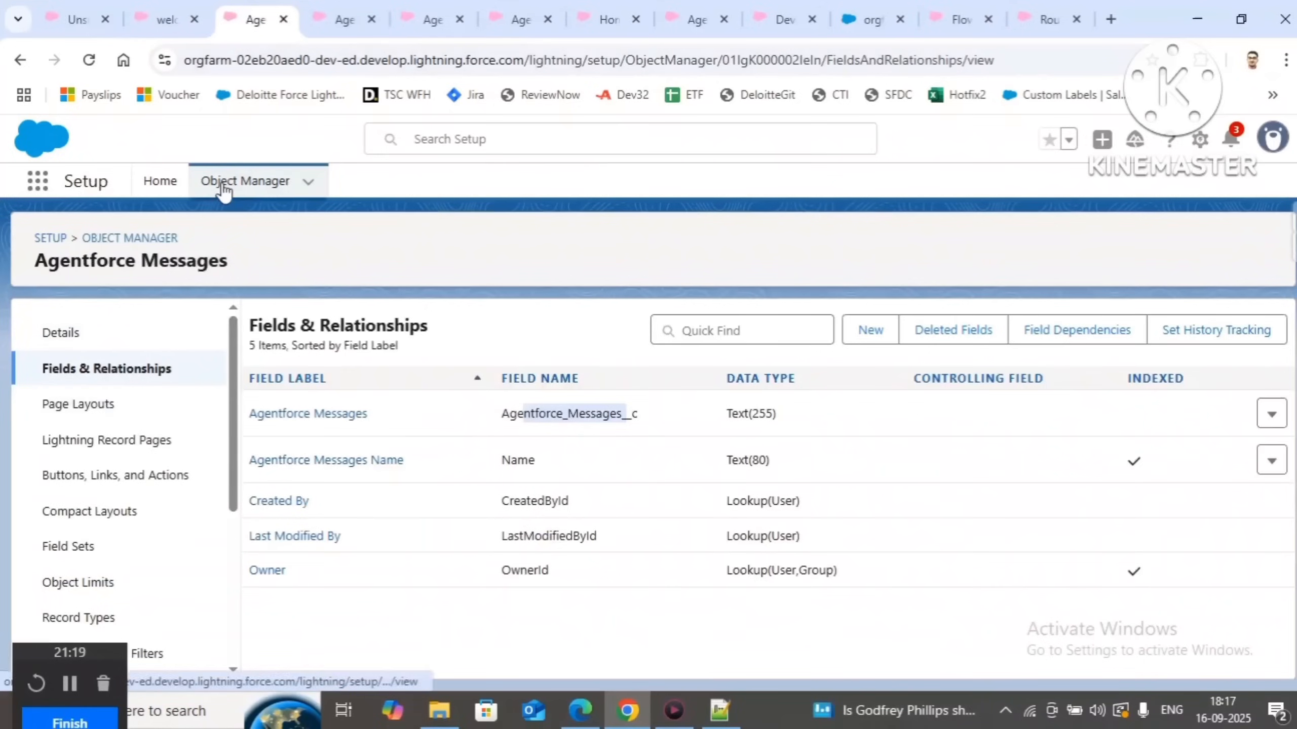
pyautogui.click(223, 190)
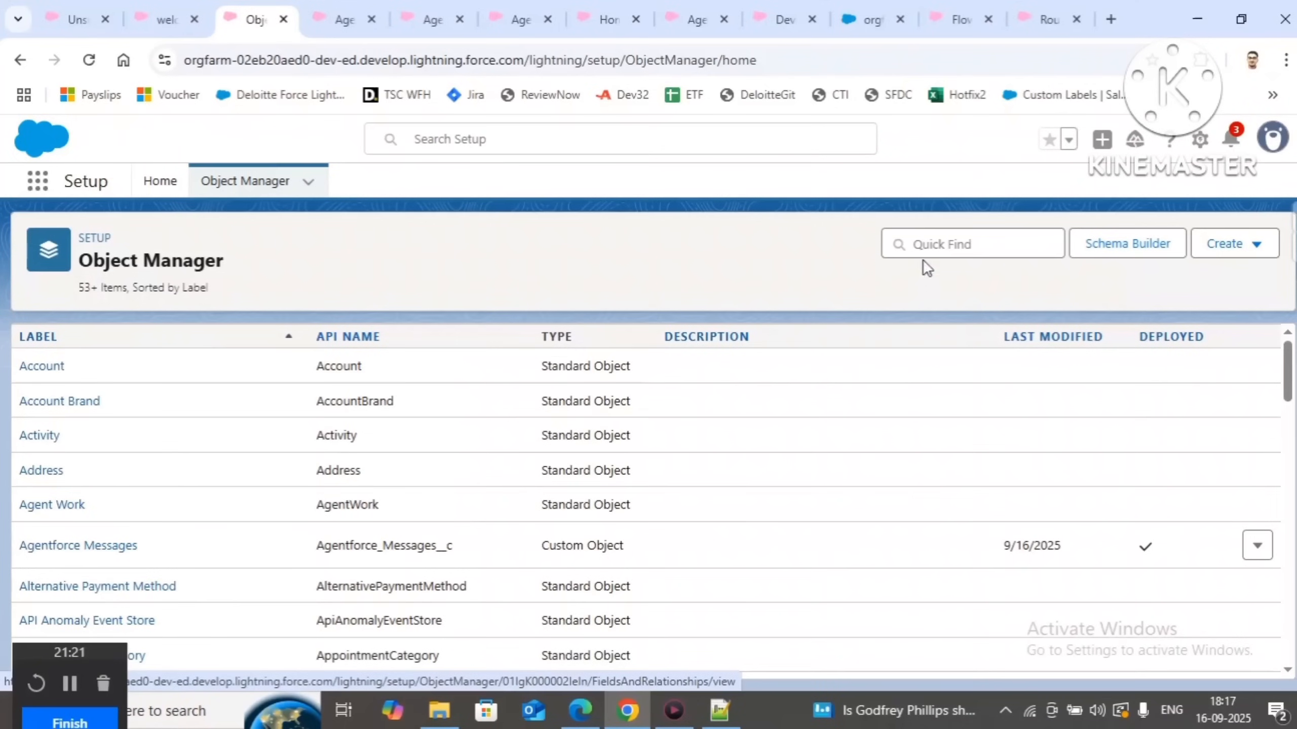
pyautogui.click(924, 245)
pyautogui.write('messaging')
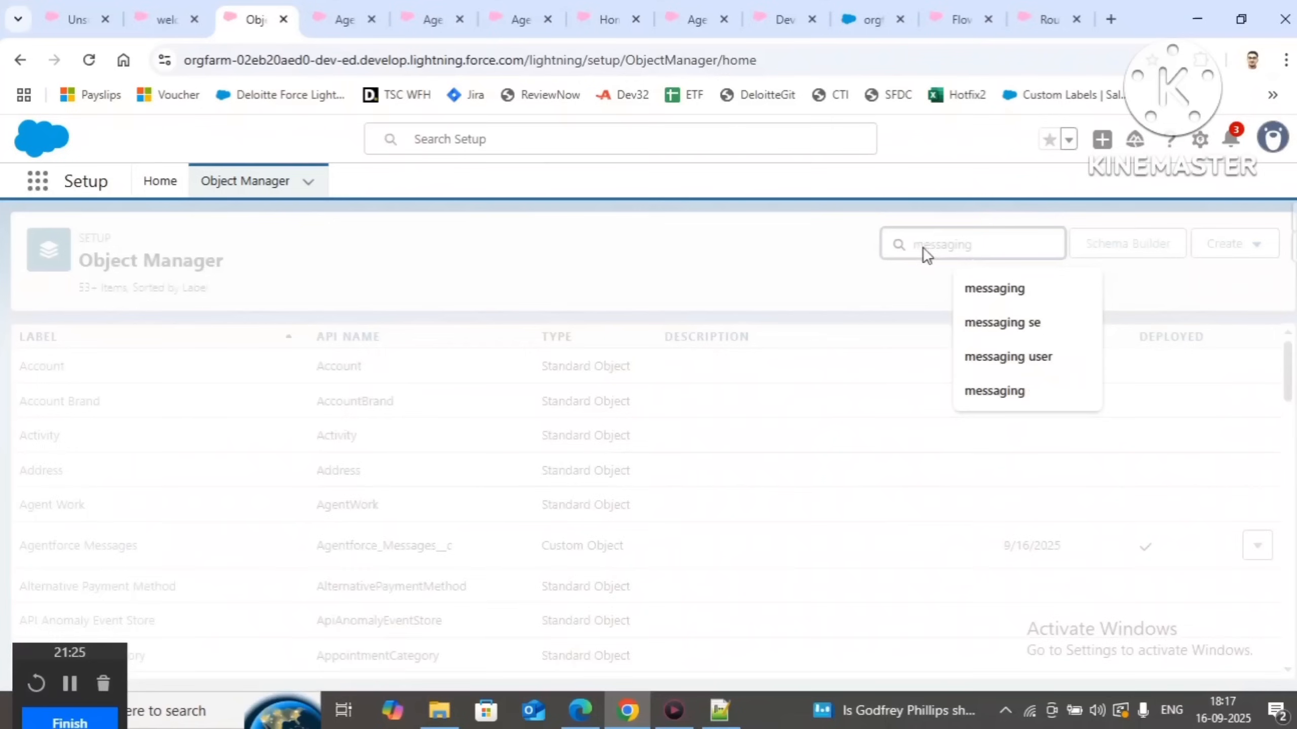
pyautogui.click(76, 369)
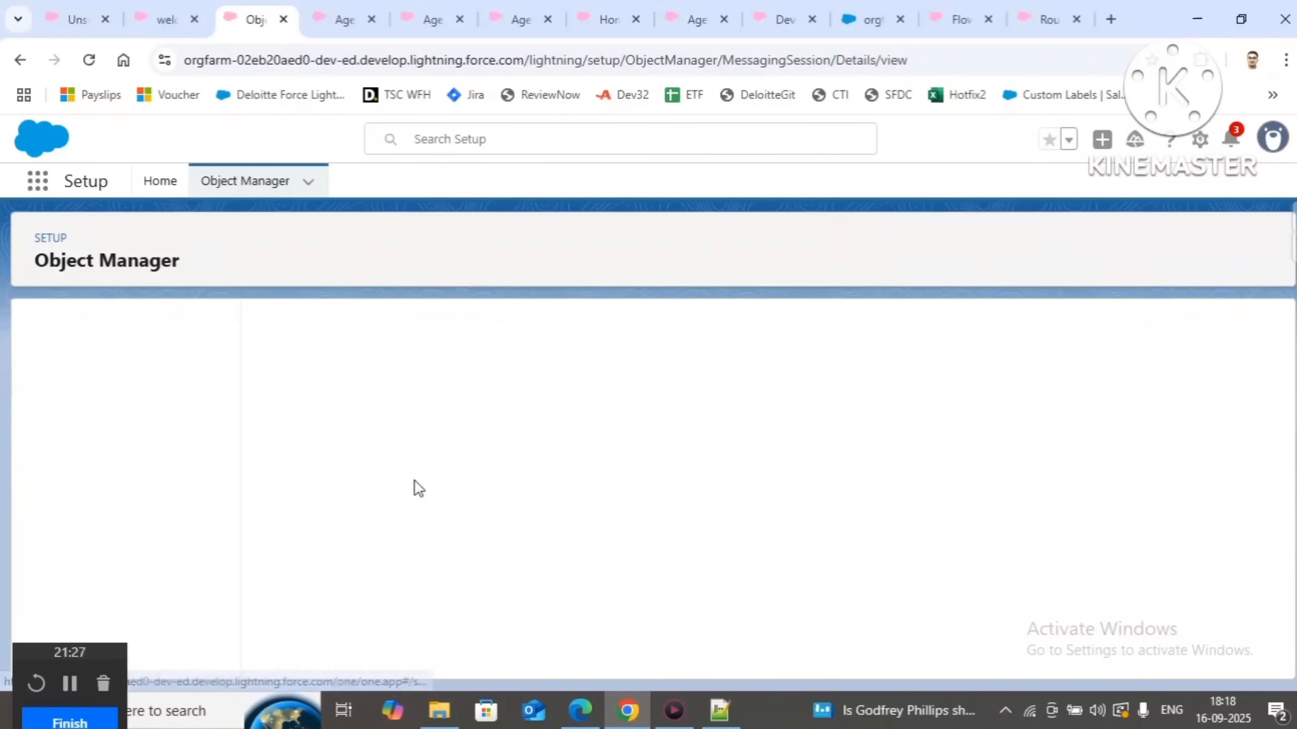
pyautogui.click(113, 369)
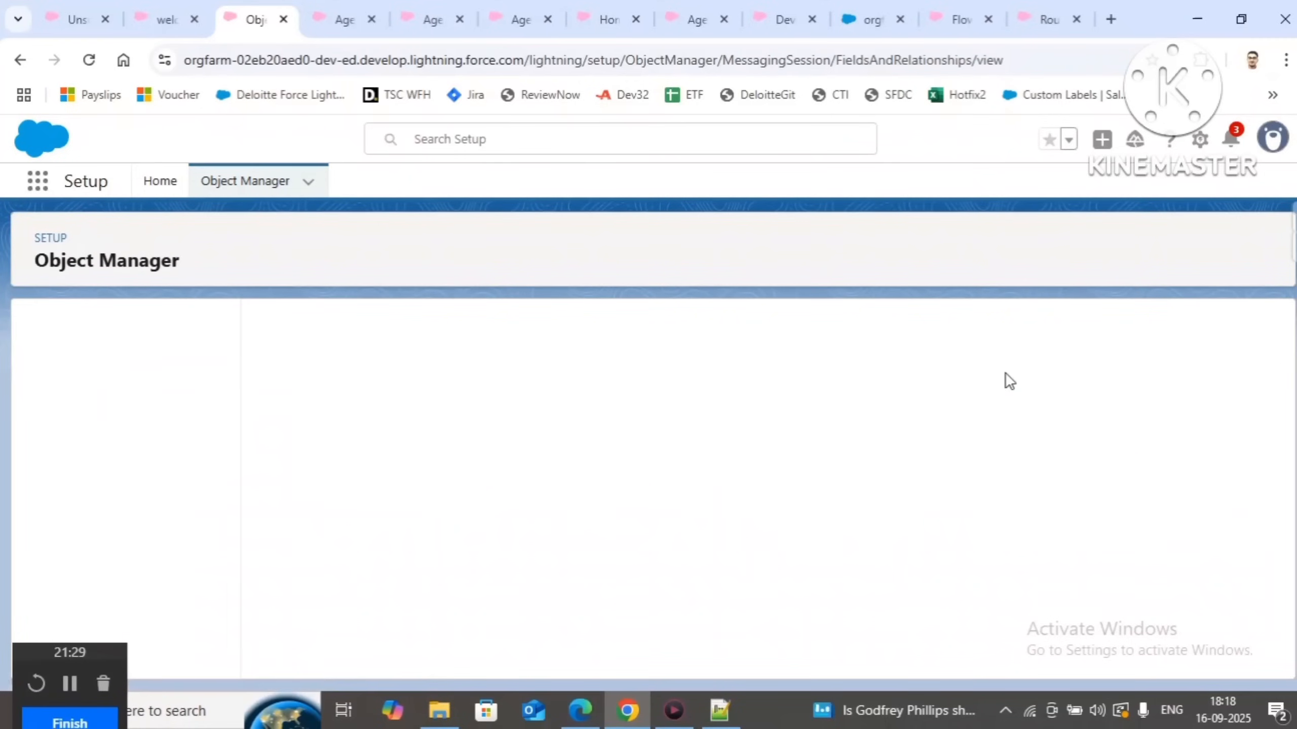
# Create a Text custom field on the Messaging Session object labelled Dynamic Message with length 255, and save it
pyautogui.click(879, 343)
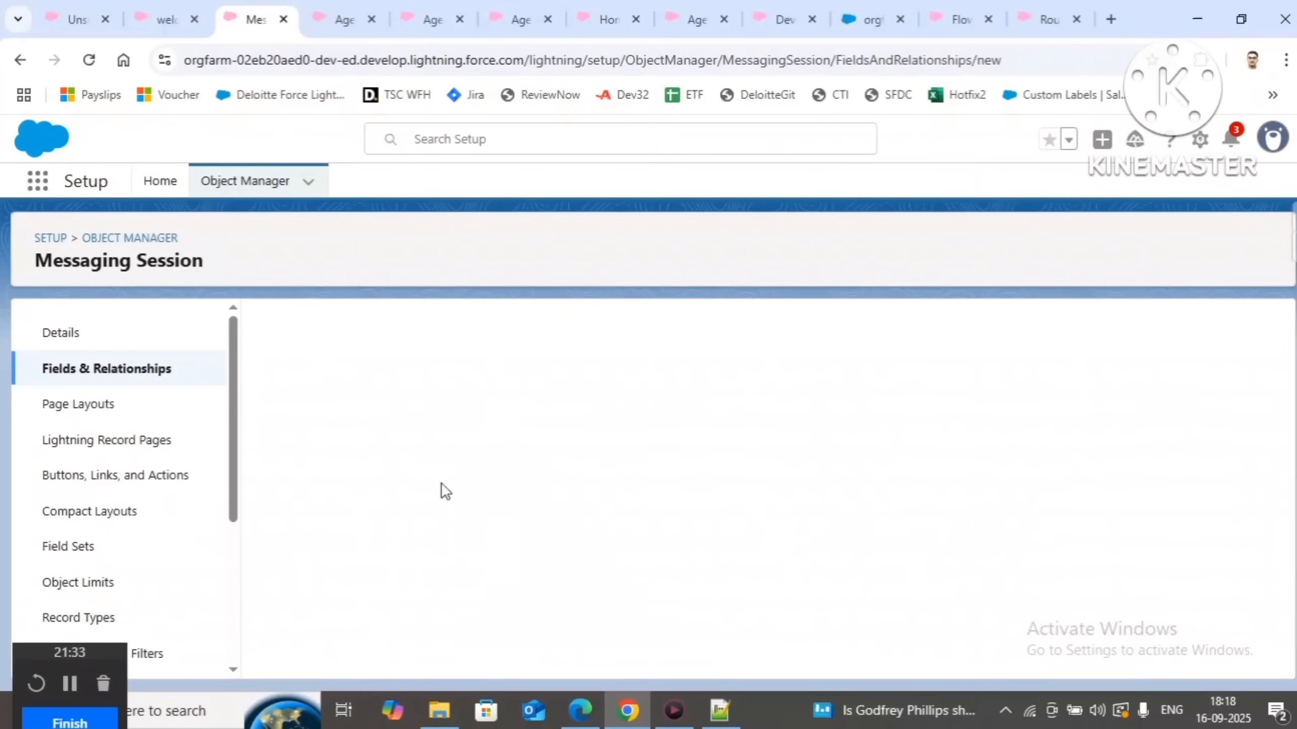
pyautogui.scroll(-10, 309, 542)
pyautogui.click(278, 449)
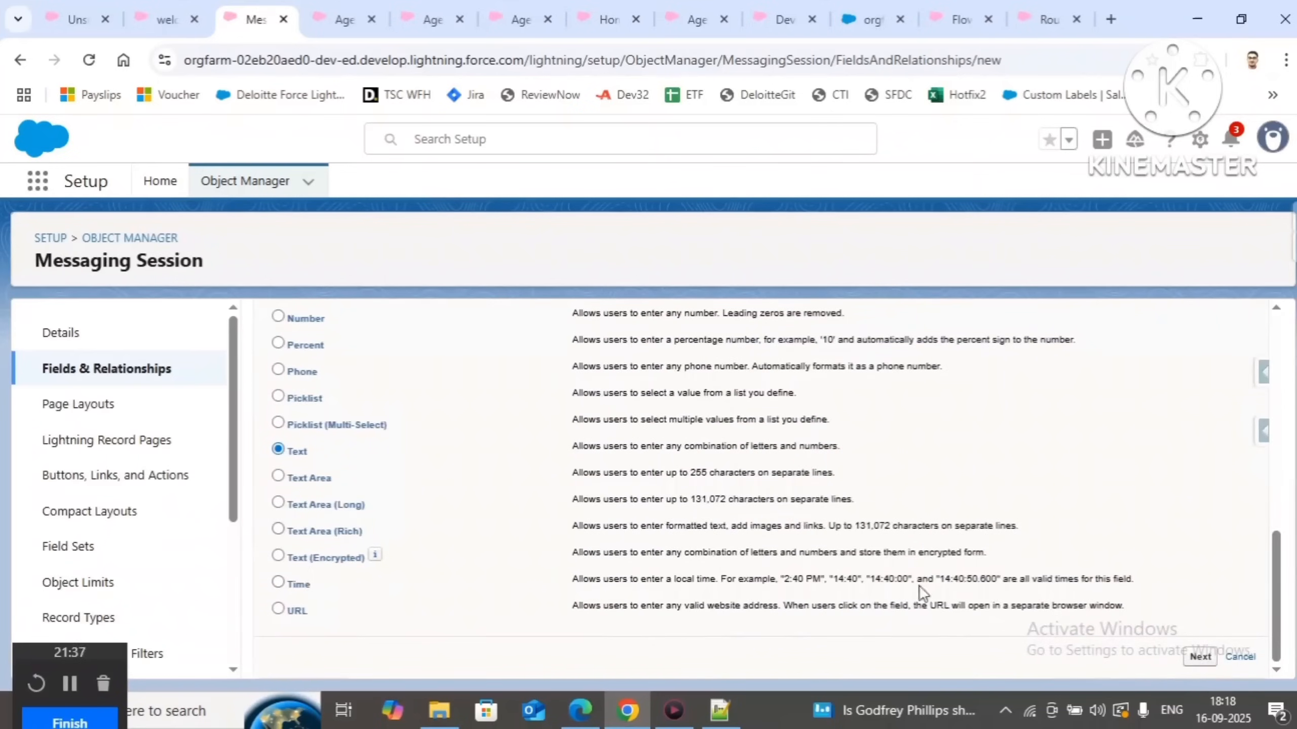
pyautogui.write('Message')
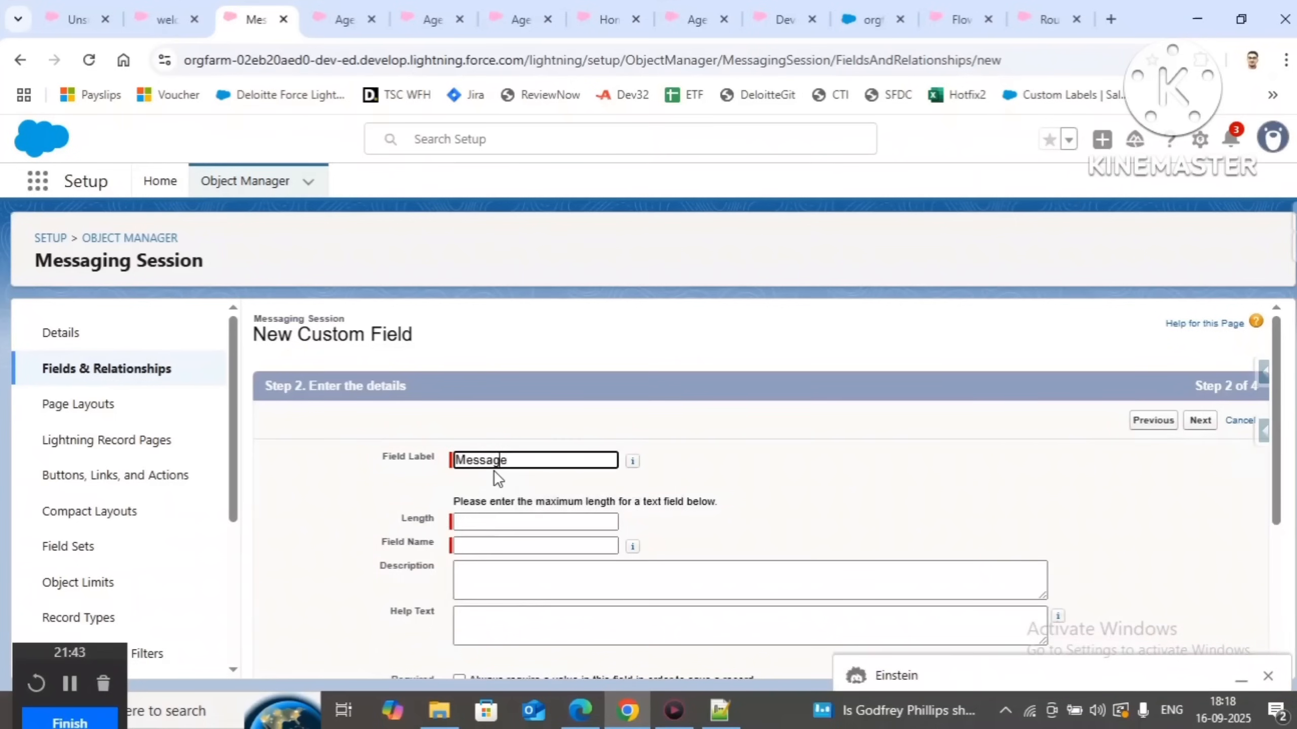
pyautogui.write('ynamic')
pyautogui.click(762, 529)
pyautogui.click(473, 520)
pyautogui.write('255')
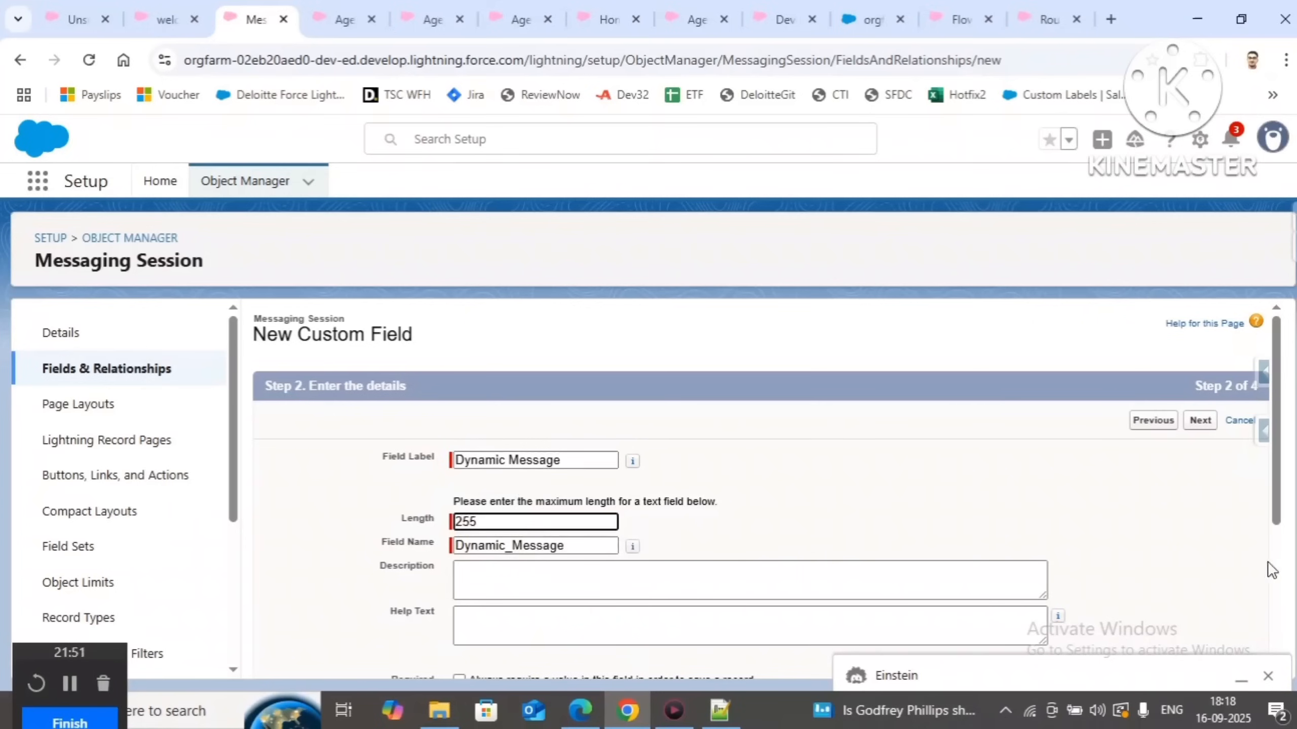
pyautogui.click(1203, 426)
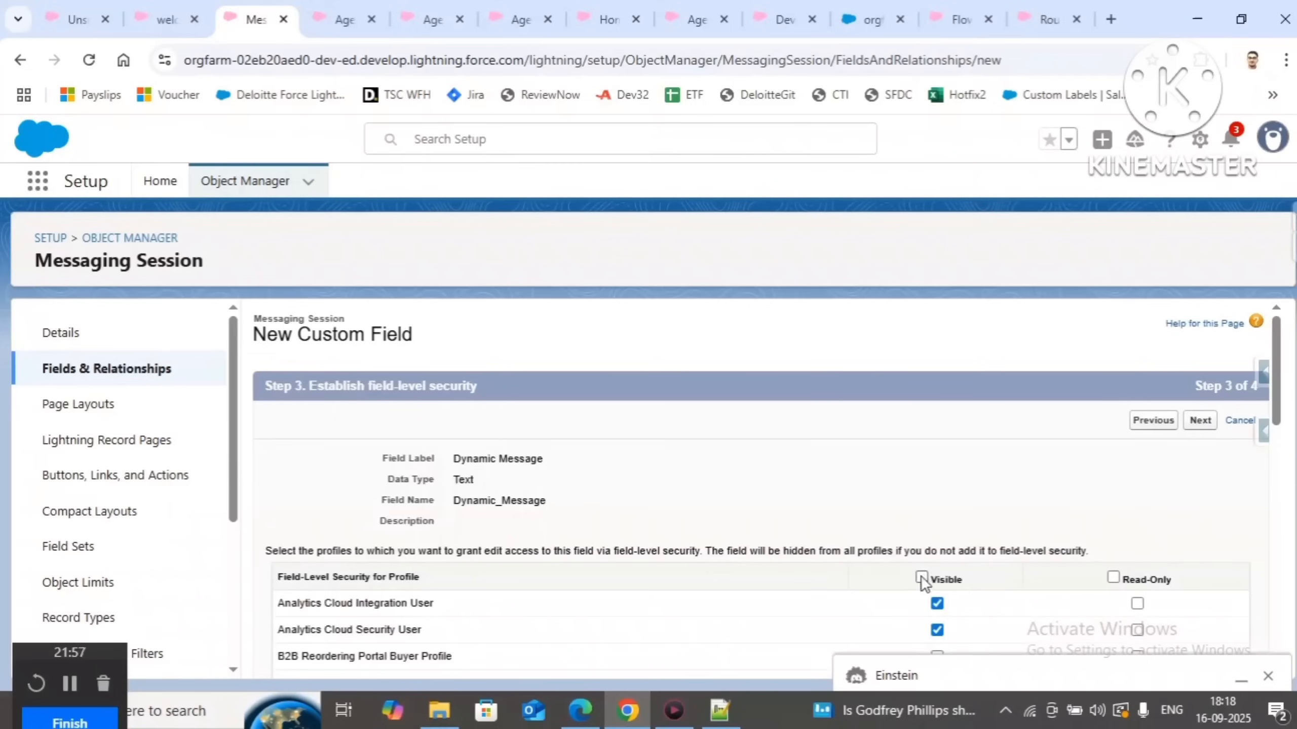
pyautogui.click(1200, 420)
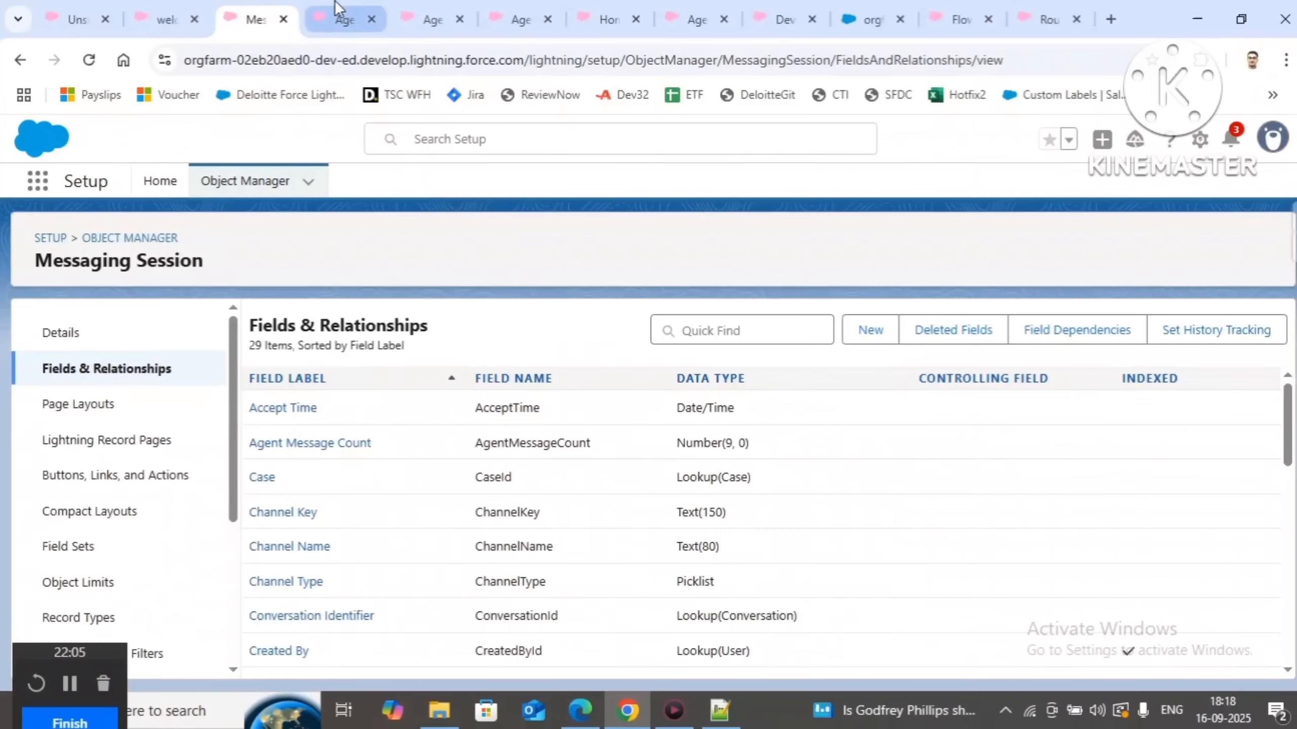
# Switch to the Agentforce Agents browser tab and close all tabs after it
pyautogui.click(337, 11)
pyautogui.rightClick(337, 13)
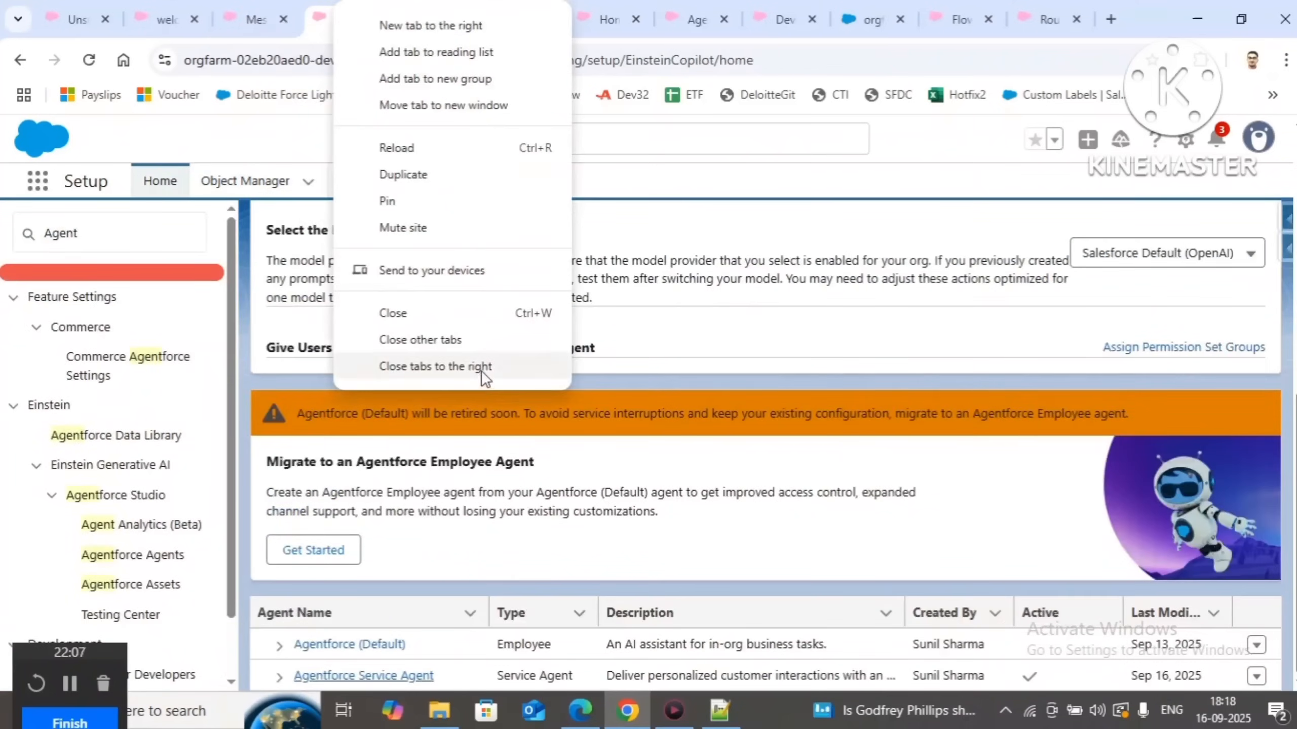
pyautogui.click(482, 367)
pyautogui.click(735, 181)
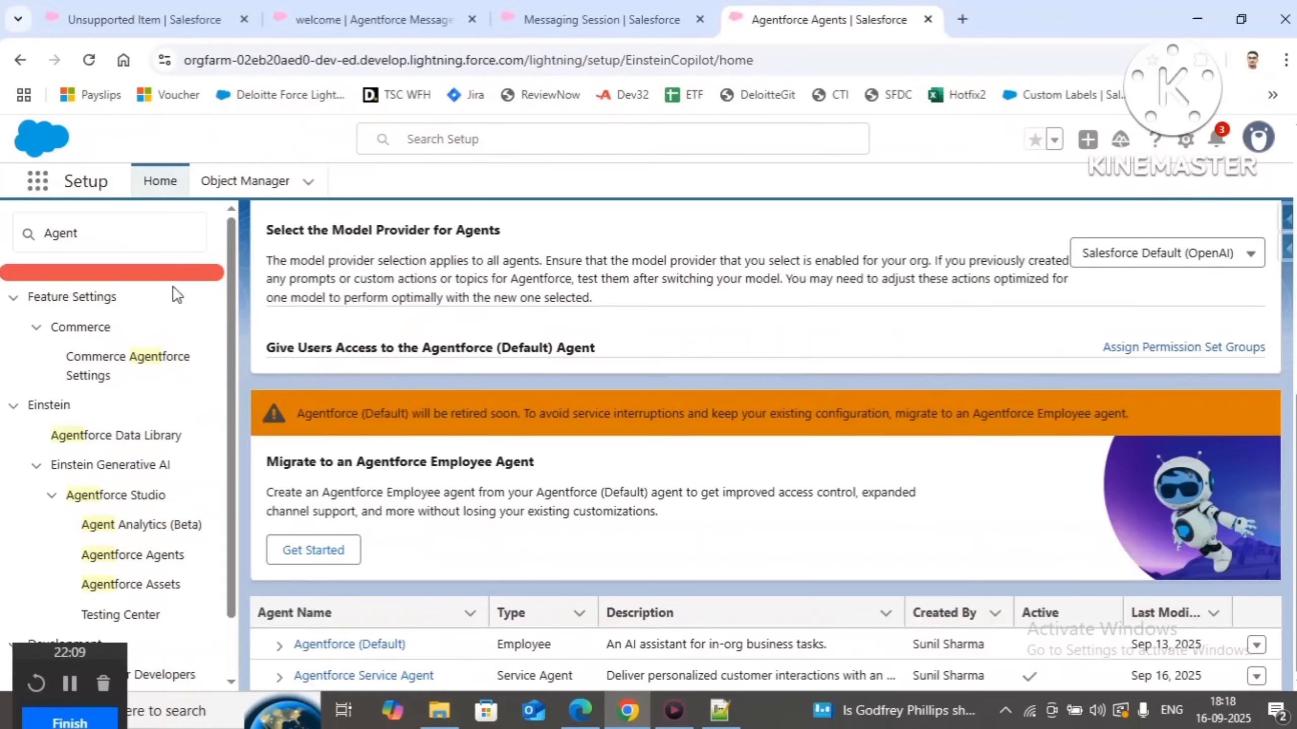
# Search Setup for "flow" and open the Flows list under Process Automation
pyautogui.moveTo(93, 239); pyautogui.dragTo(4, 248)
pyautogui.write('f')
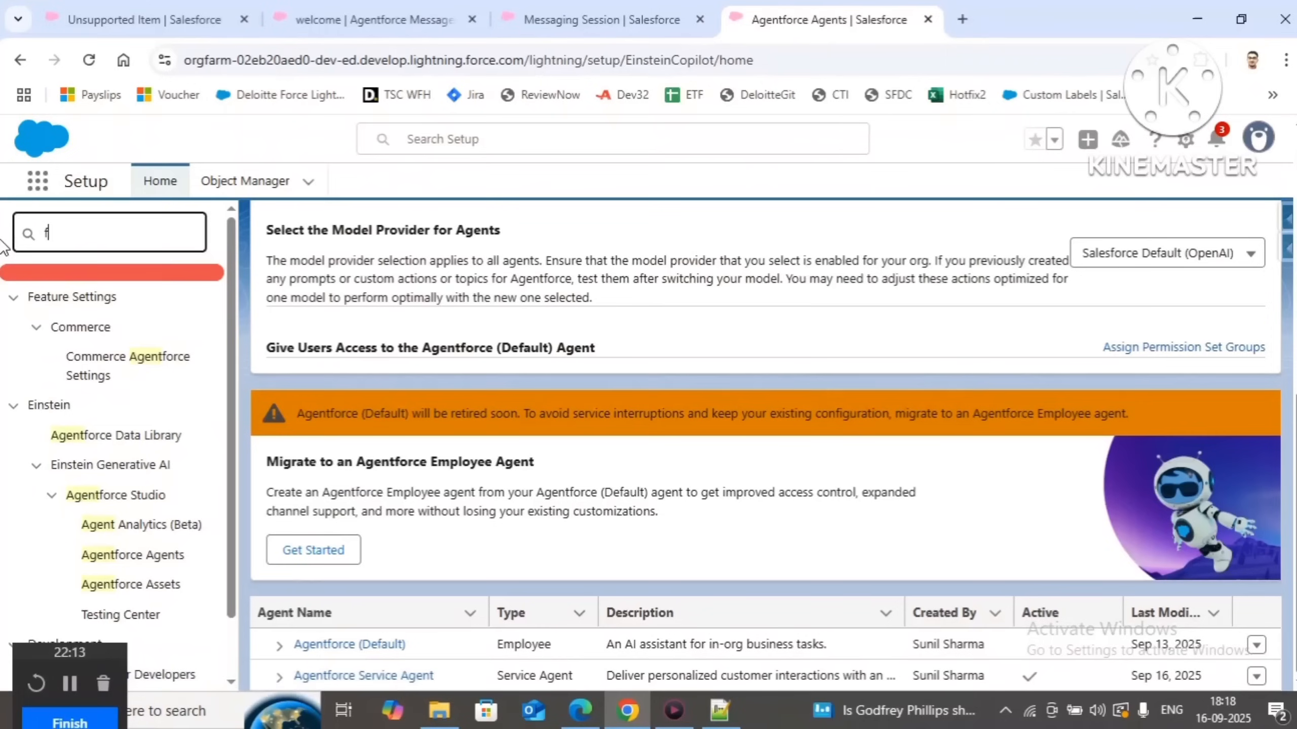
pyautogui.write('low')
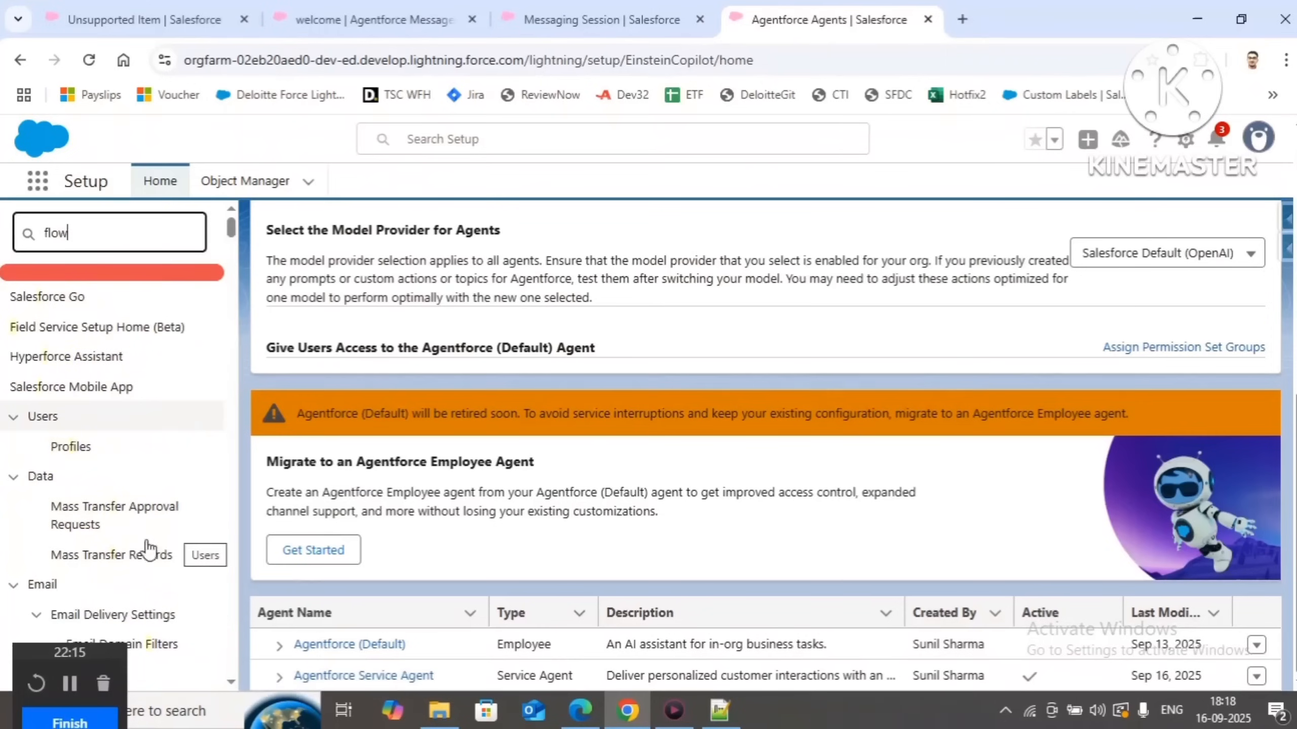
pyautogui.scroll(-2, 125, 503)
pyautogui.click(65, 440)
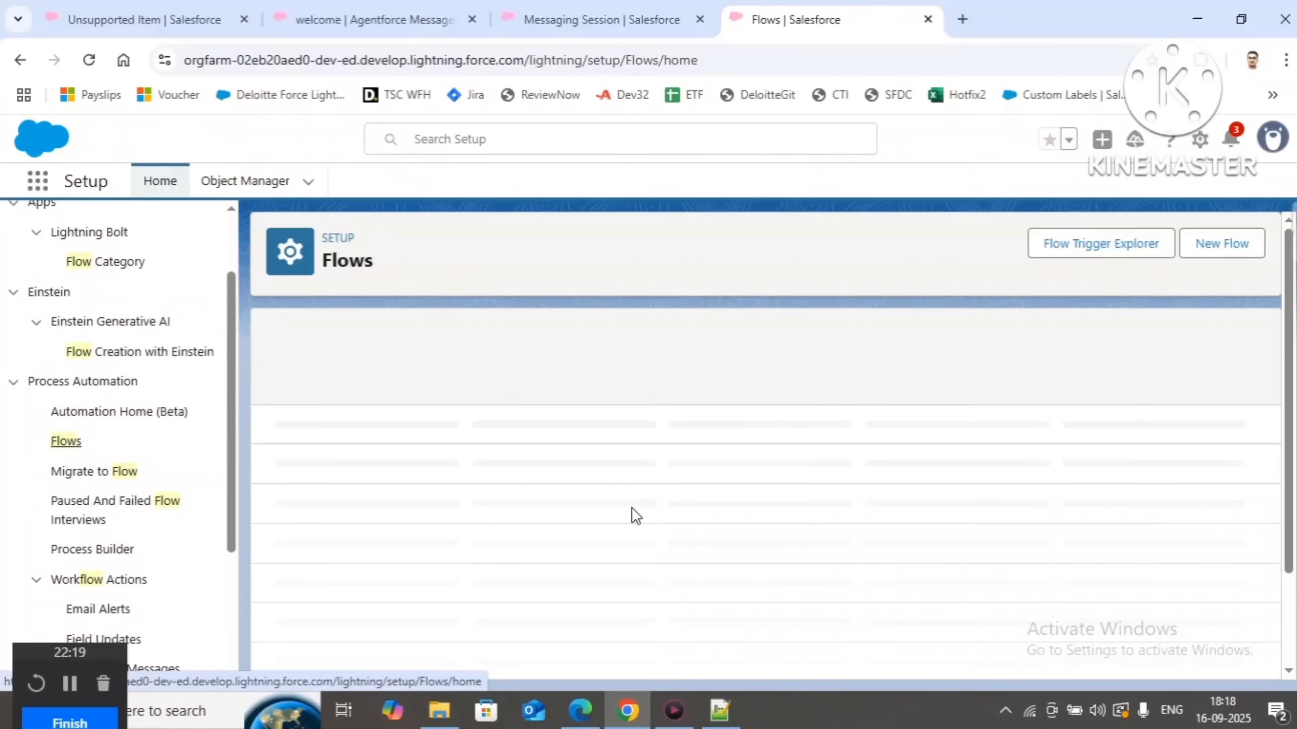
# Open the Route To Agentforce flow from the list and deactivate its V2 version
pyautogui.scroll(-15, 623, 455)
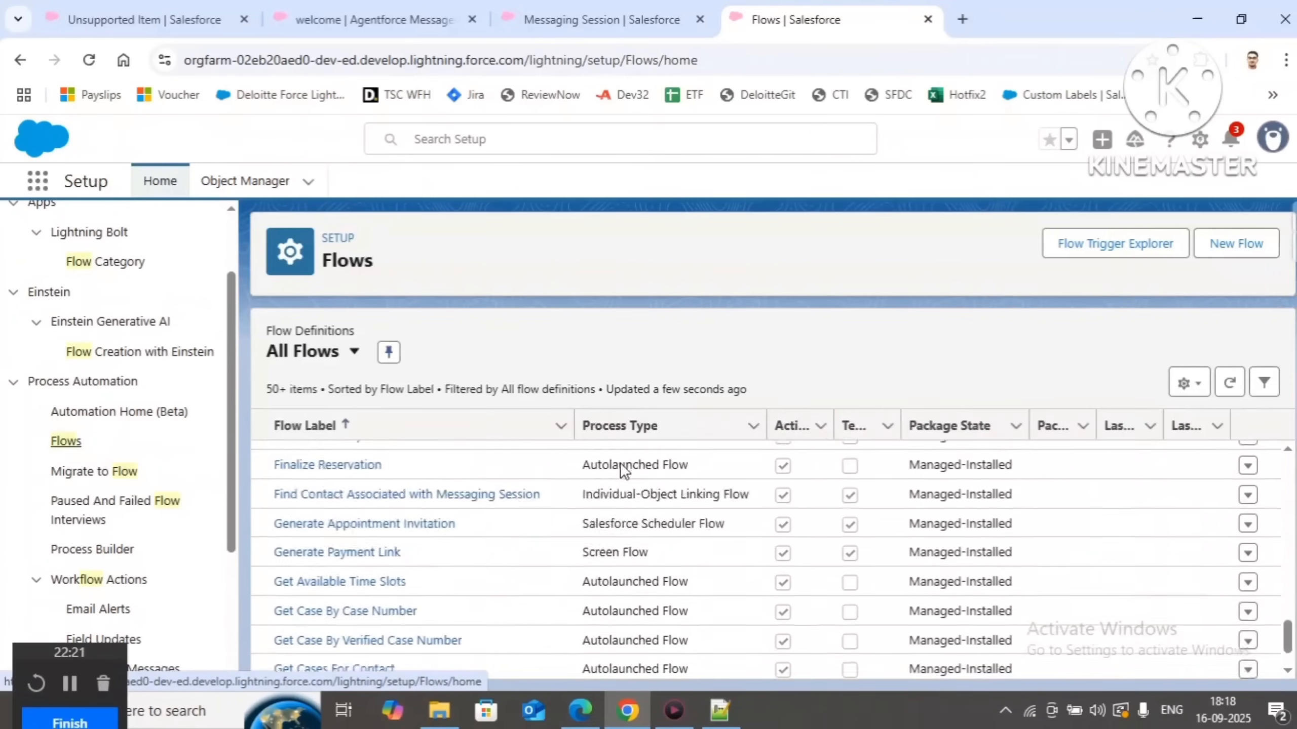
pyautogui.scroll(-10, 502, 562)
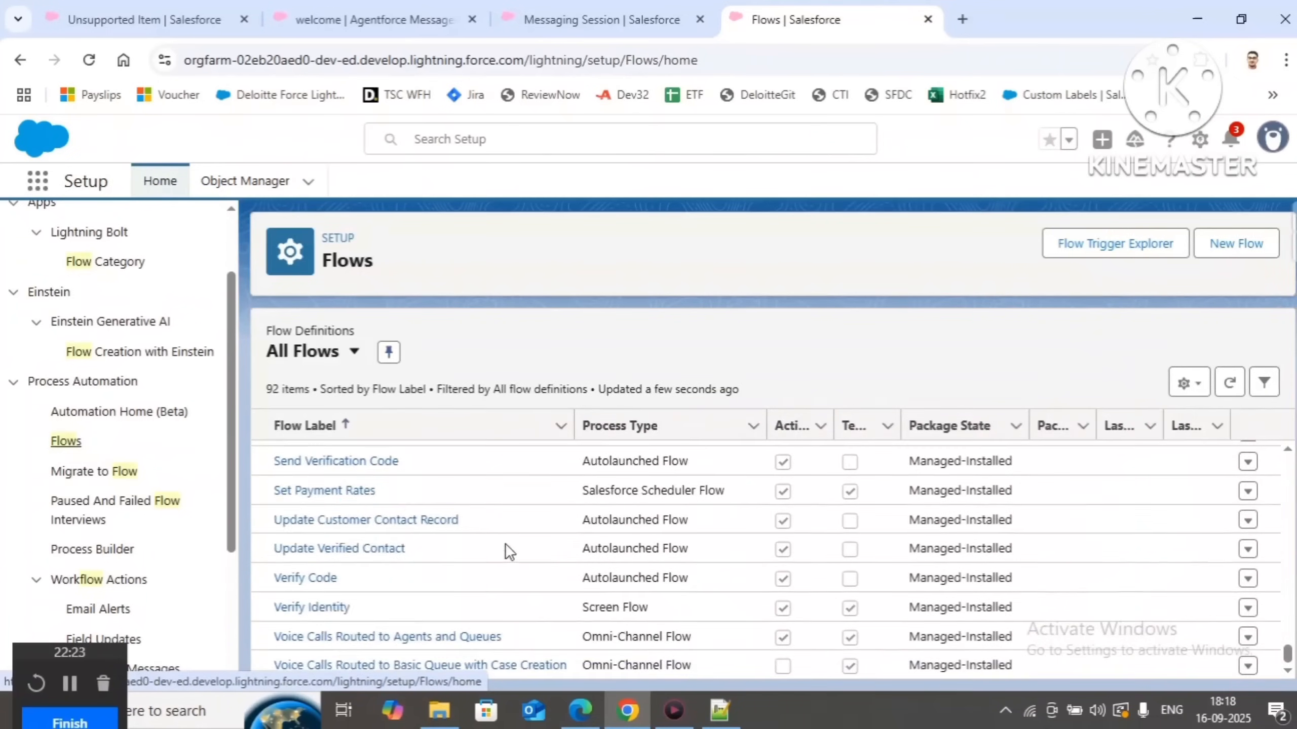
pyautogui.scroll(3, 475, 566)
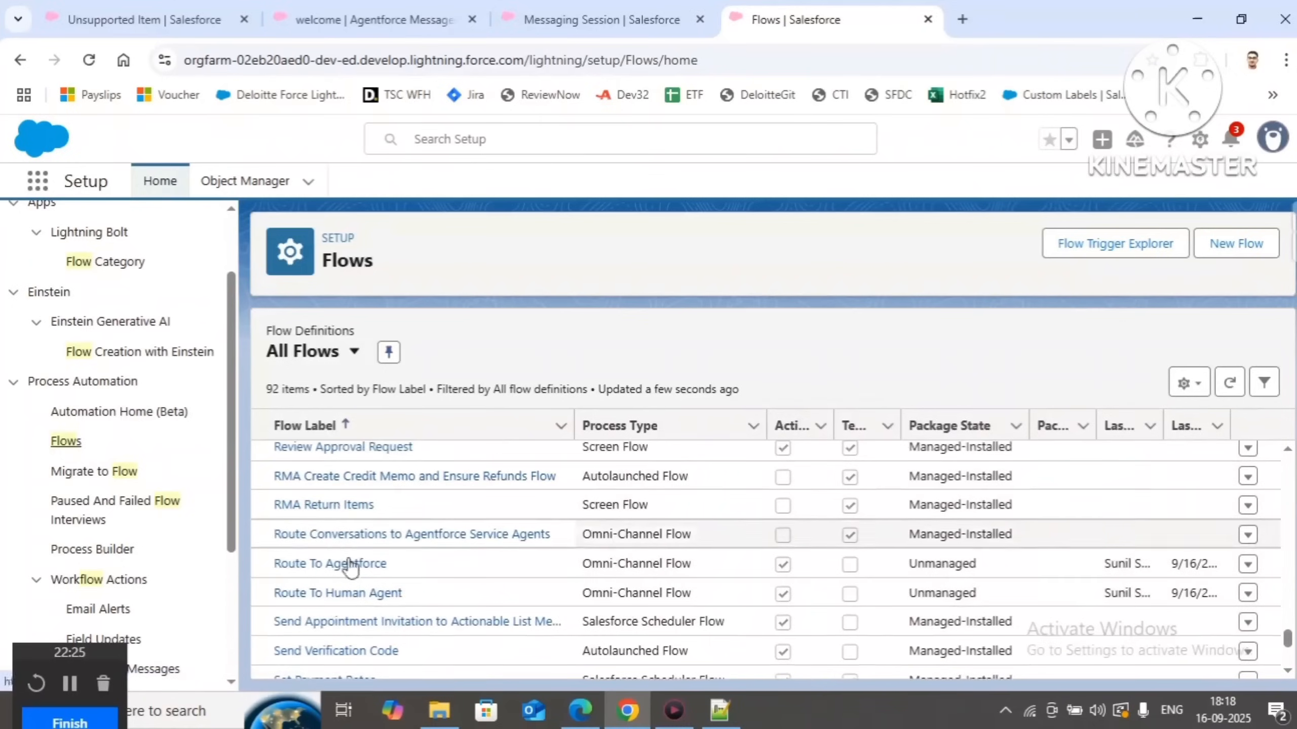
pyautogui.click(322, 570)
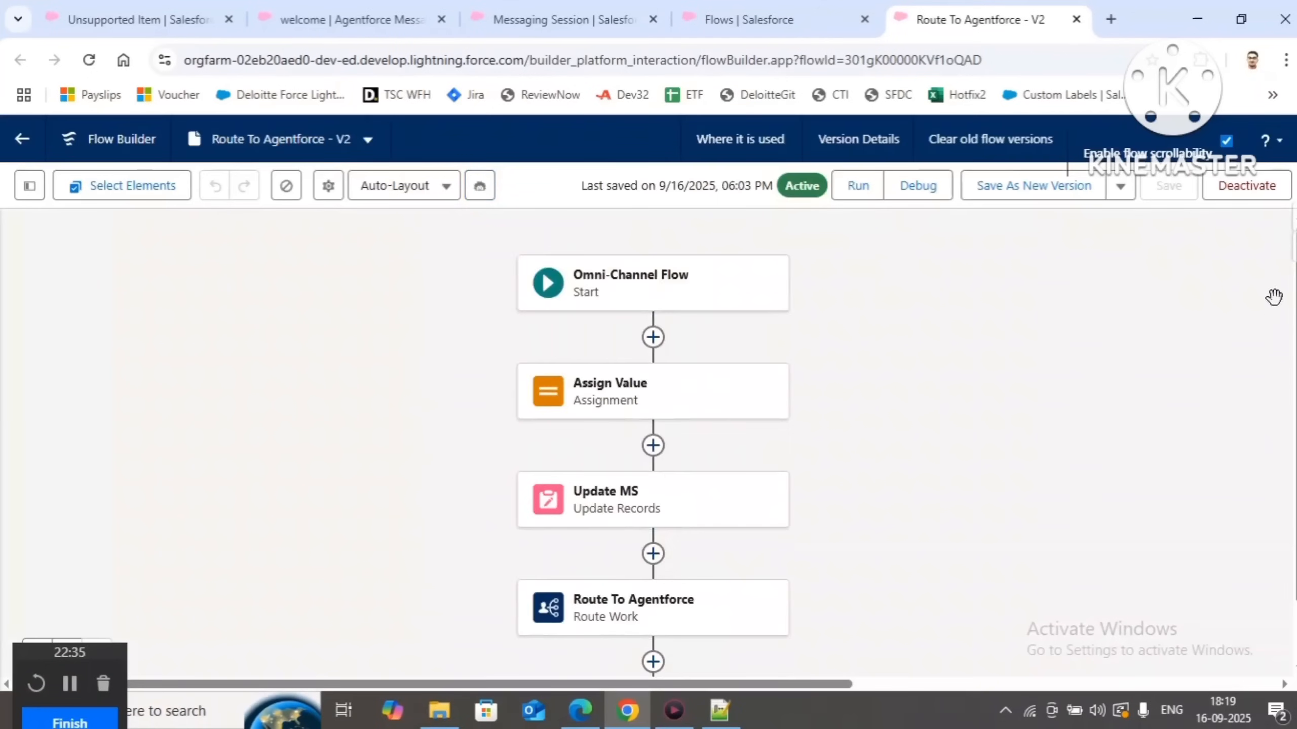
pyautogui.click(1268, 190)
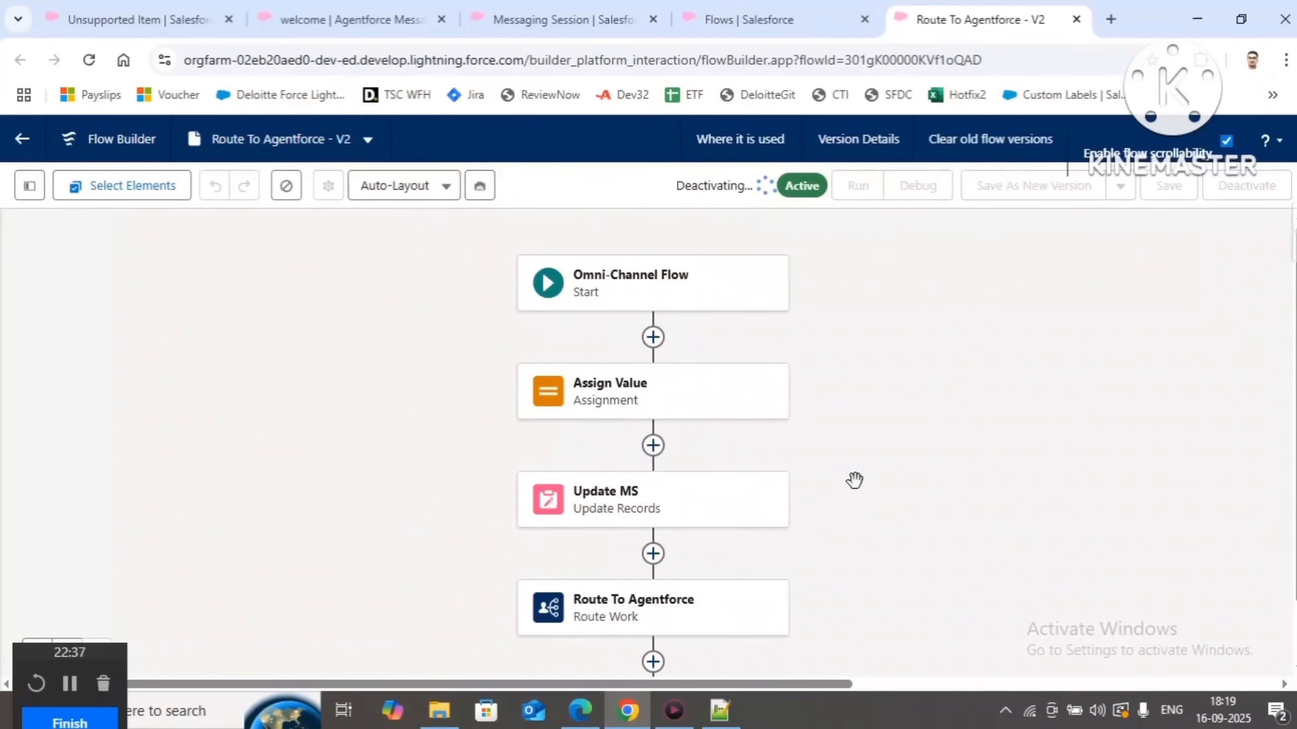
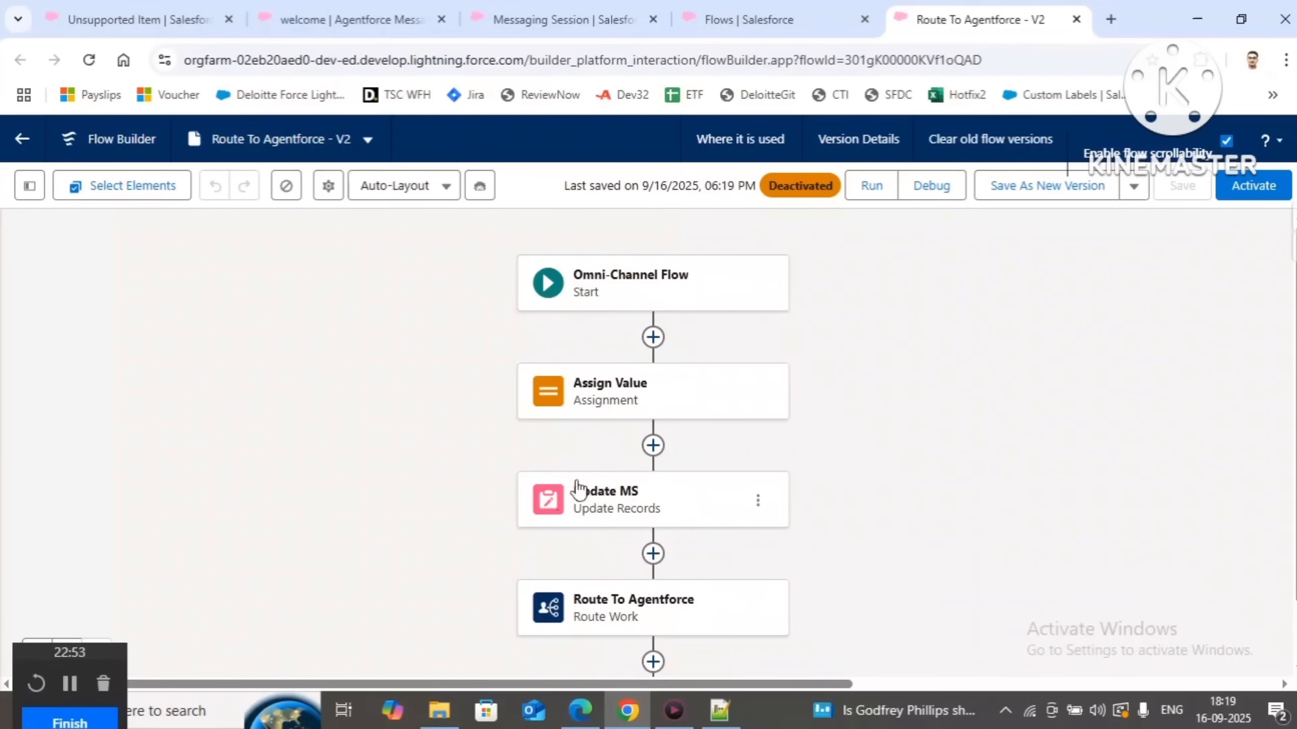
# Add a Get Records element directly after the flow's start and label it Get Agentforce Message
pyautogui.scroll(-1, 595, 495)
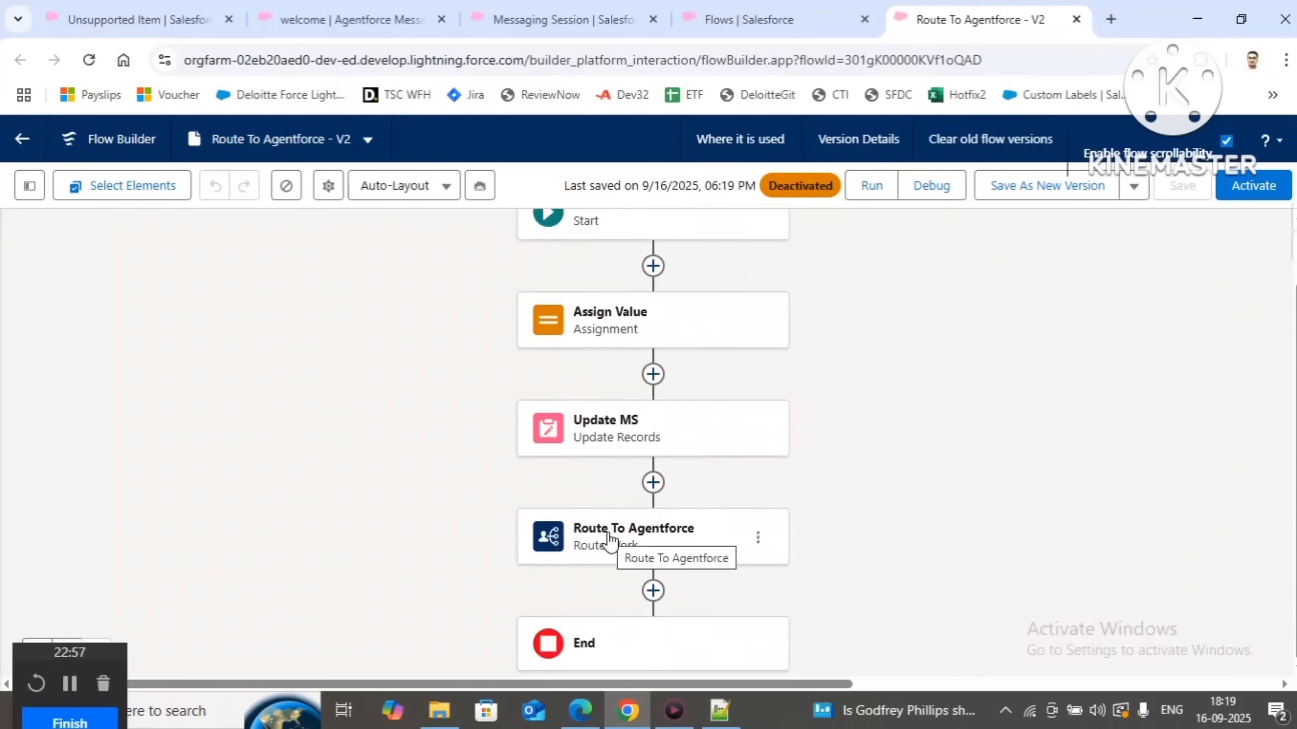
pyautogui.scroll(1, 607, 539)
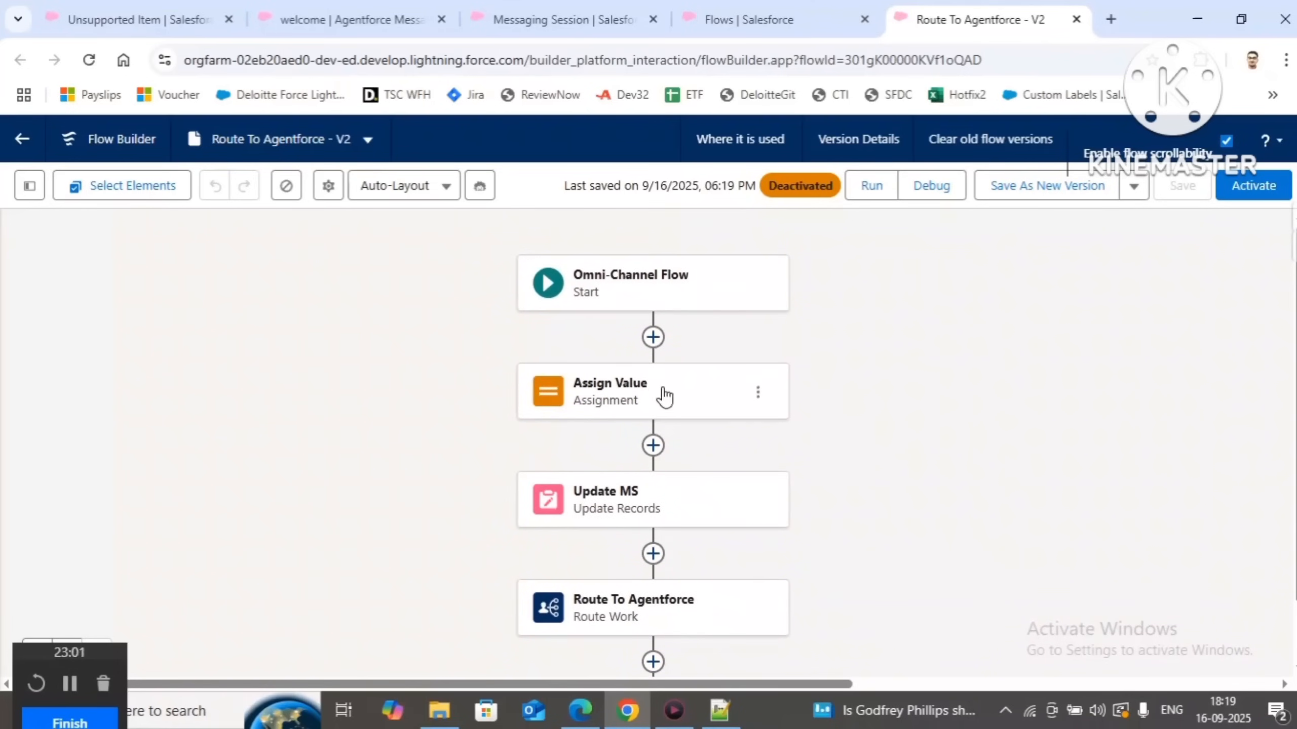
pyautogui.click(653, 338)
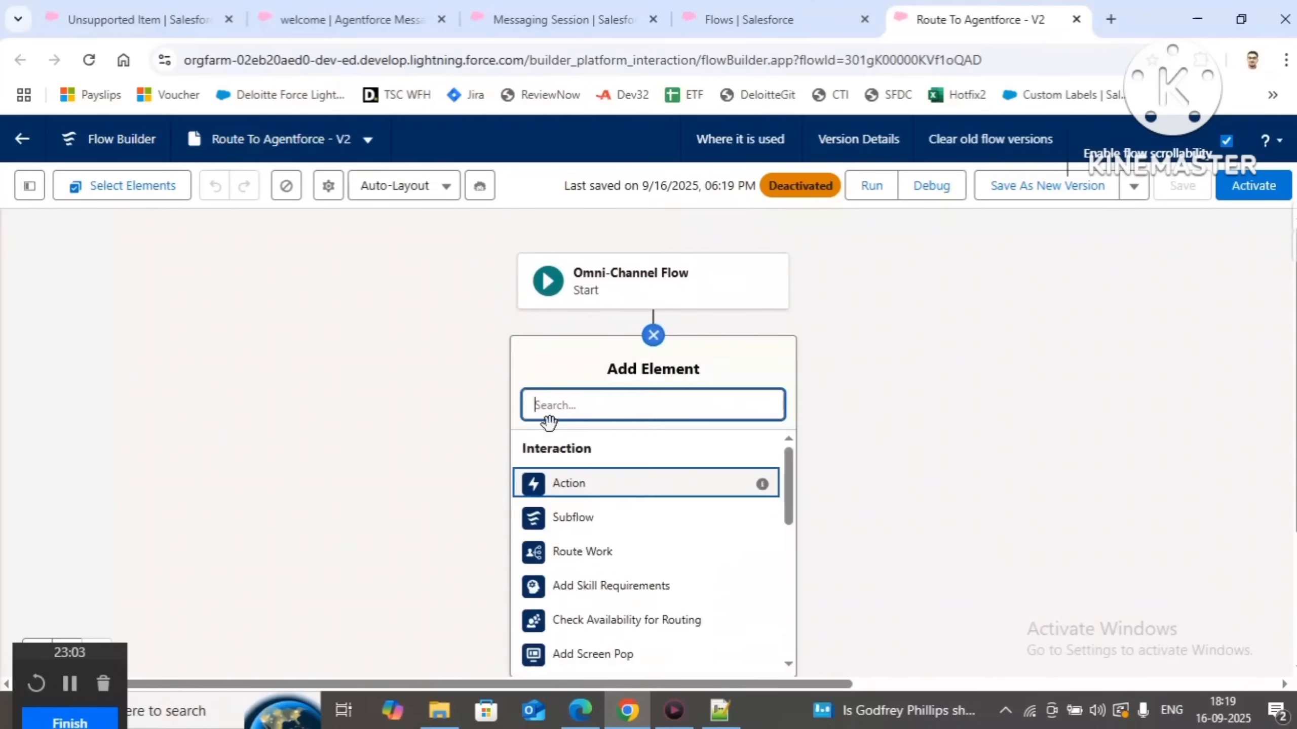
pyautogui.write('get')
pyautogui.click(587, 452)
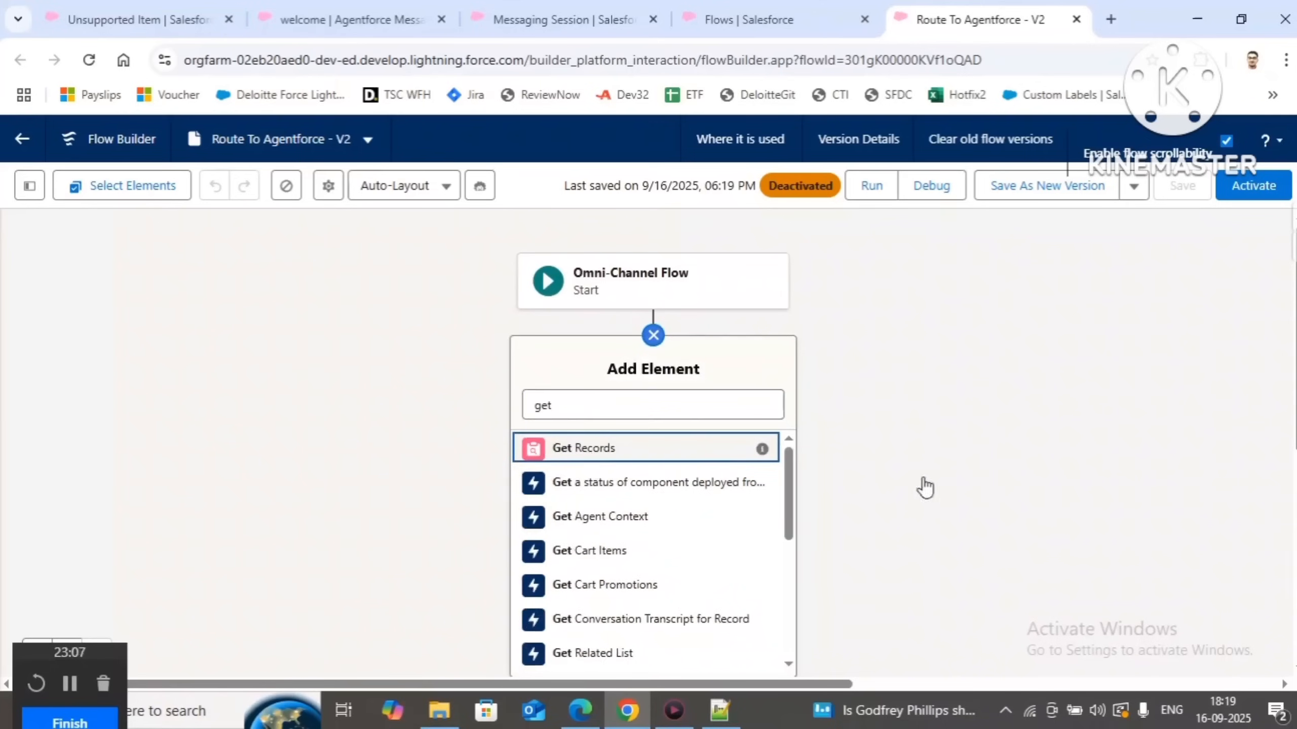
pyautogui.write('G')
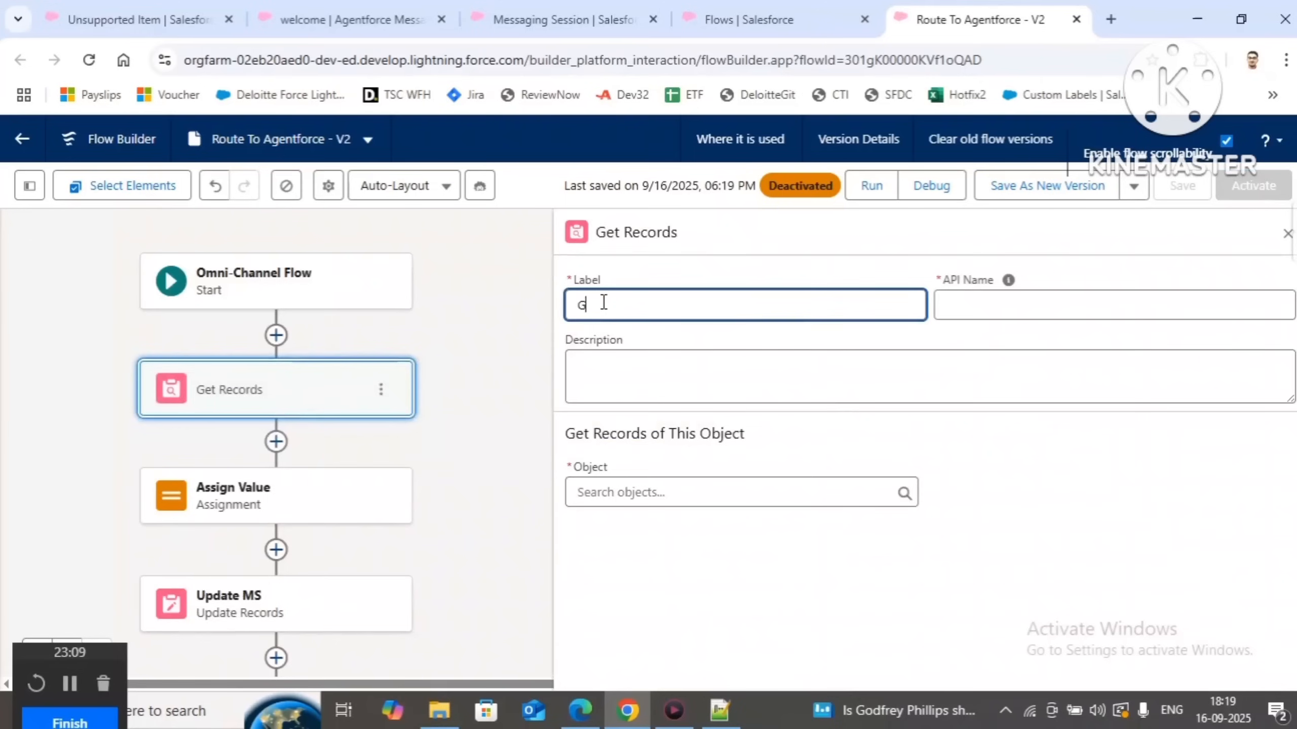
pyautogui.write('et Agentforce Message')
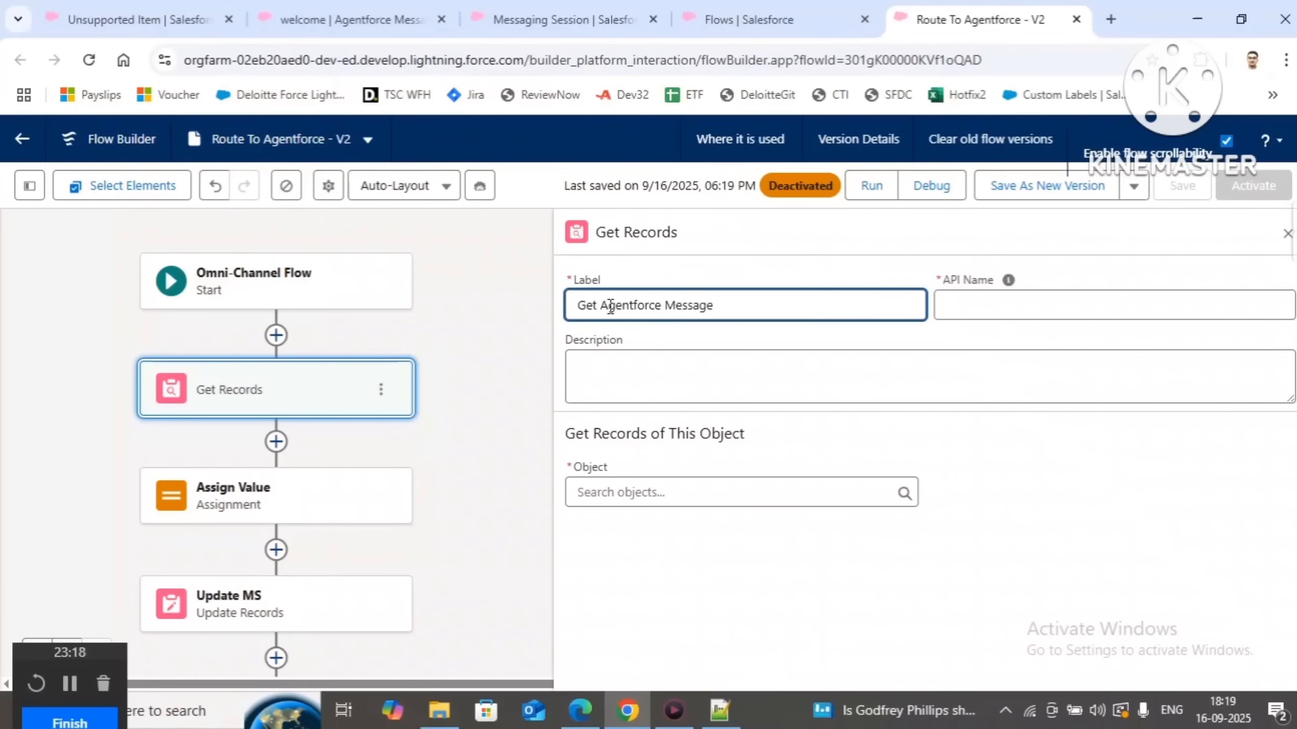
# Set the object of the Get Agentforce Message element to Agentforce Messages
pyautogui.click(666, 492)
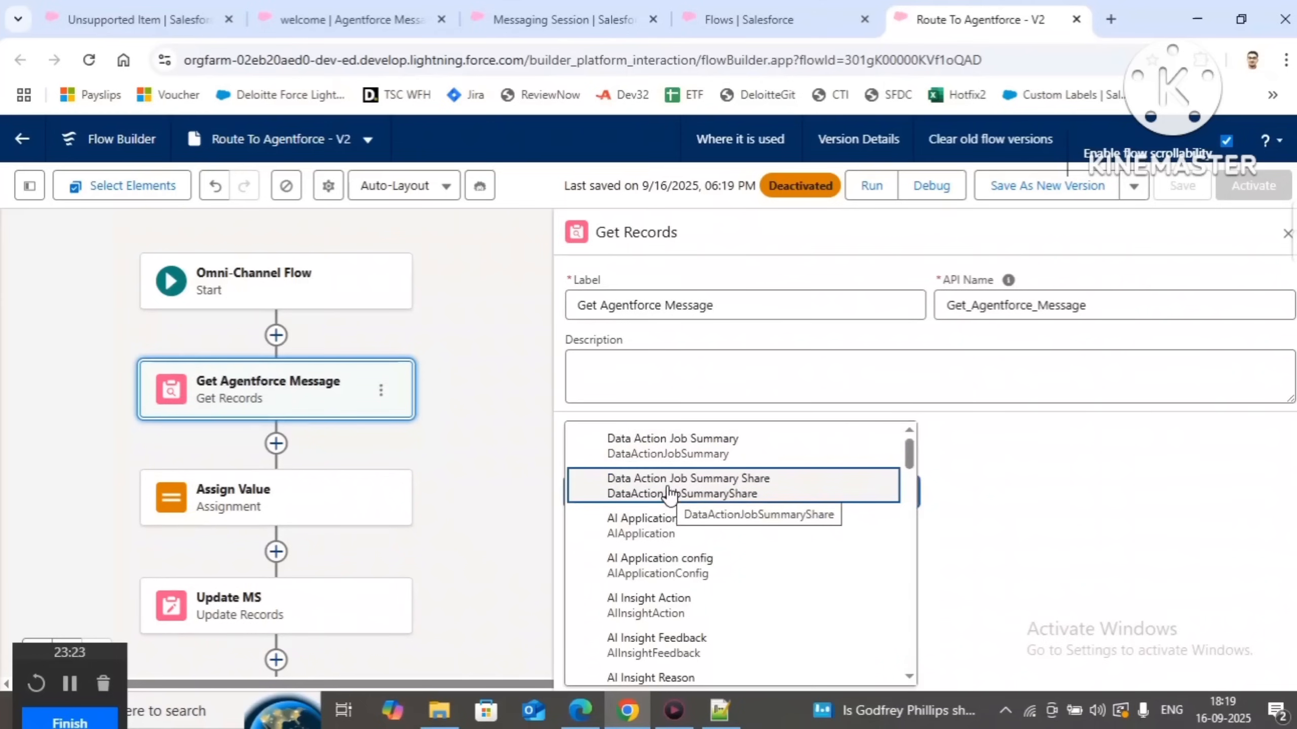
pyautogui.click(347, 19)
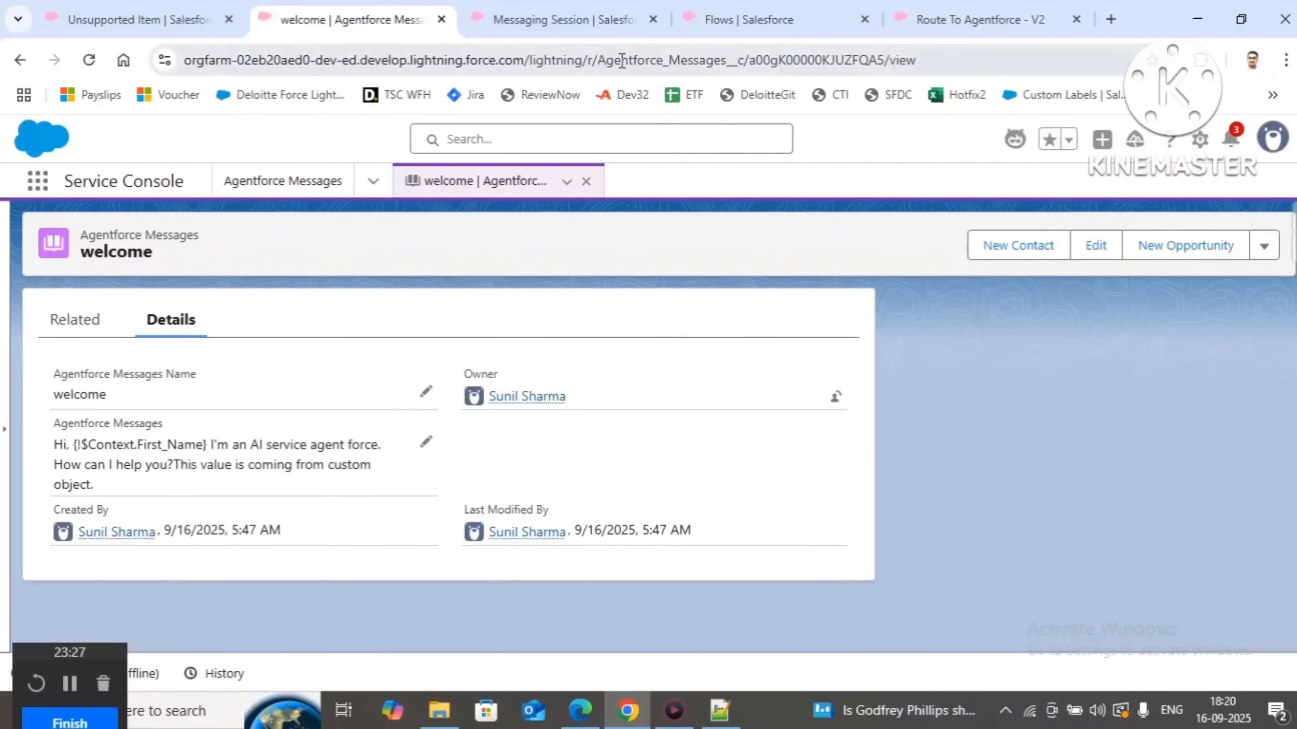
pyautogui.click(562, 19)
pyautogui.click(743, 7)
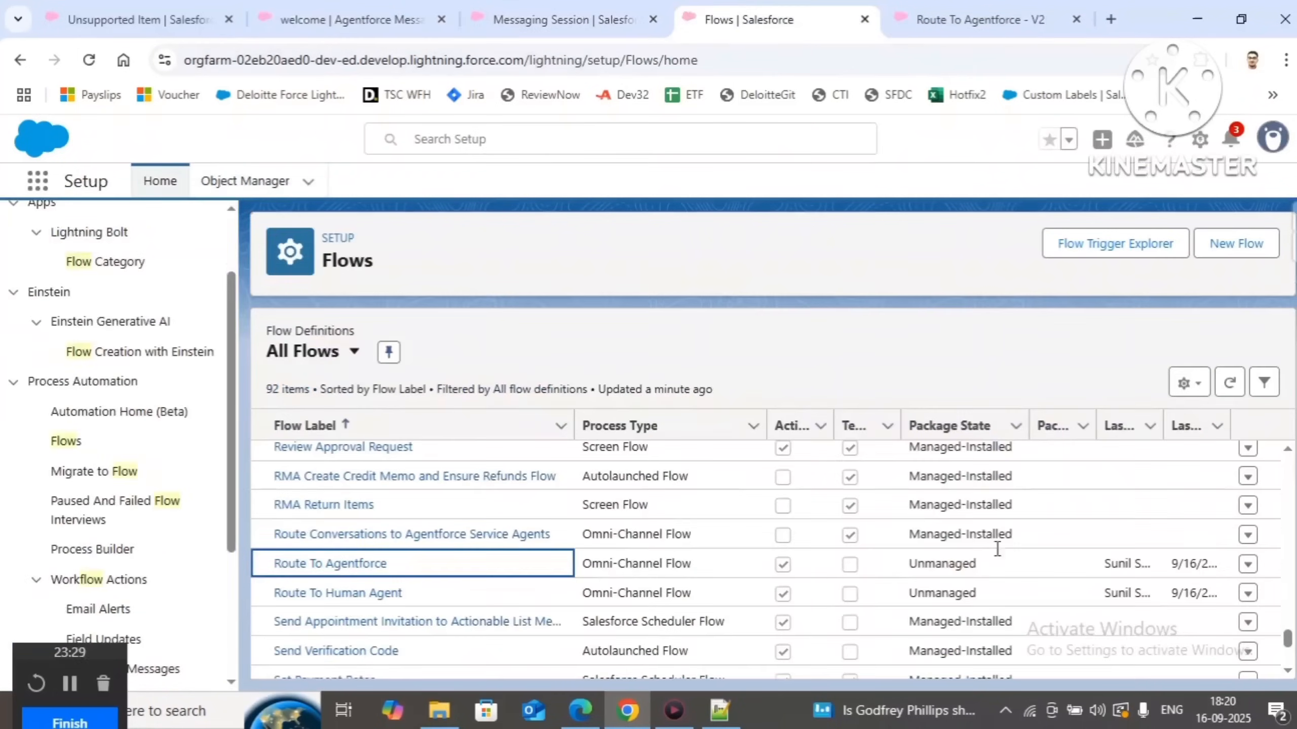
pyautogui.click(957, 7)
pyautogui.write('agentforce')
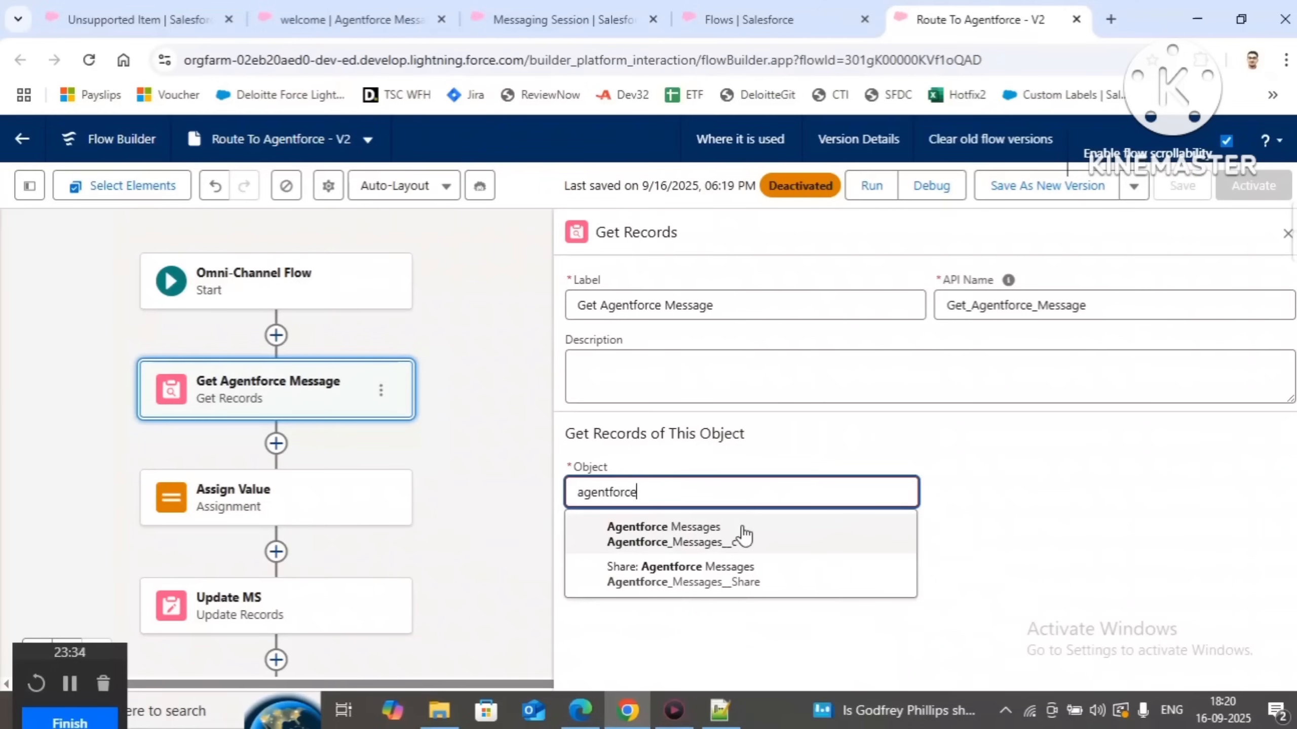
pyautogui.click(703, 541)
pyautogui.click(702, 541)
pyautogui.scroll(-5, 917, 495)
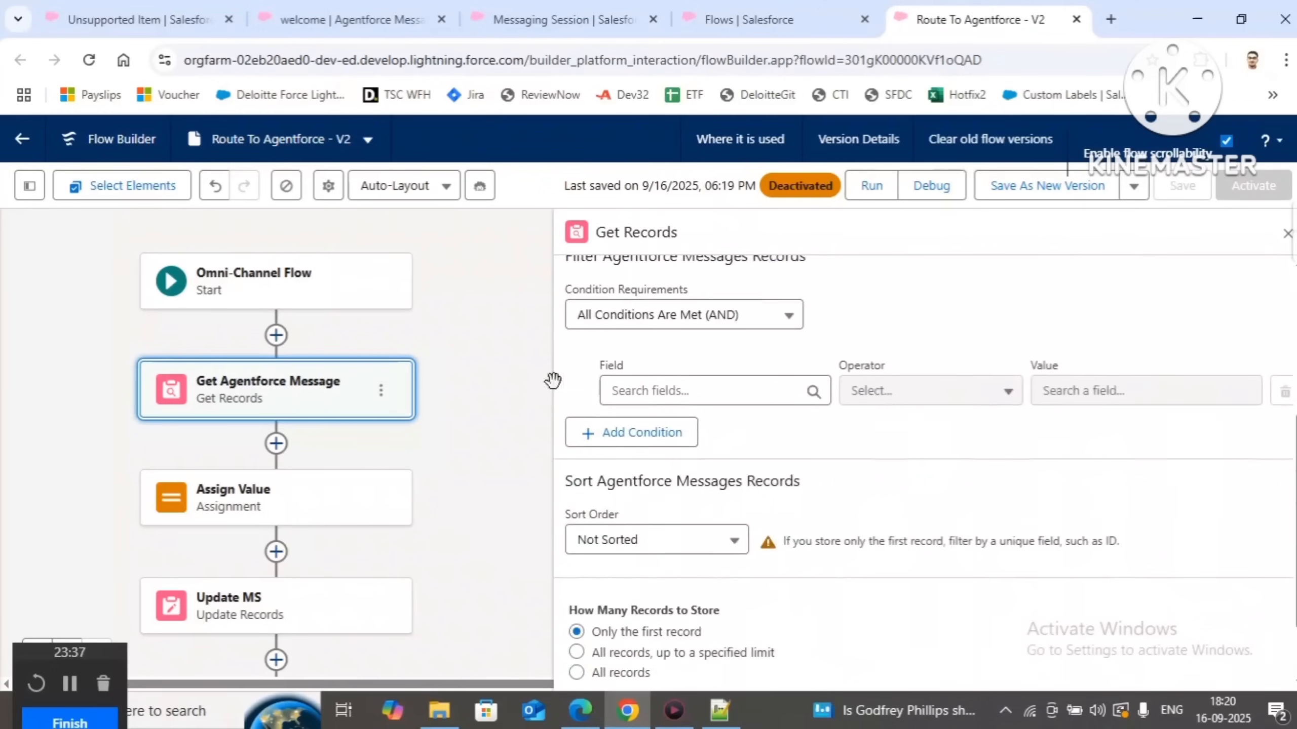
# Choose Agentforce Messages Name as the field of the element's filter condition
pyautogui.click(690, 390)
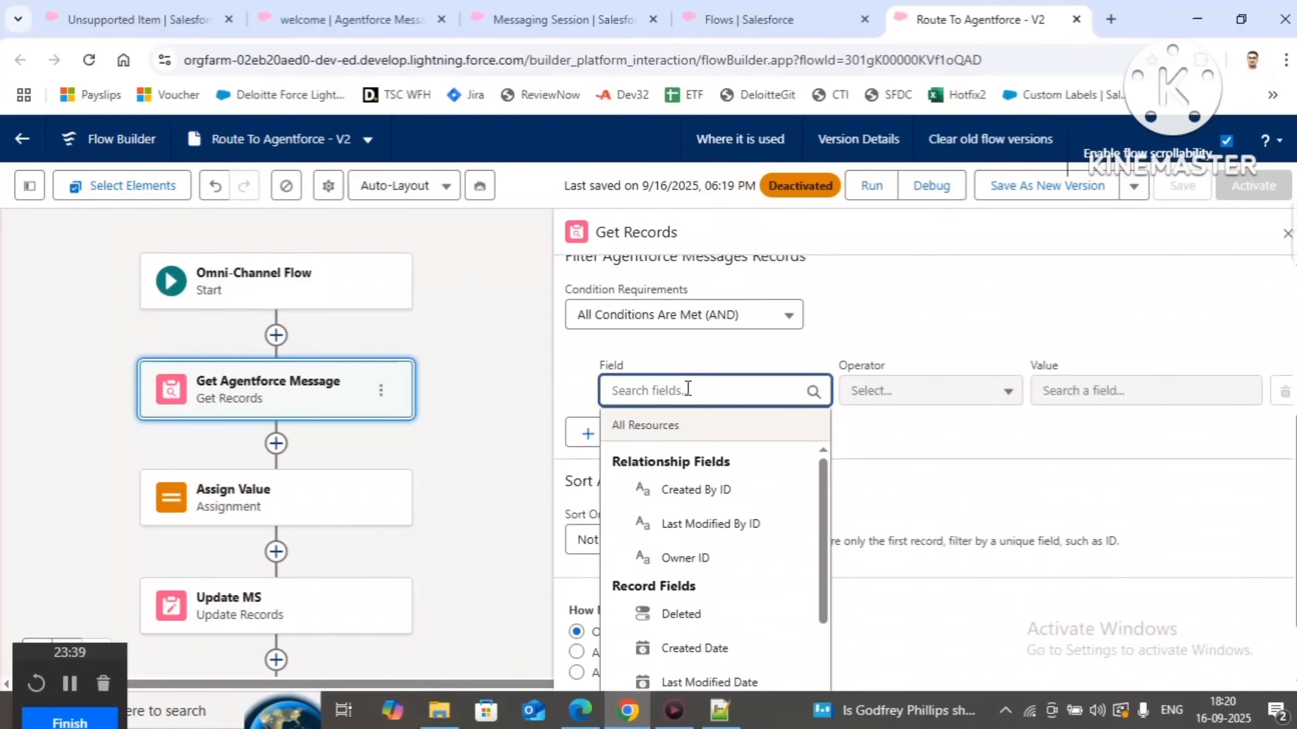
pyautogui.write('na')
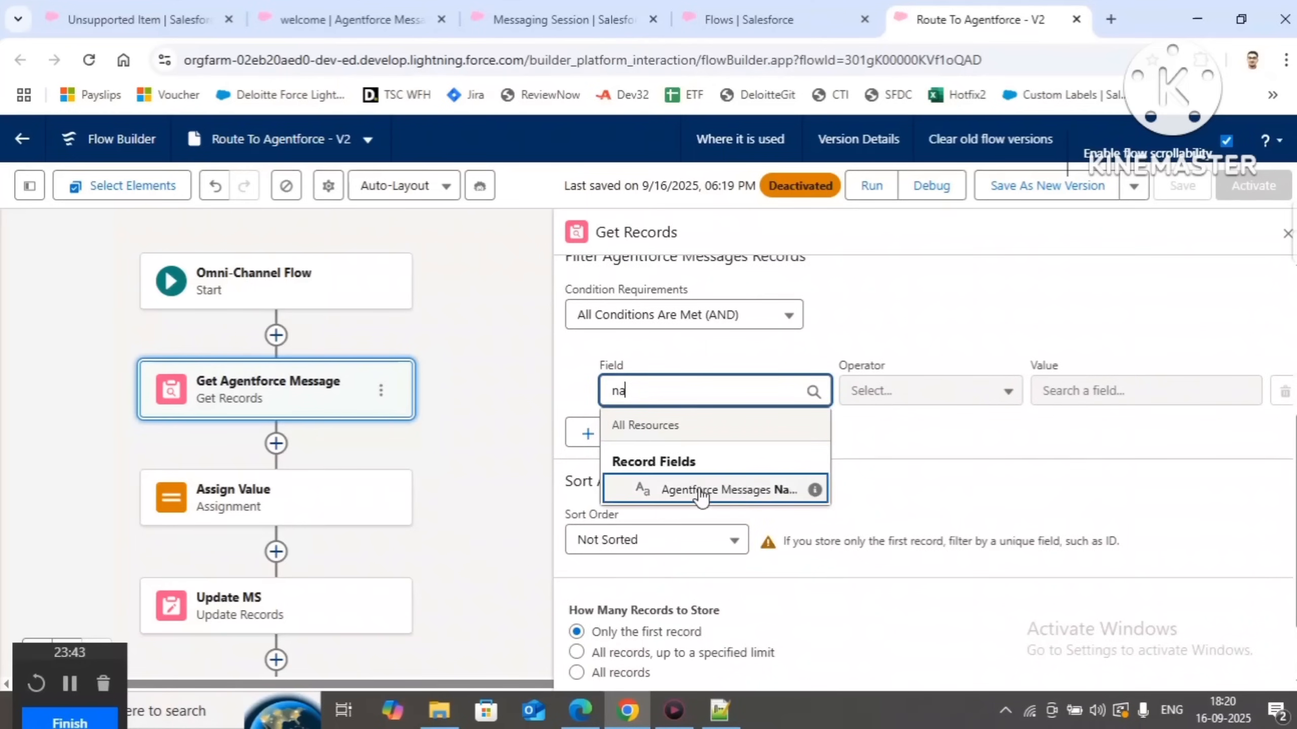
pyautogui.click(737, 490)
# Copy the Agentforce Messages Name value from the welcome record and leave the record's edit mode without saving
pyautogui.click(300, 8)
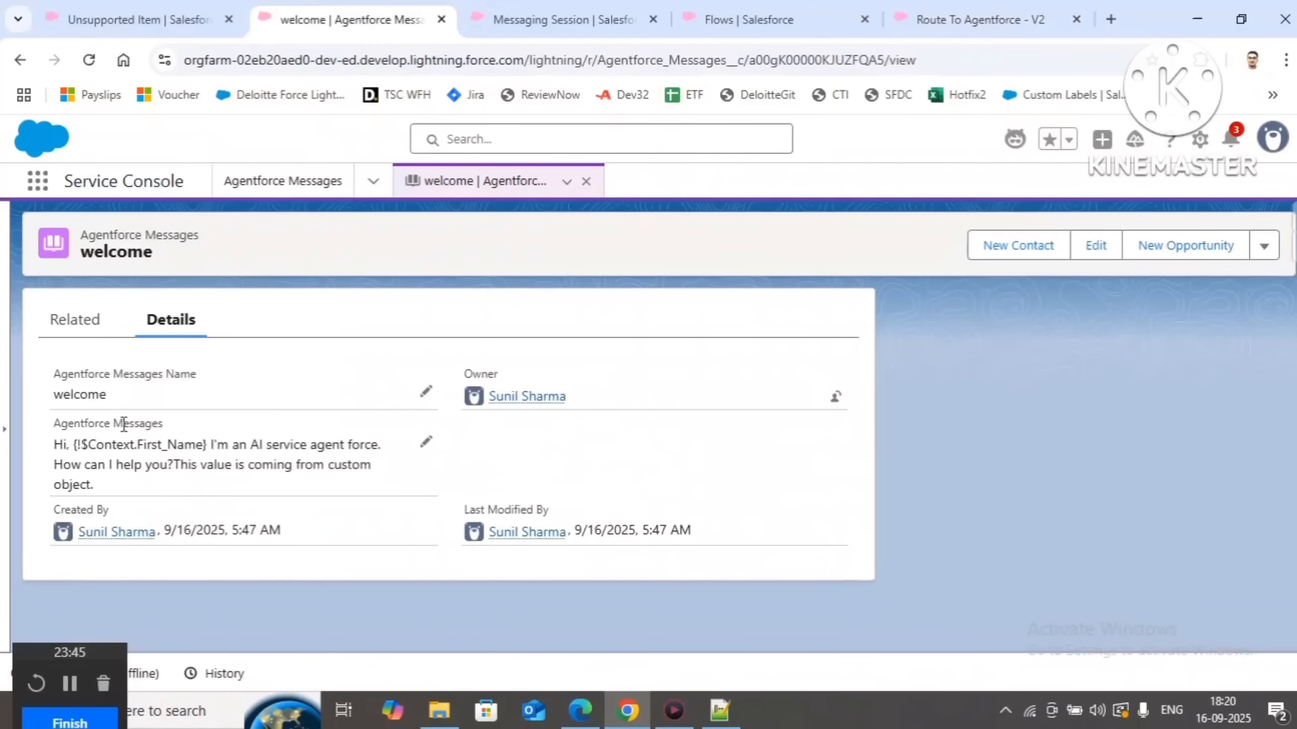
pyautogui.doubleClick(75, 401)
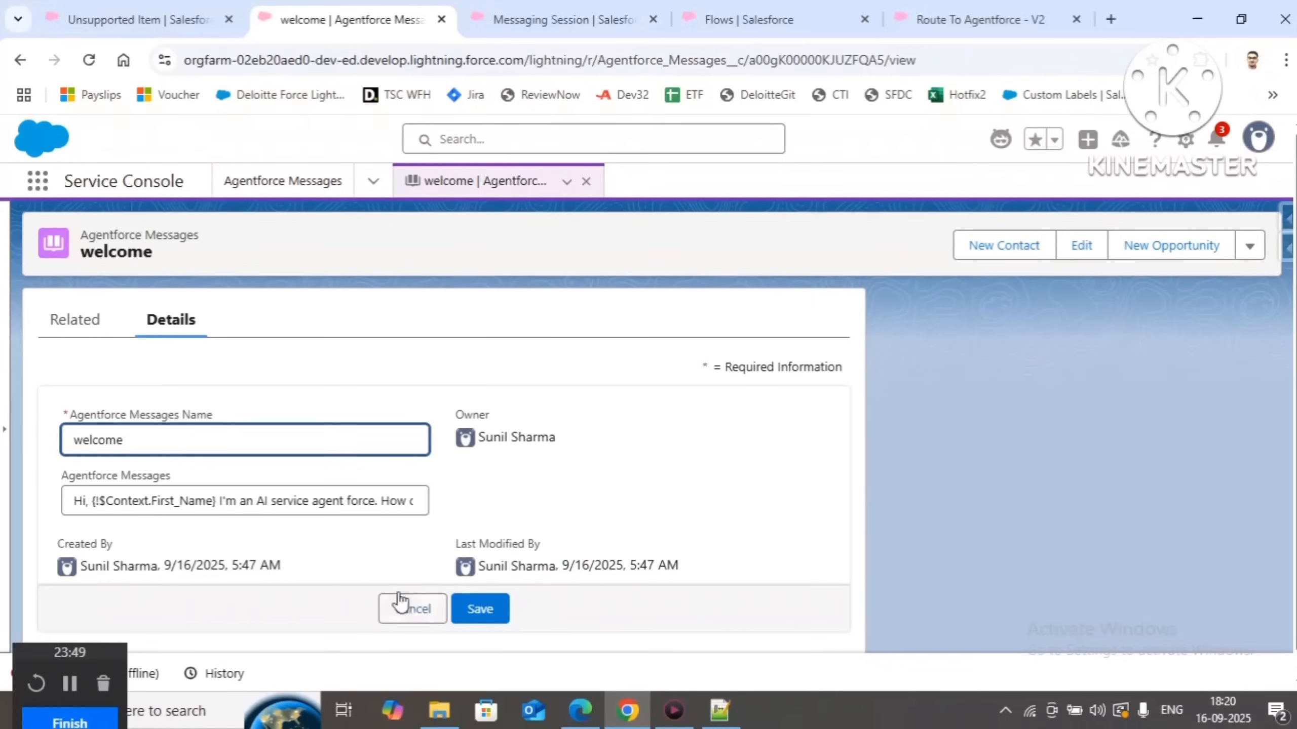
pyautogui.doubleClick(95, 438)
pyautogui.hotkey('ctrl', 'c')
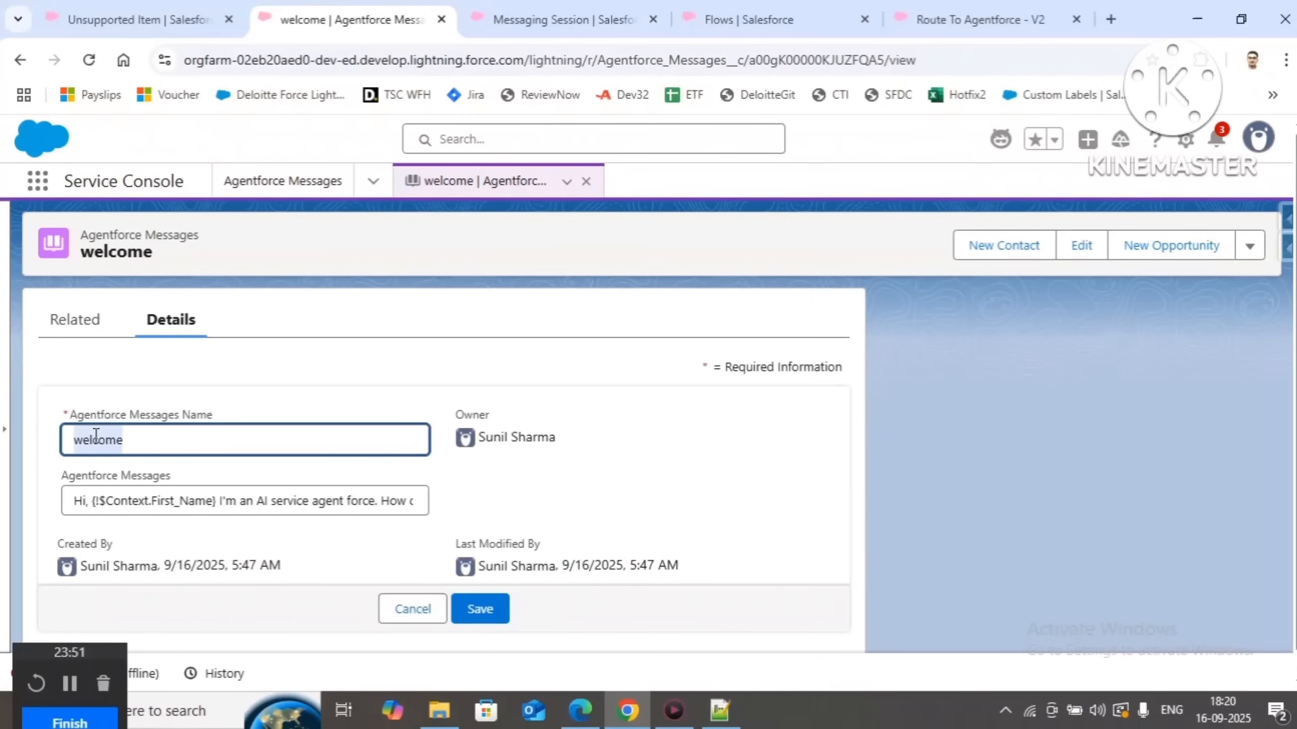
pyautogui.click(420, 613)
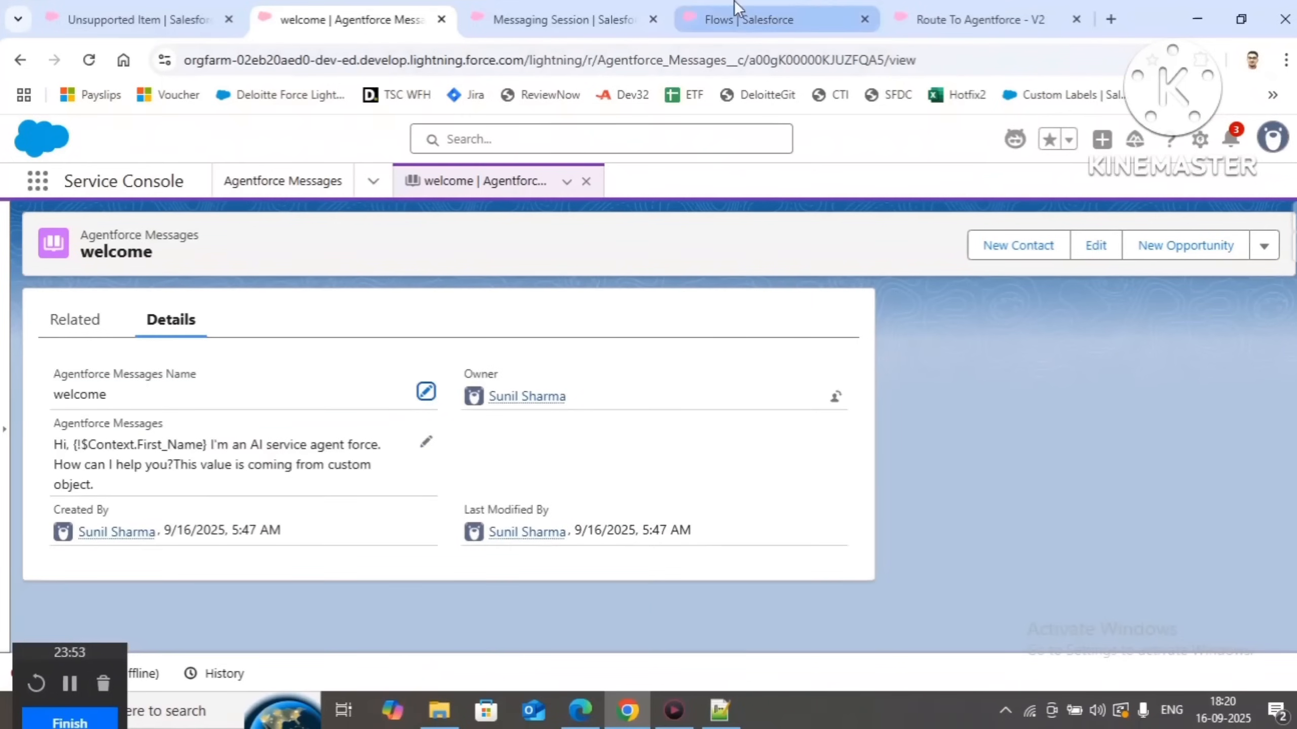
# Set the filter value of the Get Agentforce Message element to welcome and close the element's settings
pyautogui.click(924, 17)
pyautogui.click(1054, 385)
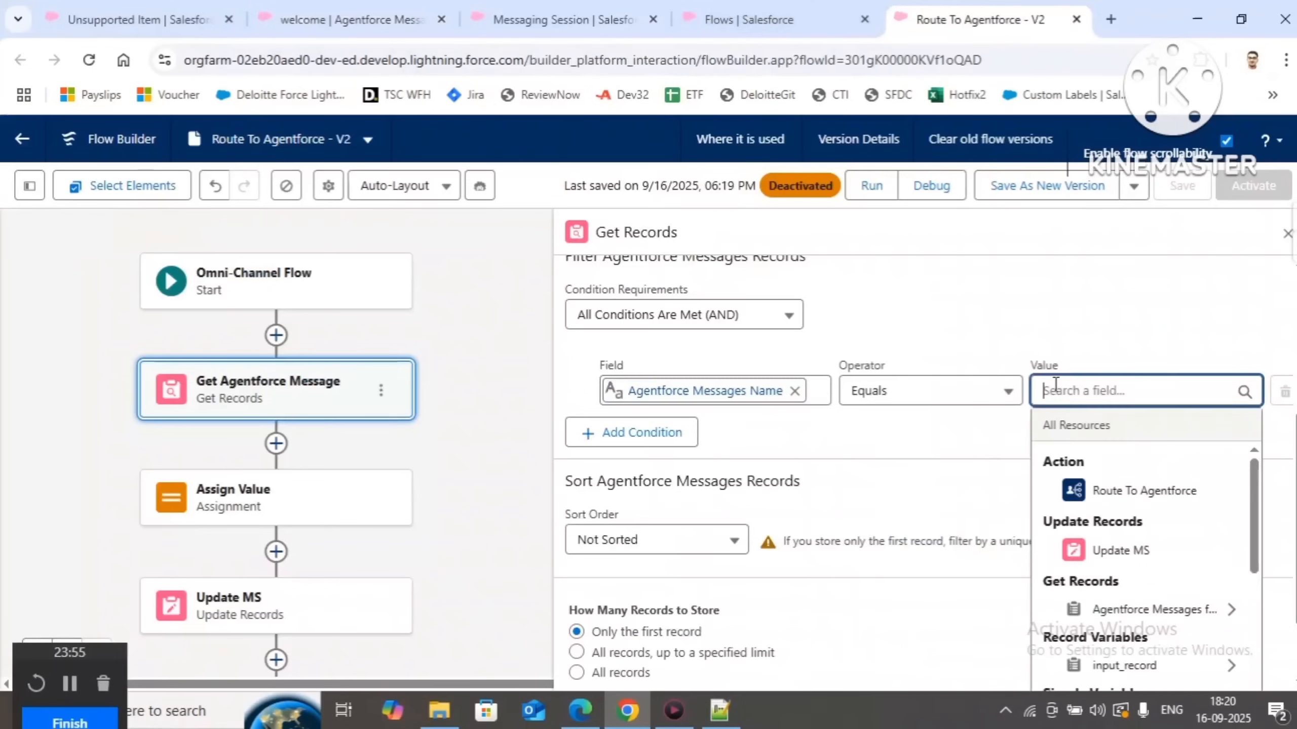
pyautogui.hotkey('ctrl', 'v')
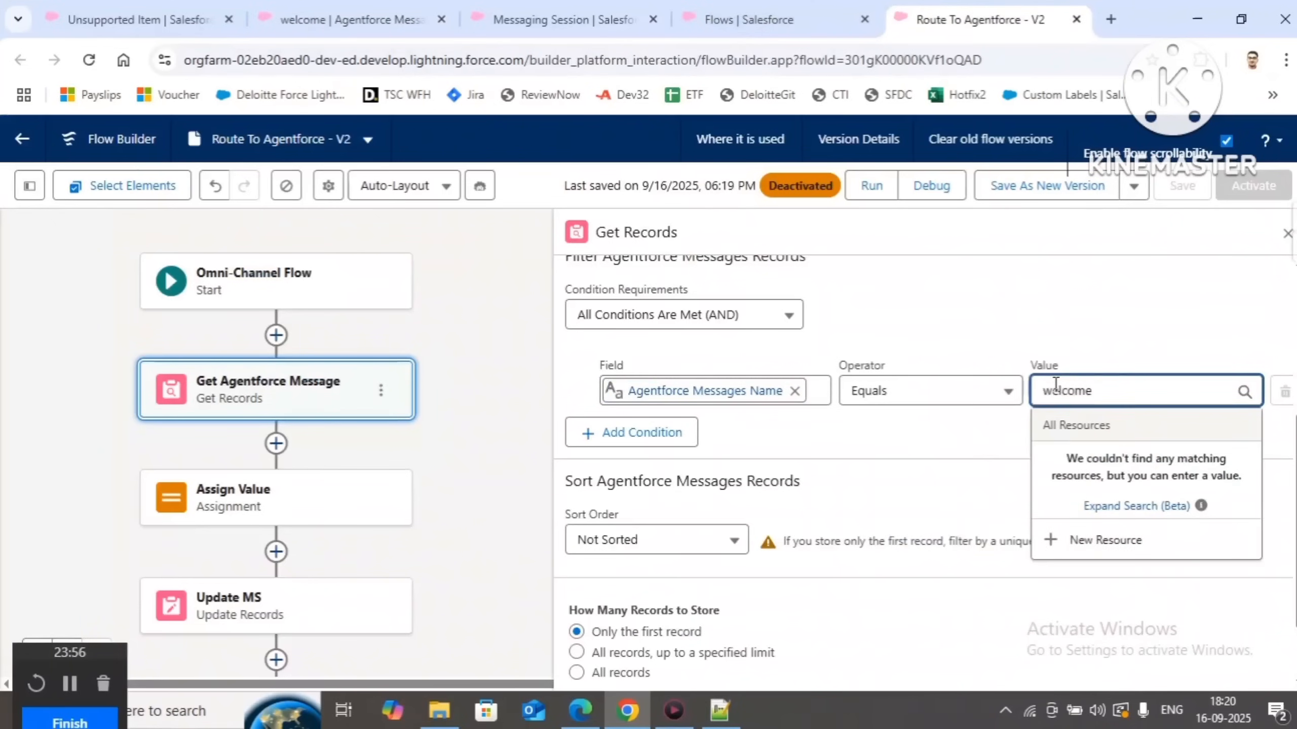
pyautogui.click(900, 478)
pyautogui.scroll(-2, 648, 482)
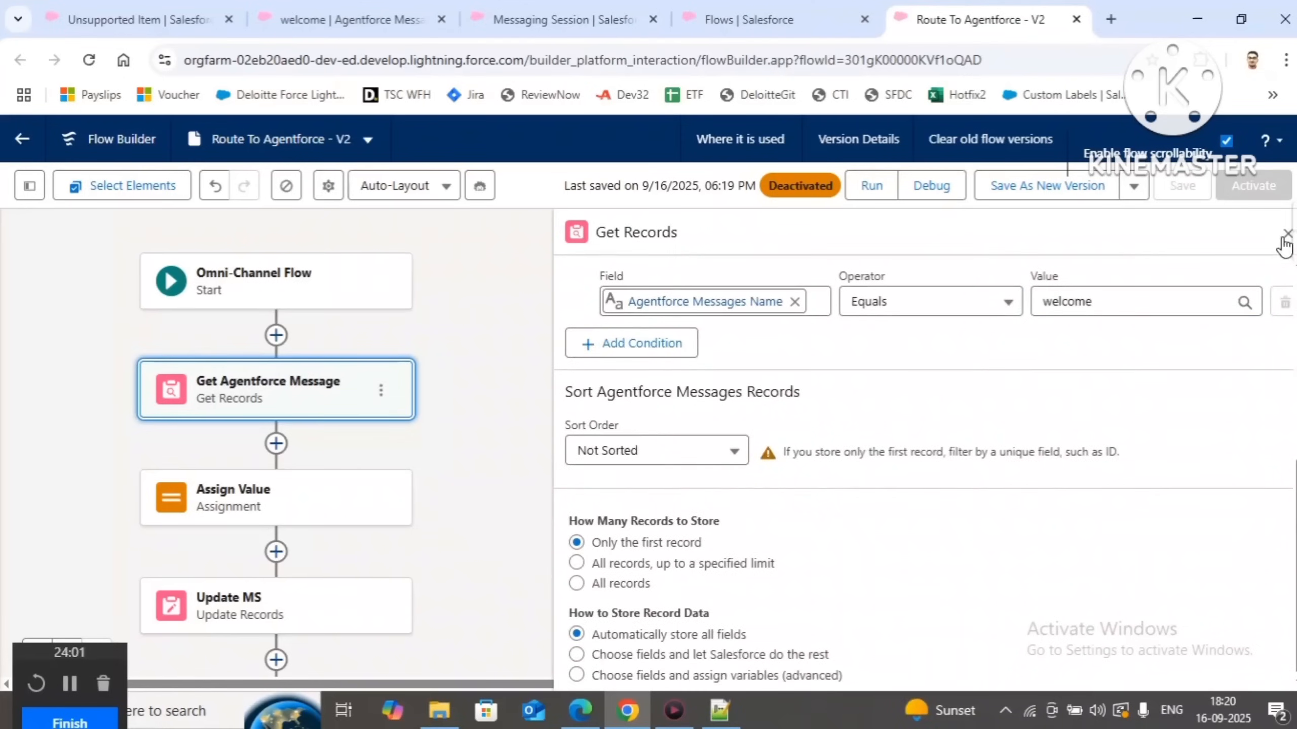
pyautogui.click(1286, 234)
# Add a second assignment to the Assign Value element with the Dynamic Message field of input_record as its variable
pyautogui.moveTo(579, 515); pyautogui.dragTo(641, 418)
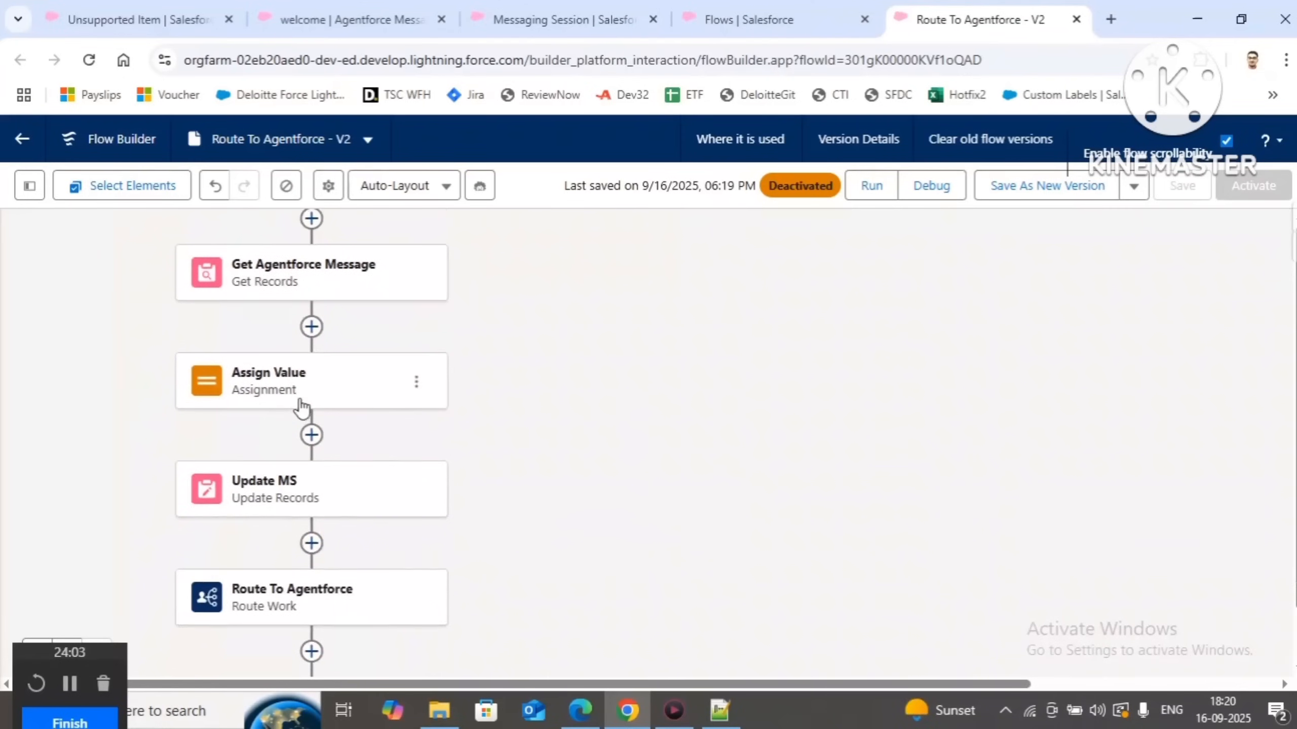
pyautogui.click(289, 385)
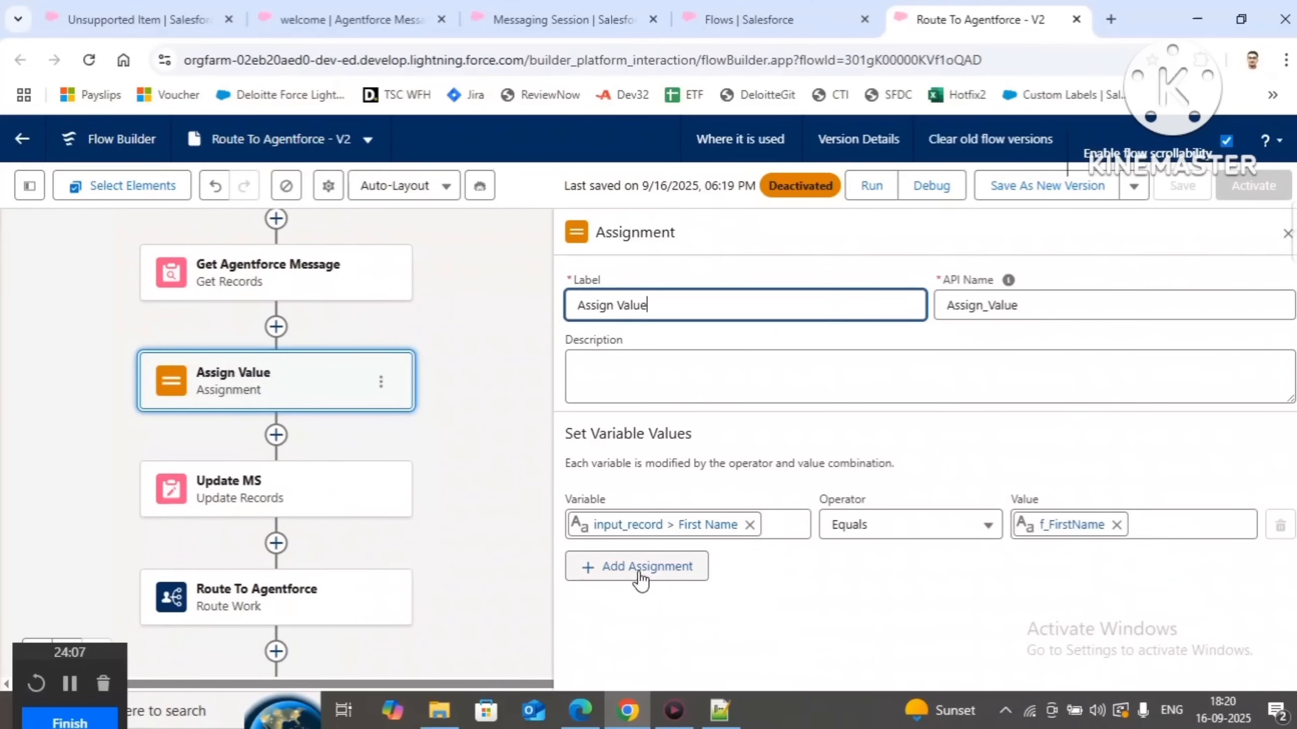
pyautogui.click(638, 571)
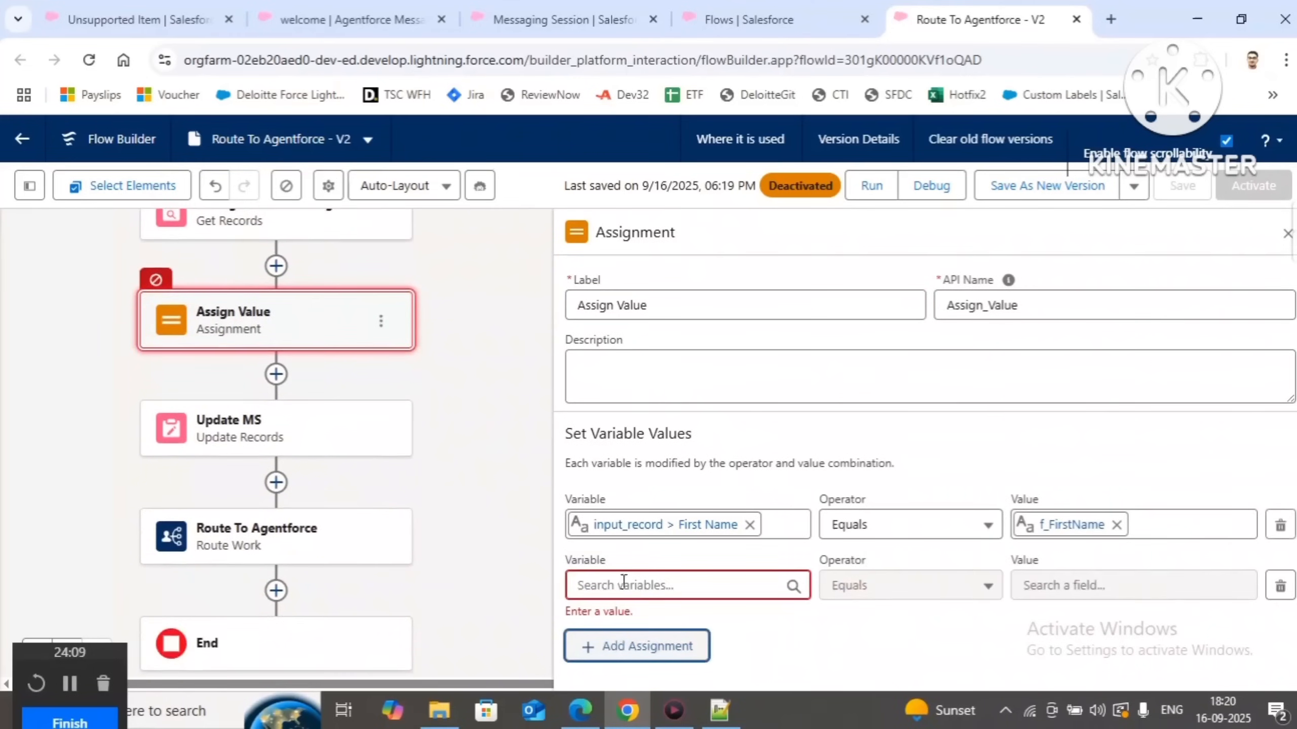
pyautogui.click(623, 583)
pyautogui.scroll(-2, 833, 544)
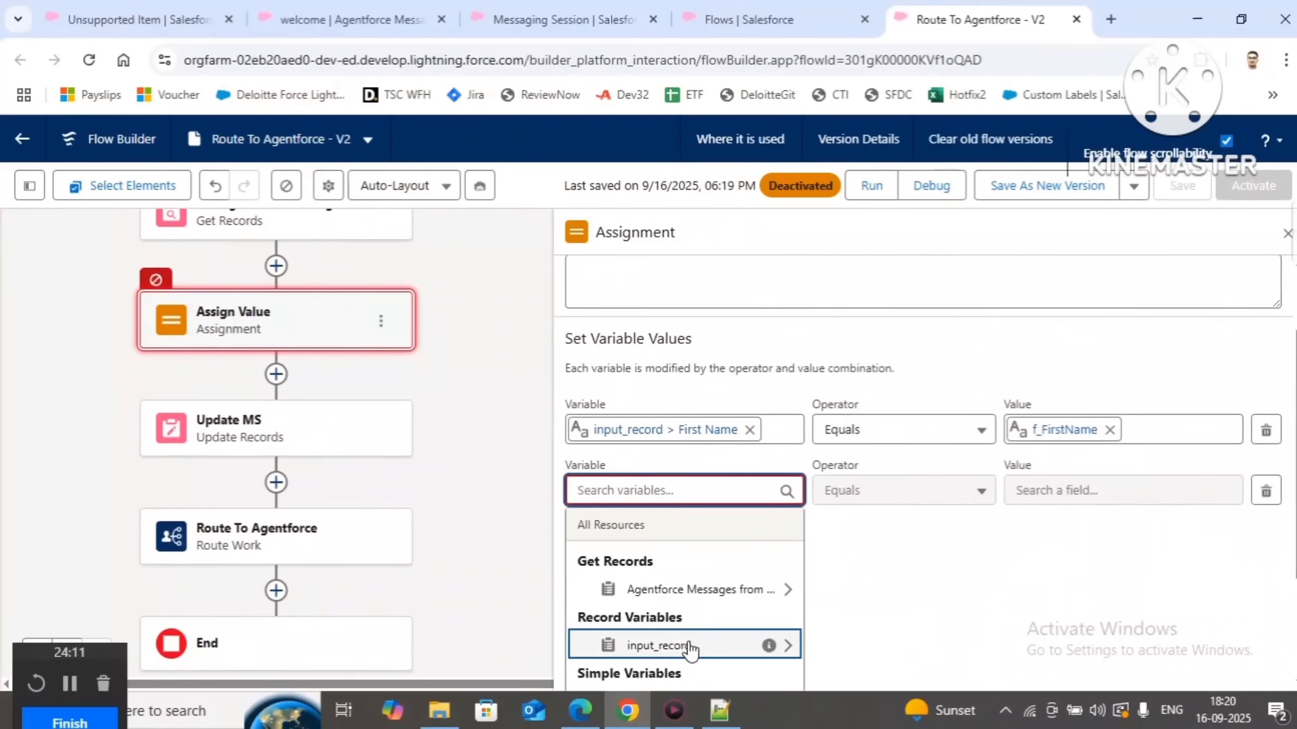
pyautogui.click(781, 645)
pyautogui.write('.dy')
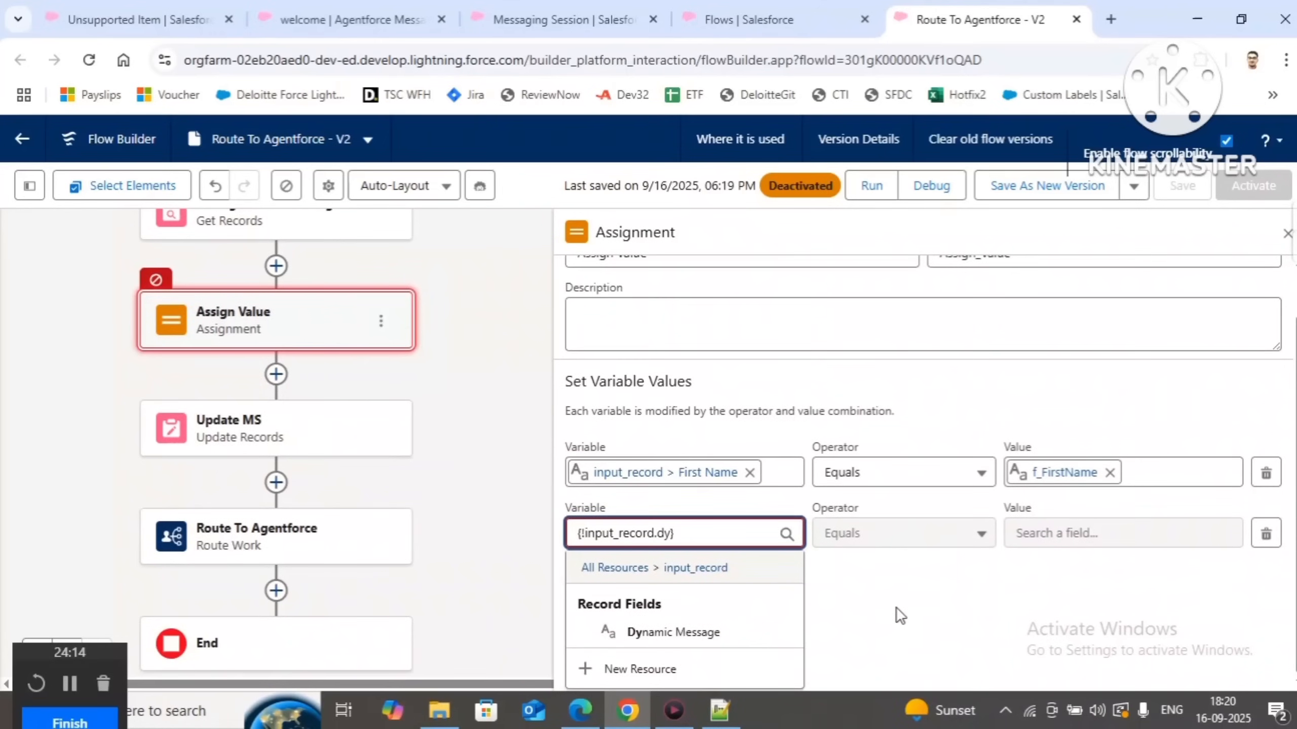
pyautogui.click(673, 636)
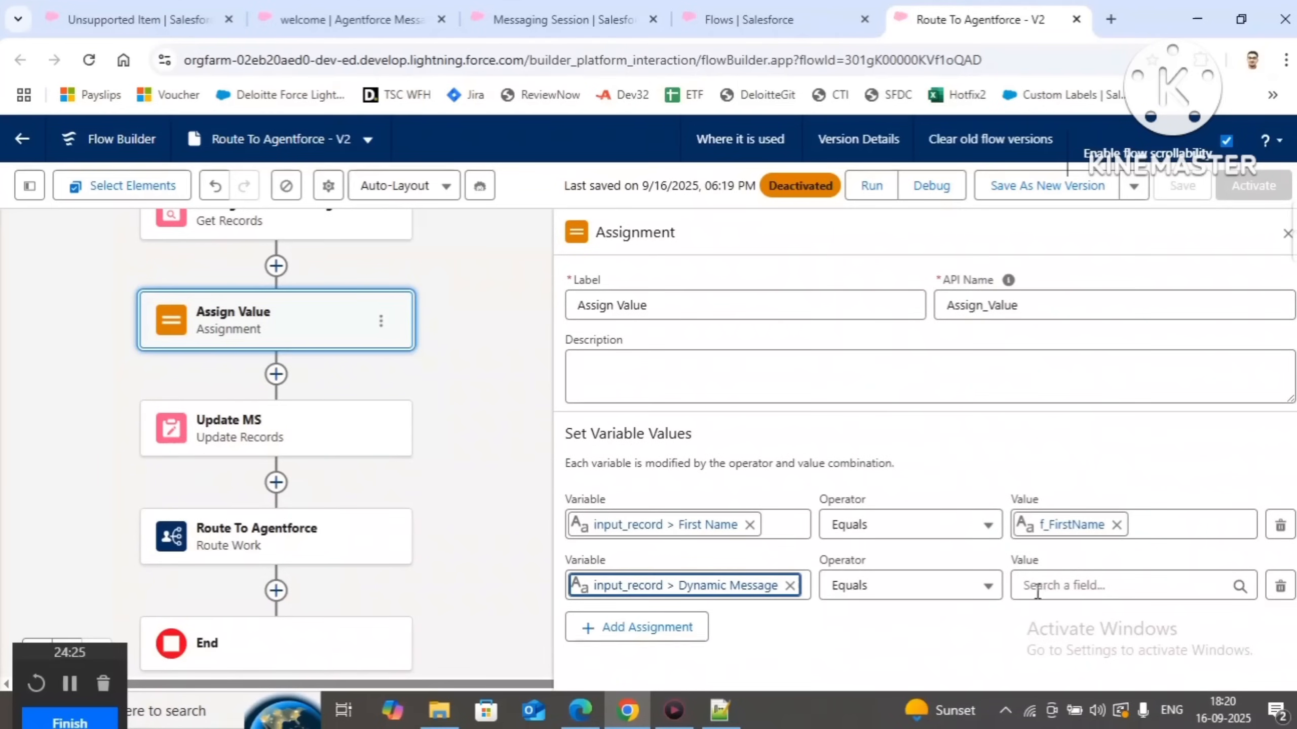
# Set the Dynamic Message assignment's value to the Agentforce Messages field of the Get Agentforce Message record and close the element's settings
pyautogui.click(1123, 585)
pyautogui.scroll(-3, 1127, 429)
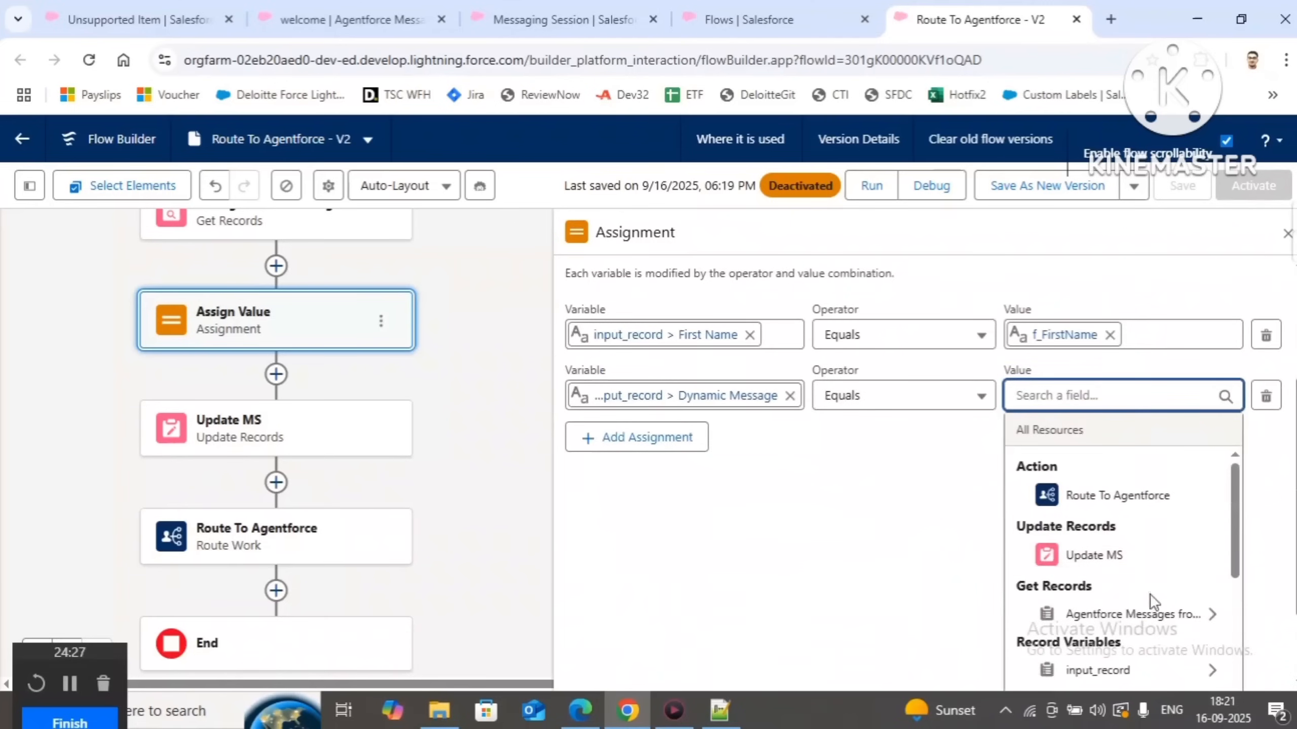
pyautogui.click(1105, 615)
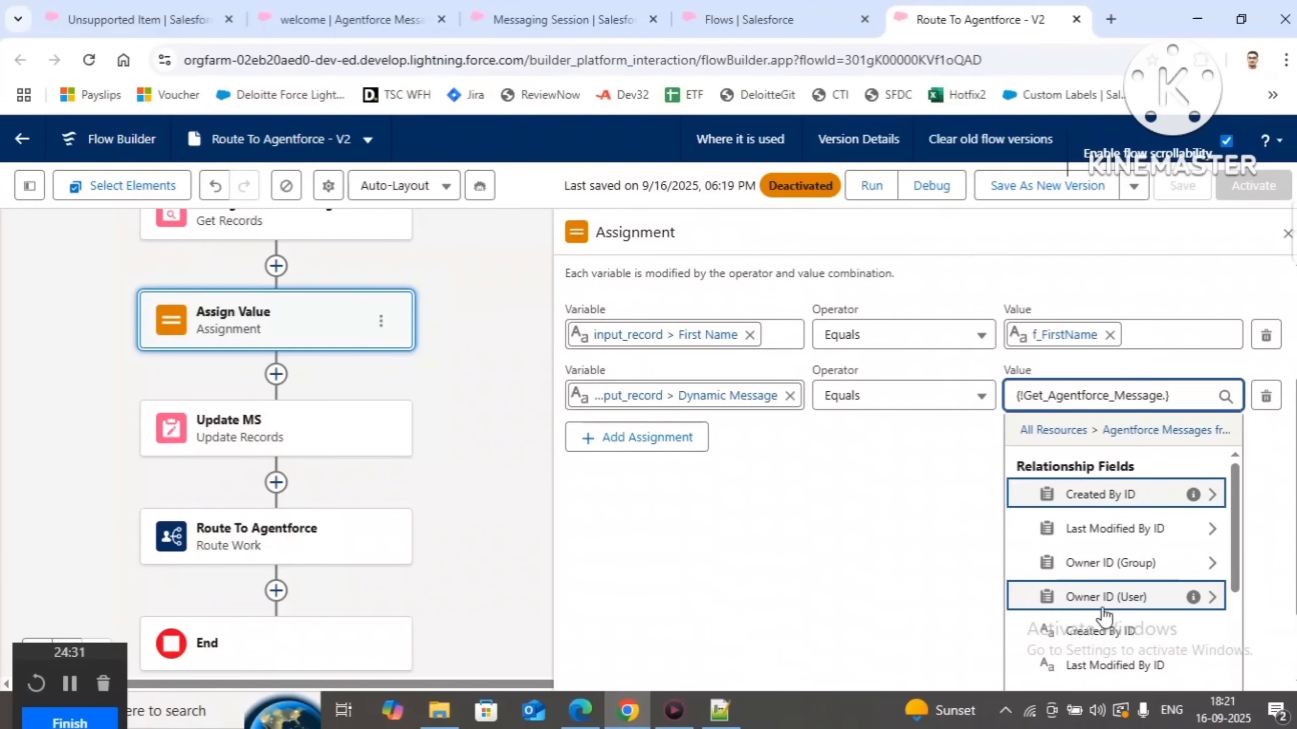
pyautogui.write('mes')
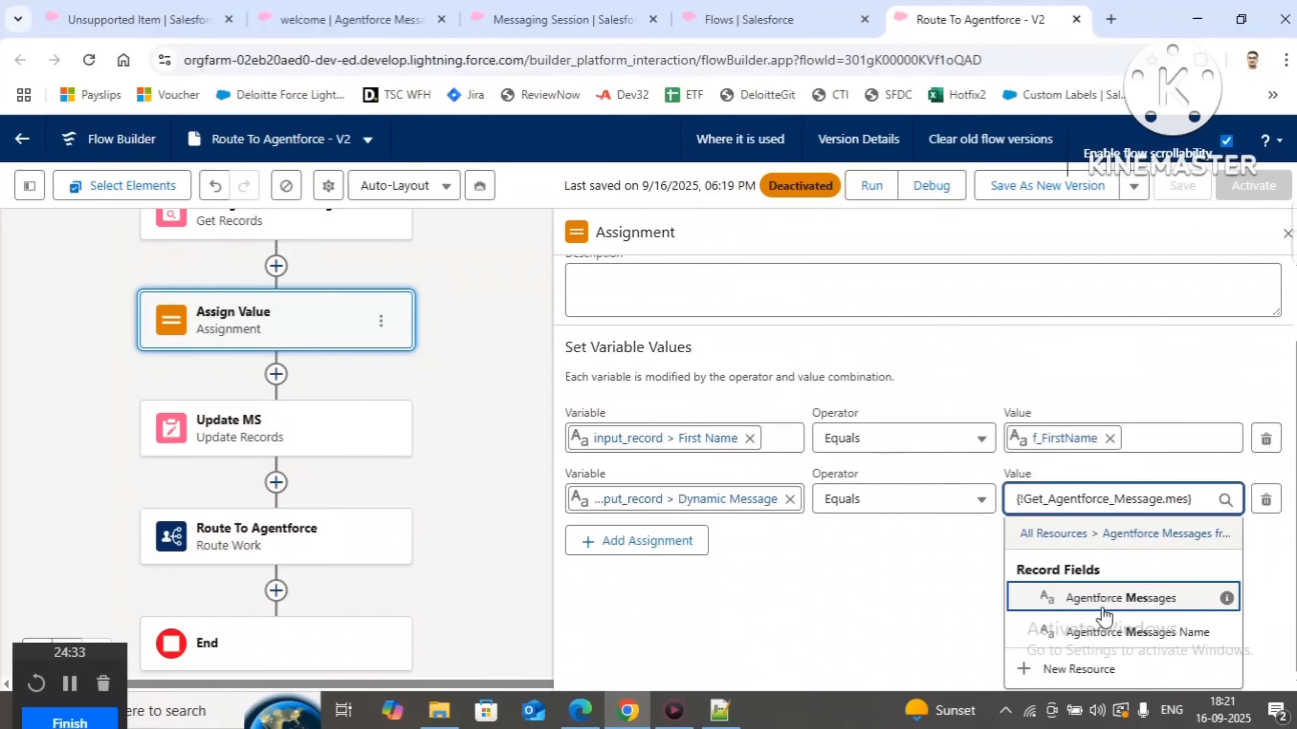
pyautogui.click(1107, 603)
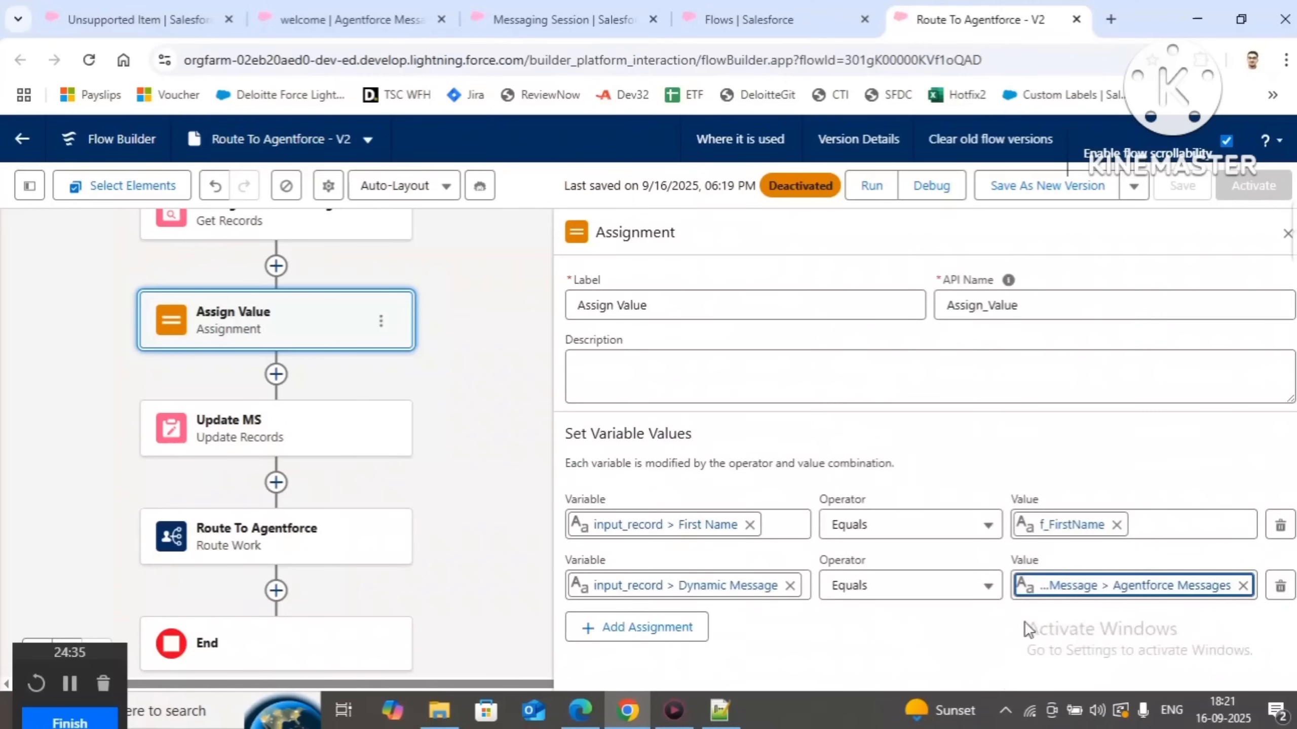
pyautogui.click(1287, 233)
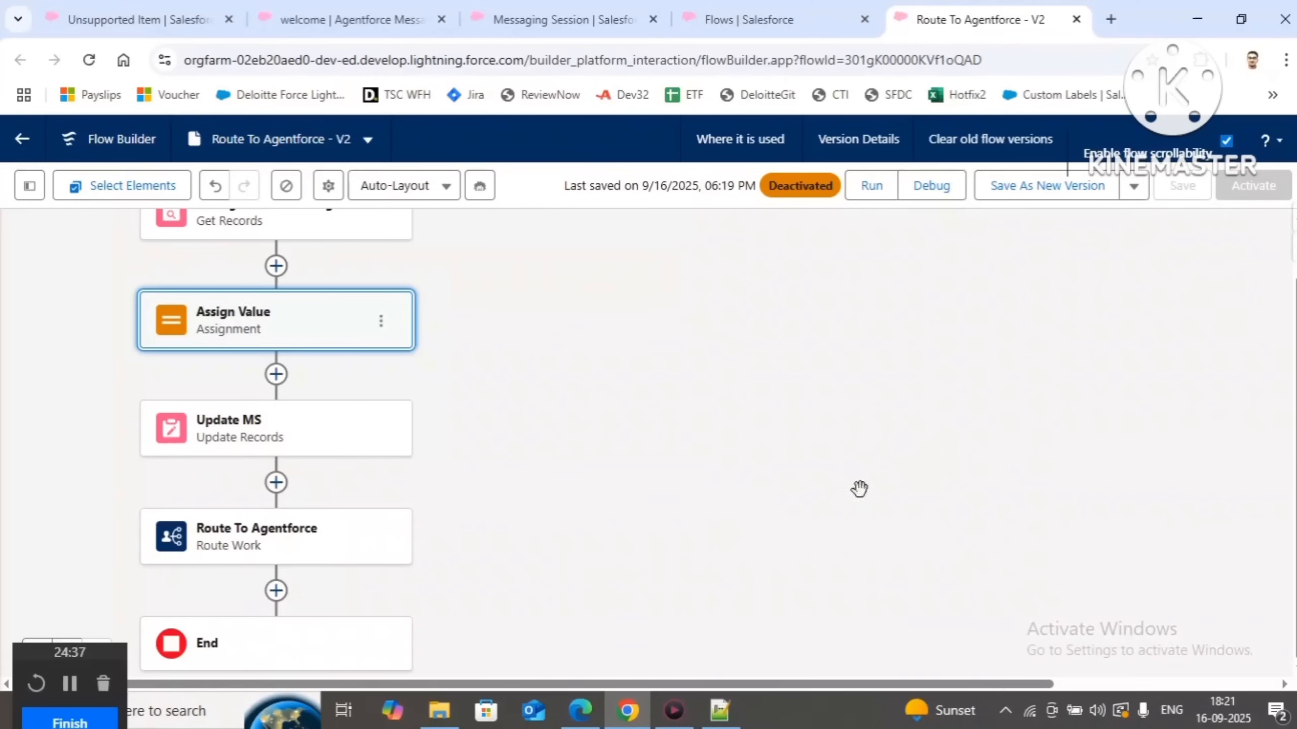
# Save the Route To Agentforce flow as a new version and activate it
pyautogui.moveTo(574, 456); pyautogui.dragTo(615, 403)
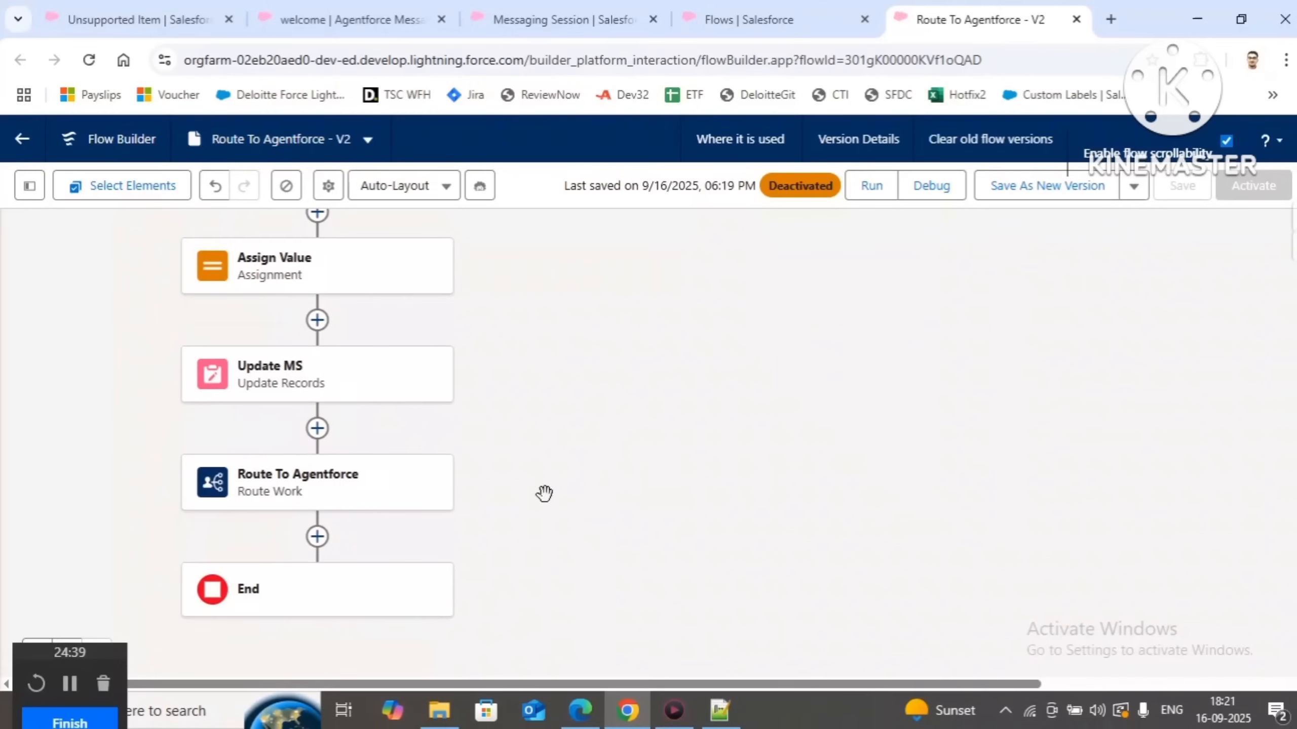
pyautogui.click(1037, 190)
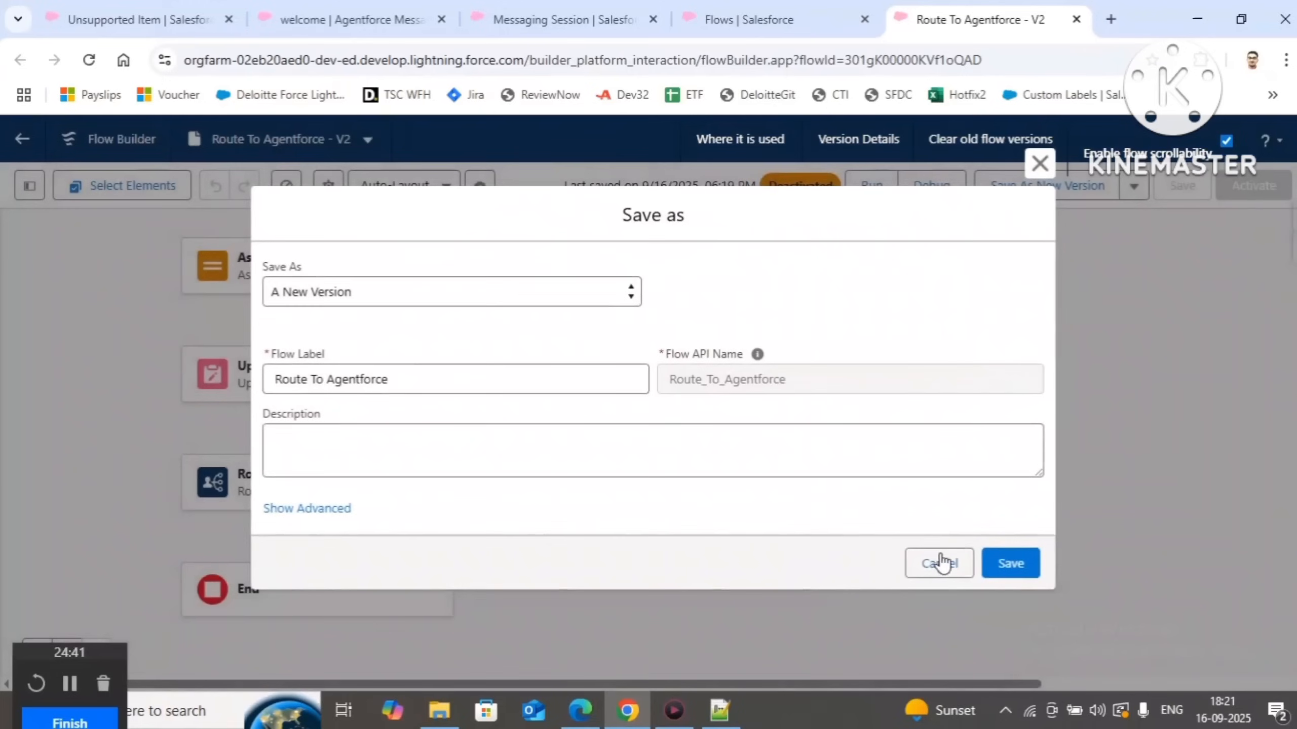
pyautogui.click(1011, 563)
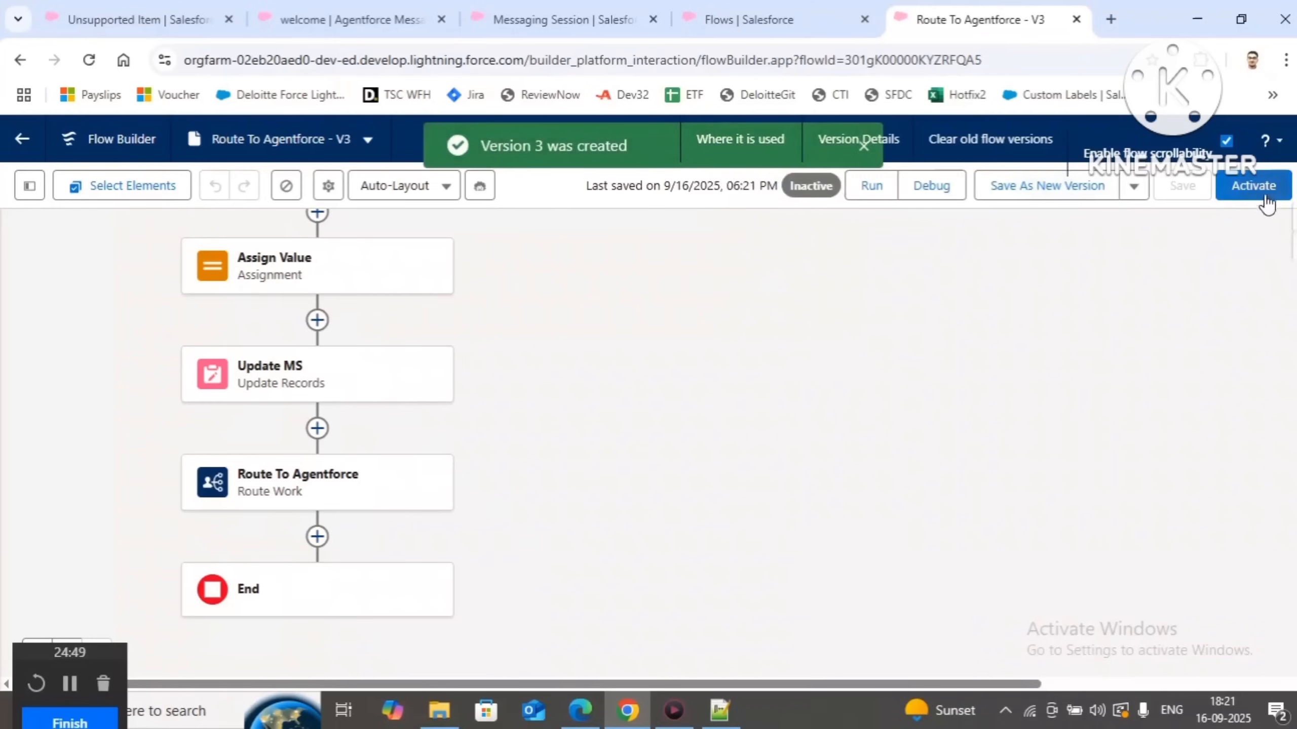
pyautogui.click(1257, 189)
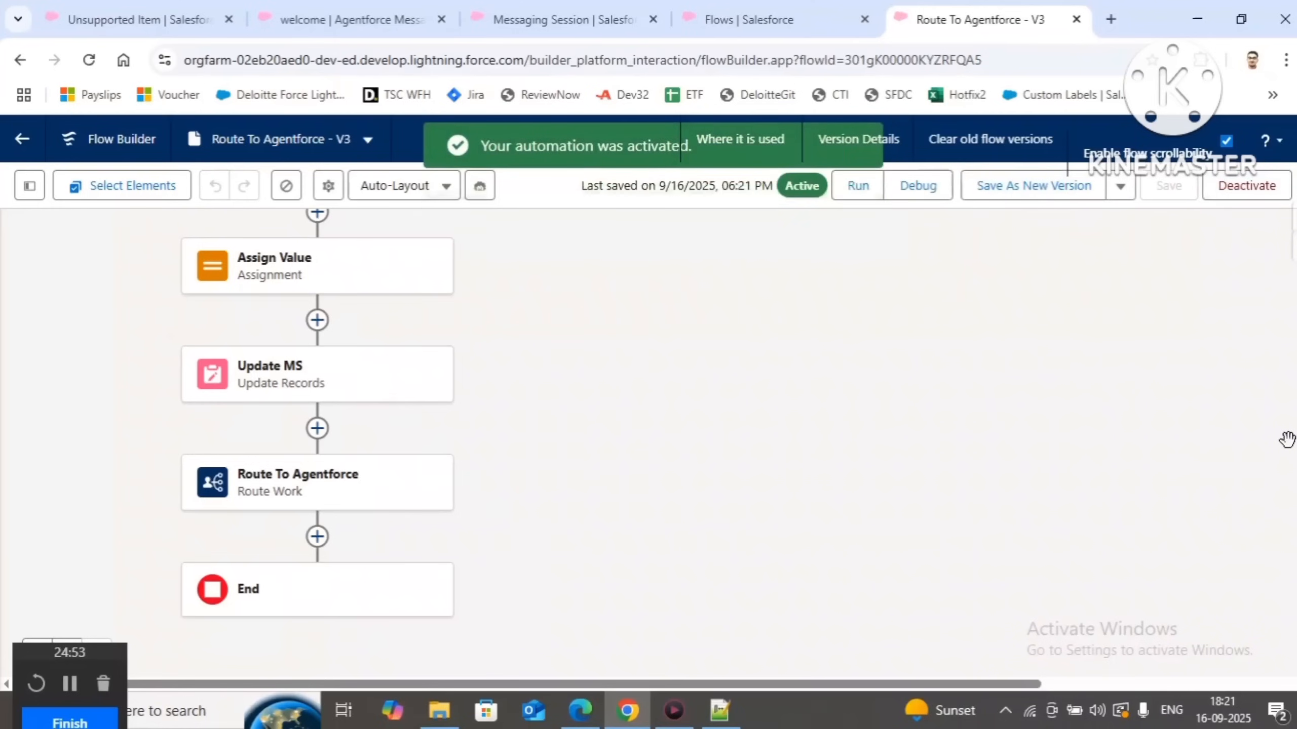
# Search Setup for agentforce and open the Agentforce Agents page
pyautogui.click(562, 19)
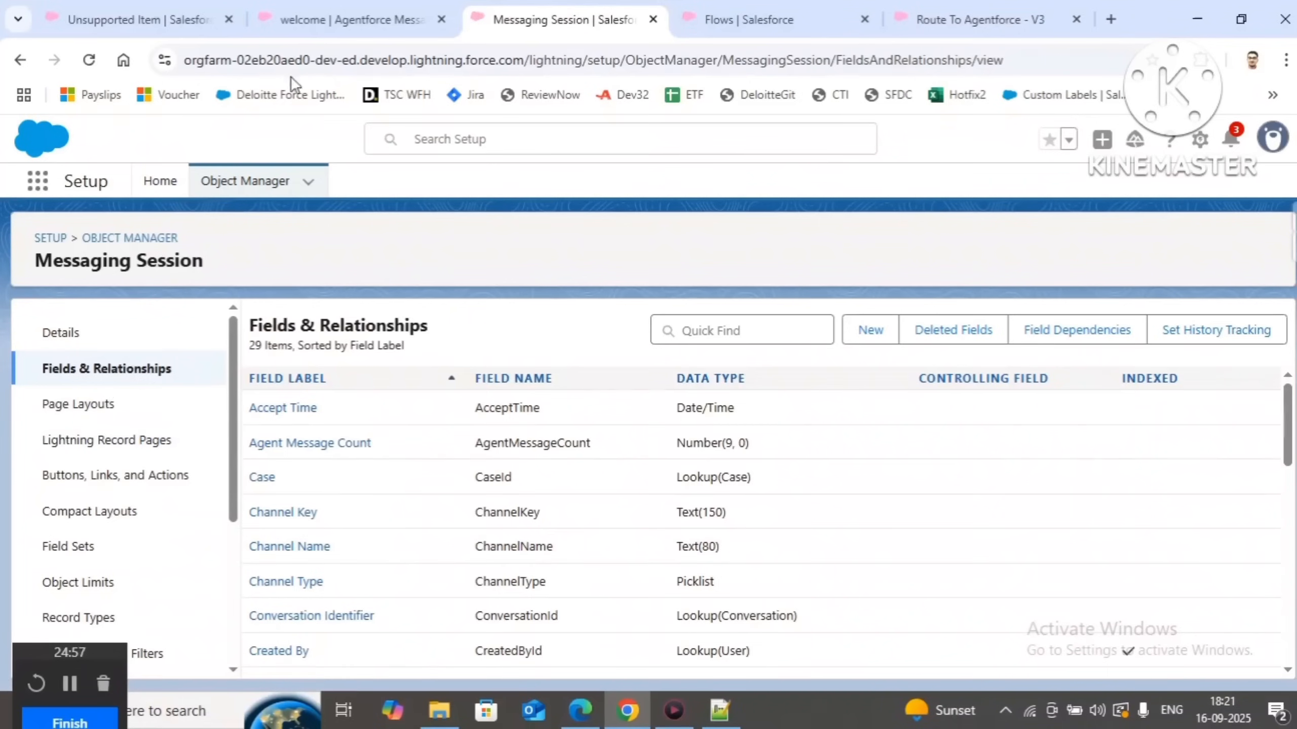
pyautogui.click(160, 181)
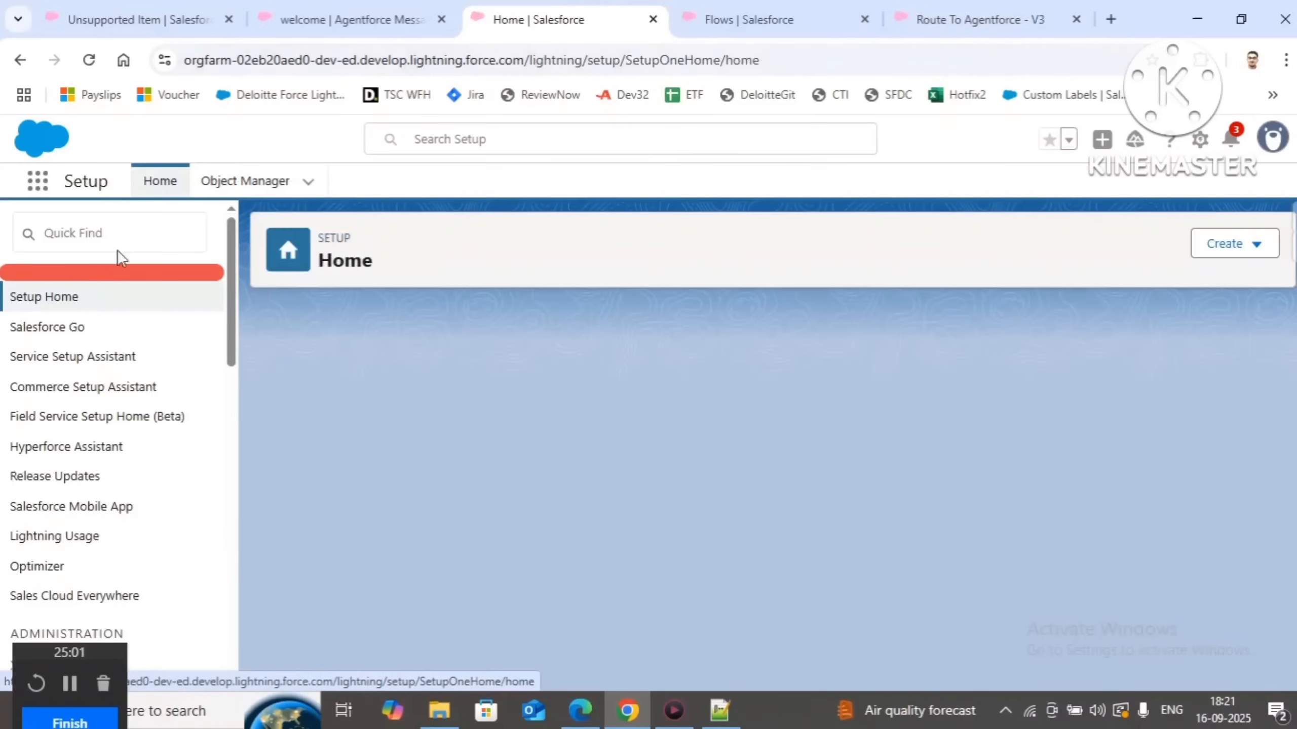
pyautogui.click(358, 12)
pyautogui.click(621, 6)
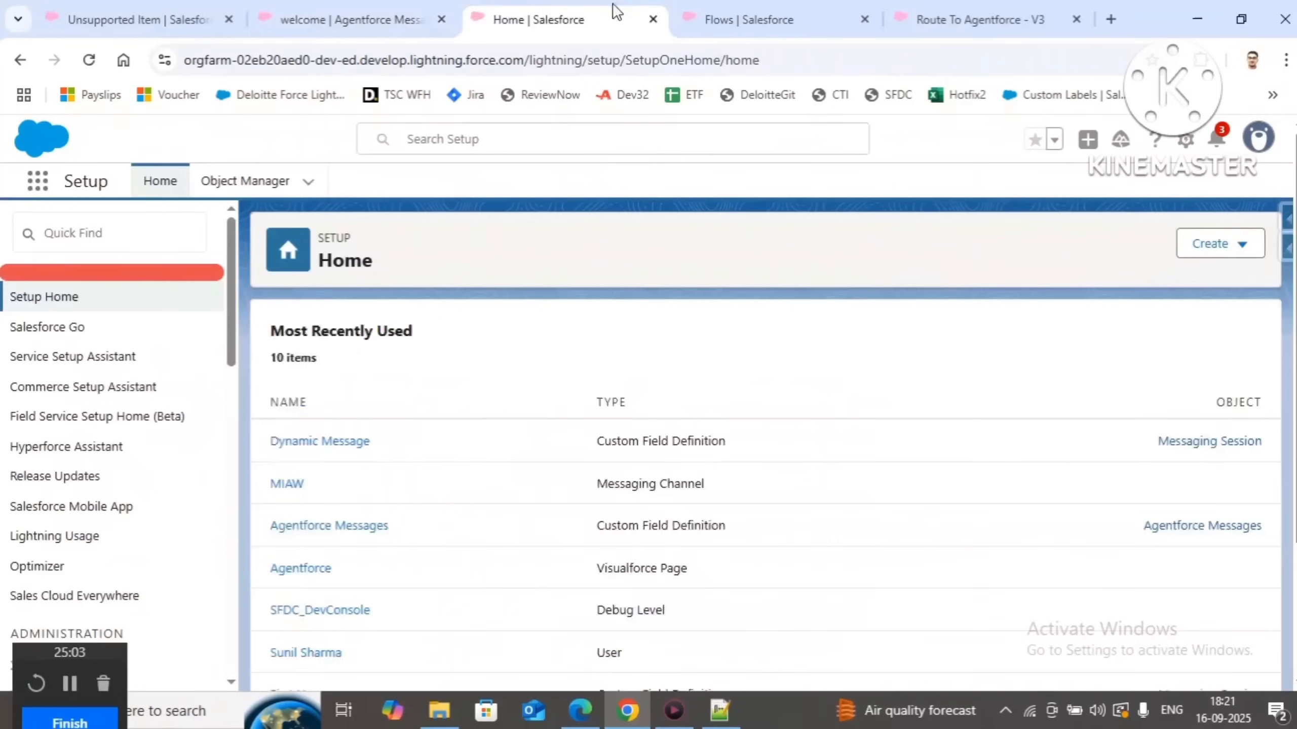
pyautogui.click(80, 231)
pyautogui.write('a')
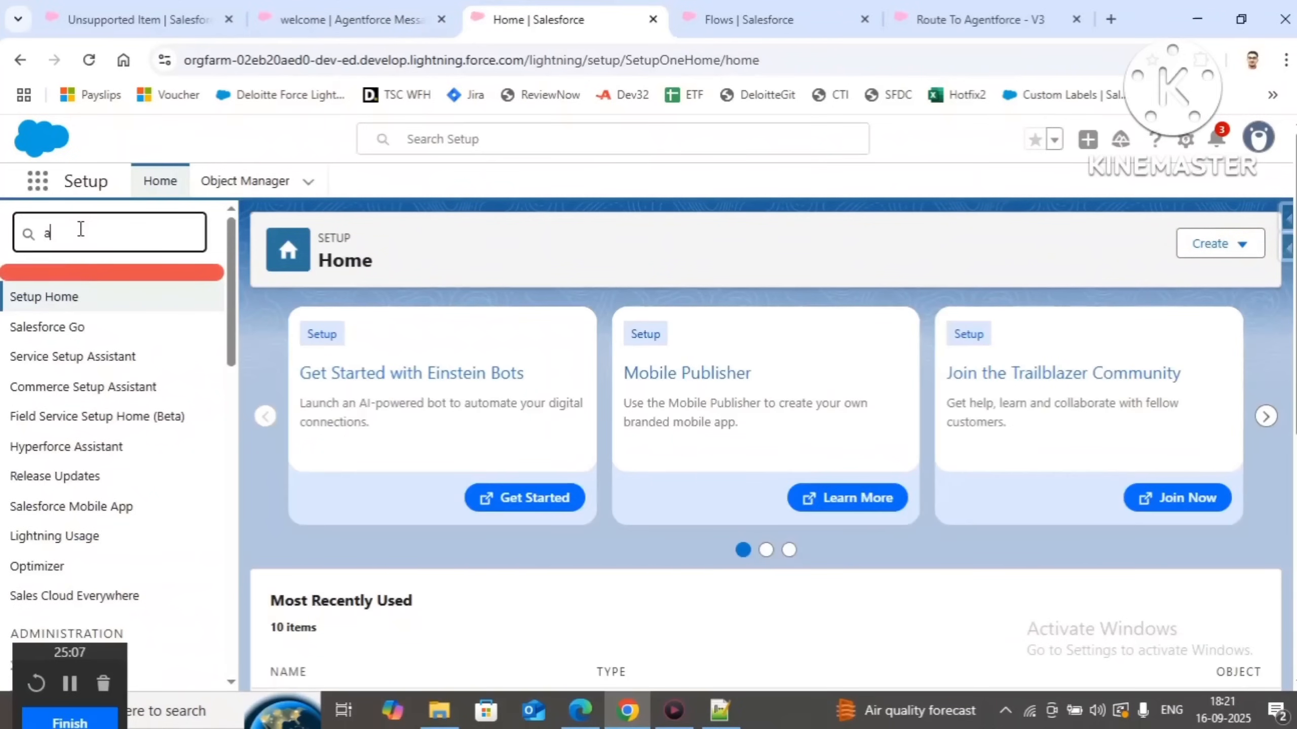
pyautogui.write('gentforce')
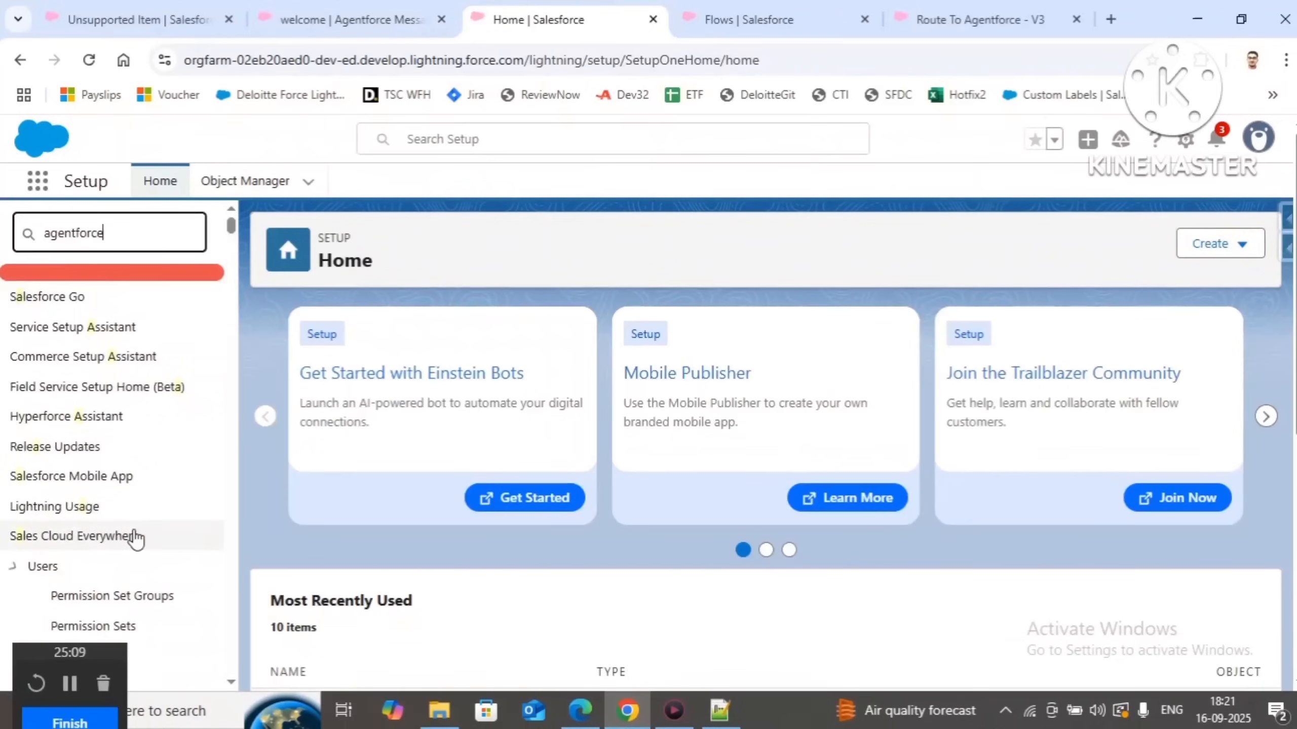
pyautogui.scroll(-2, 173, 461)
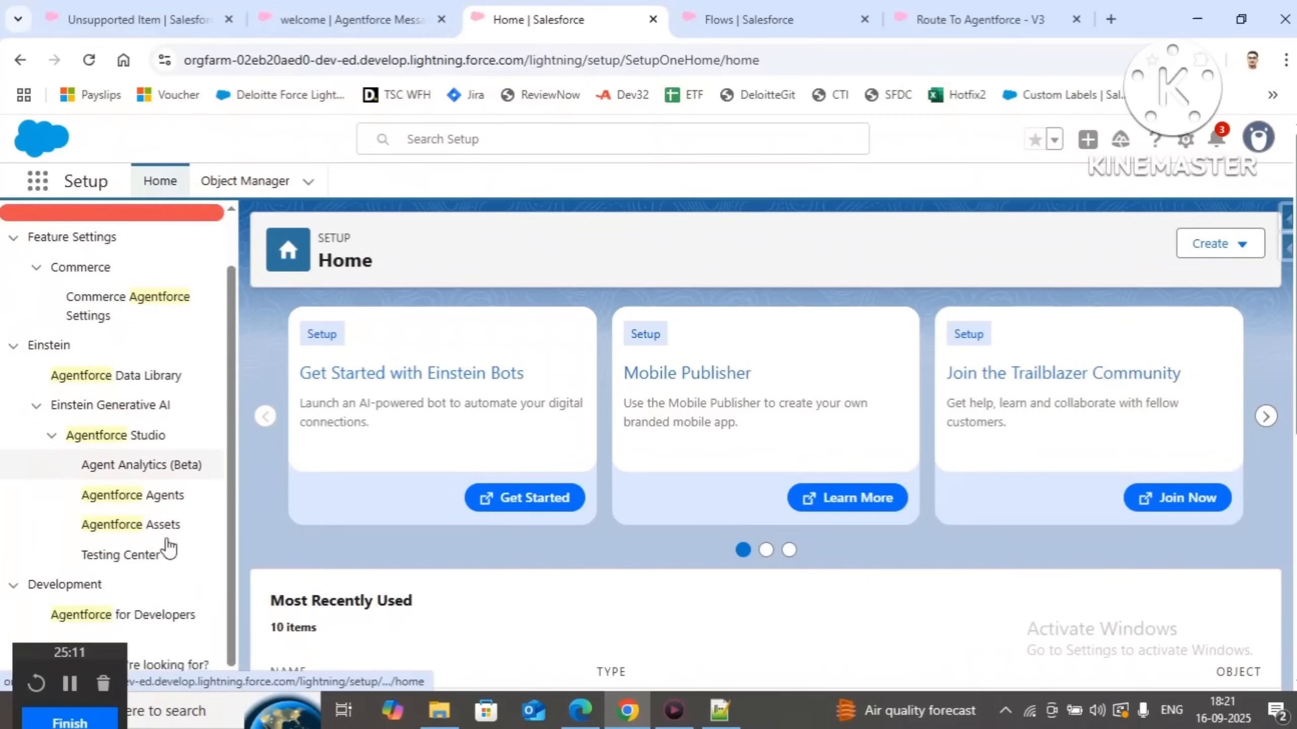
pyautogui.click(153, 488)
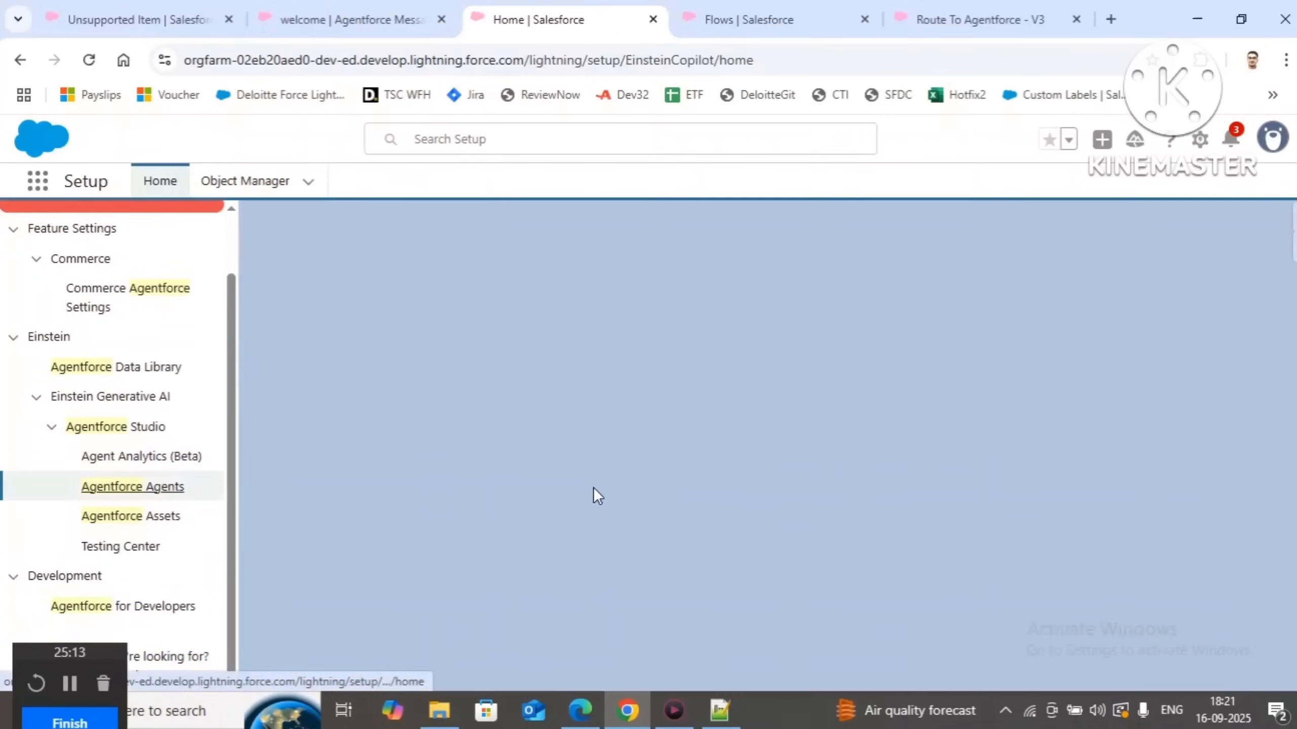
# Open the Agentforce Service Agent from the agent list in Agentforce Builder
pyautogui.scroll(-4, 597, 480)
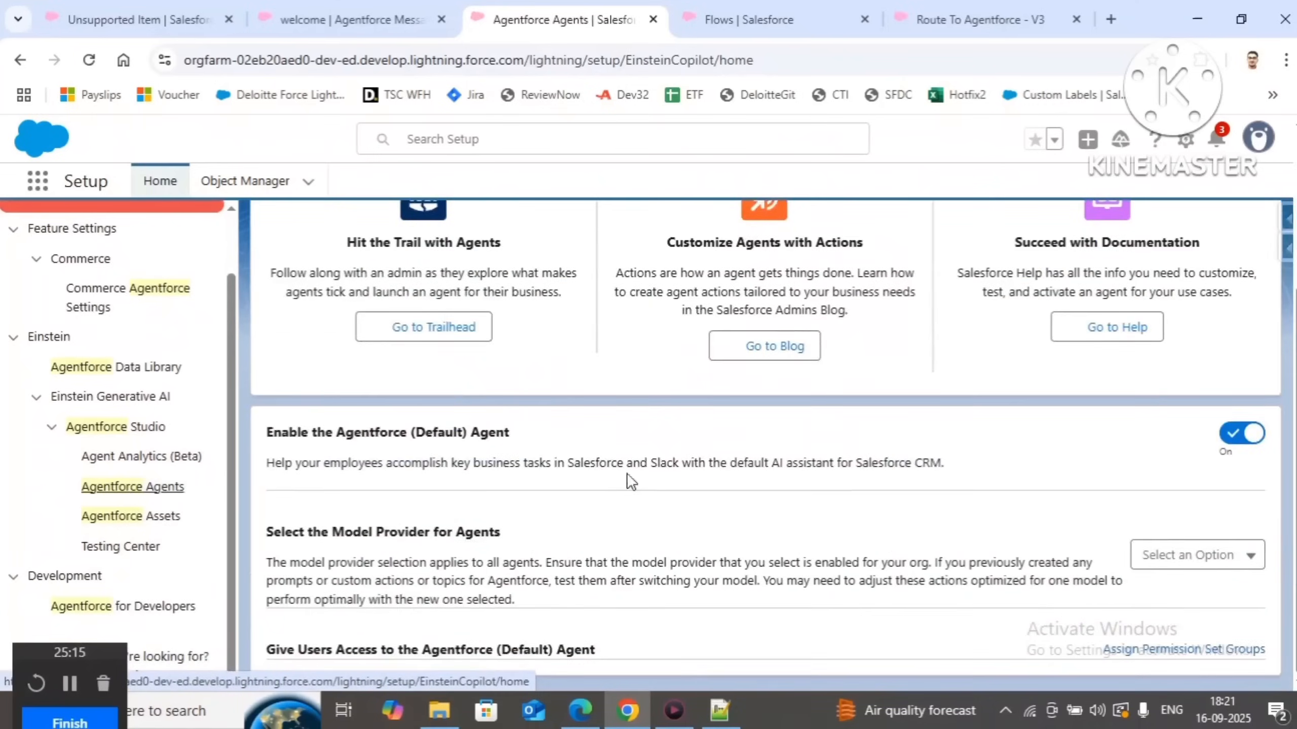
pyautogui.scroll(-4, 639, 464)
pyautogui.scroll(-2, 580, 526)
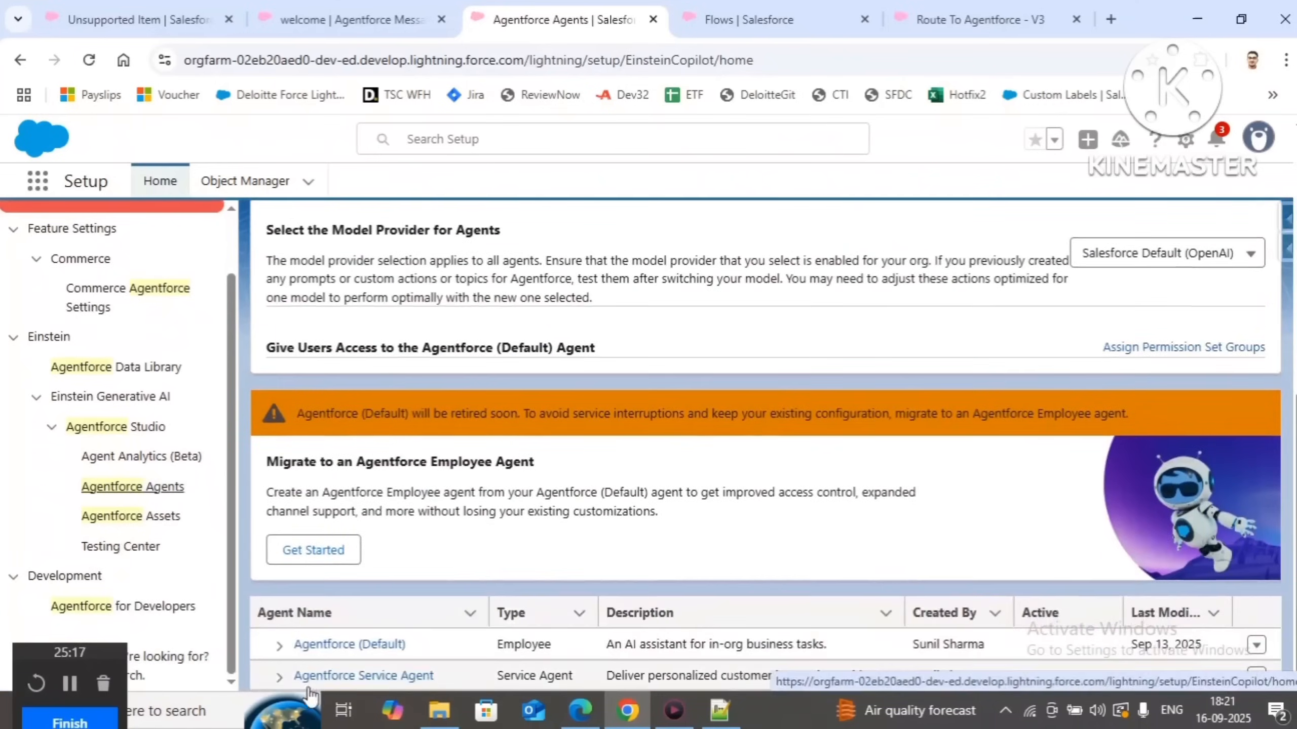
pyautogui.click(358, 676)
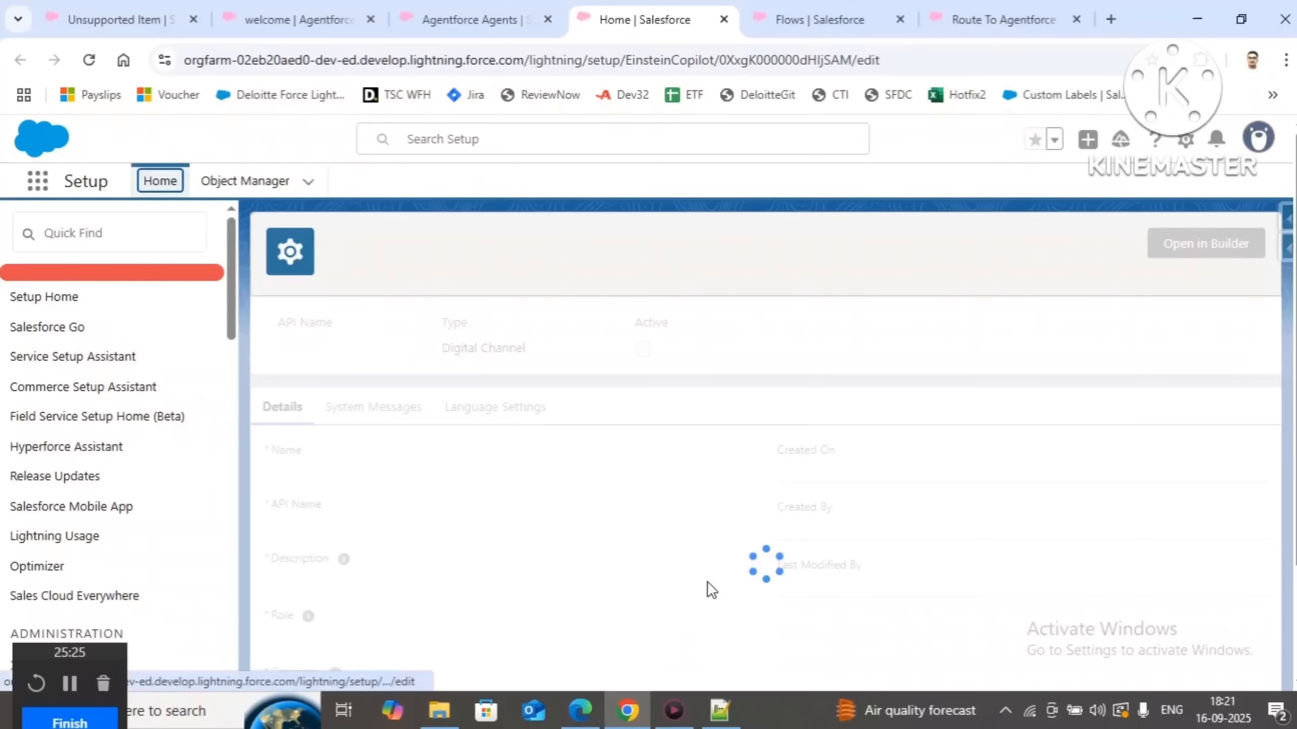
pyautogui.click(1043, 286)
pyautogui.click(1204, 245)
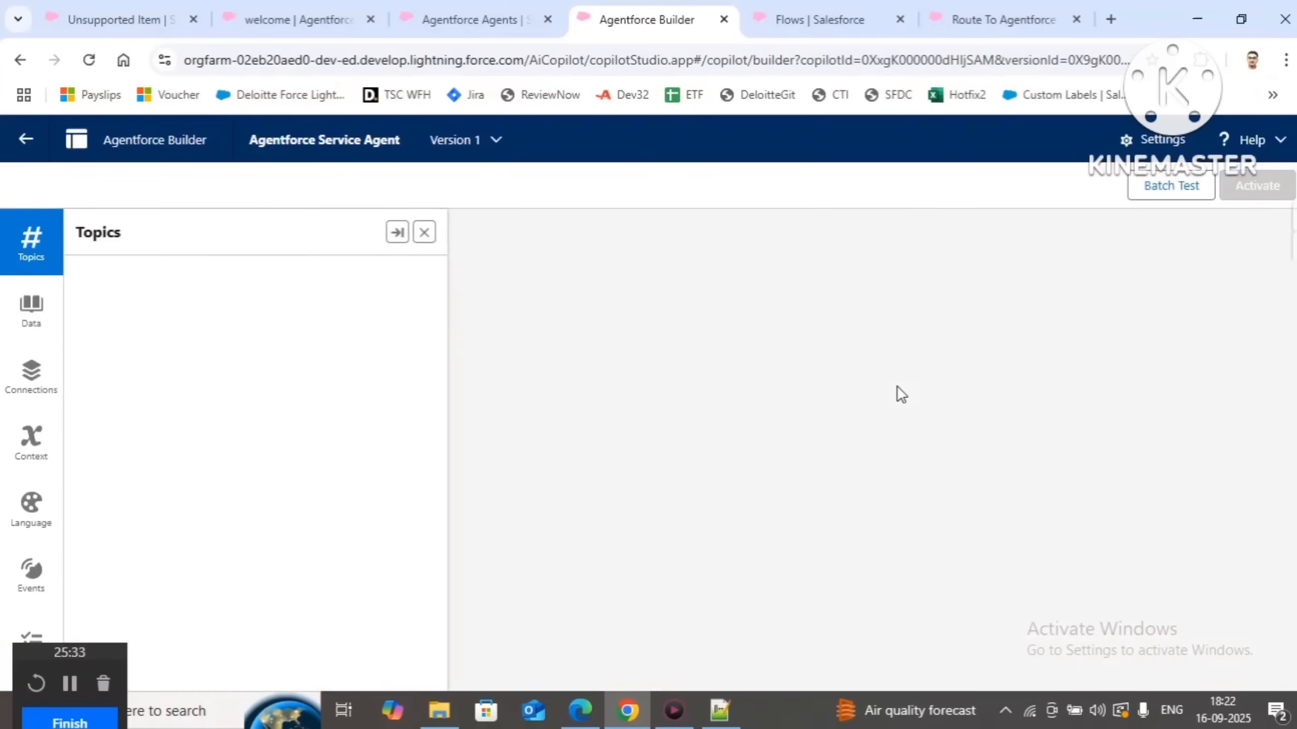
# Add Dynamic Message to the included fields of the Messaging Session context variable and save the included fields
pyautogui.click(33, 442)
pyautogui.scroll(-4, 280, 460)
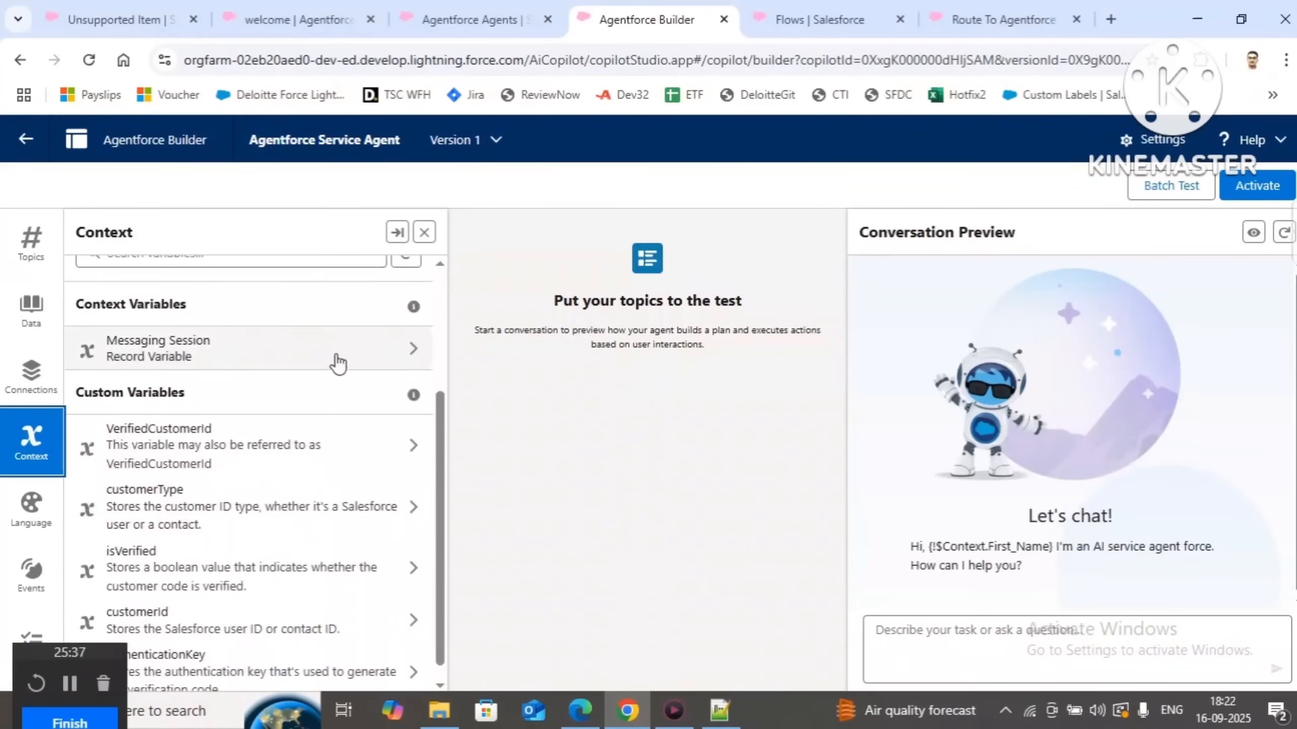
pyautogui.click(336, 361)
pyautogui.scroll(-1, 292, 473)
pyautogui.scroll(-3, 318, 617)
pyautogui.click(353, 670)
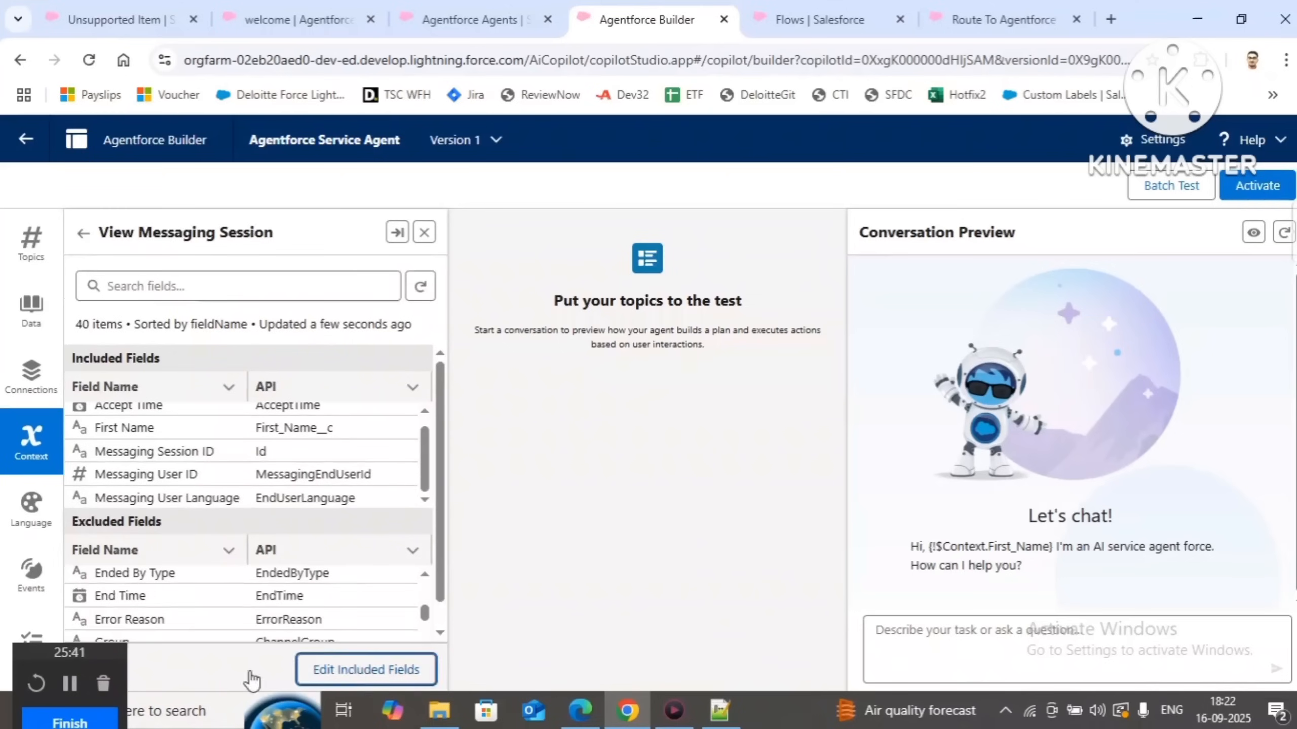
pyautogui.moveTo(78, 652); pyautogui.dragTo(991, 708)
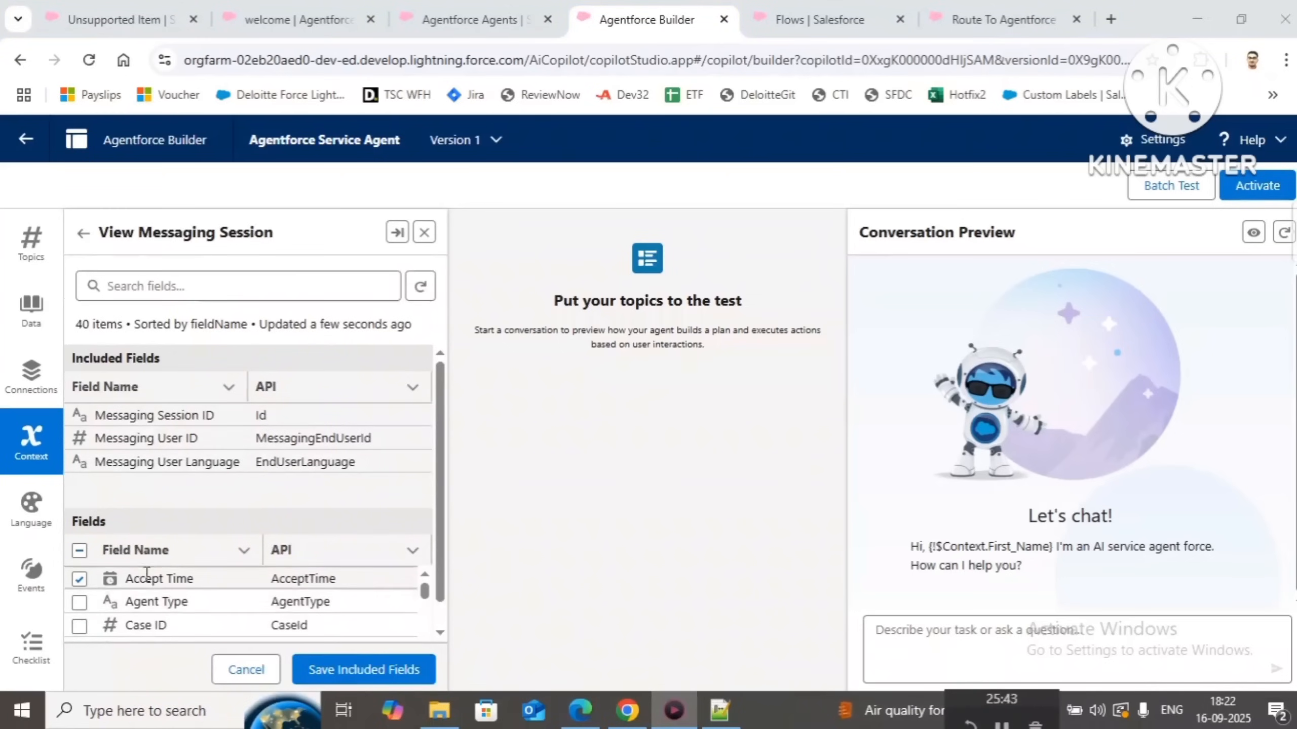
pyautogui.scroll(-2, 192, 619)
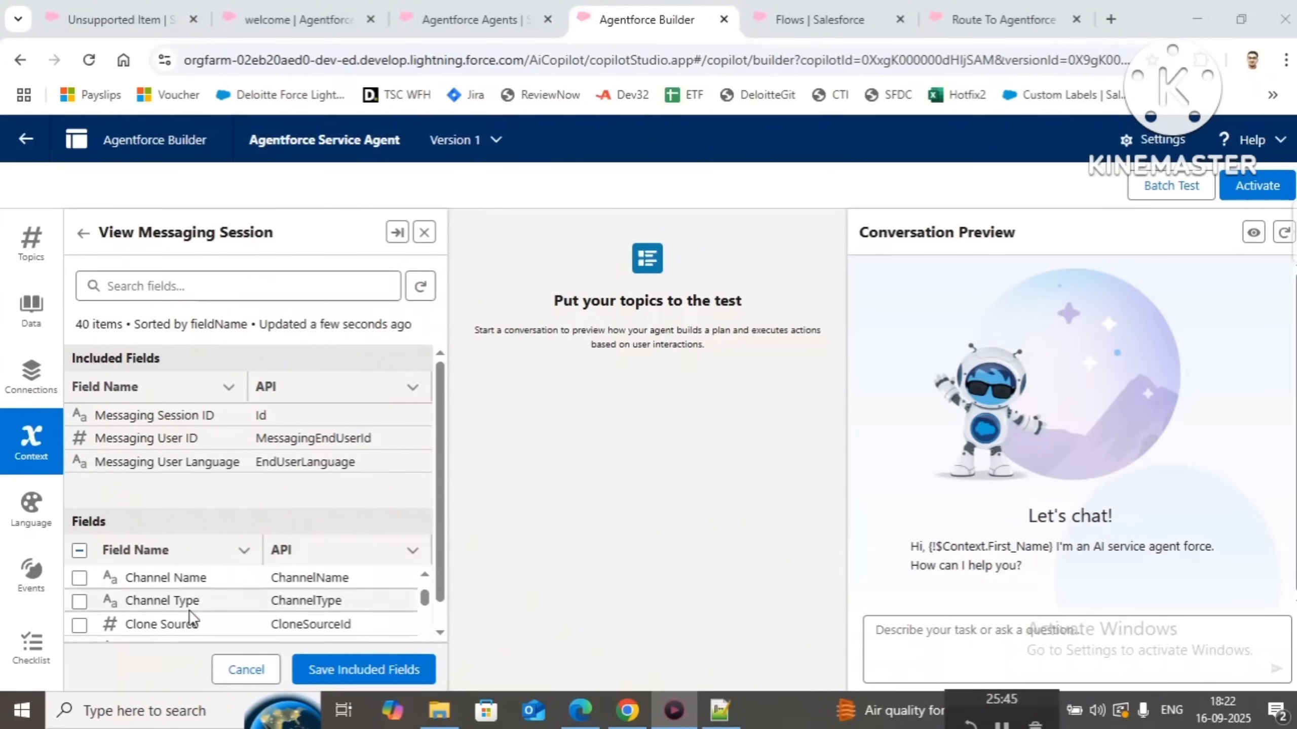
pyautogui.scroll(-2, 192, 619)
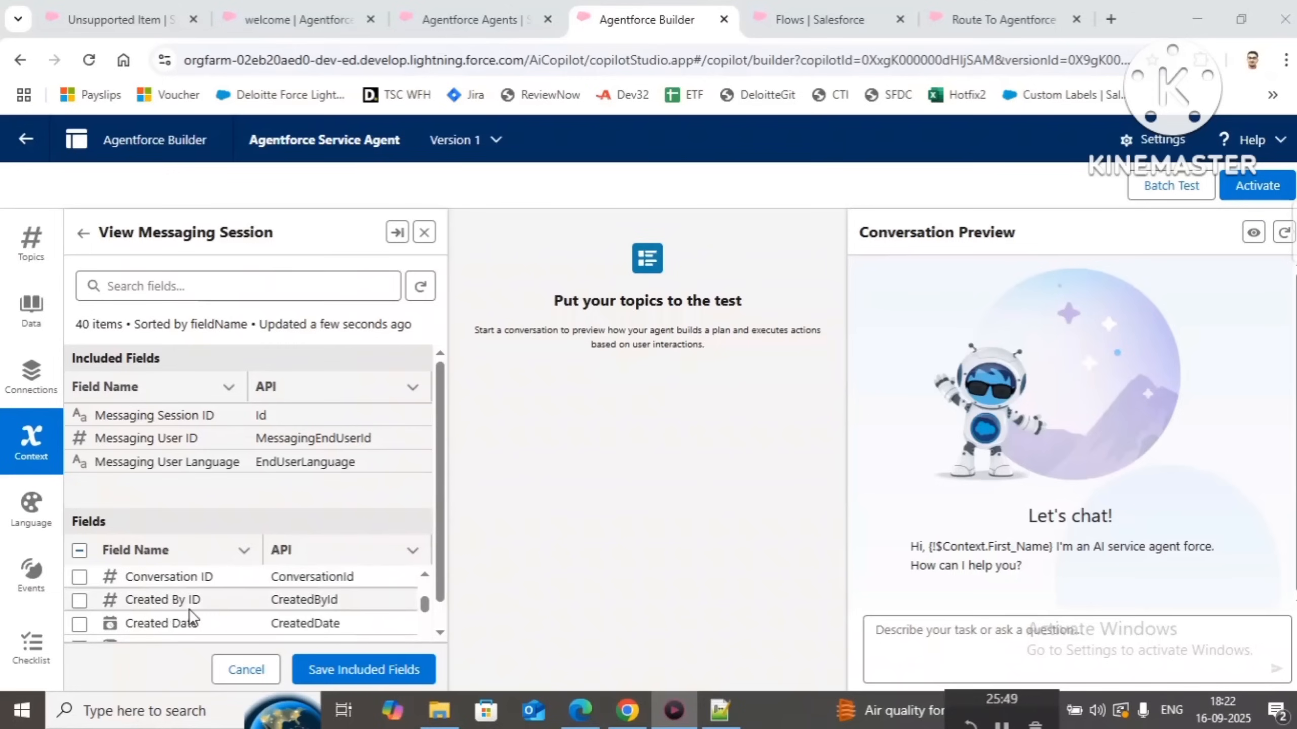
pyautogui.scroll(-2, 189, 609)
pyautogui.click(79, 581)
pyautogui.click(380, 671)
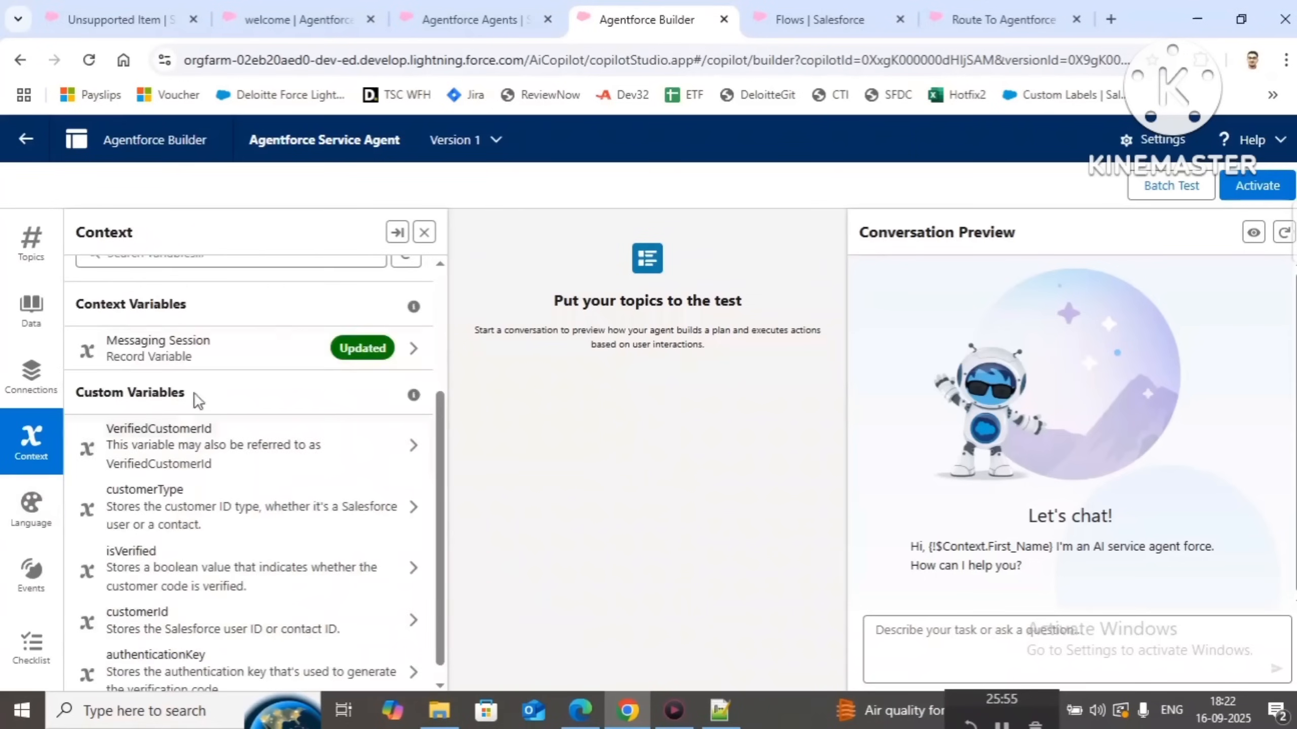
# Copy the API name Dynamic_Message__c from Messaging Session's included fields and leave the agent builder
pyautogui.click(204, 357)
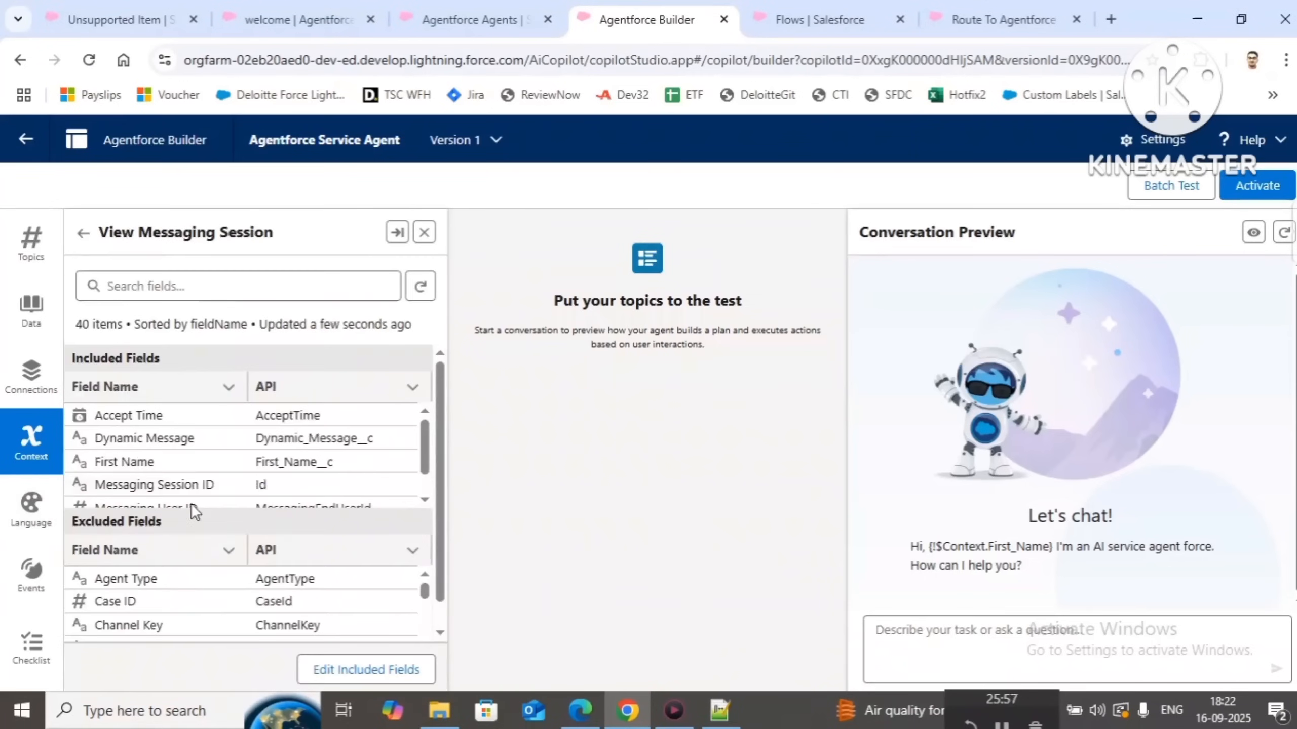
pyautogui.click(100, 435)
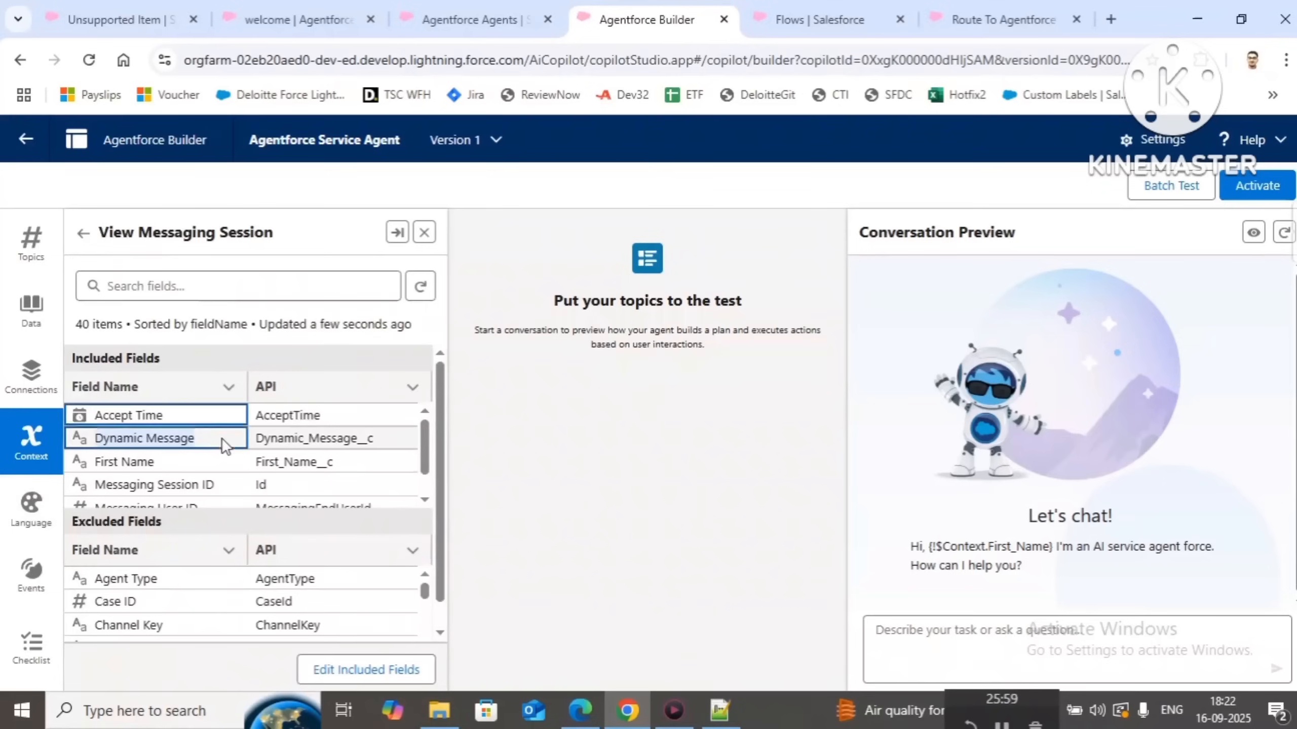
pyautogui.moveTo(374, 441); pyautogui.dragTo(377, 442)
pyautogui.hotkey('ctrl', 'c')
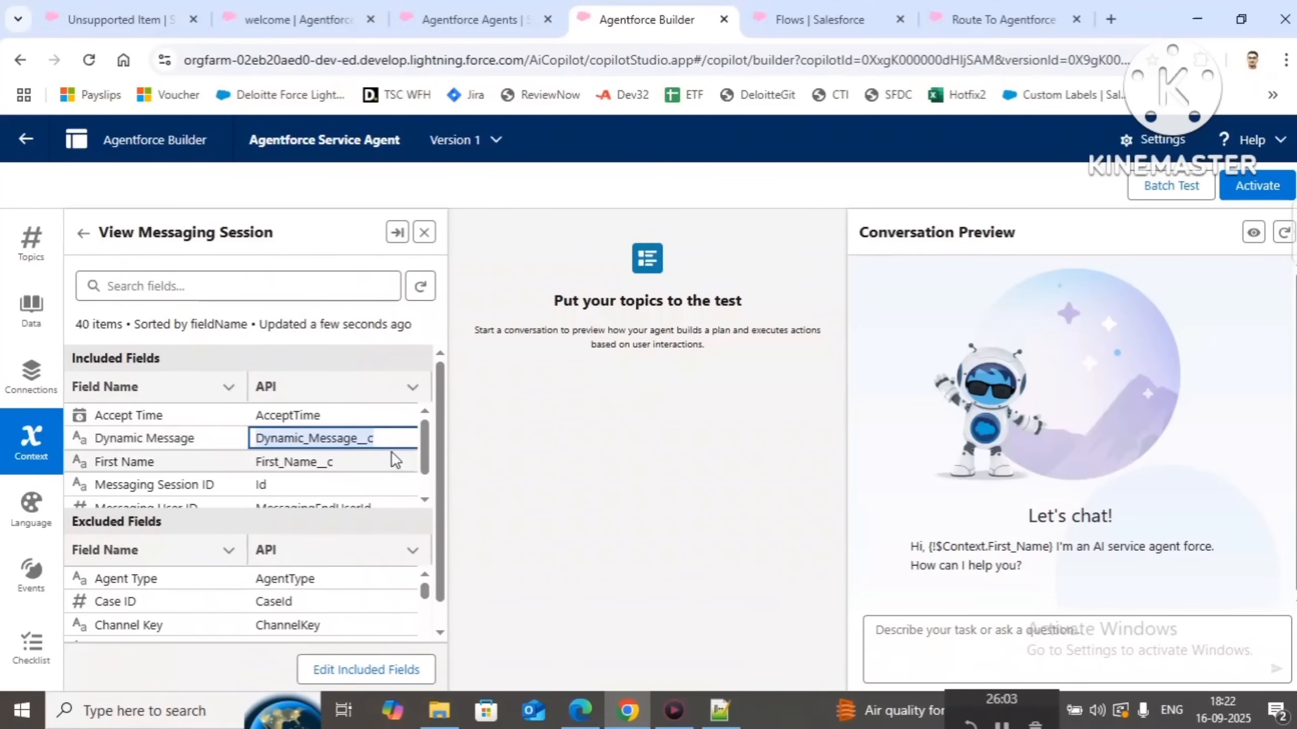
pyautogui.click(25, 141)
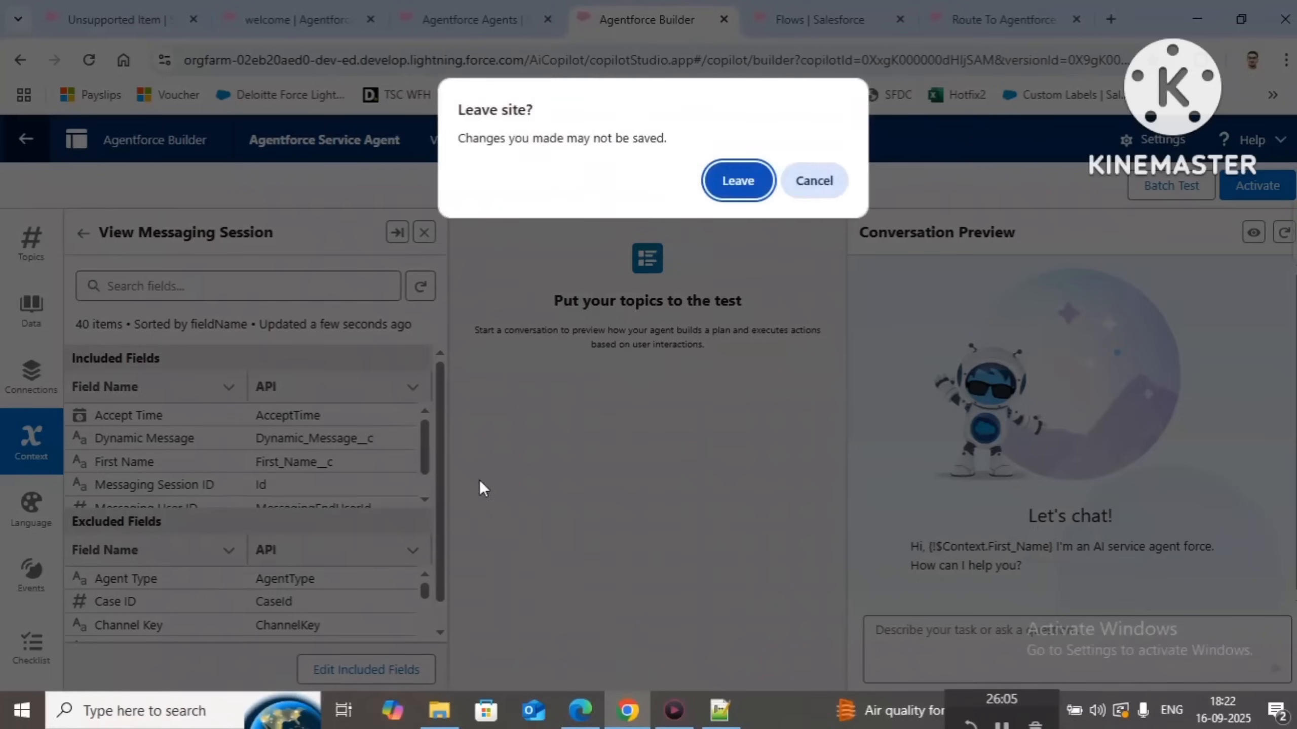
pyautogui.click(766, 191)
# Switch to Notepad++, change the stored merge field to {!$Context.Dynamic_Message} without the __c suffix, and select the whole expression
pyautogui.click(718, 721)
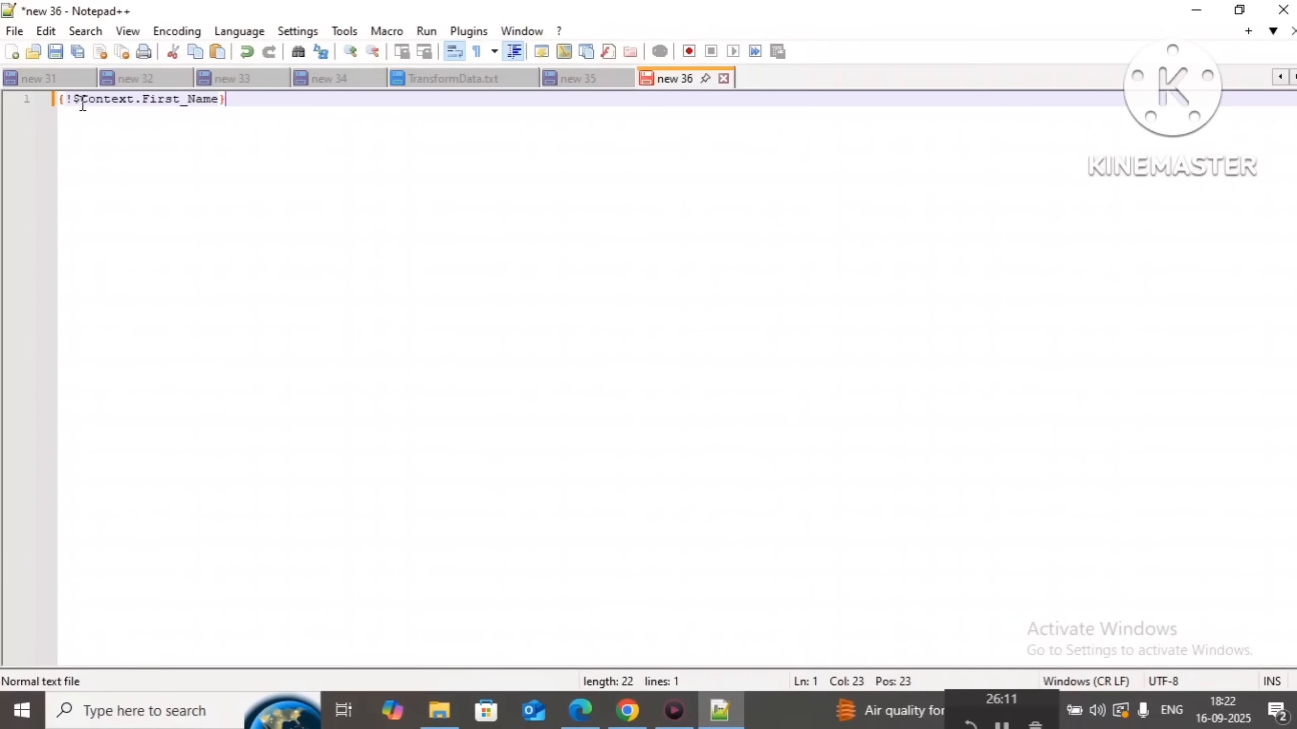
pyautogui.doubleClick(151, 99)
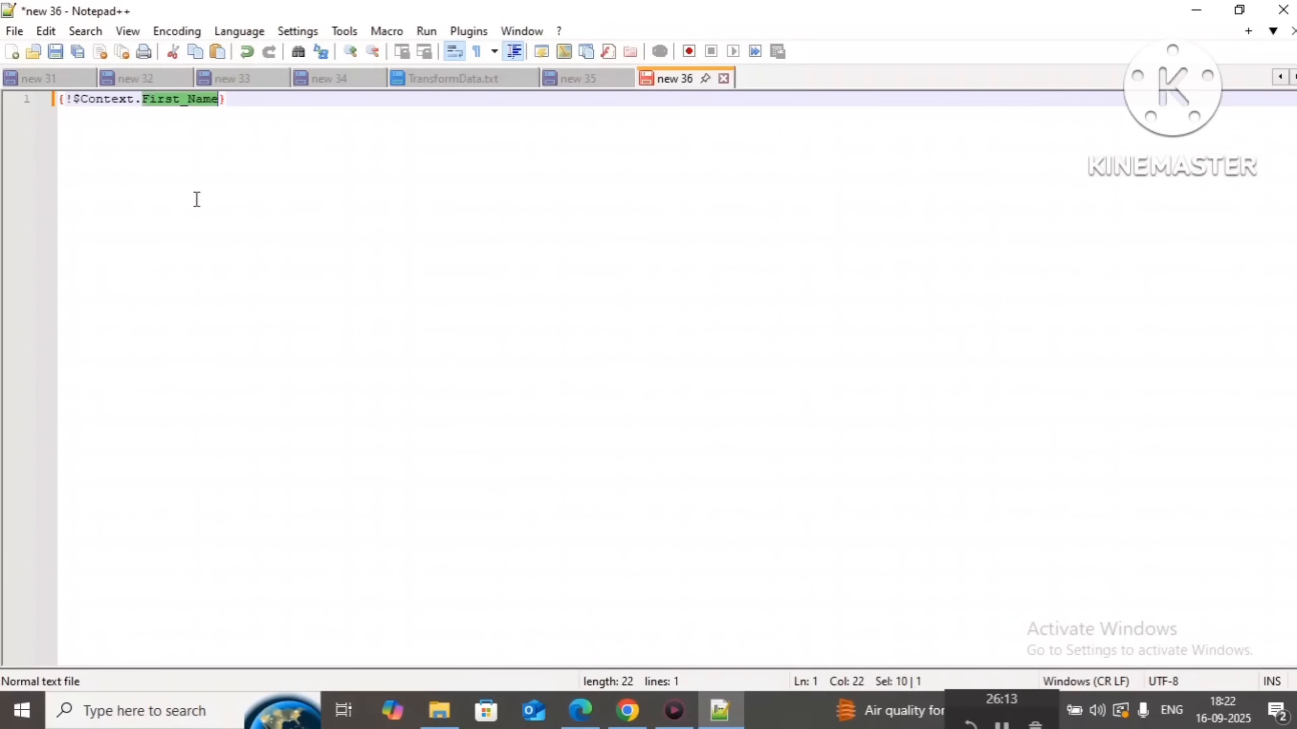
pyautogui.hotkey('ctrl', 'v')
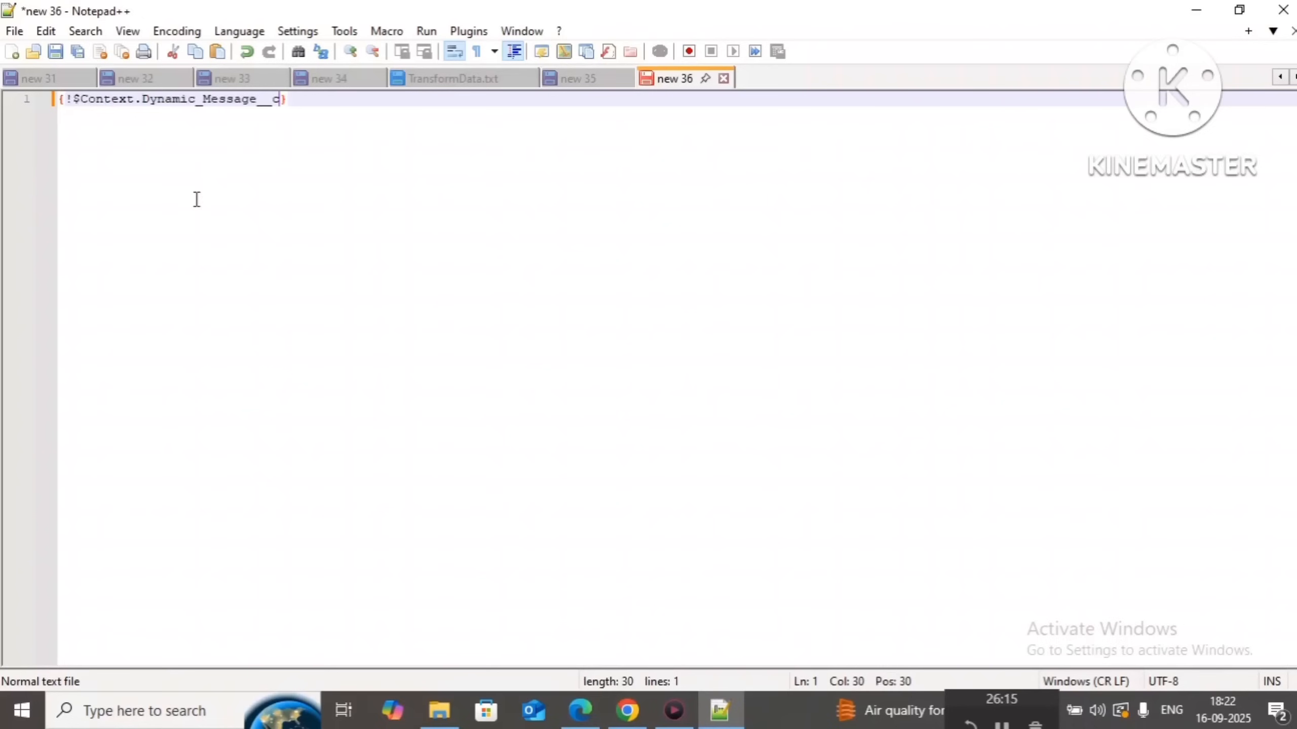
pyautogui.press('BackSpace')
pyautogui.press('BackSpace')
pyautogui.press('BackSpace')
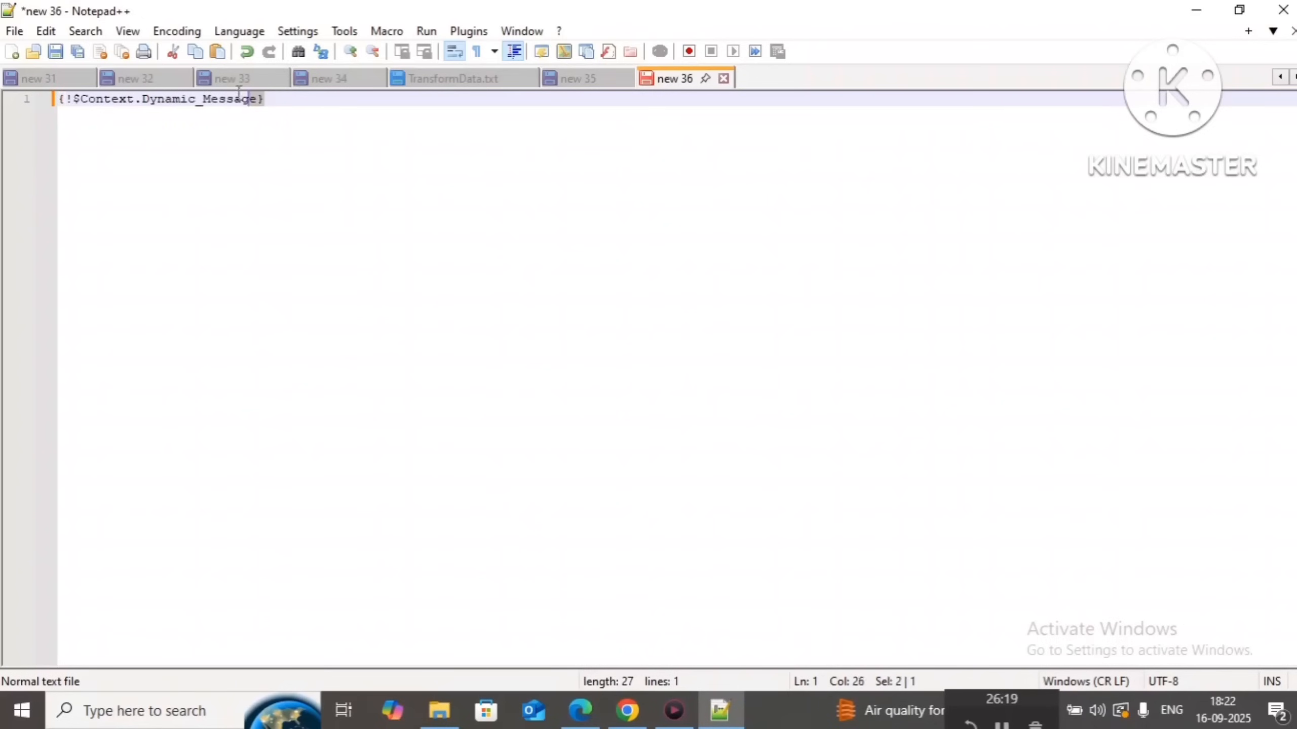
pyautogui.moveTo(269, 99); pyautogui.dragTo(57, 100)
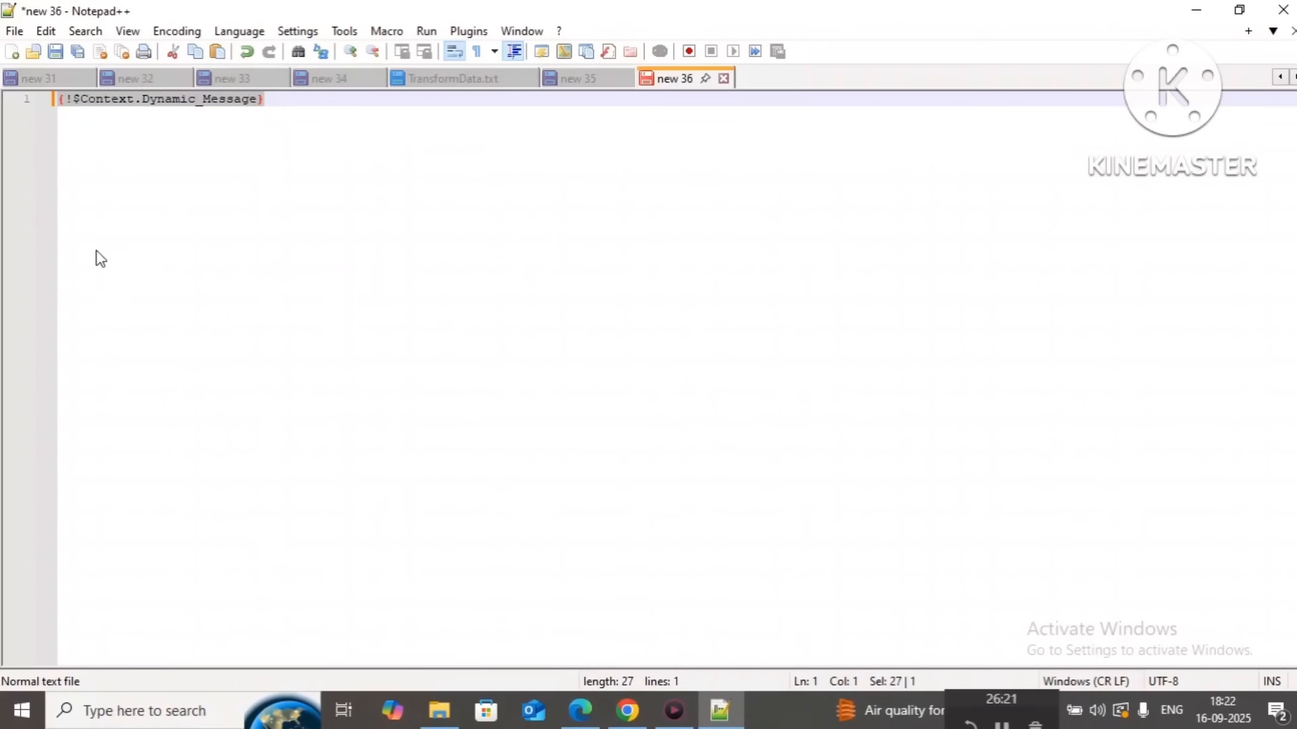
# Switch back to Chrome, open the Agentforce Service Agent's details from the agent list, and select Version 1
pyautogui.click(628, 710)
pyautogui.scroll(-10, 596, 500)
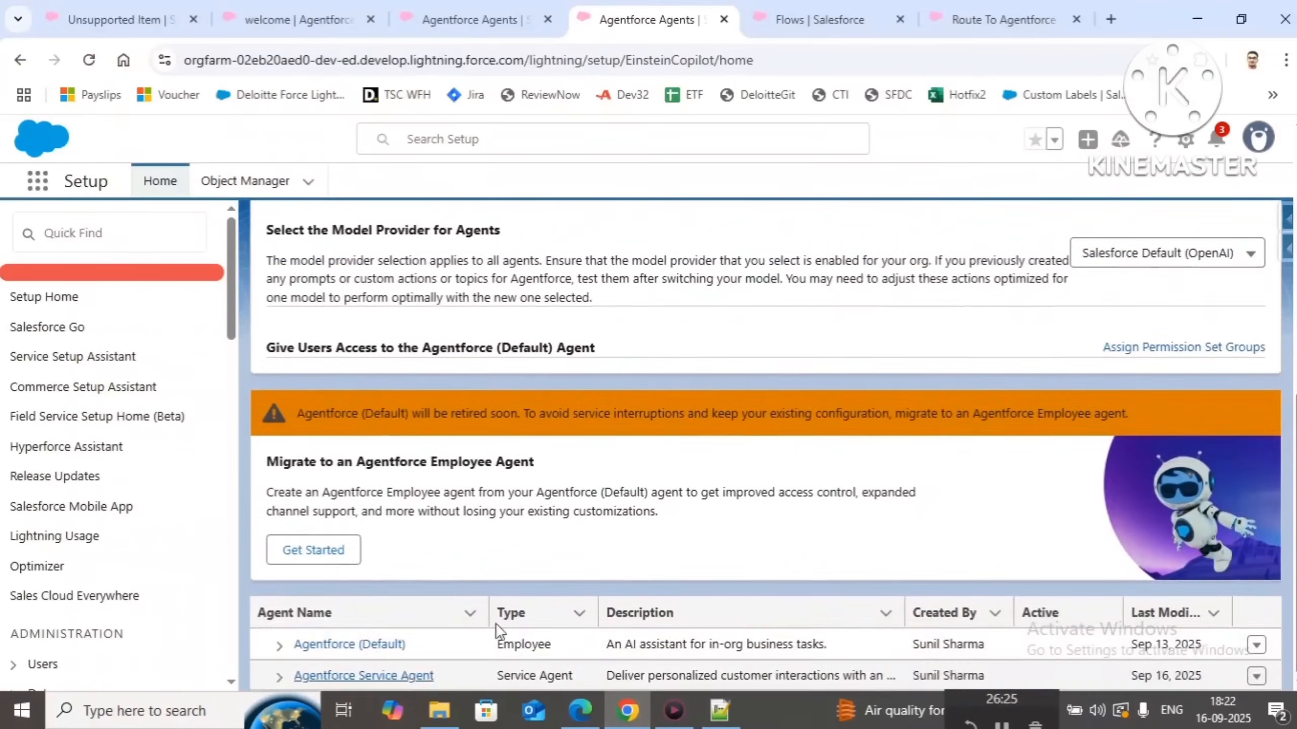
pyautogui.click(430, 667)
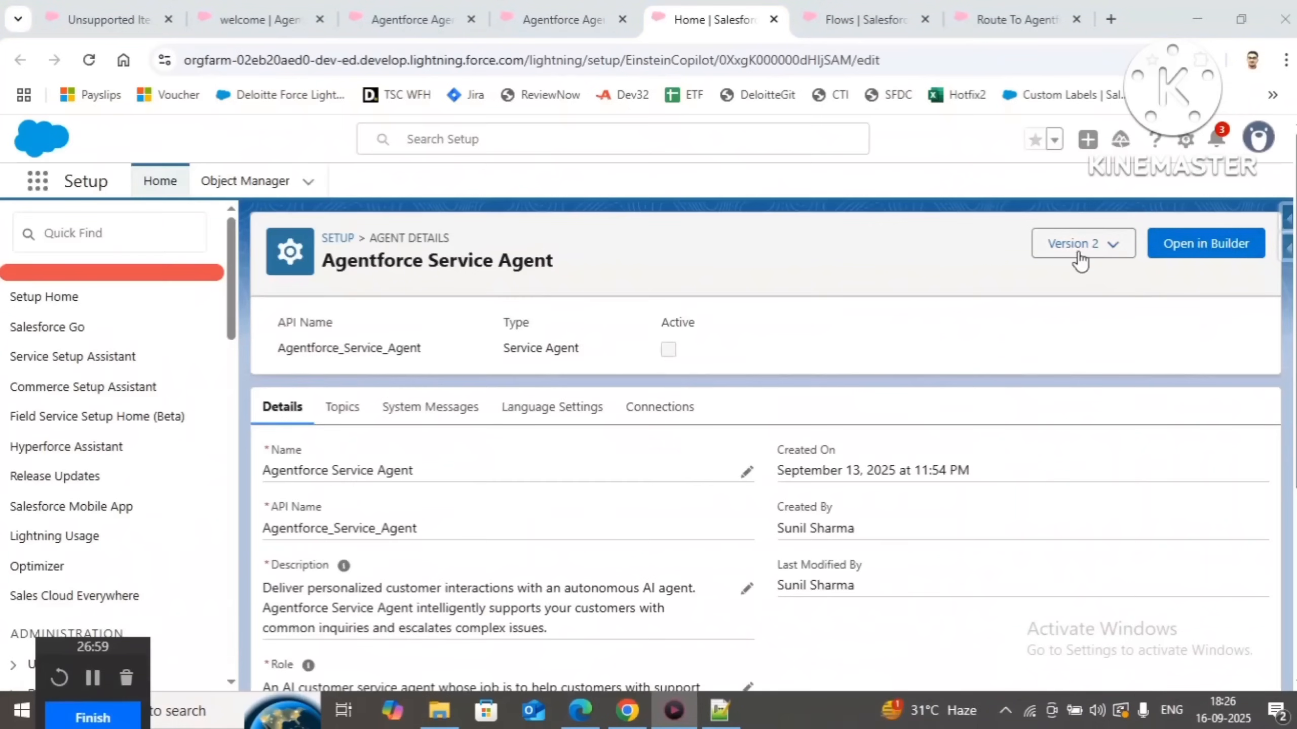
pyautogui.click(1083, 243)
pyautogui.click(885, 366)
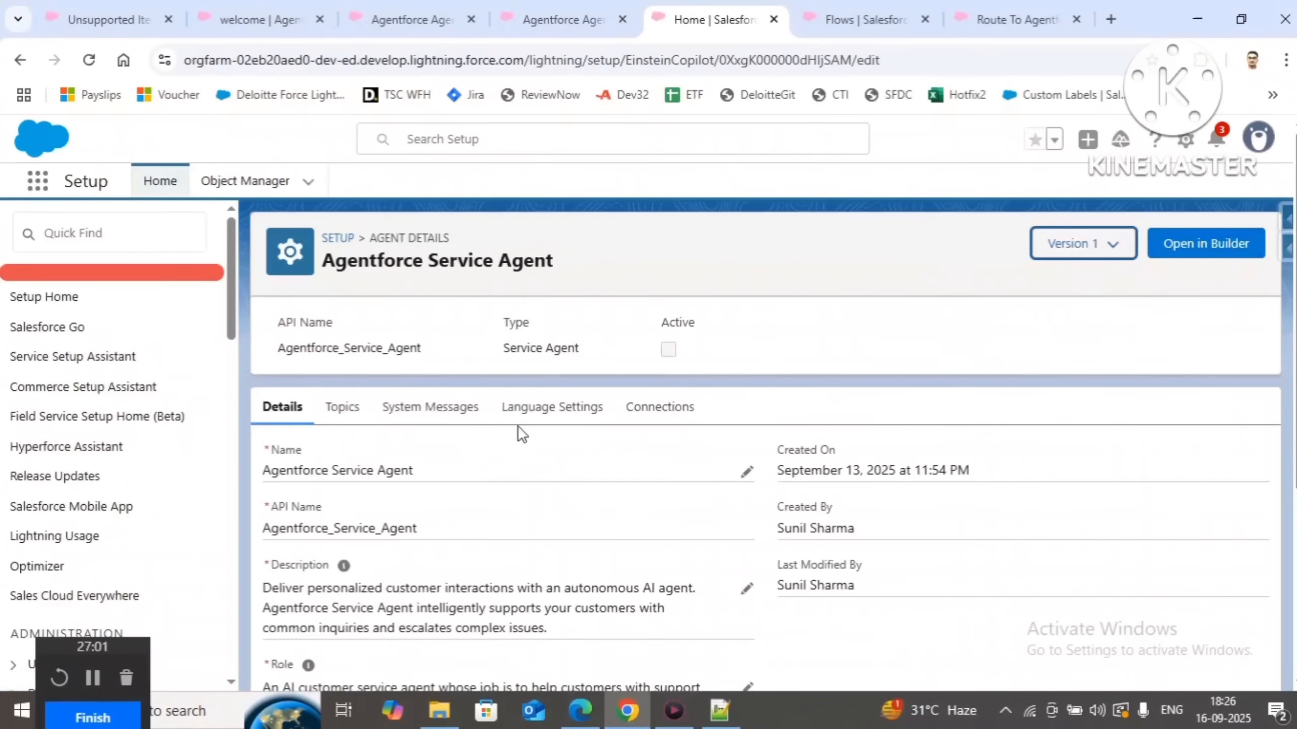
# Replace the agent's welcome message in its system messages with {!$Context.Dynamic_Message} and save
pyautogui.click(455, 423)
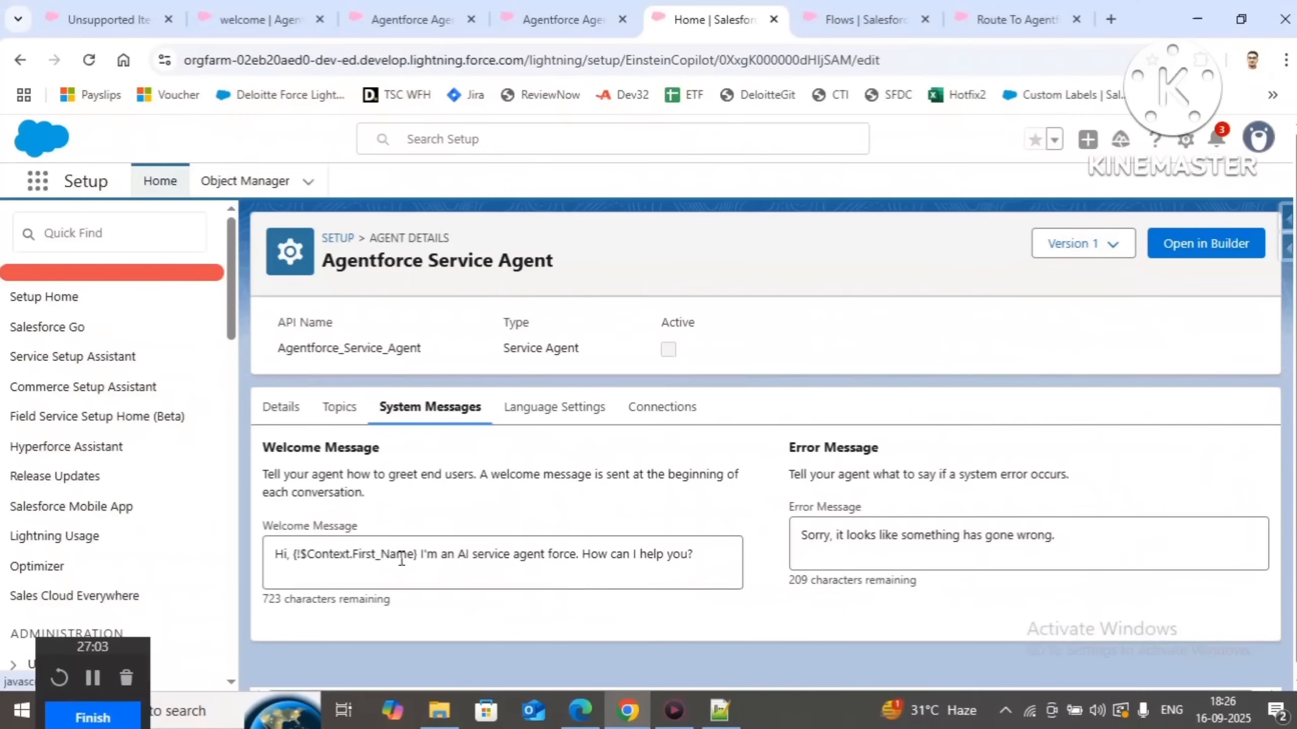
pyautogui.moveTo(718, 547); pyautogui.dragTo(182, 564)
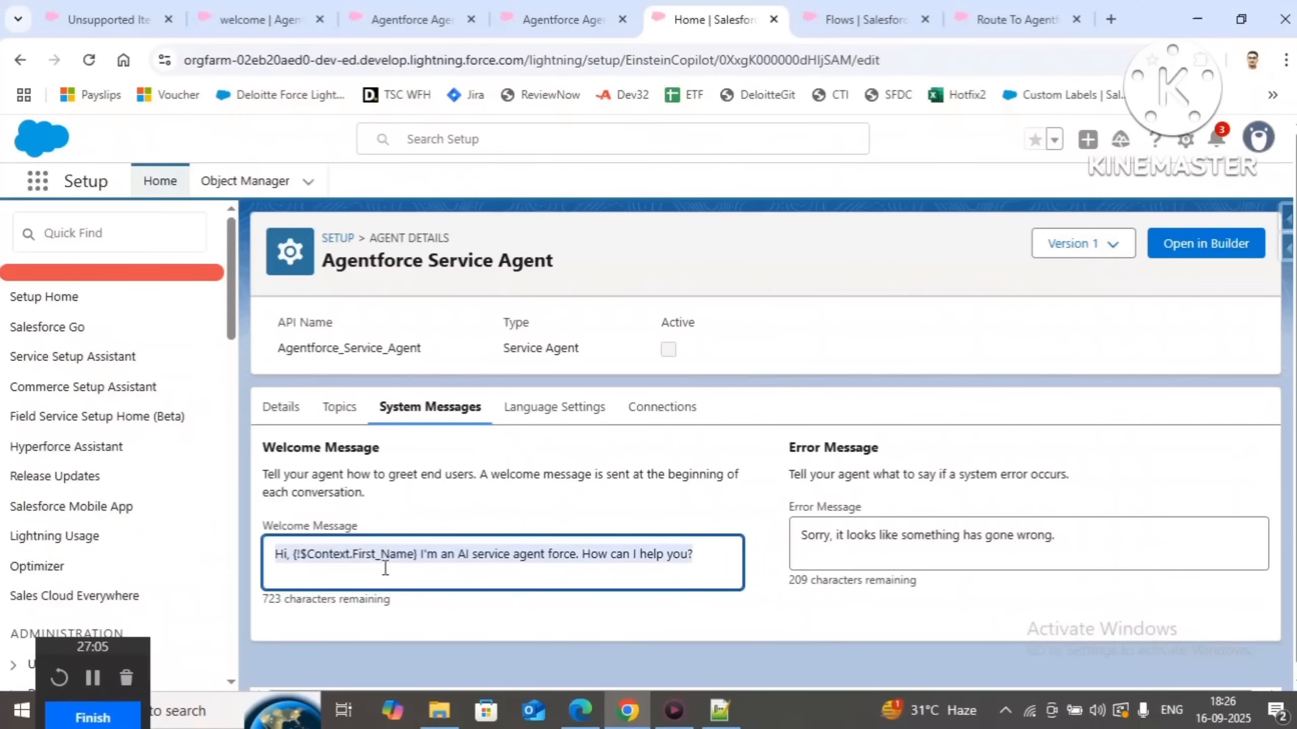
pyautogui.press('BackSpace')
pyautogui.write('{!$Context.Dynamic_Message}')
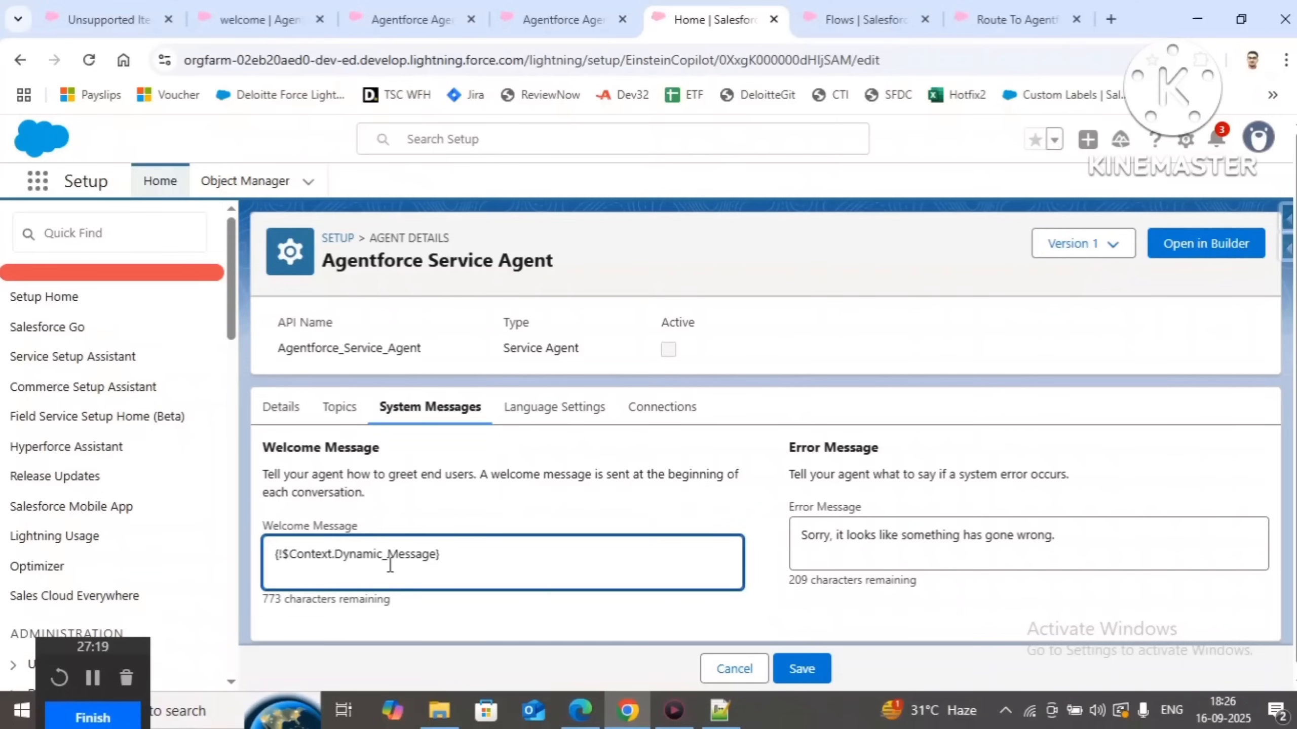
pyautogui.click(817, 670)
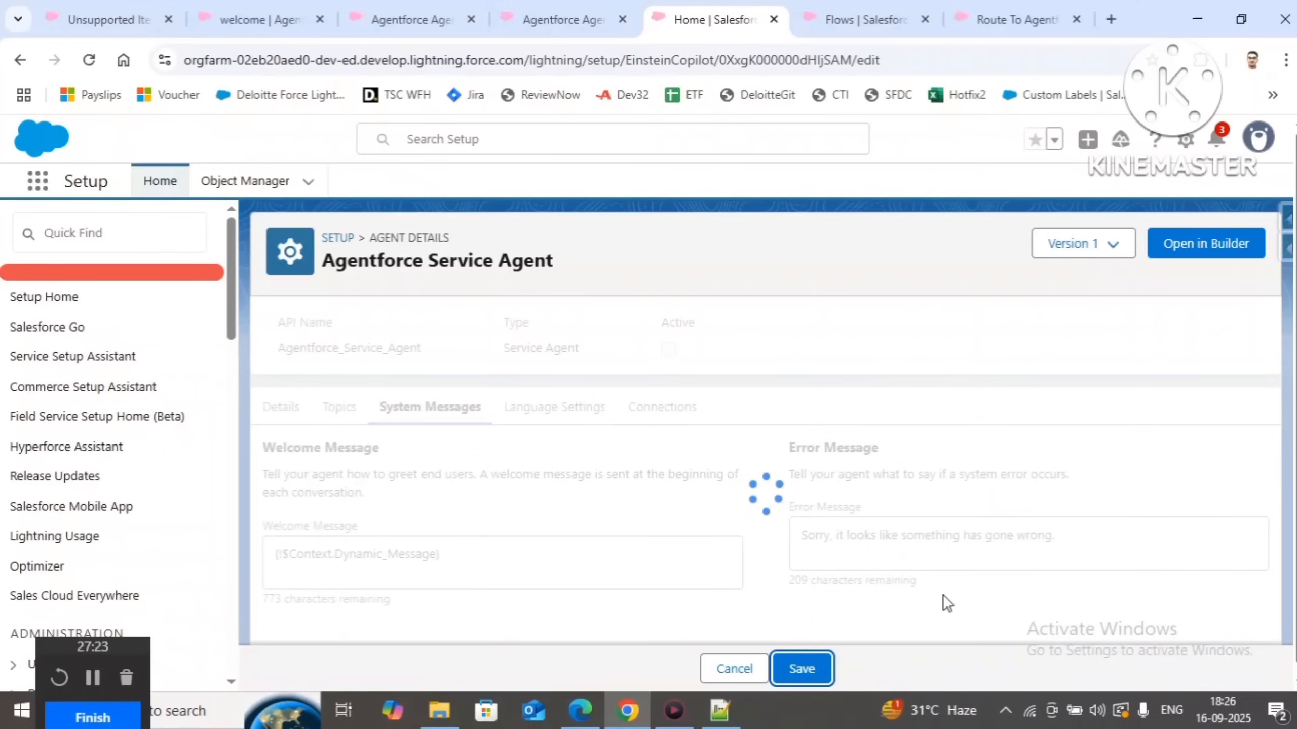
# Open Version 1 of the agent in the builder and activate it, ignoring the configuration issues
pyautogui.click(1243, 252)
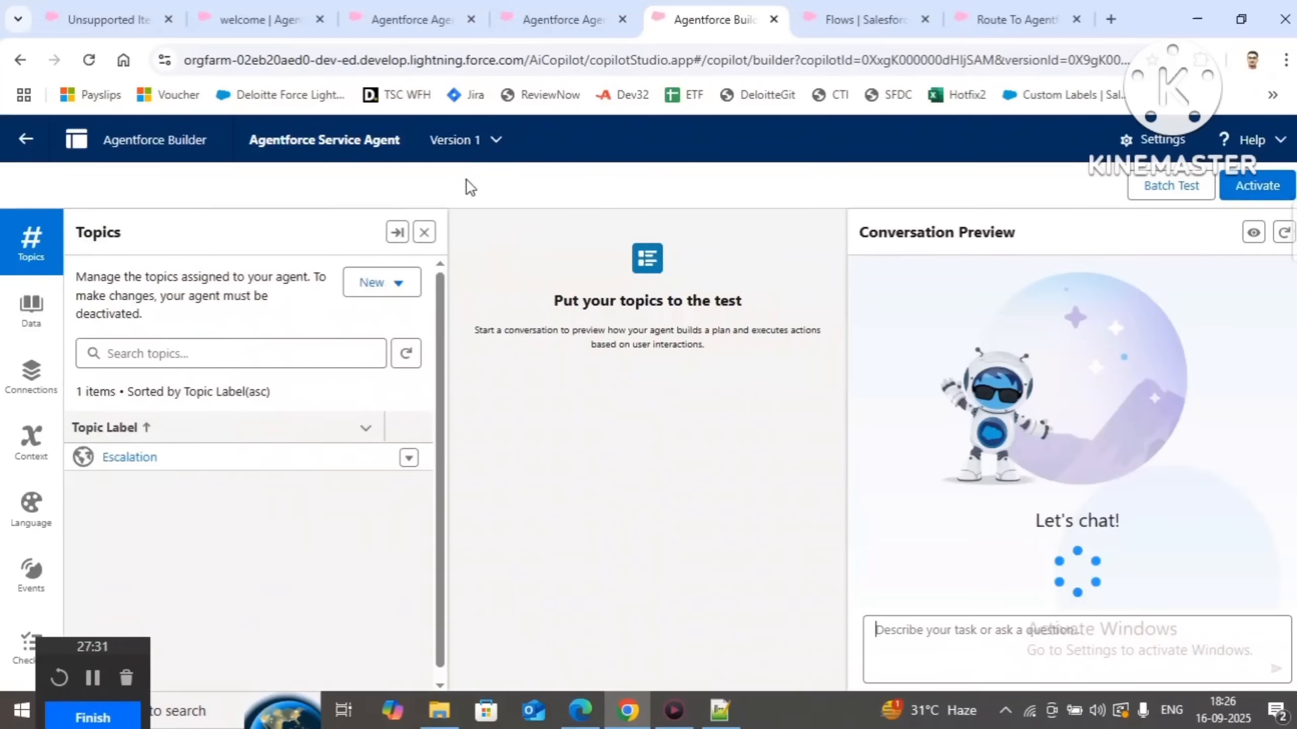
pyautogui.click(1240, 193)
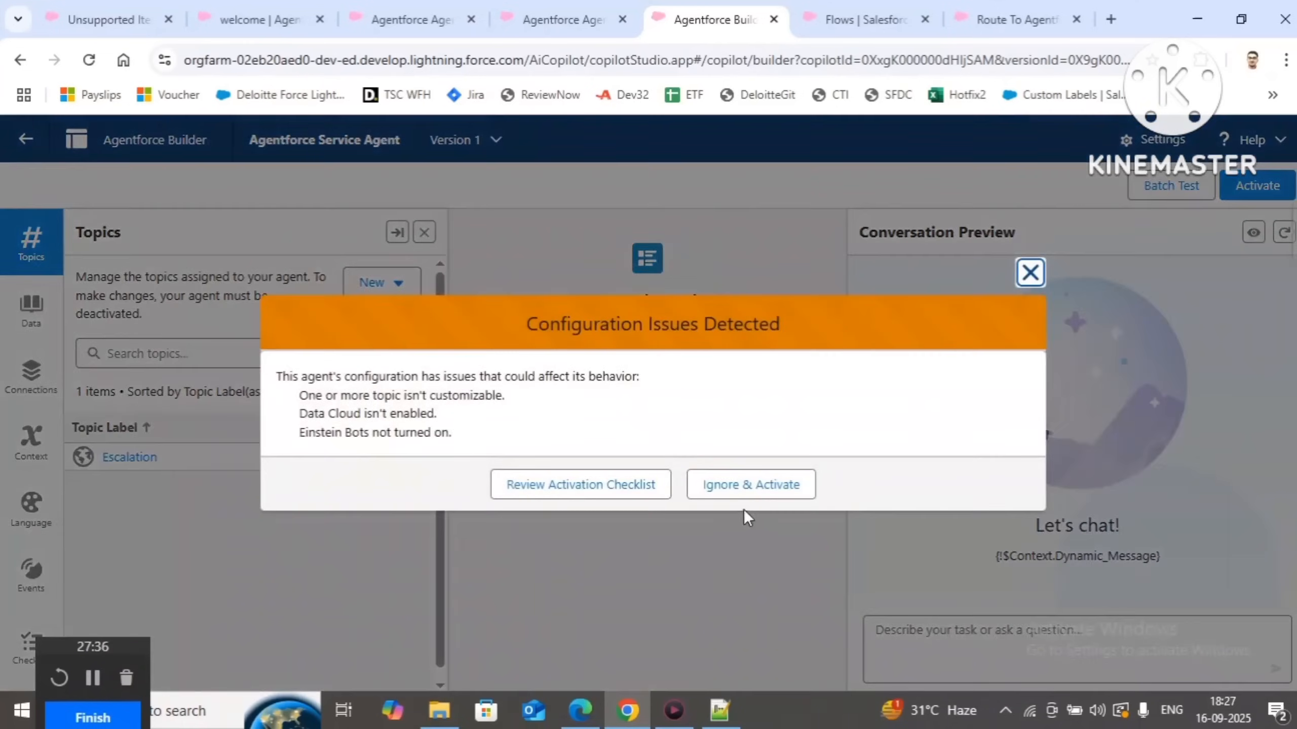
pyautogui.click(747, 491)
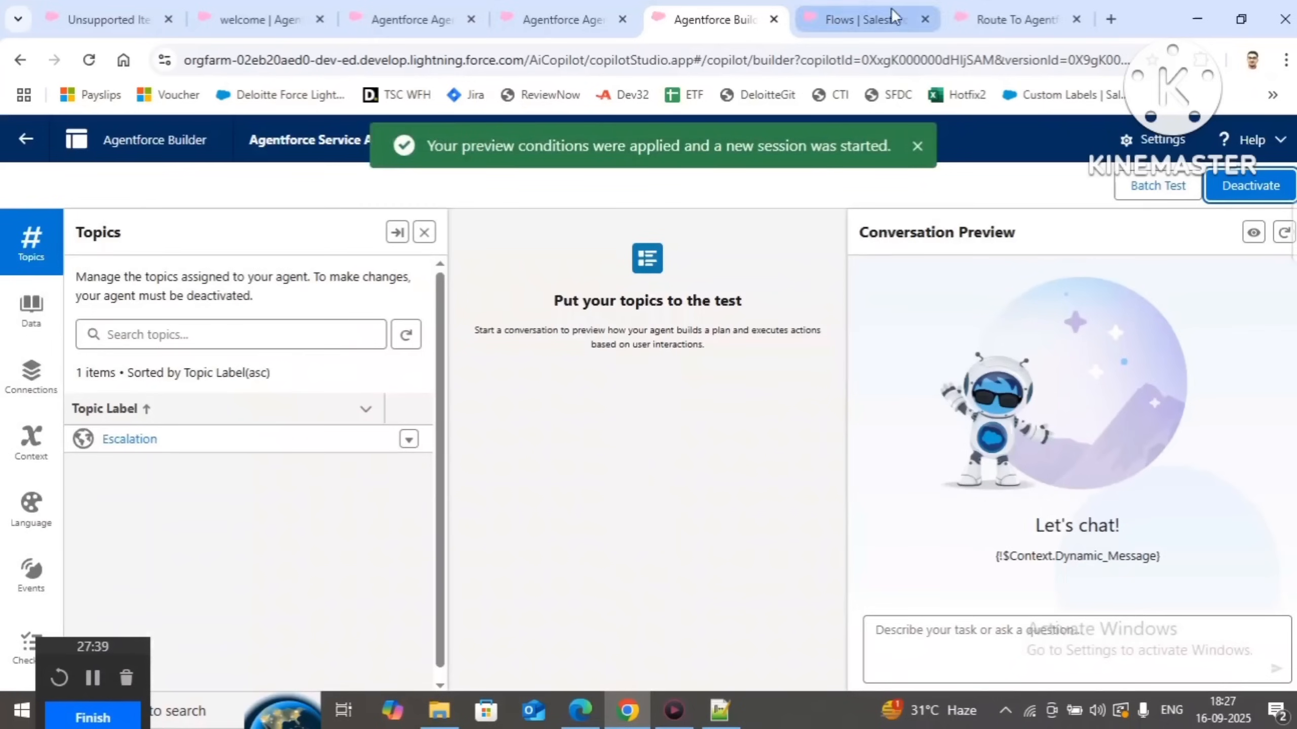
# Close the Flows and Route To Agentforce browser tabs
pyautogui.click(898, 20)
pyautogui.click(924, 19)
pyautogui.click(921, 19)
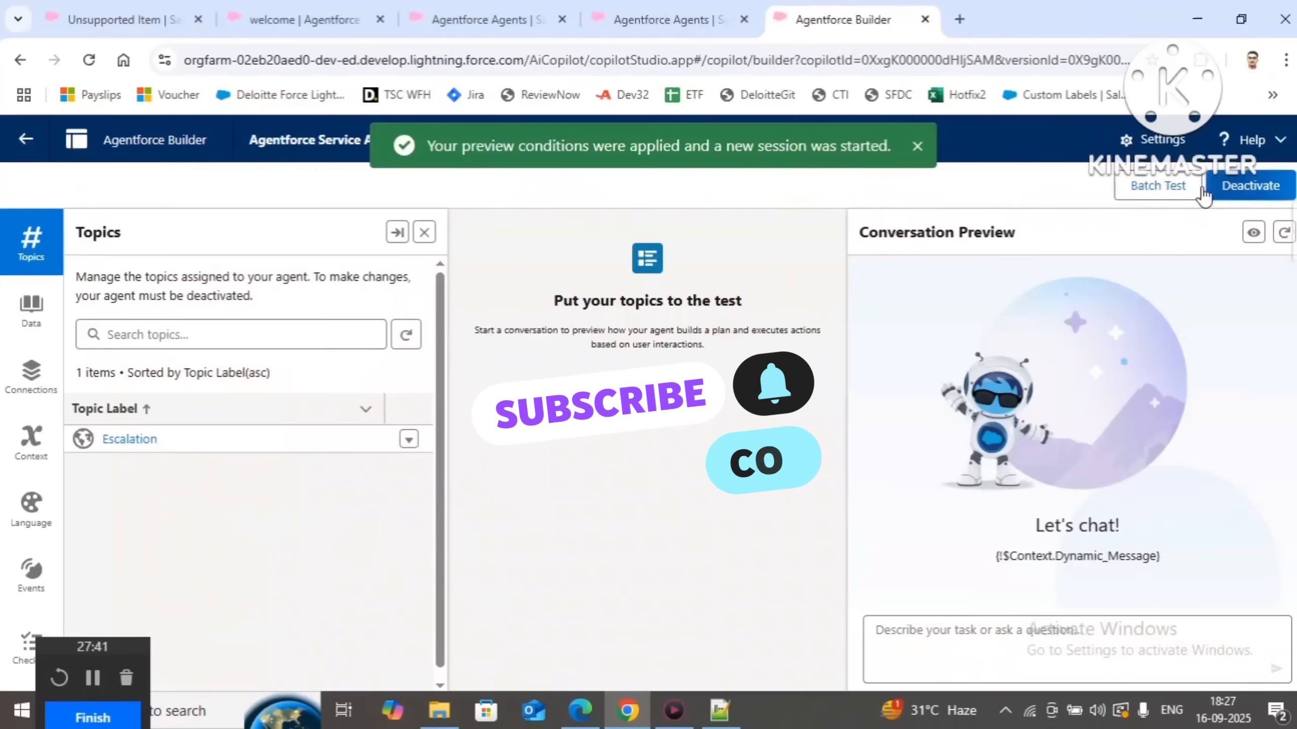
# Open the Developer Console in a new browser tab from the Agentforce Agents setup page
pyautogui.click(792, 7)
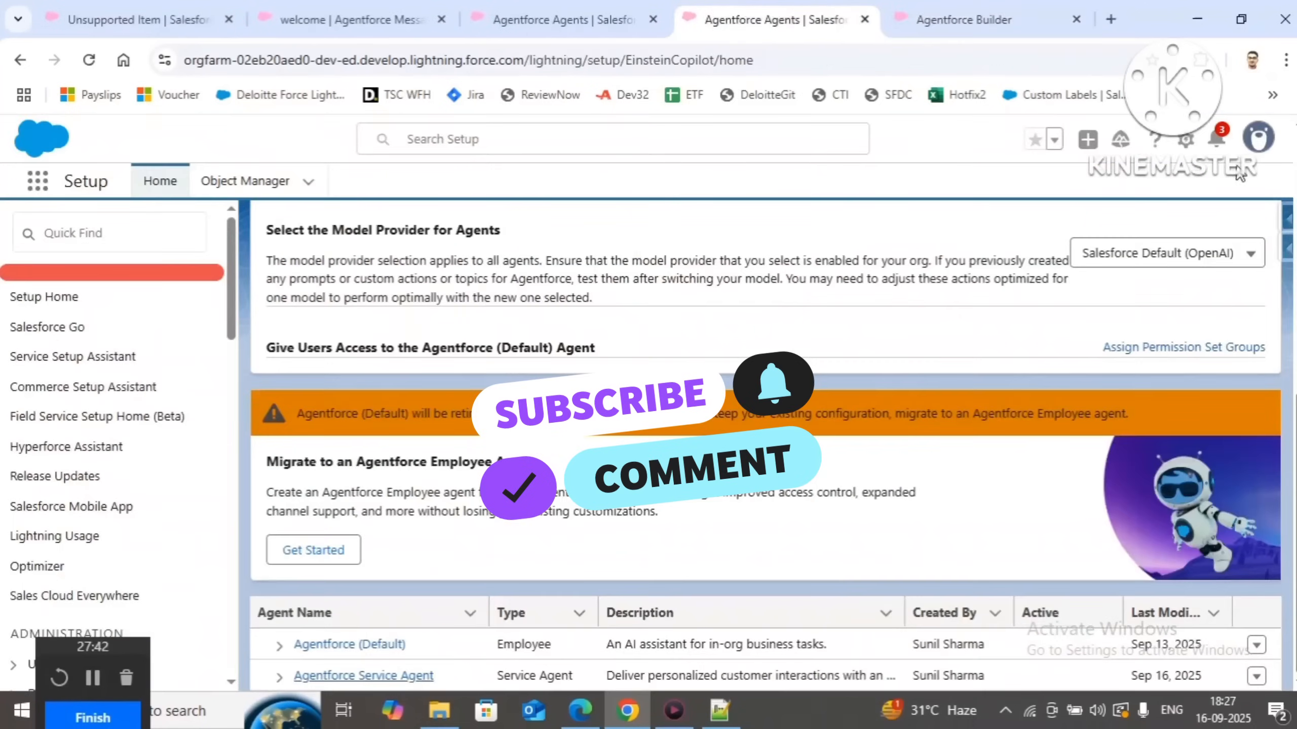
pyautogui.click(1185, 139)
pyautogui.rightClick(1064, 342)
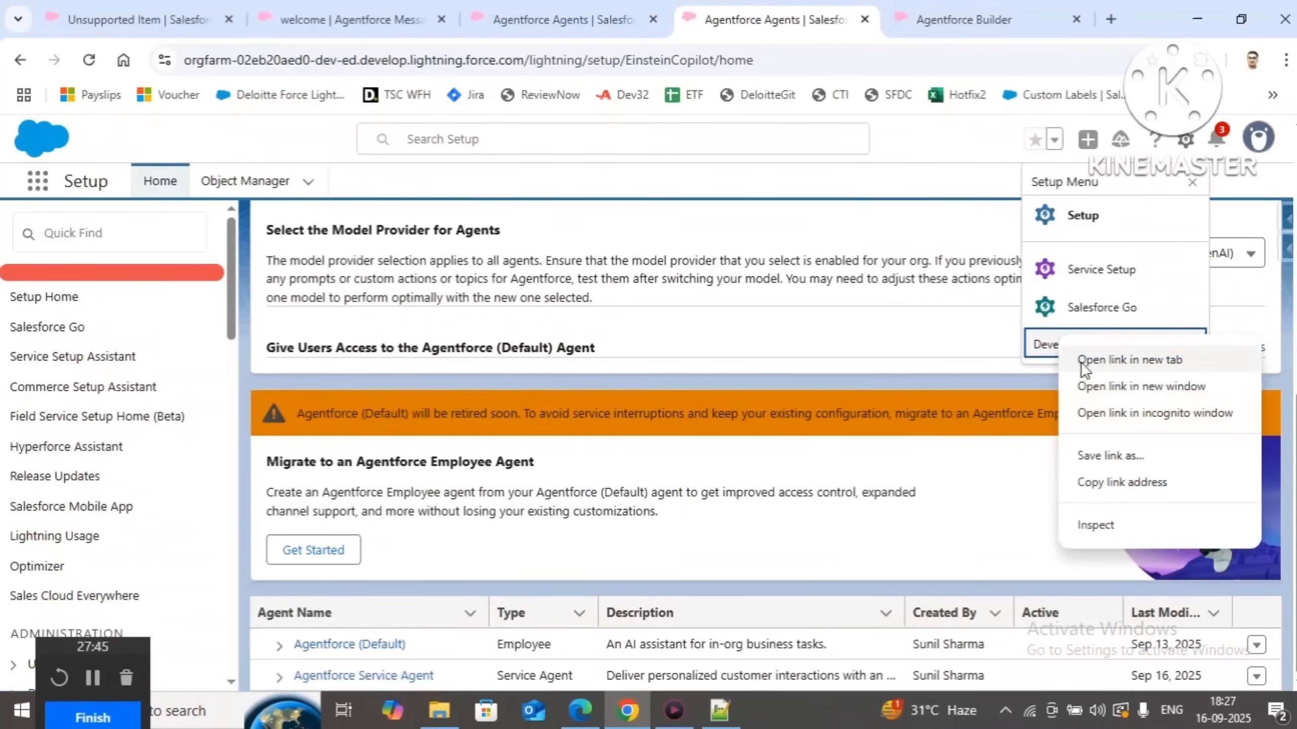
pyautogui.click(1080, 362)
pyautogui.click(786, 7)
pyautogui.moveTo(786, 7); pyautogui.dragTo(987, 14)
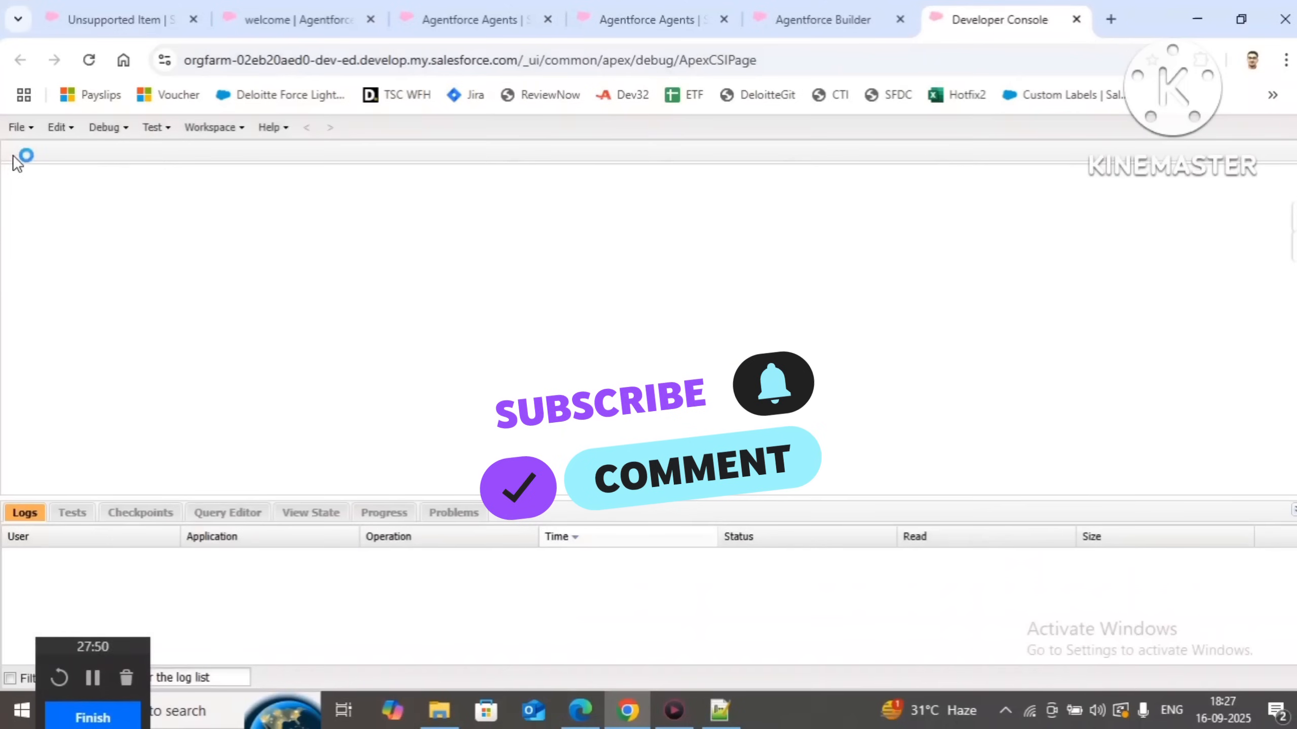
# Open the Agentforce.vfp resource in the Developer Console and preview the page
pyautogui.click(19, 127)
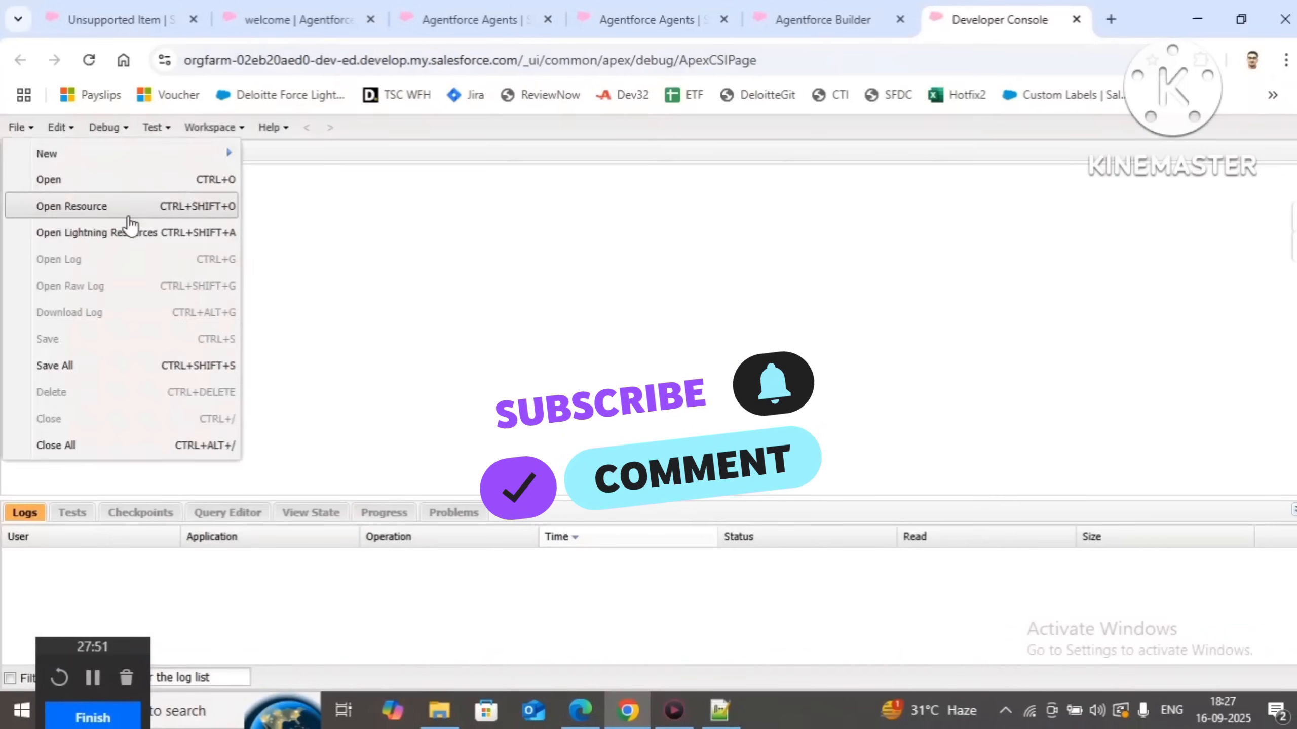
pyautogui.click(41, 208)
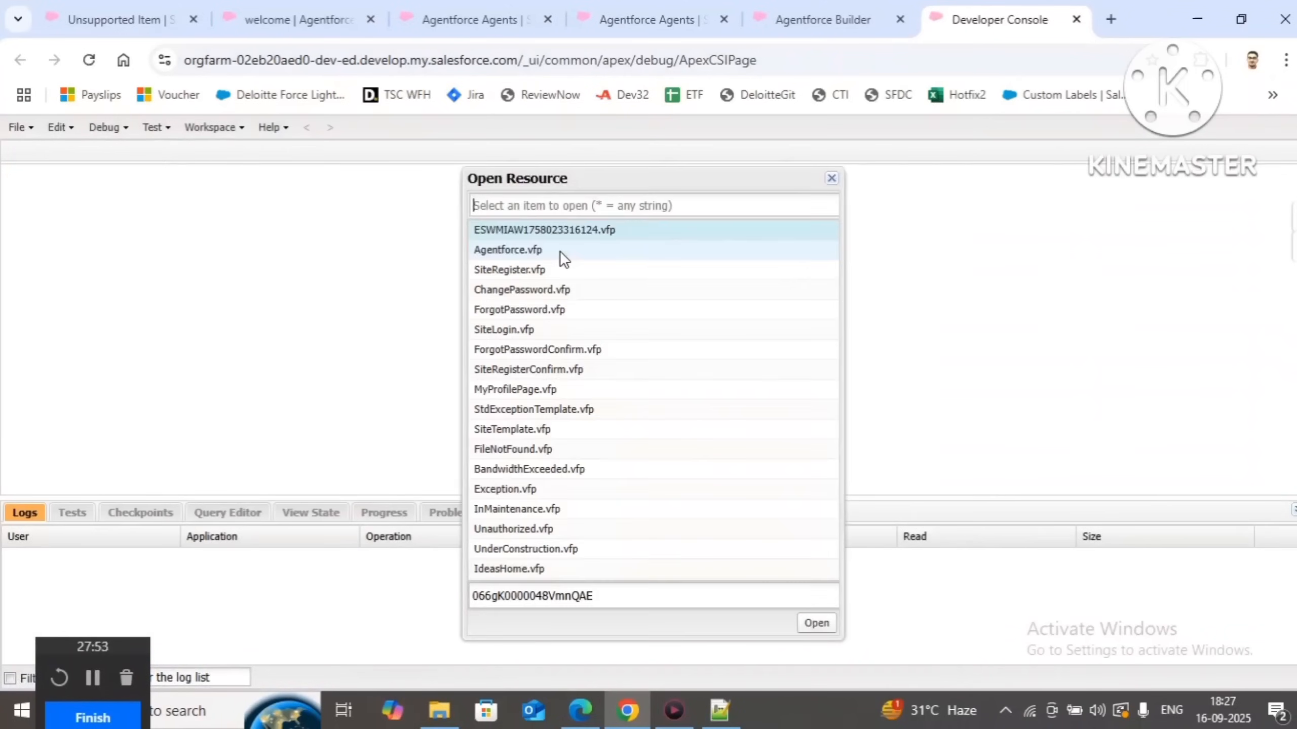
pyautogui.doubleClick(506, 250)
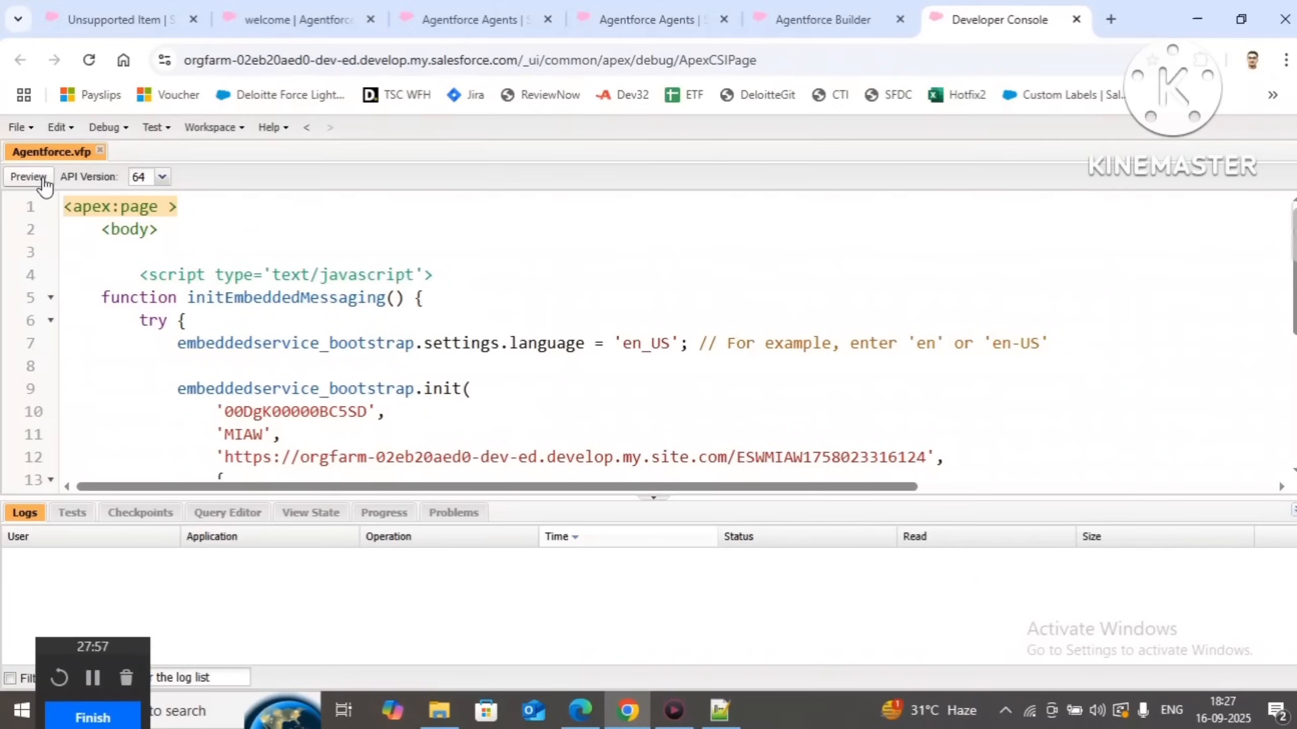
pyautogui.click(30, 177)
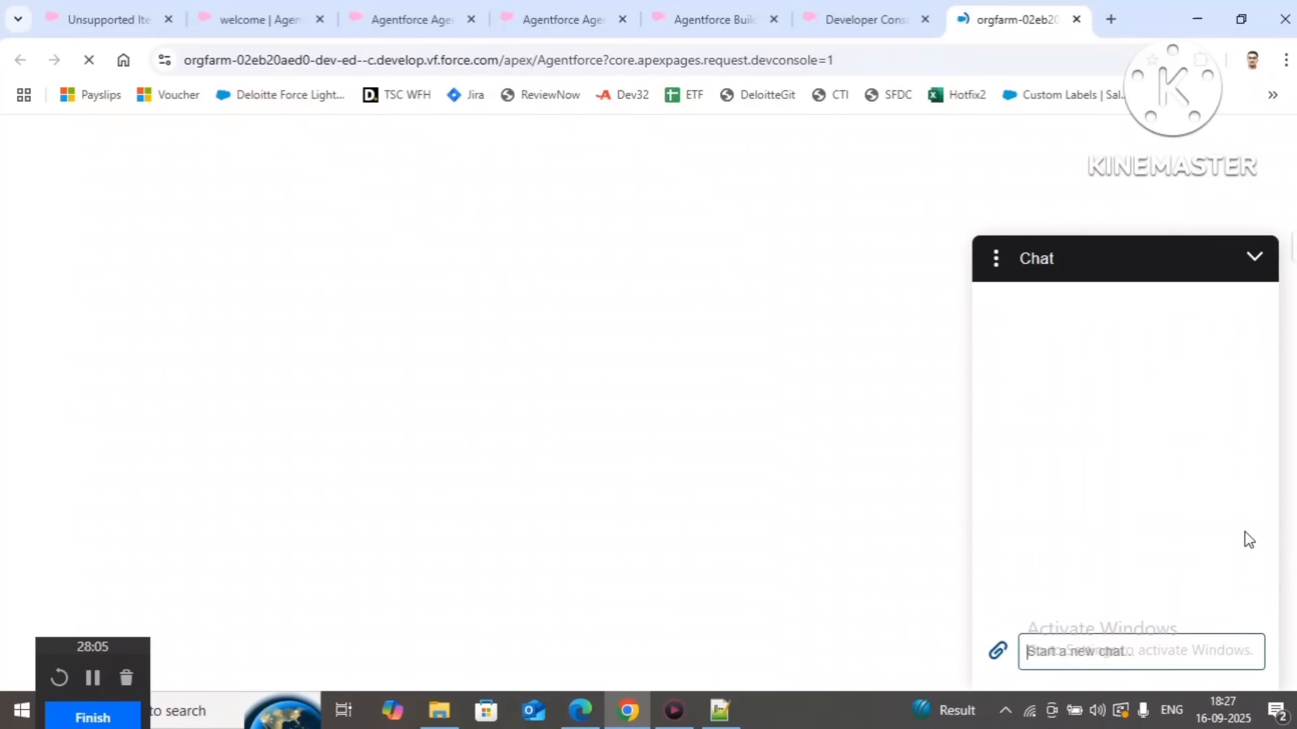
# End the existing chat session on the preview page and close its chat window
pyautogui.click(996, 260)
pyautogui.click(1074, 325)
pyautogui.click(1254, 258)
# Open a new chat, enter a first name in the pre-chat form, and start the conversation
pyautogui.click(1251, 643)
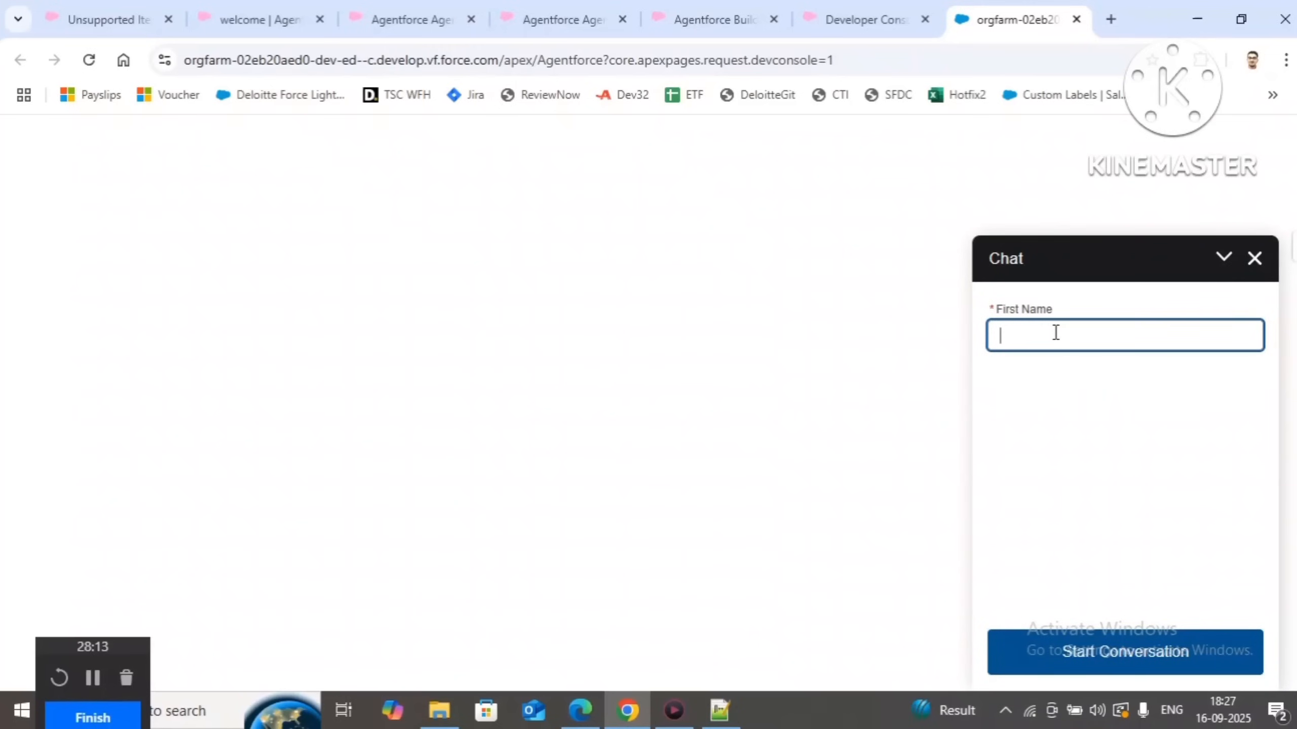
pyautogui.write('ABC')
pyautogui.click(1108, 653)
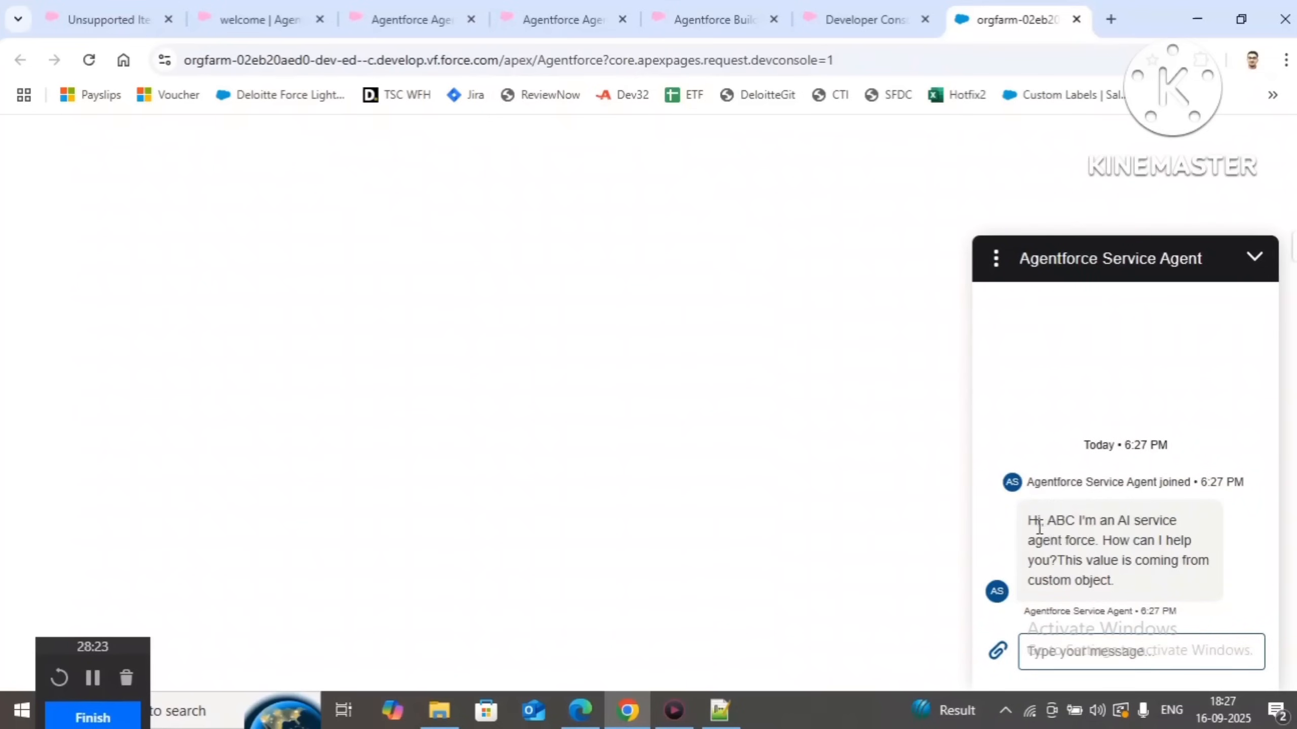
# Compare the greeting in the chat window with the message text stored in the welcome Agentforce Messages record
pyautogui.moveTo(1033, 520); pyautogui.dragTo(1179, 579)
pyautogui.click(1179, 579)
pyautogui.moveTo(1059, 558); pyautogui.dragTo(1157, 582)
pyautogui.click(253, 20)
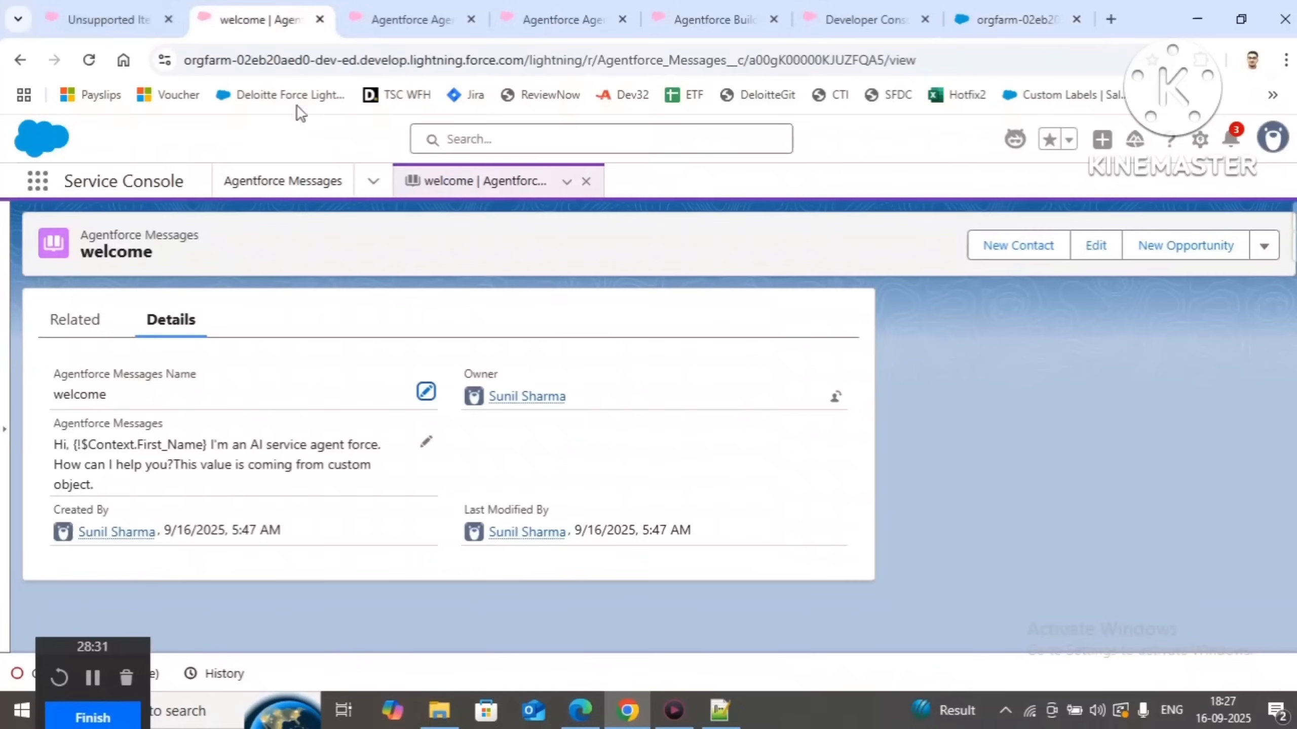
pyautogui.moveTo(174, 465); pyautogui.dragTo(345, 501)
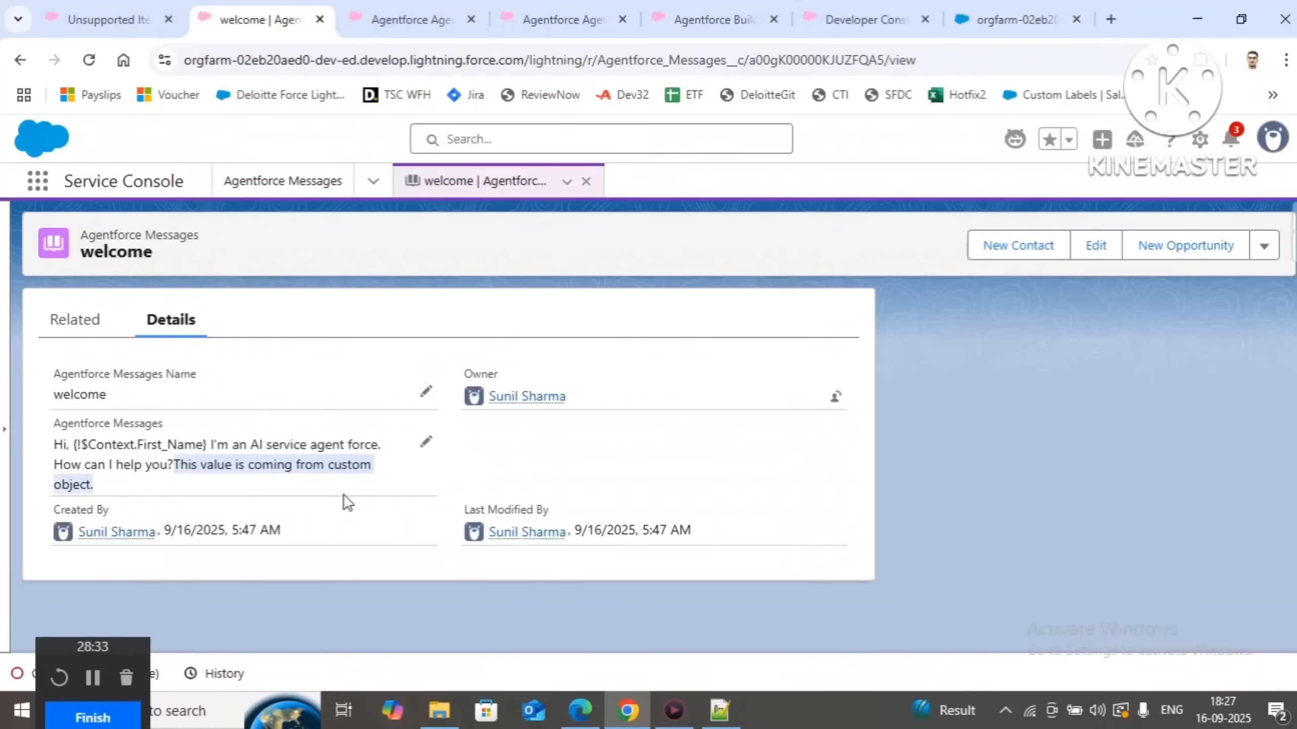
# Return to the chat preview page, end the current conversation, and close its chat window
pyautogui.click(995, 15)
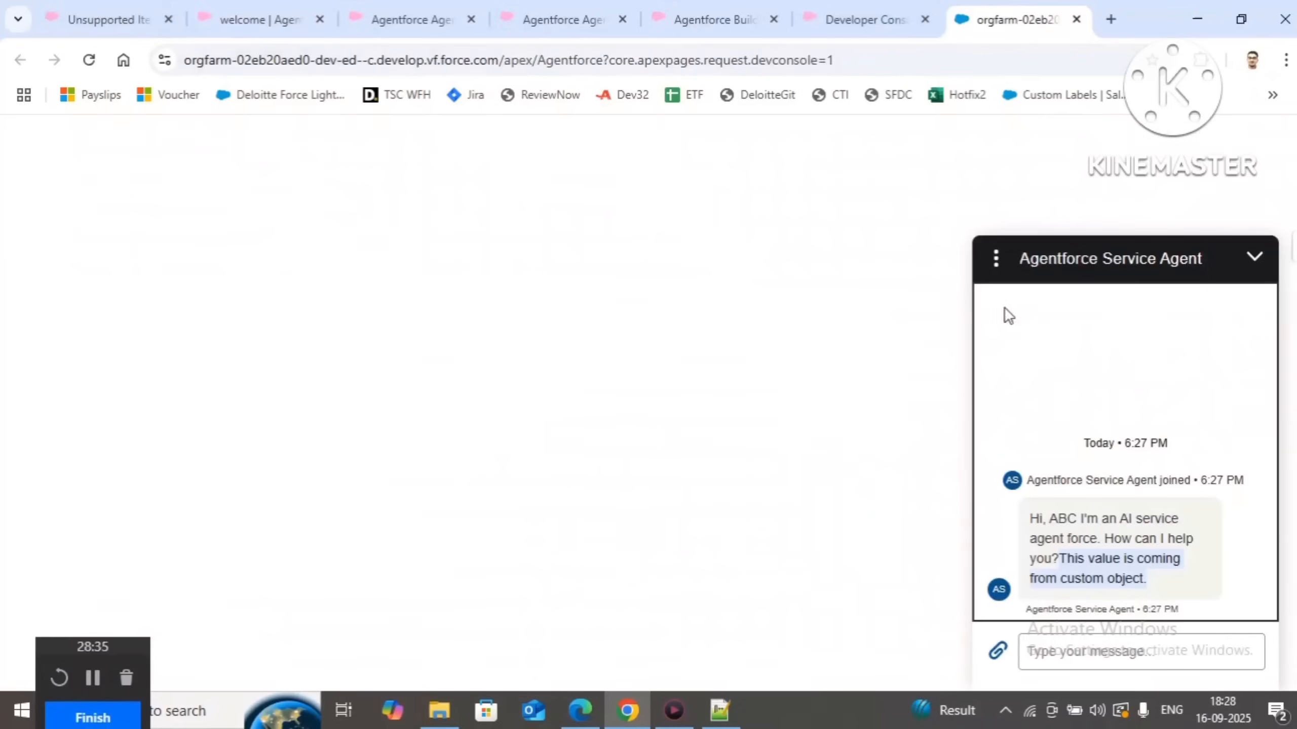
pyautogui.click(996, 266)
pyautogui.click(1025, 322)
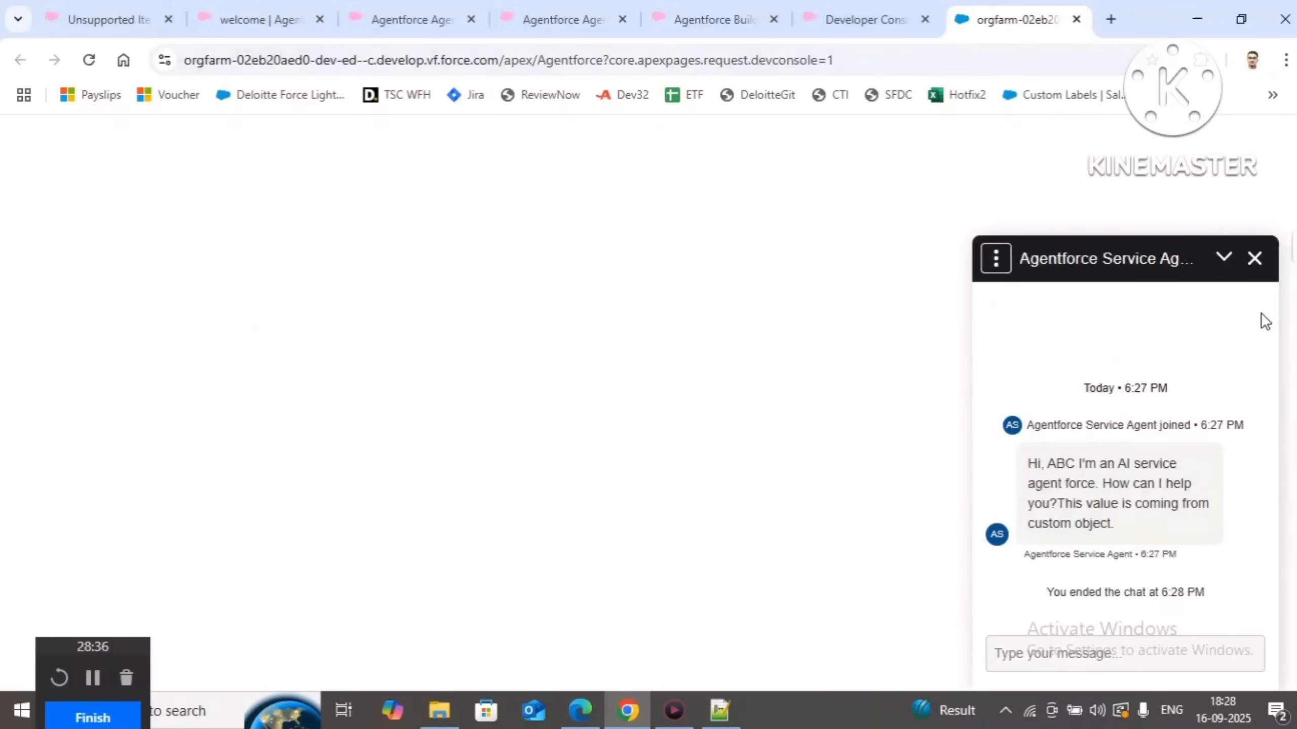
pyautogui.click(1254, 259)
# Replace the last sentence of the welcome record's Agentforce Messages text with "This is dynamic msg", save it, and review the message
pyautogui.click(258, 20)
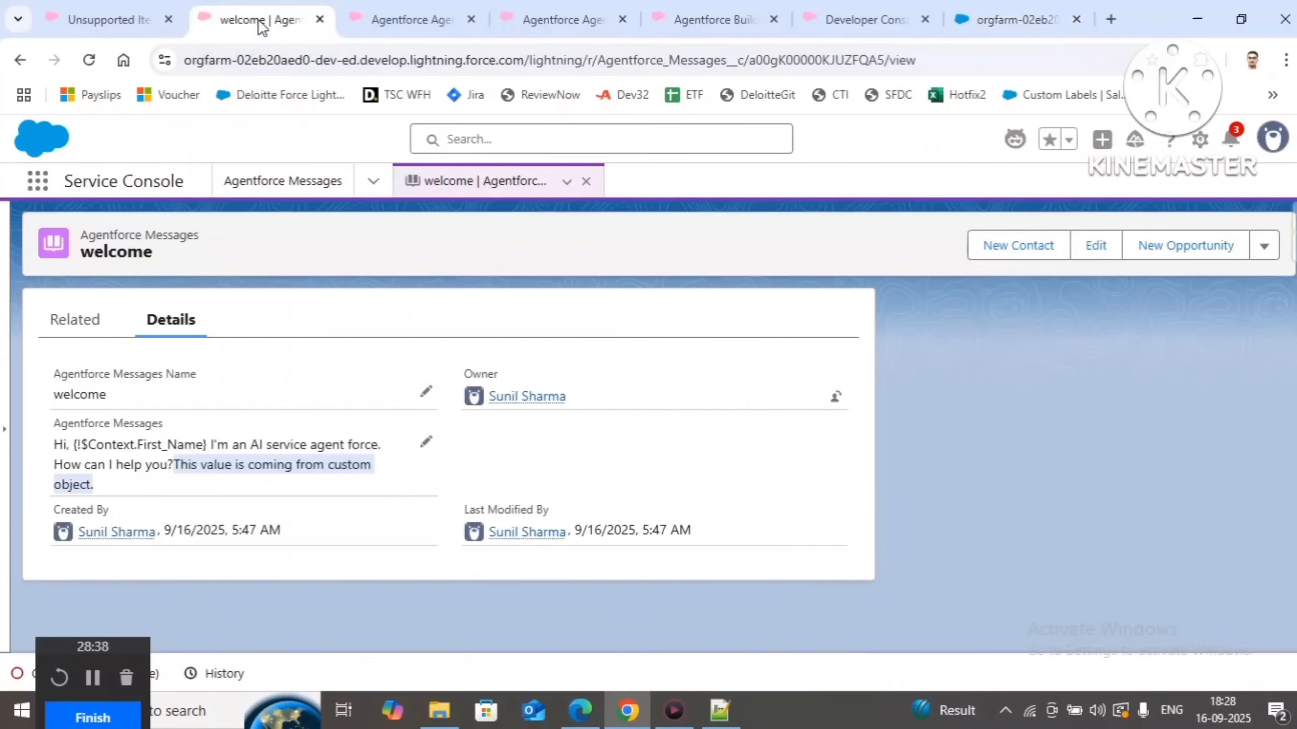
pyautogui.click(424, 440)
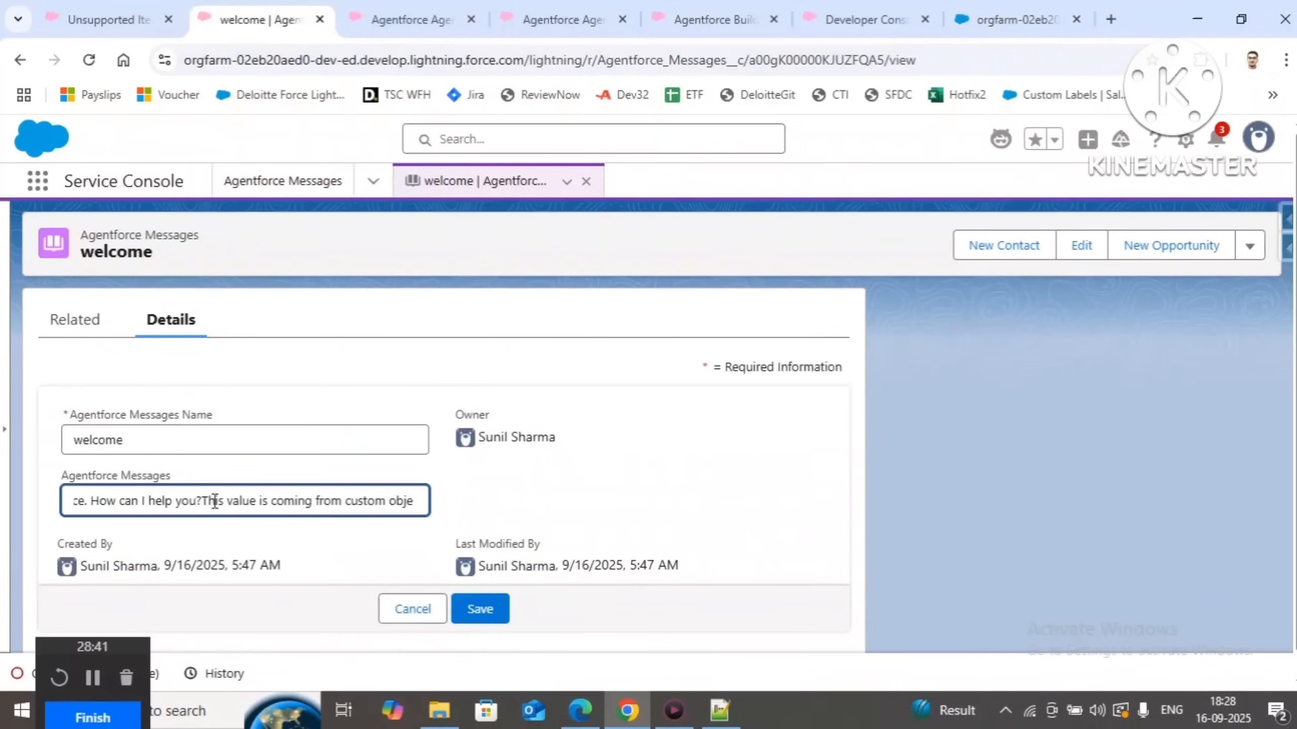
pyautogui.moveTo(204, 495); pyautogui.dragTo(461, 508)
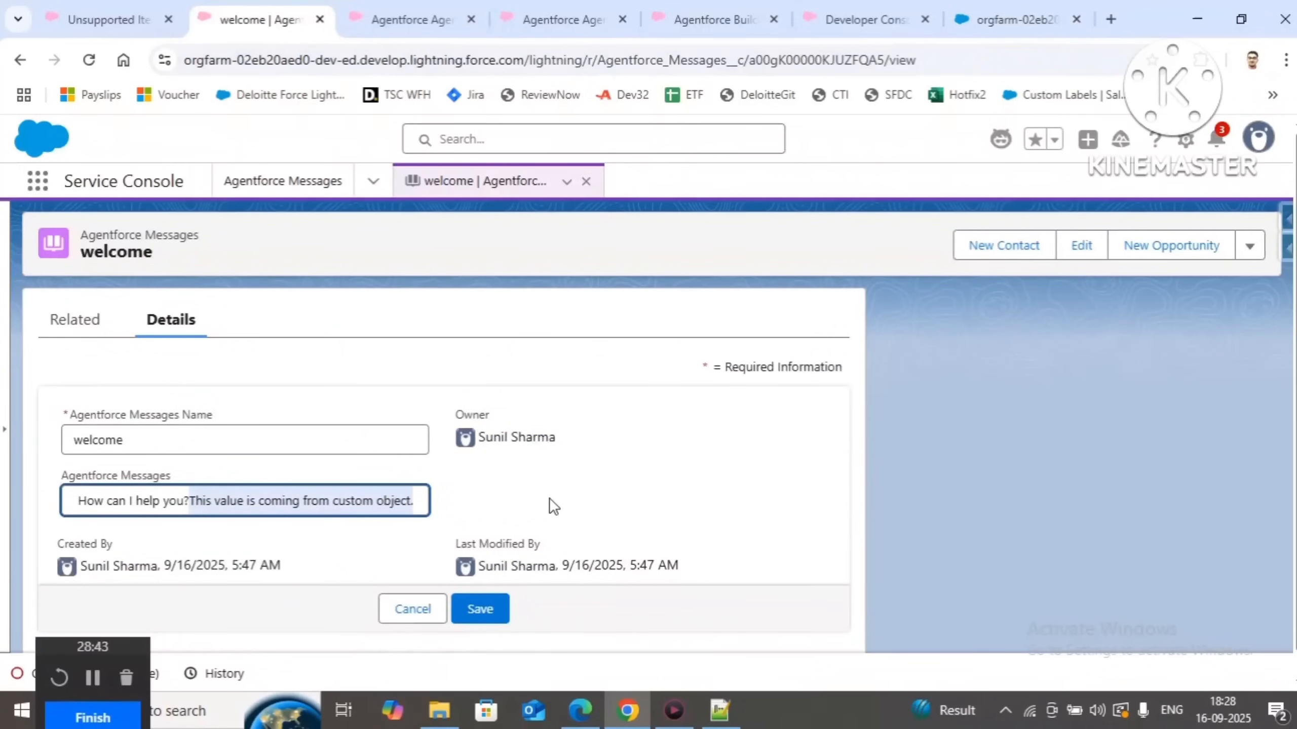
pyautogui.press('BackSpace')
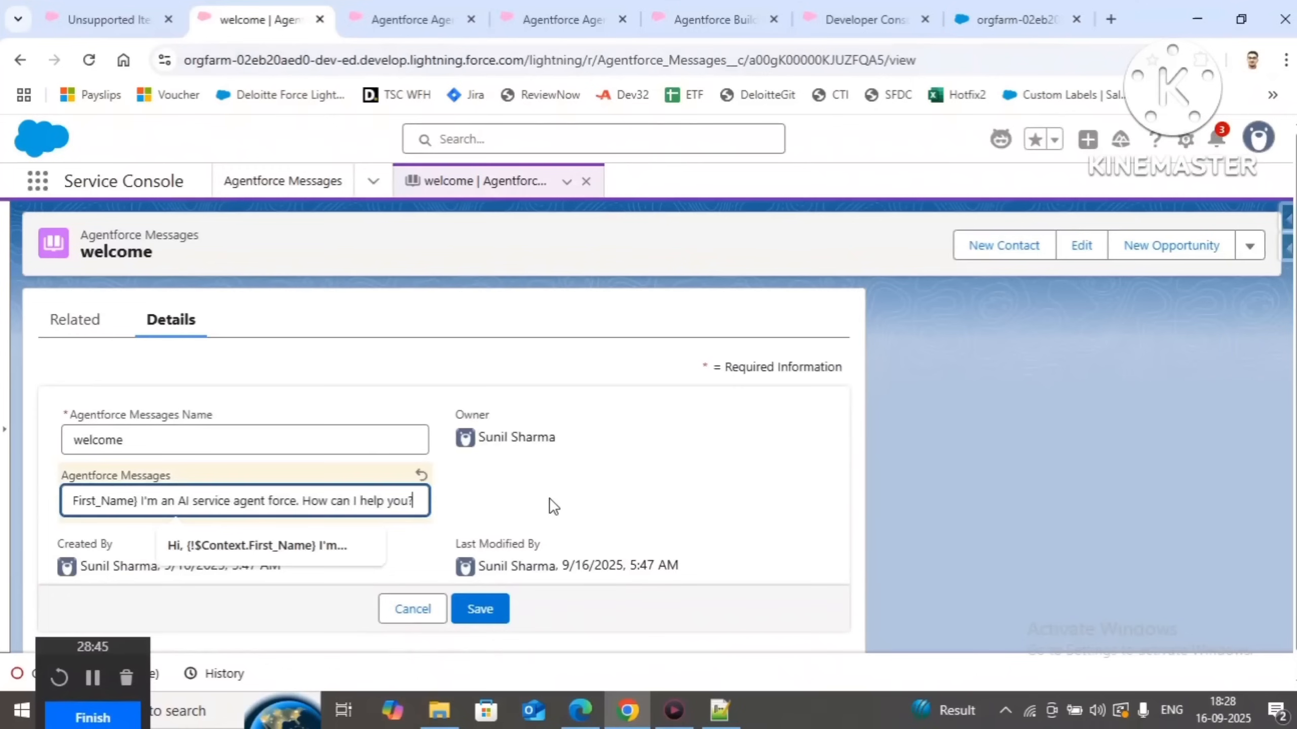
pyautogui.write('This')
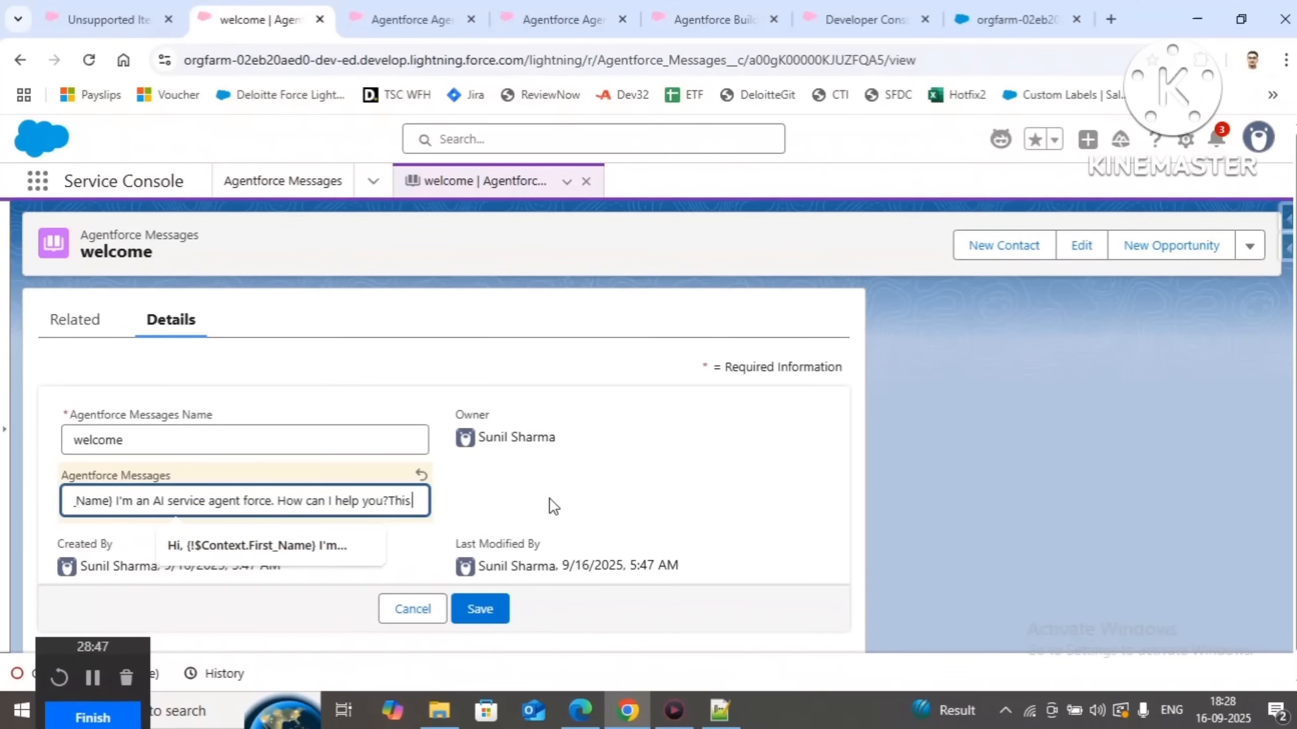
pyautogui.write(' is dynamic msg')
pyautogui.click(488, 610)
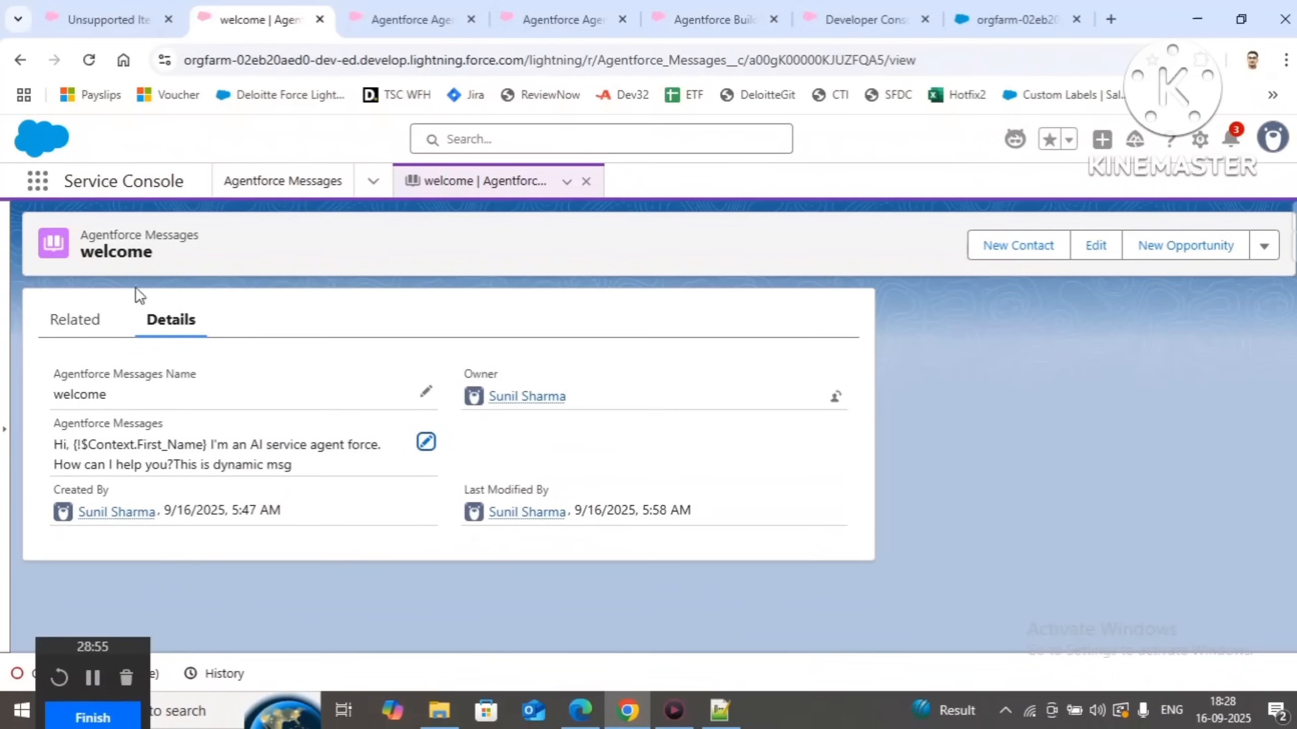
pyautogui.moveTo(82, 235); pyautogui.dragTo(204, 236)
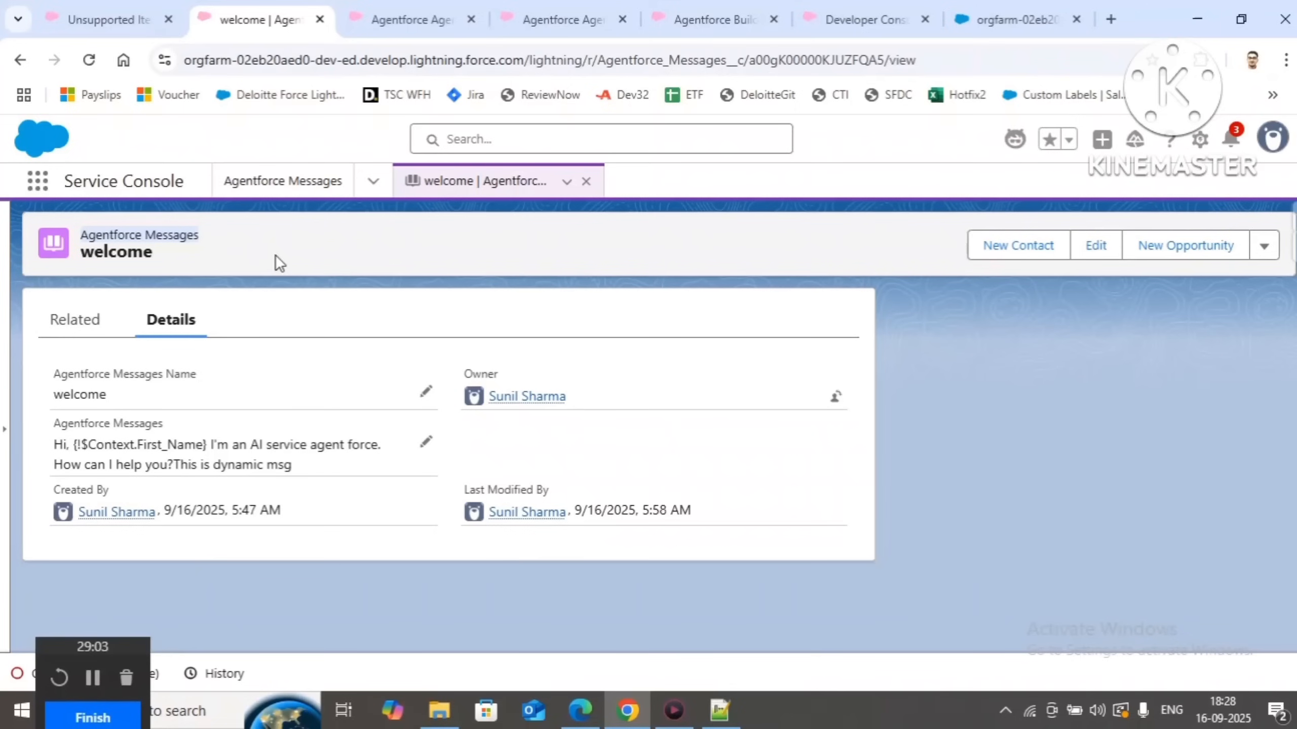
pyautogui.moveTo(54, 445); pyautogui.dragTo(346, 464)
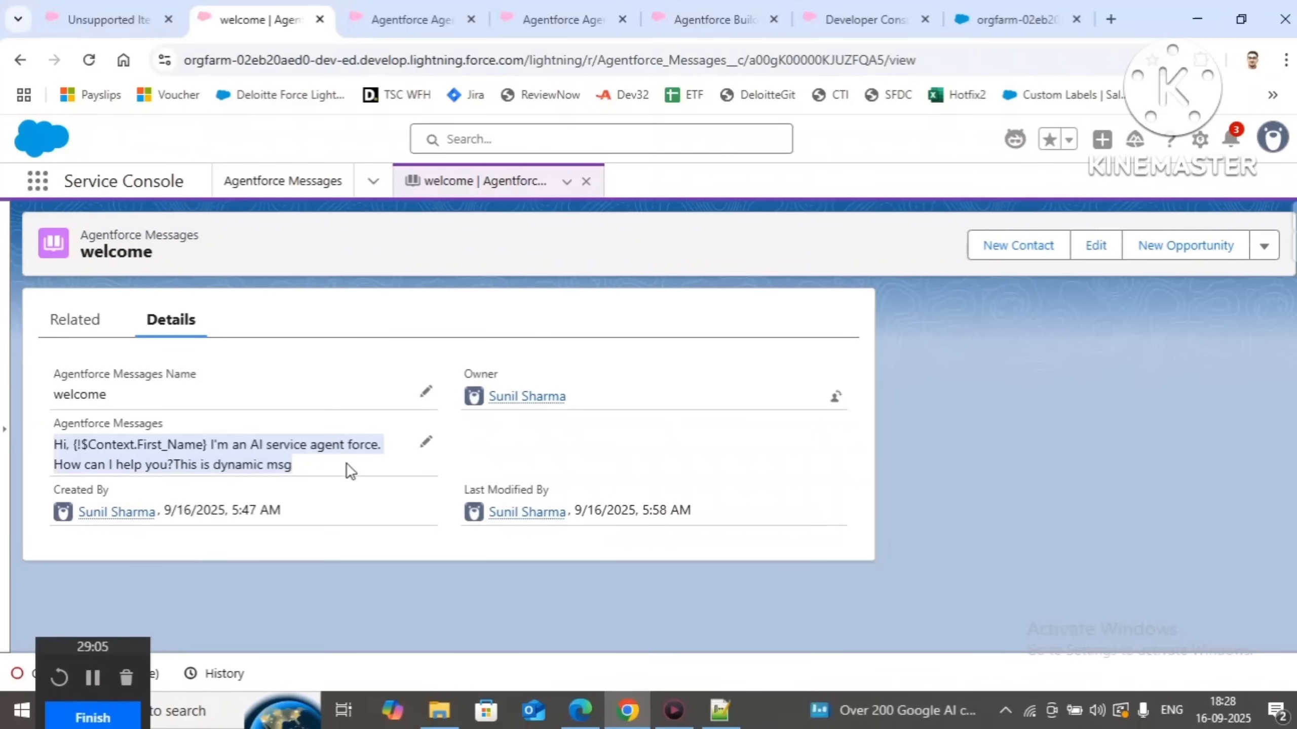
# Start a new conversation on the chat preview page with a first name and check the end of the agent's greeting
pyautogui.click(985, 10)
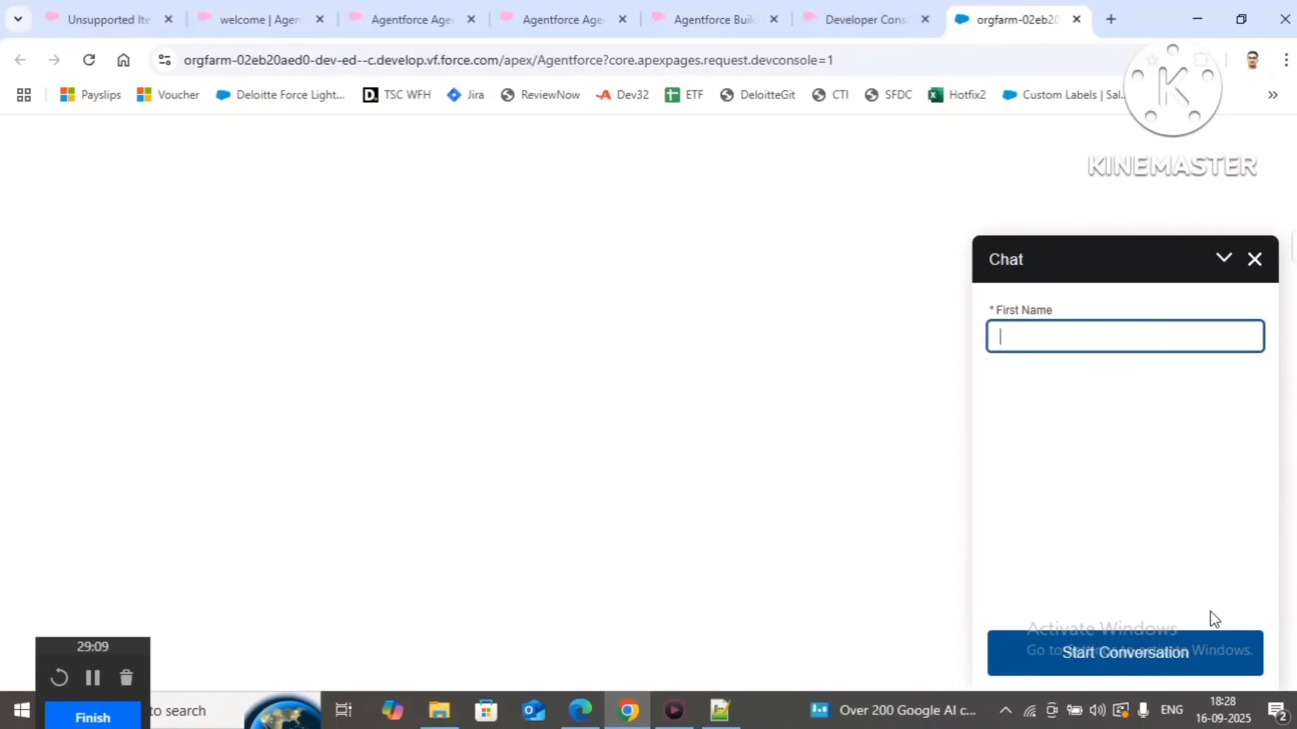
pyautogui.write('ASDF')
pyautogui.click(1080, 654)
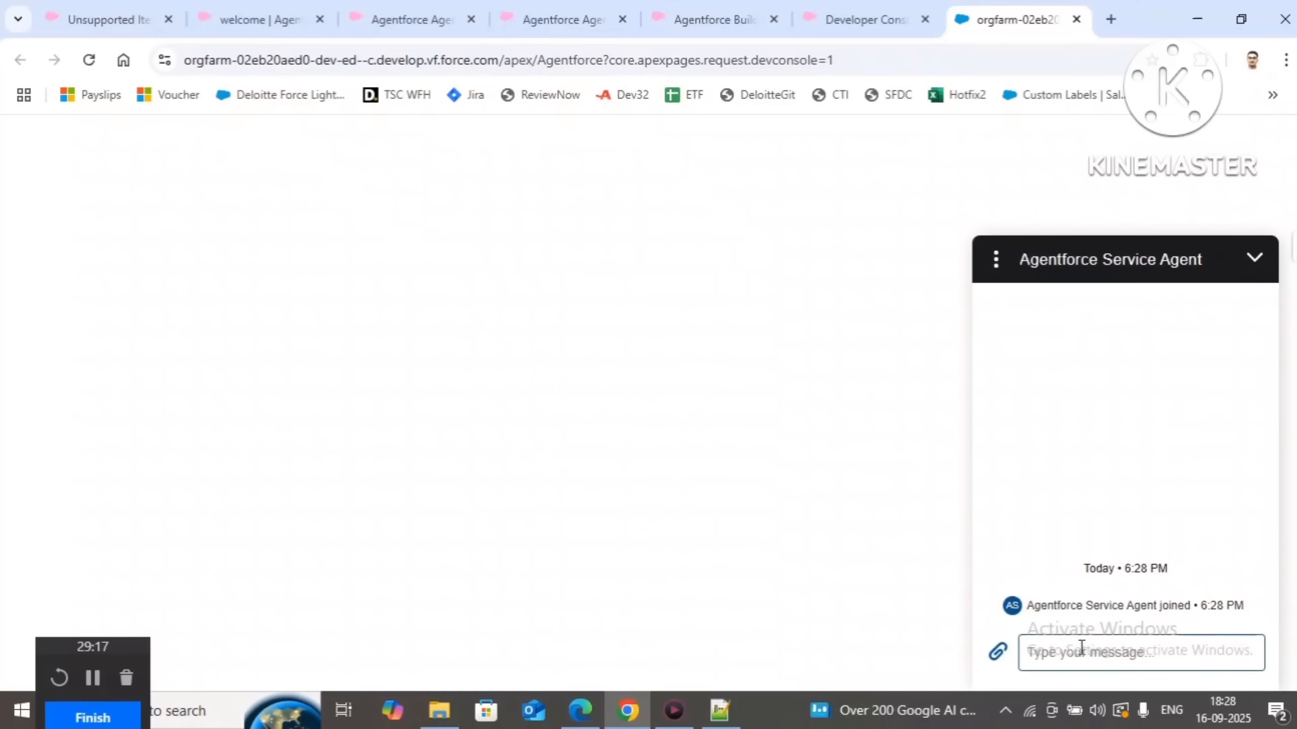
pyautogui.moveTo(1026, 545); pyautogui.dragTo(1160, 593)
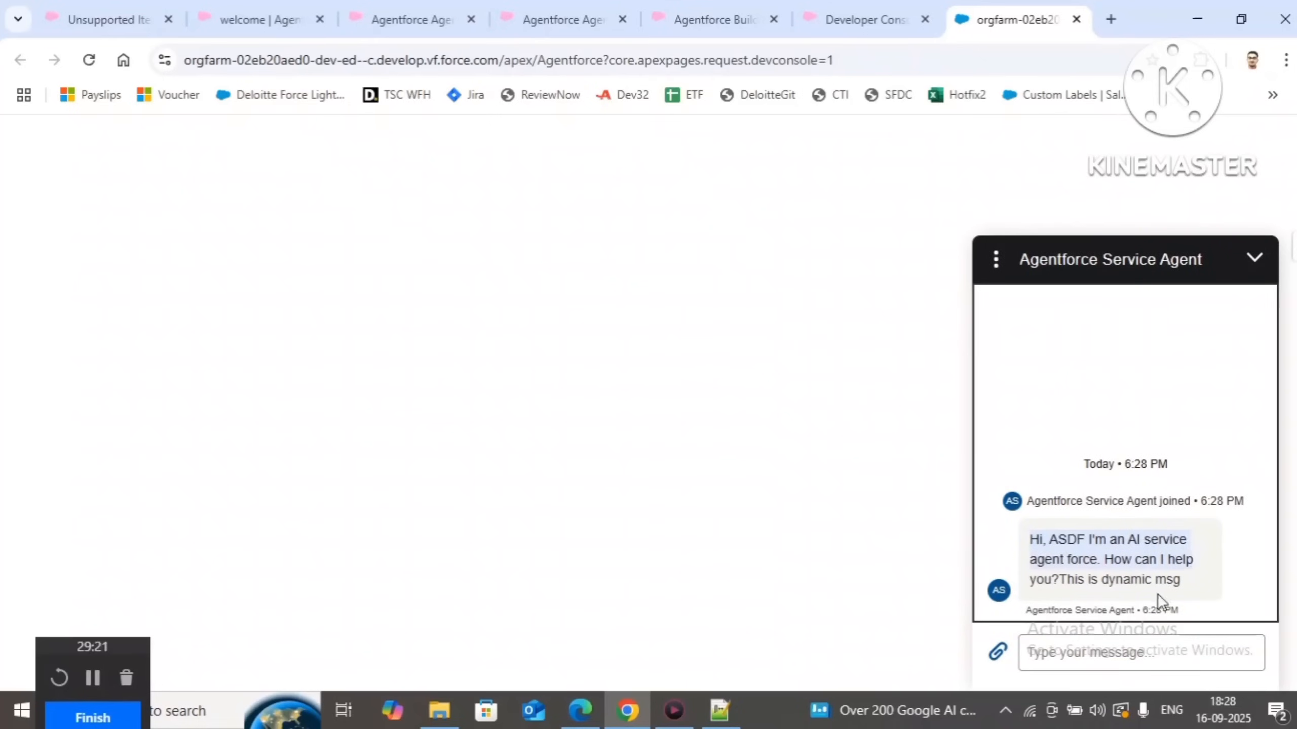
pyautogui.click(1078, 593)
pyautogui.moveTo(1062, 581); pyautogui.dragTo(1210, 574)
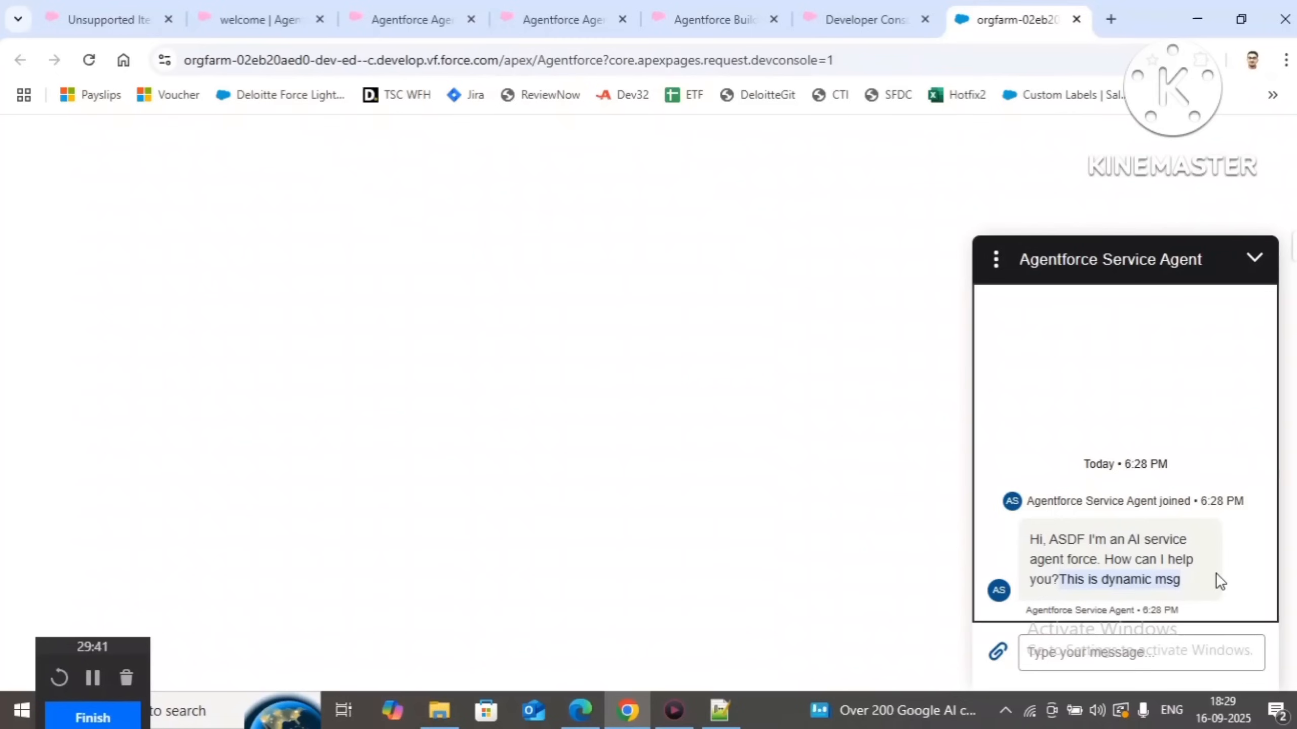
# End the test conversation on the preview page and close the chat window
pyautogui.click(1000, 270)
pyautogui.click(1009, 256)
pyautogui.click(1030, 314)
pyautogui.click(1254, 259)
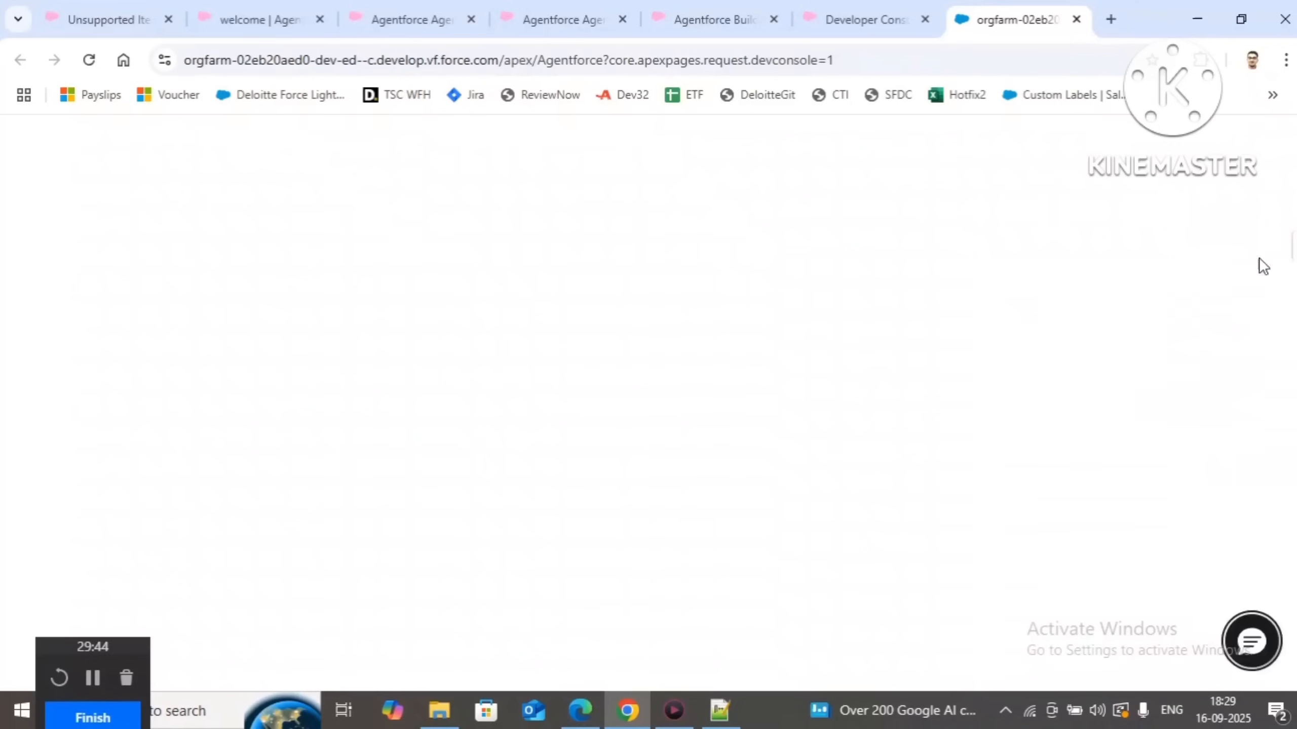
# Append "123456789" to the end of the welcome record's Agentforce Messages text and save the record
pyautogui.click(193, 10)
pyautogui.click(425, 441)
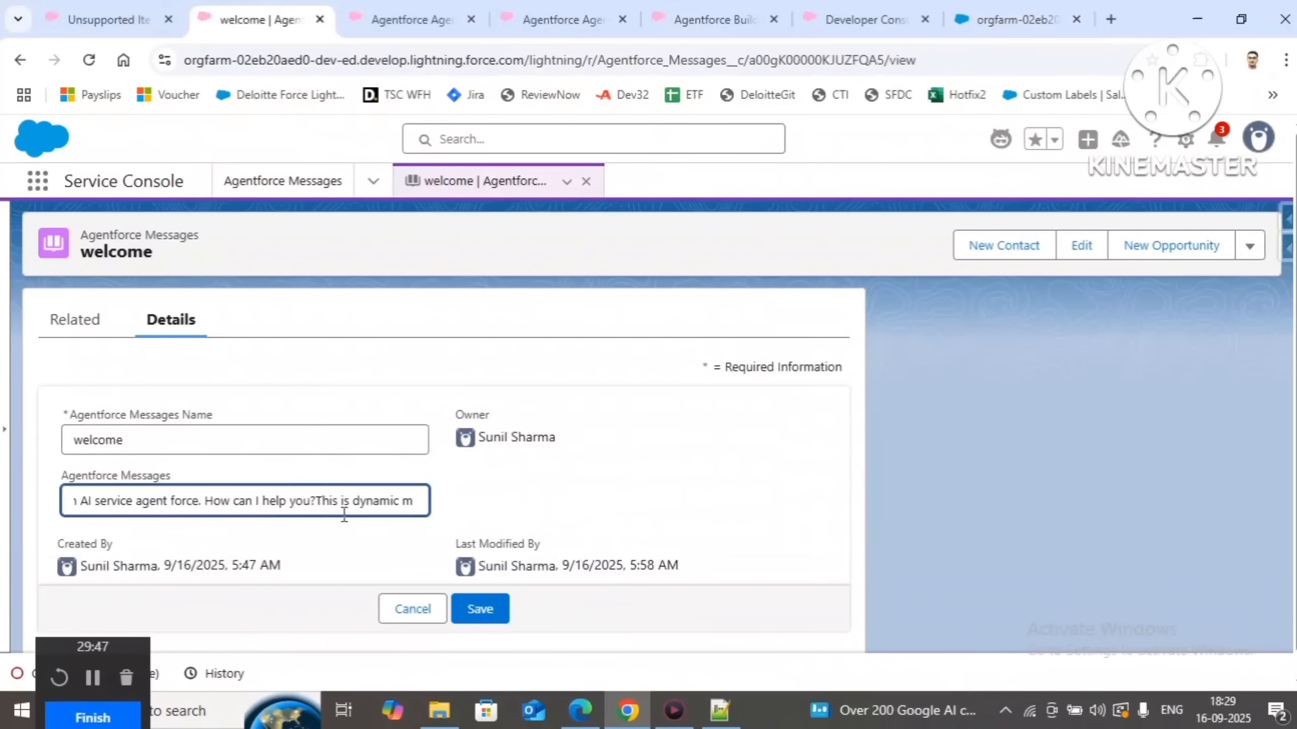
pyautogui.moveTo(316, 501); pyautogui.dragTo(449, 506)
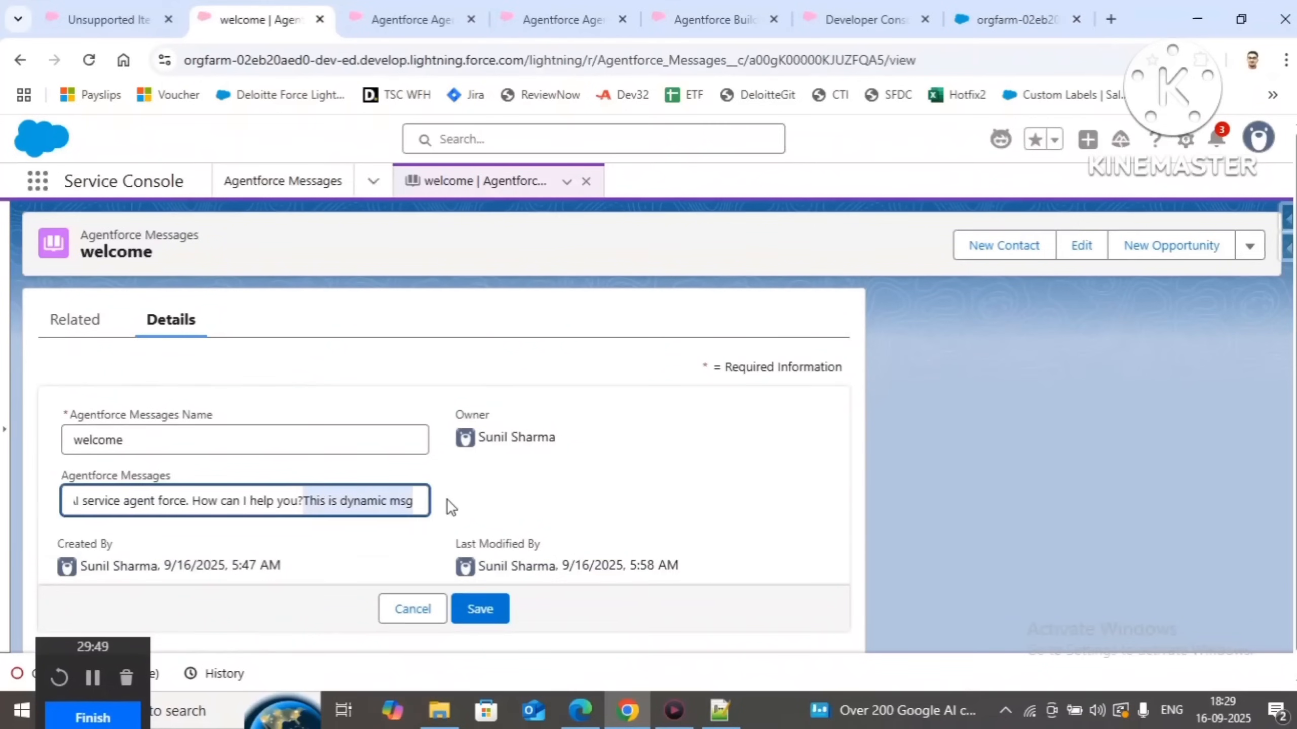
pyautogui.press('Right')
pyautogui.write('123456789')
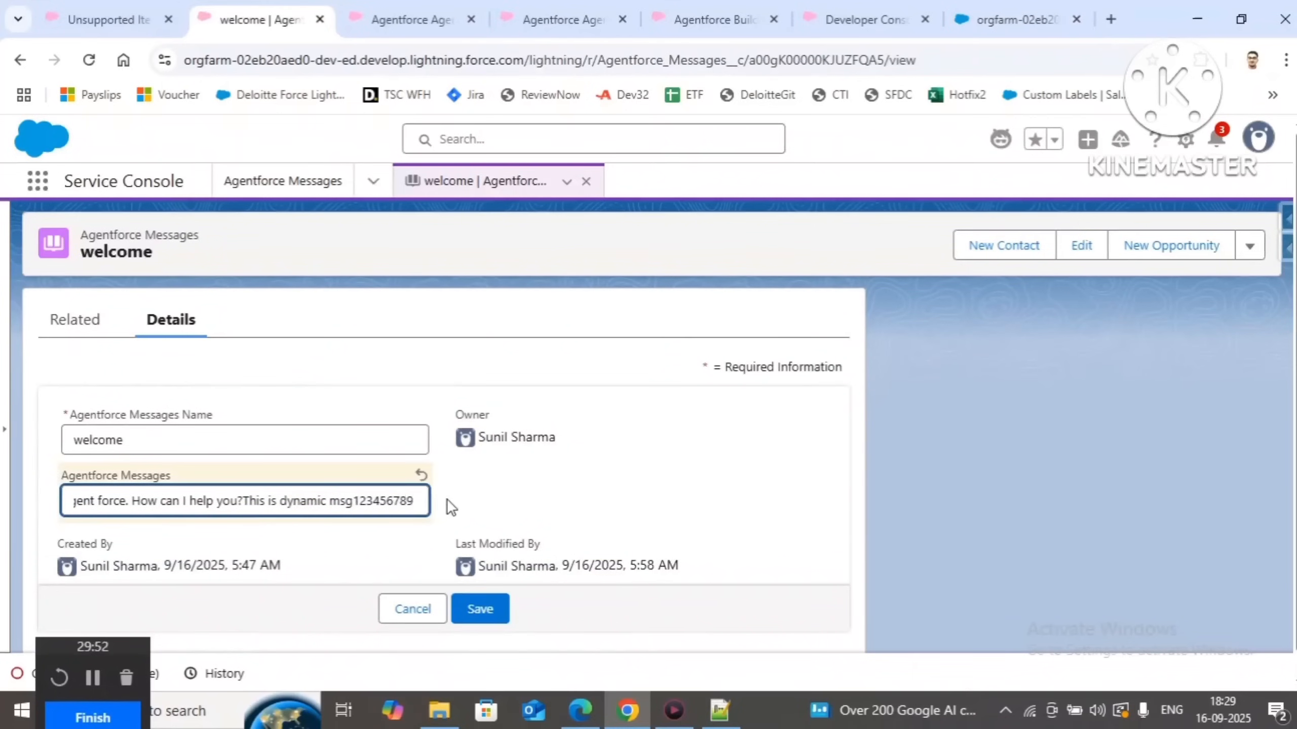
pyautogui.click(485, 609)
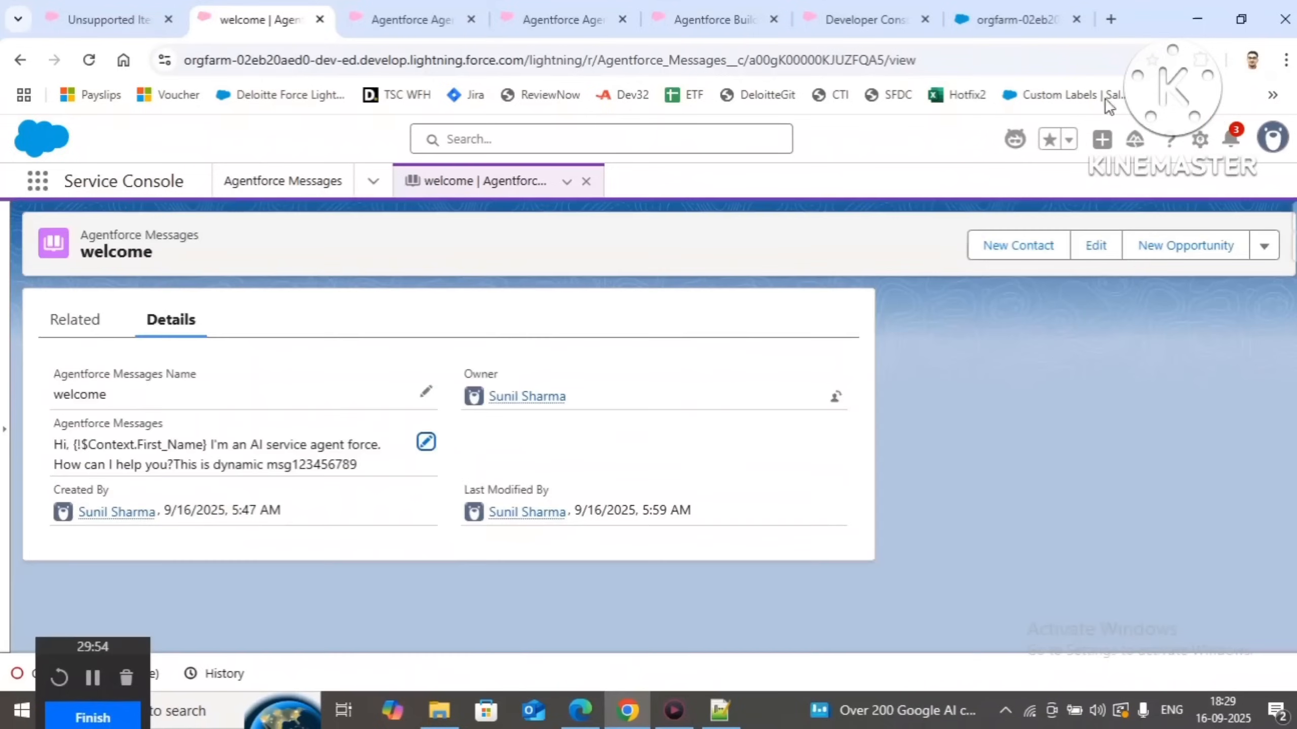
# Open another chat on the preview page, start the conversation with a first name, and check the greeting against the edited message
pyautogui.click(1024, 23)
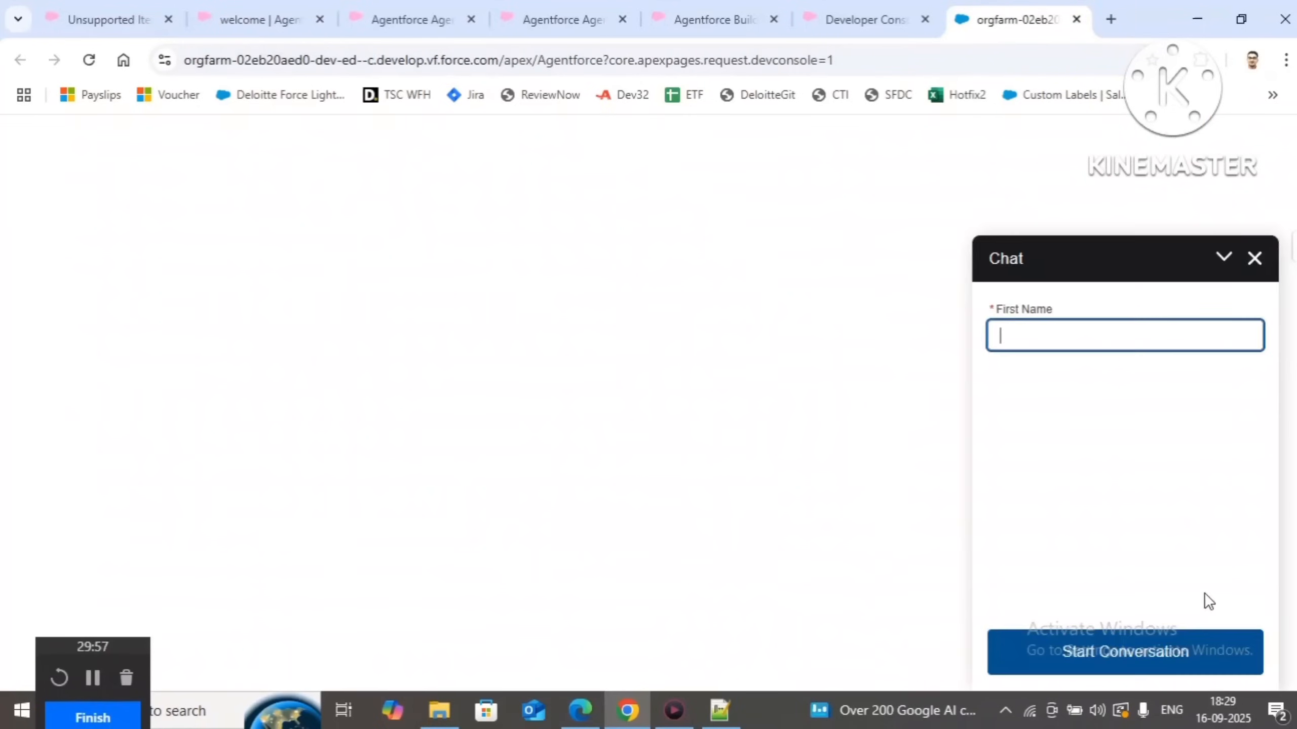
pyautogui.write('asdfg')
pyautogui.click(1118, 659)
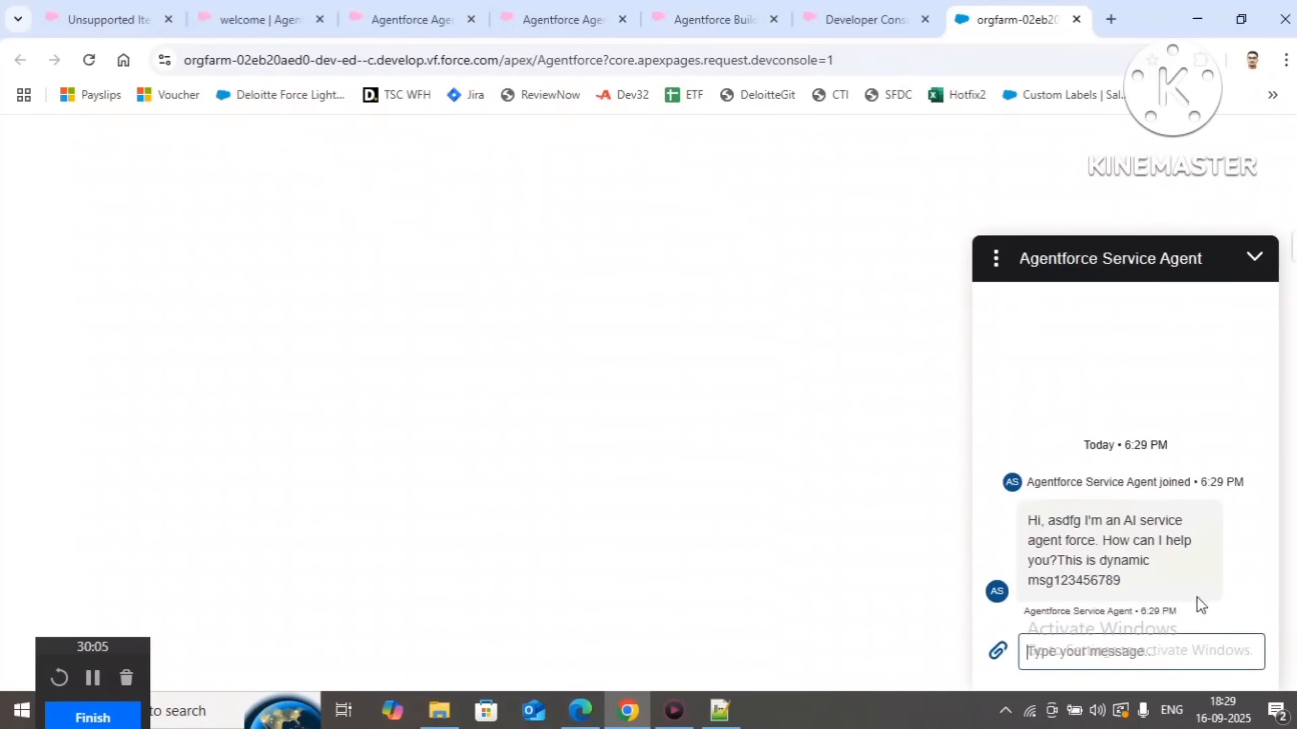
pyautogui.click(1045, 521)
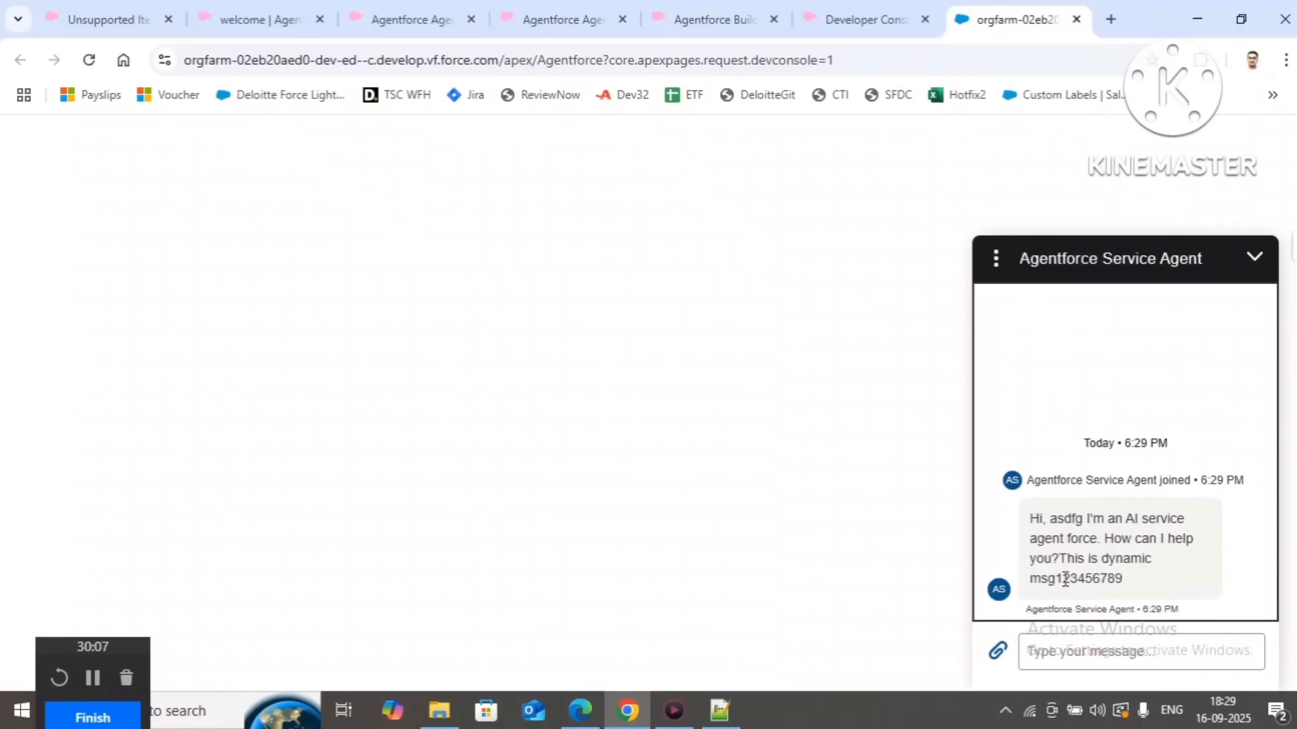
pyautogui.moveTo(1060, 559); pyautogui.dragTo(1072, 586)
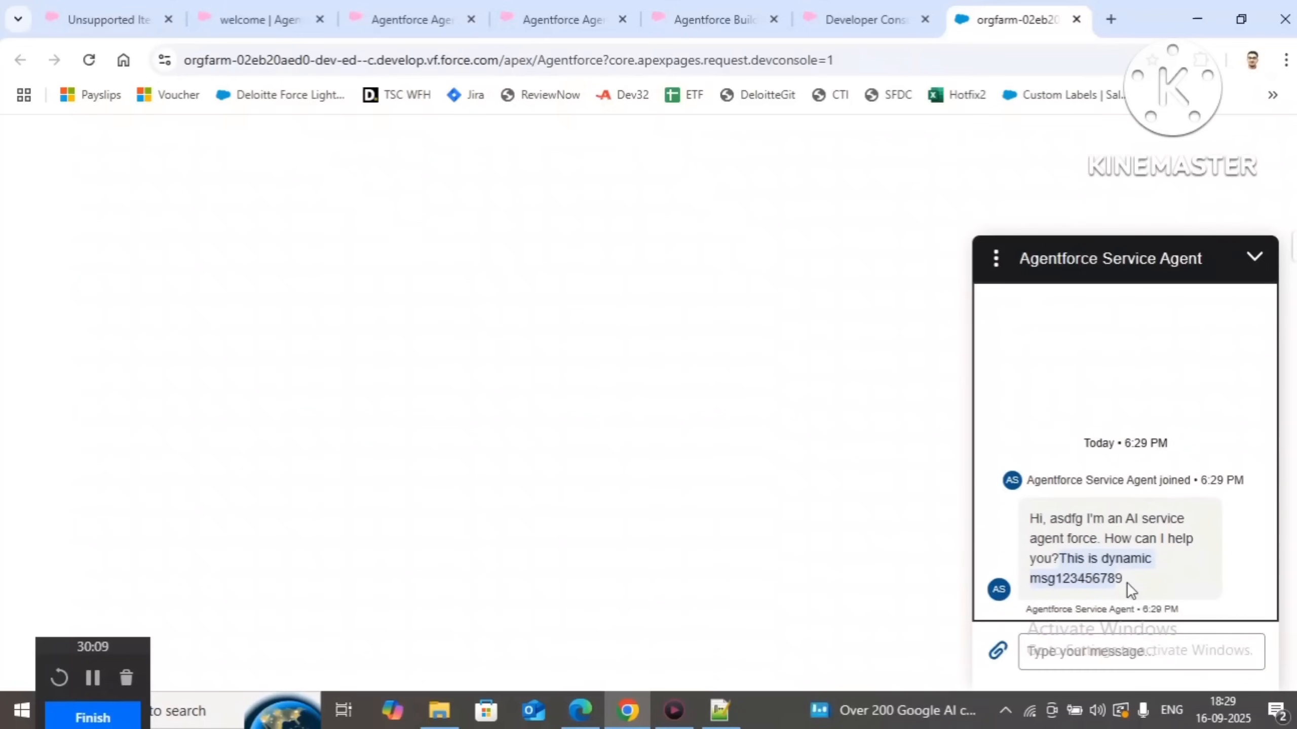